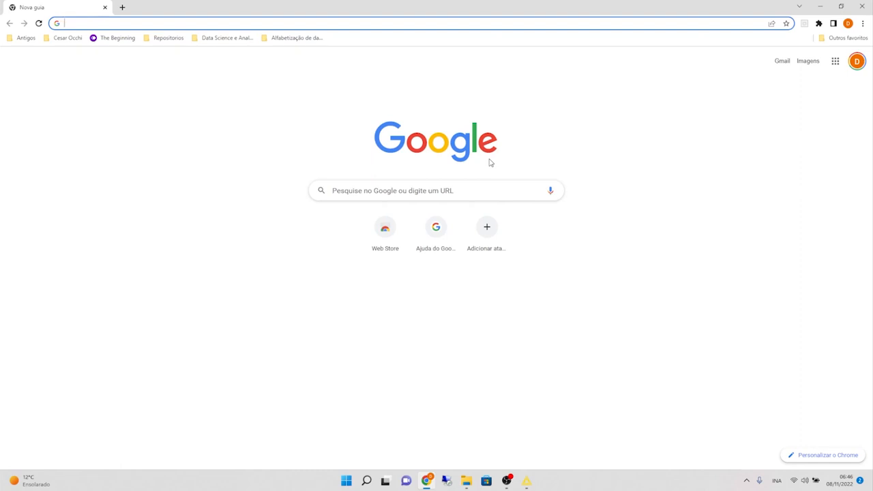
Step: Open the pokeapi.co website and look over the "Try it now!" request for pokemon/ditto on its home page
type("poke")
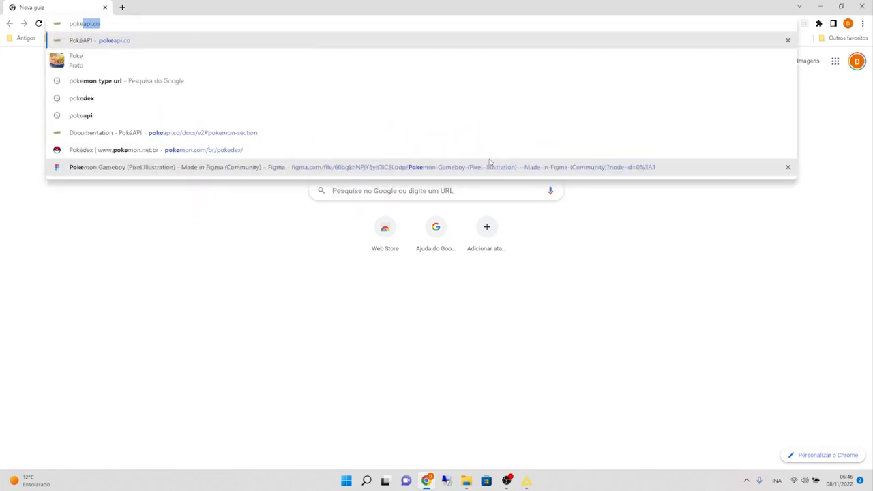
key("Return")
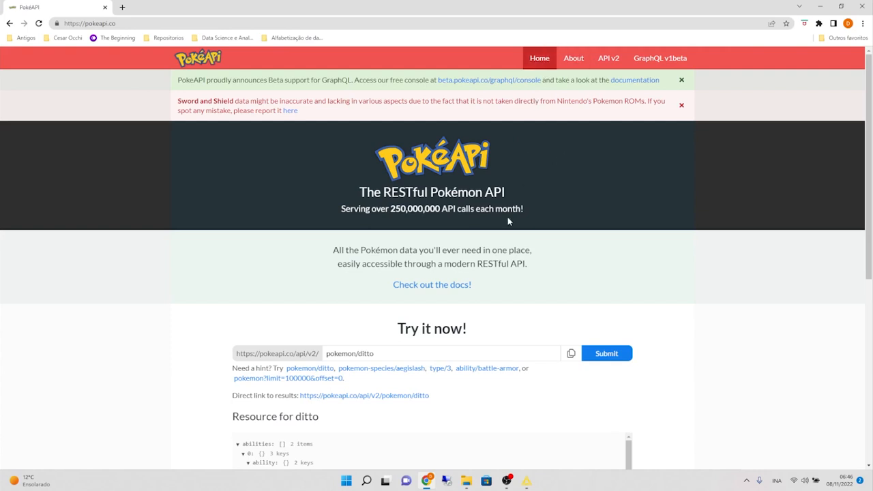
scroll(458, 295, "down", 2)
scroll(459, 296, "down", 1)
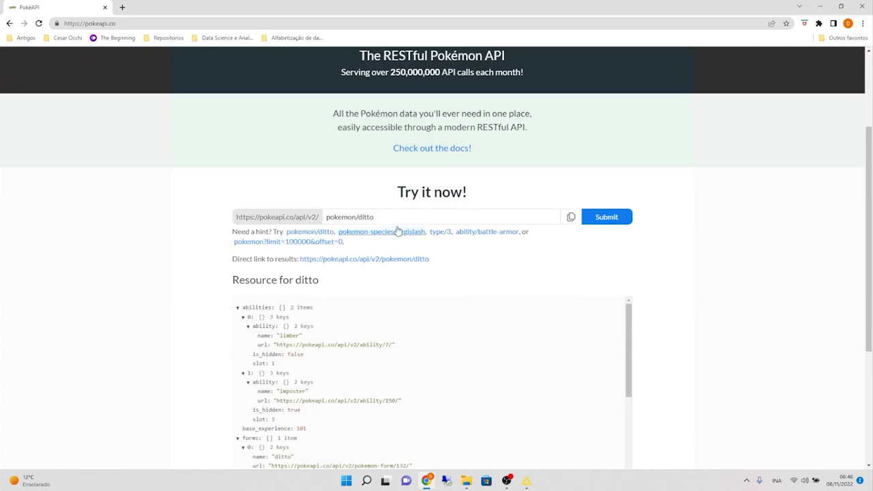
double_click(365, 217)
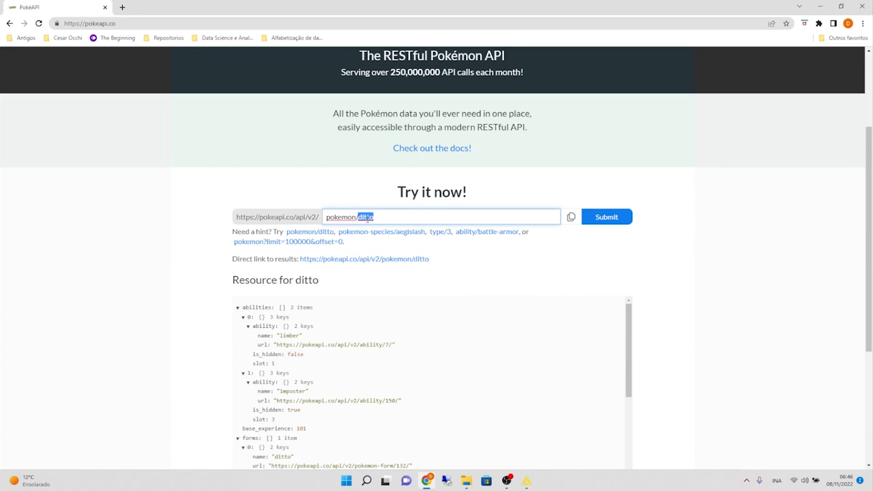
left_click(382, 197)
scroll(407, 211, "up", 3)
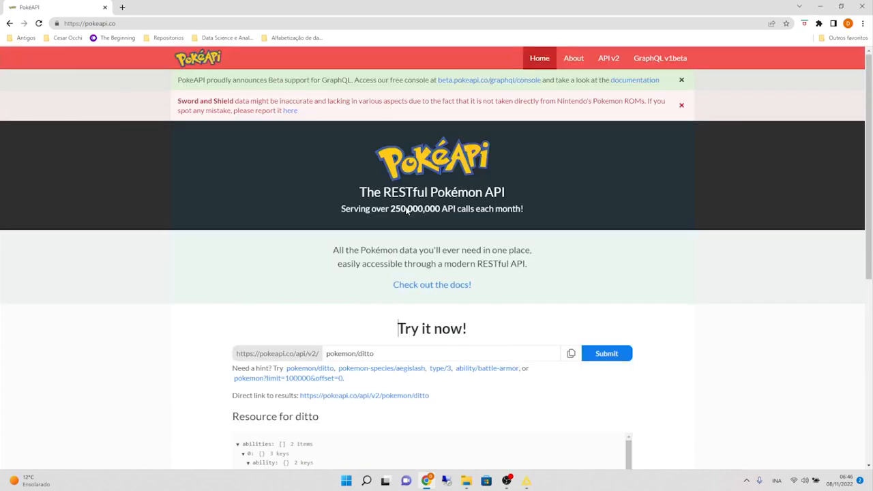
Step: Open the API v2 documentation, look at the Berries section, and return to the Information section
left_click(606, 60)
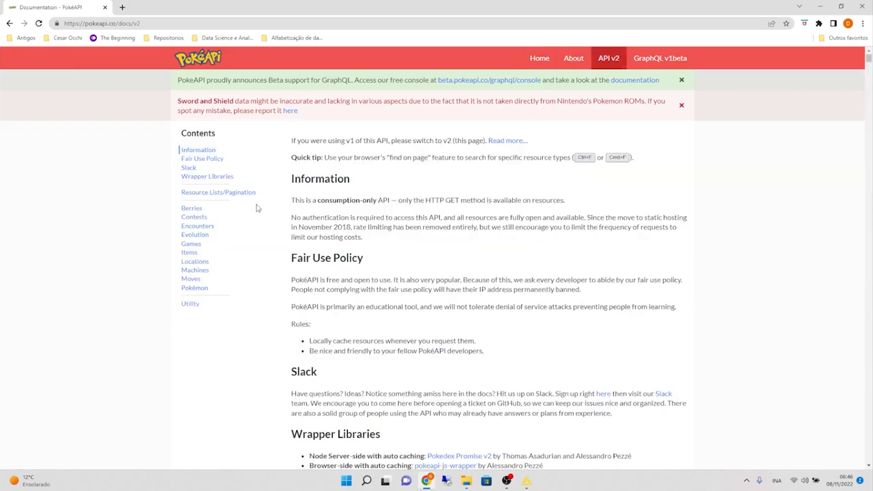
scroll(244, 161, "down", 2)
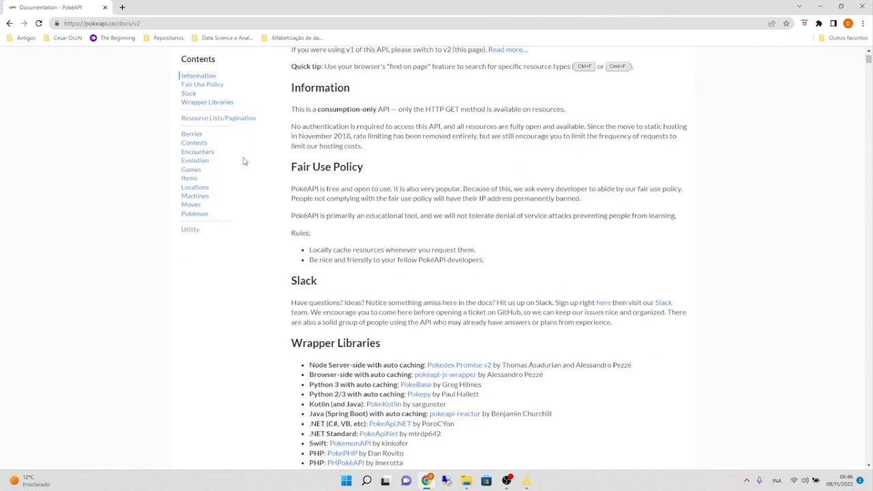
left_click(191, 134)
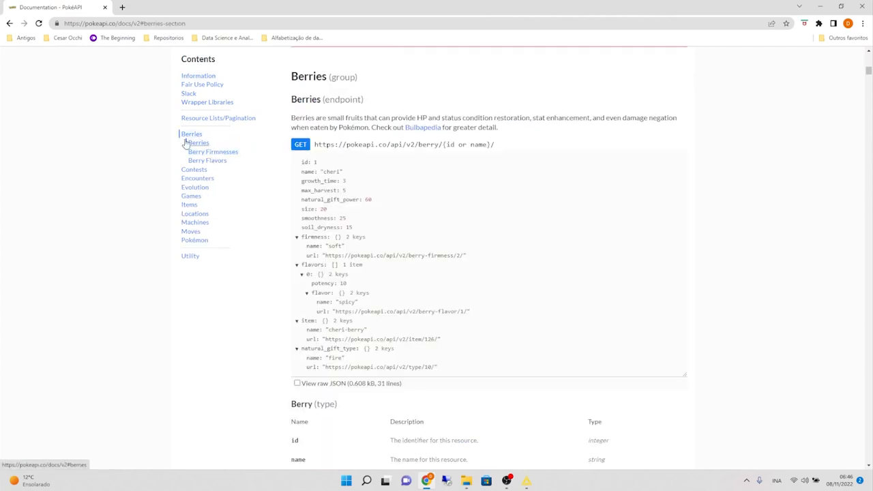
scroll(380, 109, "up", 3)
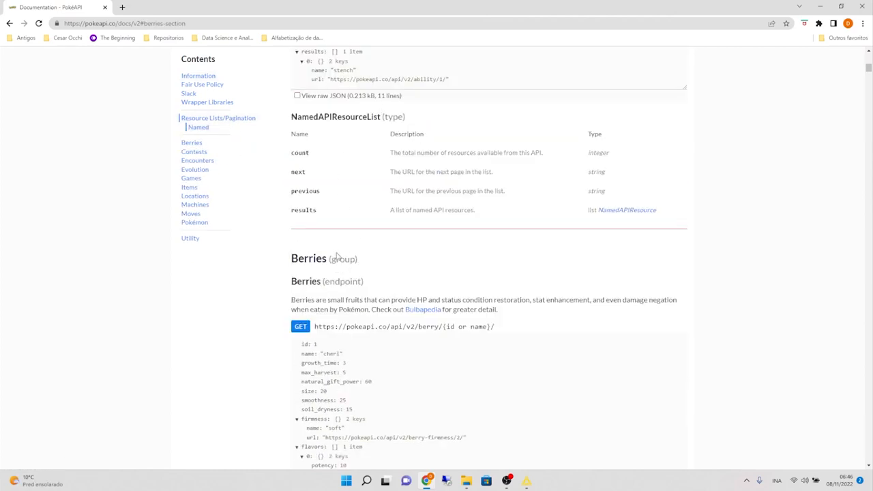
scroll(338, 256, "up", 8)
scroll(293, 175, "up", 2)
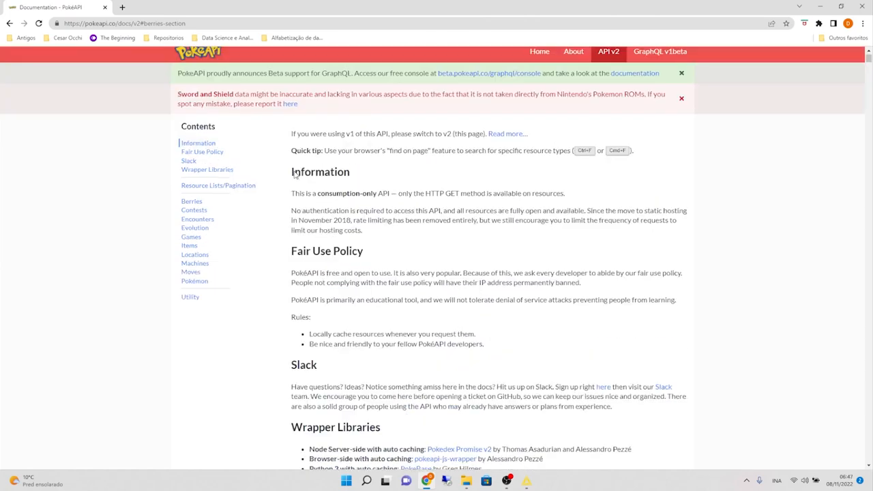
Step: Examine the Named endpoint under Resource Lists/Pagination, highlighting its GET URL and the {endpoint} placeholder
scroll(377, 96, "down", 8)
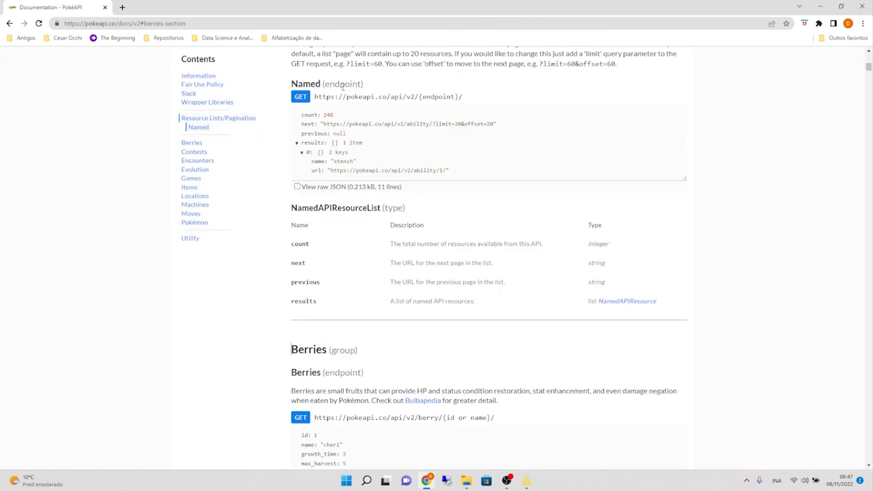
left_click_drag(362, 83, 324, 84)
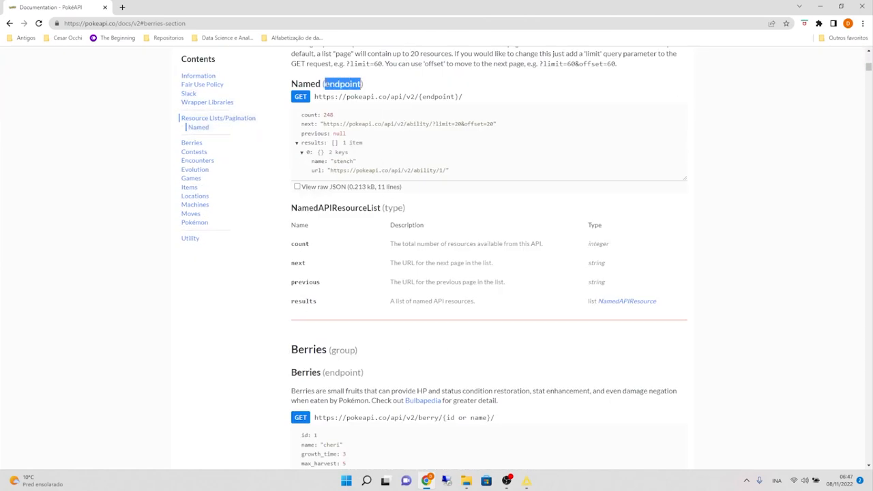
left_click(324, 86)
left_click_drag(464, 97, 315, 98)
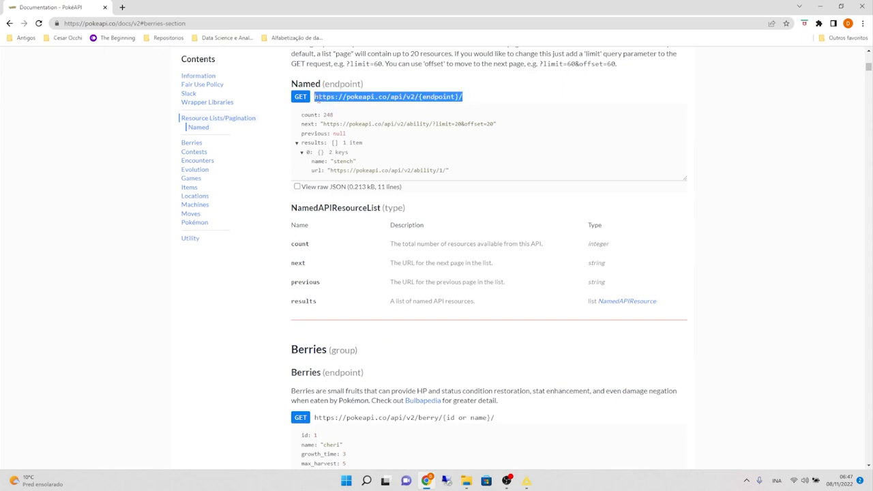
left_click(319, 97)
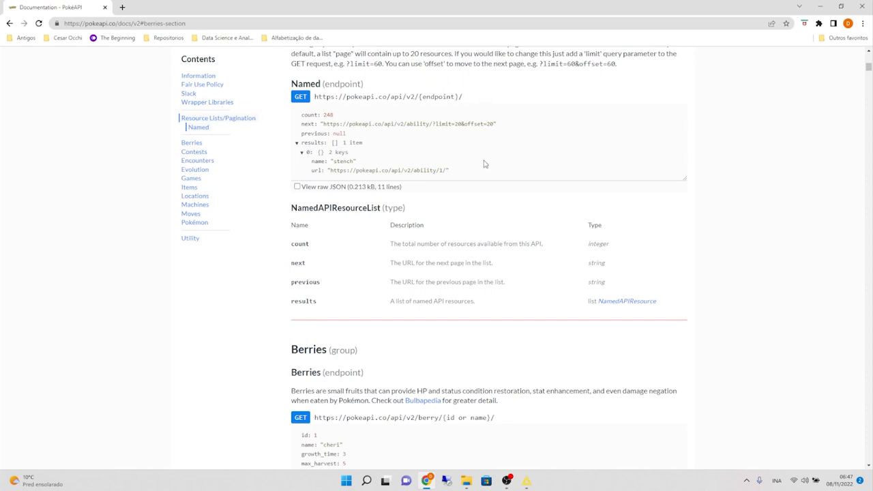
left_click_drag(458, 96, 418, 97)
left_click(410, 138)
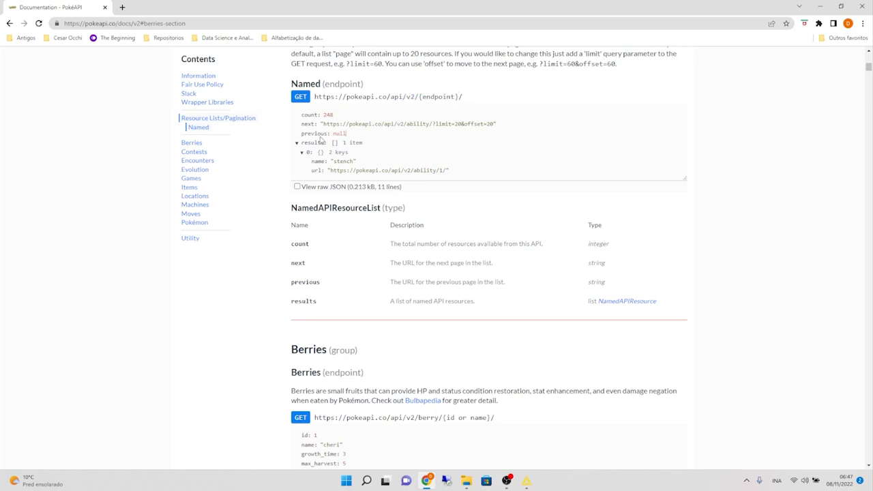
Step: Explore the results node in the Named endpoint's sample response, leaving results expanded and its item 0 collapsed
left_click(299, 145)
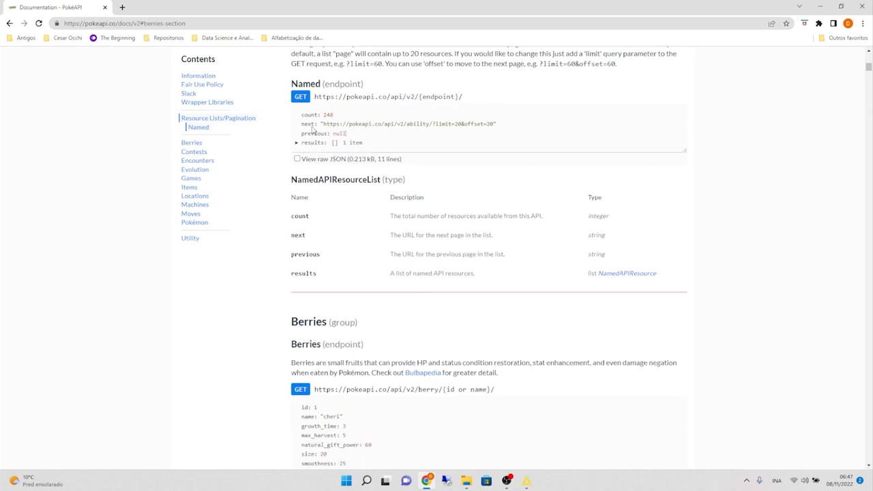
left_click(296, 143)
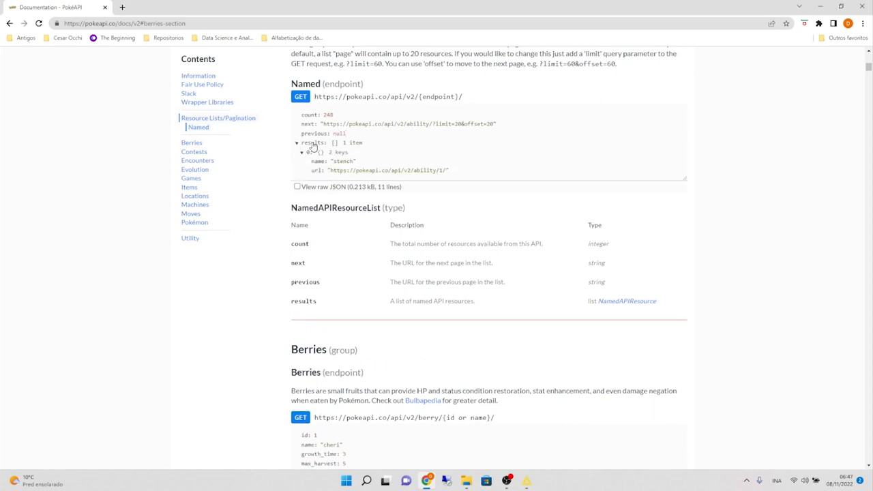
left_click(303, 154)
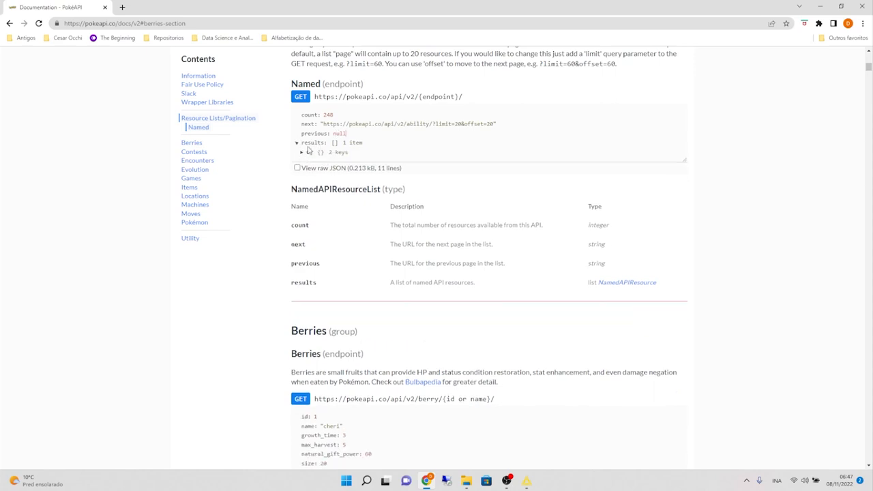
left_click(296, 143)
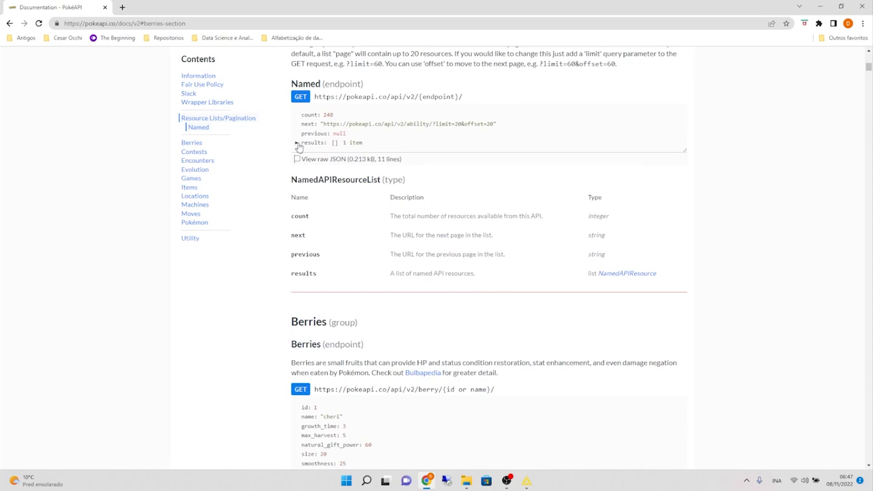
left_click(296, 143)
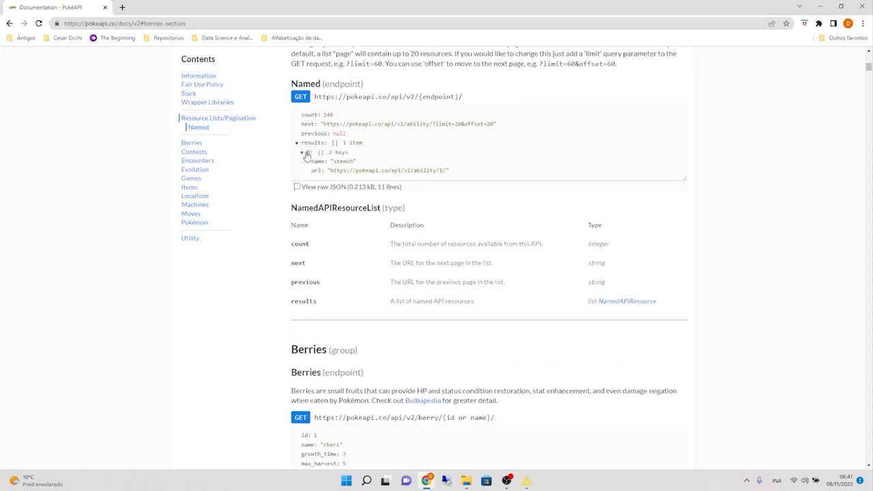
left_click(304, 153)
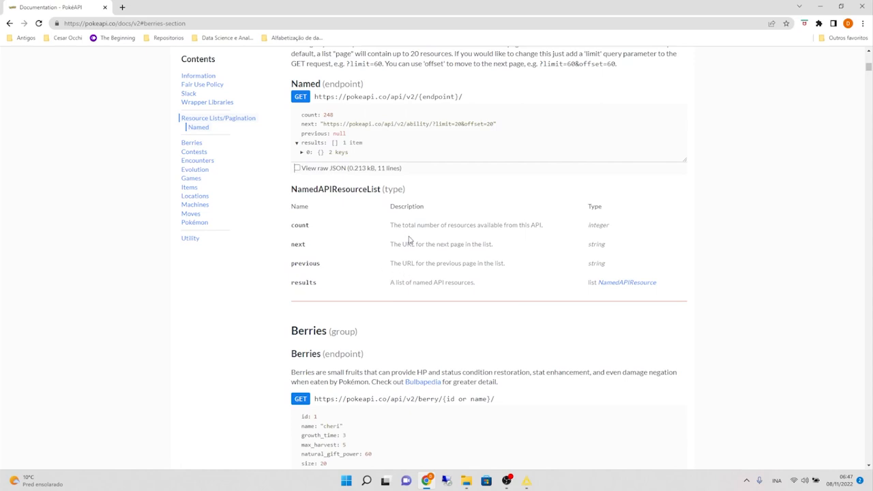
Step: Go to the Pokémon section of the documentation and collapse every nested node in the Abilities endpoint's sample response
scroll(403, 237, "down", 1)
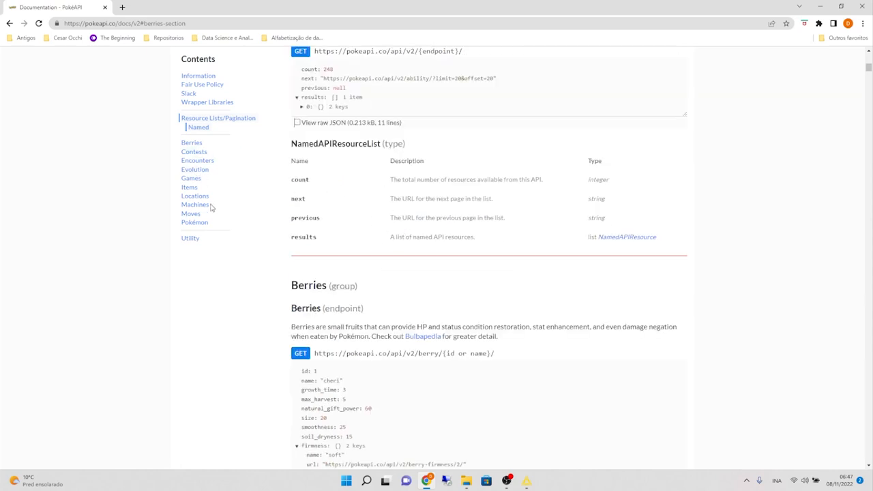
left_click(204, 227)
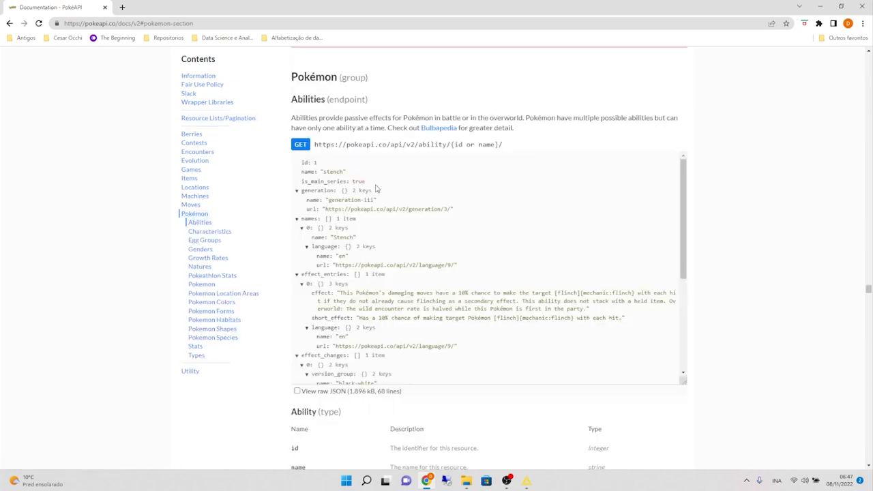
left_click(296, 191)
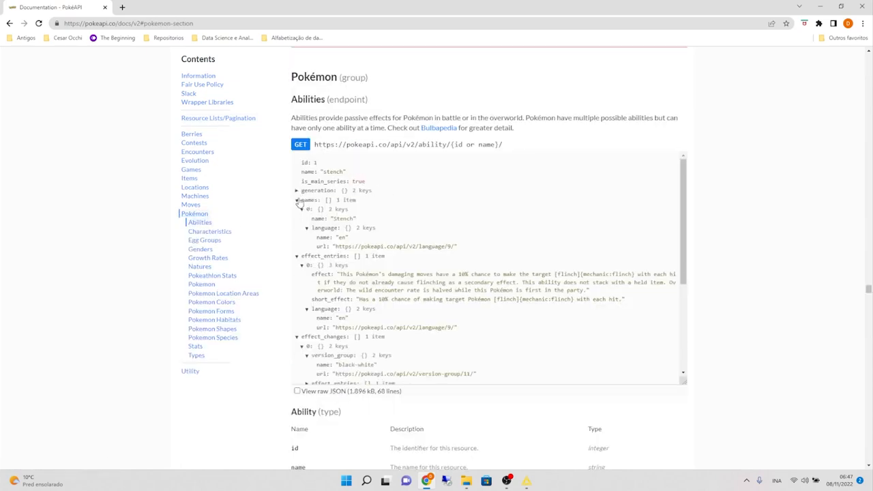
left_click(298, 201)
left_click(297, 209)
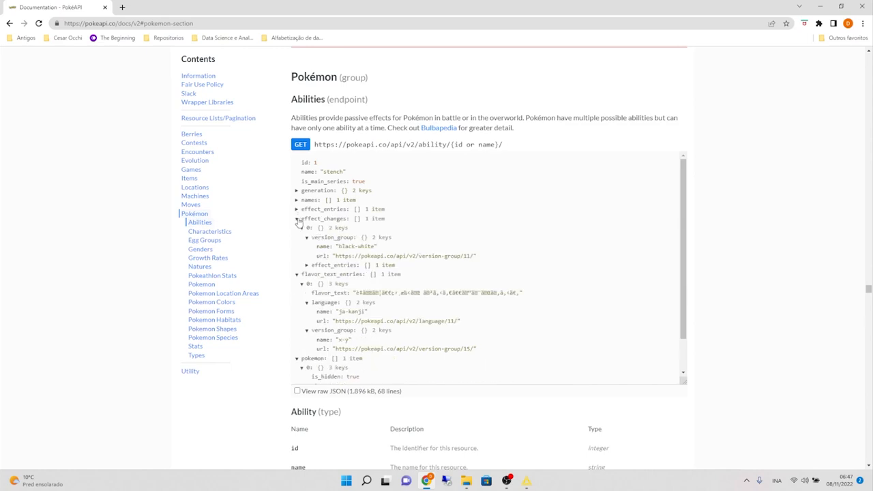
left_click(296, 219)
left_click(296, 227)
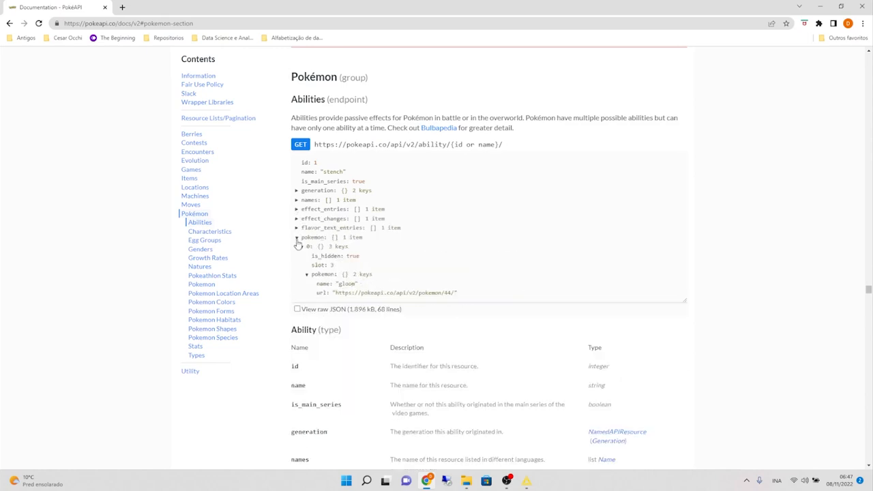
left_click(296, 237)
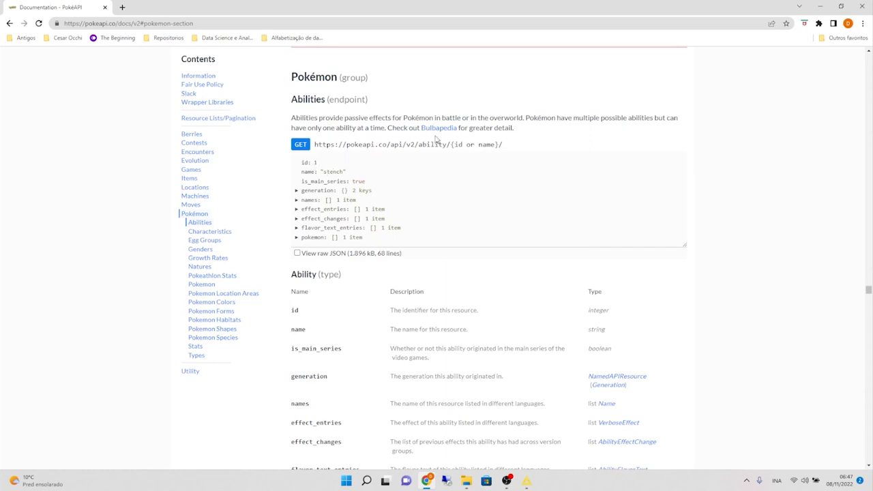
Step: Expand the generation node in the Abilities sample response and highlight its name key
left_click(297, 193)
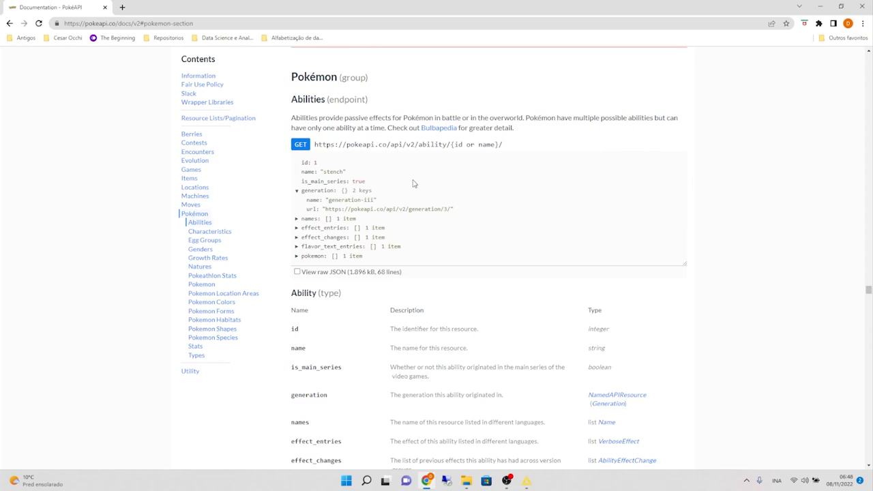
left_click_drag(323, 199, 309, 213)
left_click(308, 211)
left_click_drag(325, 202, 308, 206)
scroll(341, 244, "down", 2)
scroll(341, 247, "up", 2)
Step: Return to the PokéAPI home page and bring up the "Try it now!" section with the ditto resource
scroll(424, 157, "up", 7)
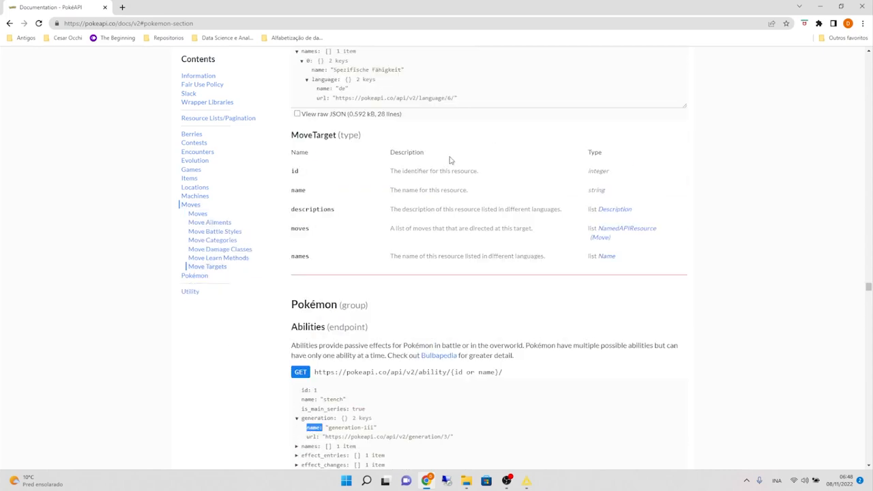
scroll(438, 159, "up", 20)
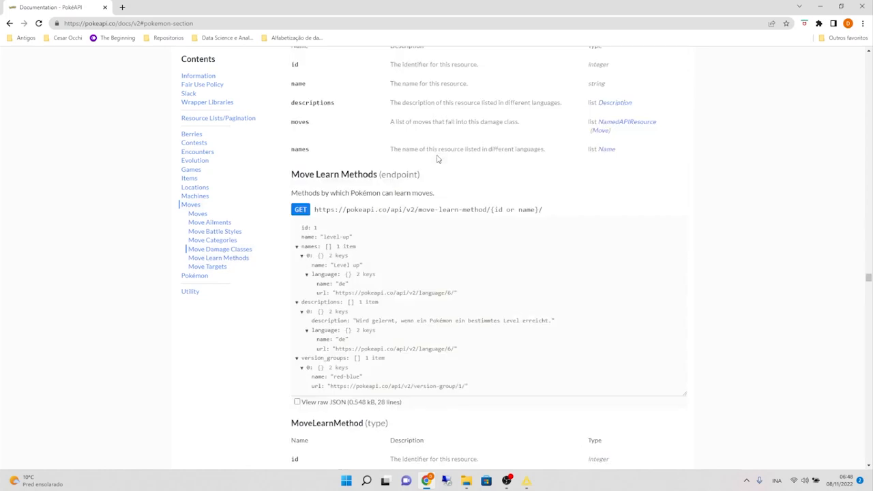
scroll(438, 158, "up", 15)
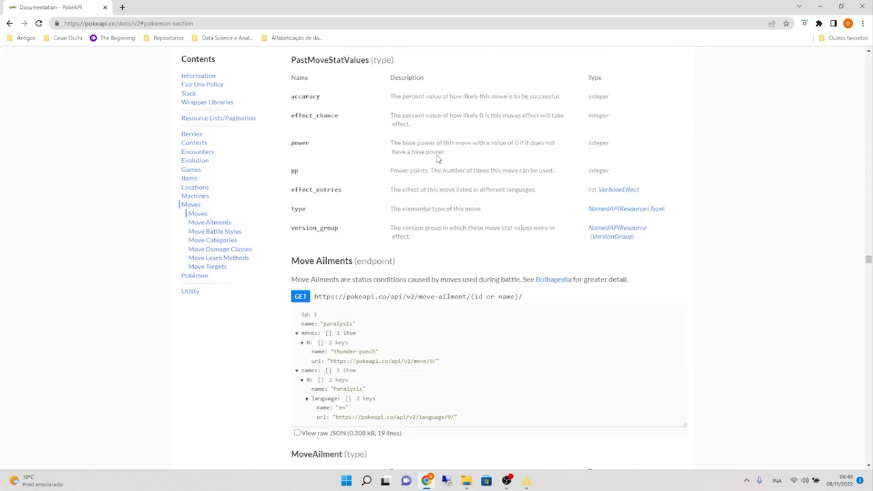
scroll(423, 201, "up", 5)
scroll(682, 269, "up", 3)
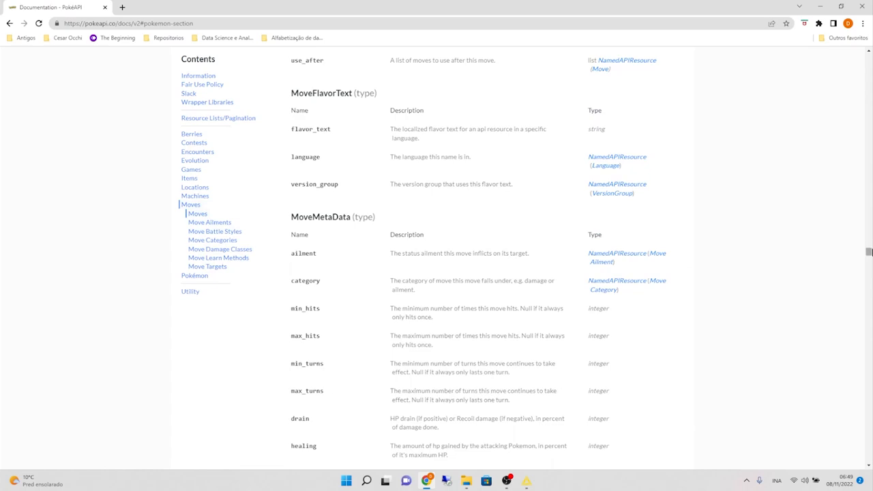
left_click_drag(868, 254, 868, 56)
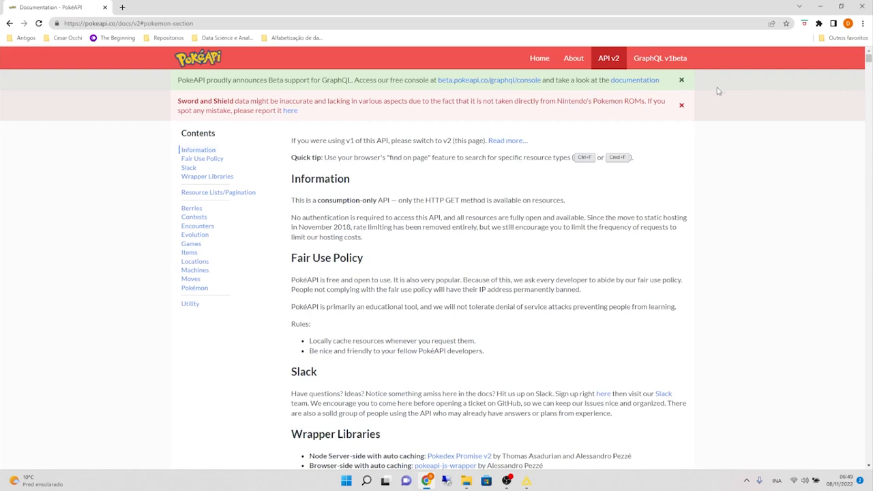
left_click(539, 59)
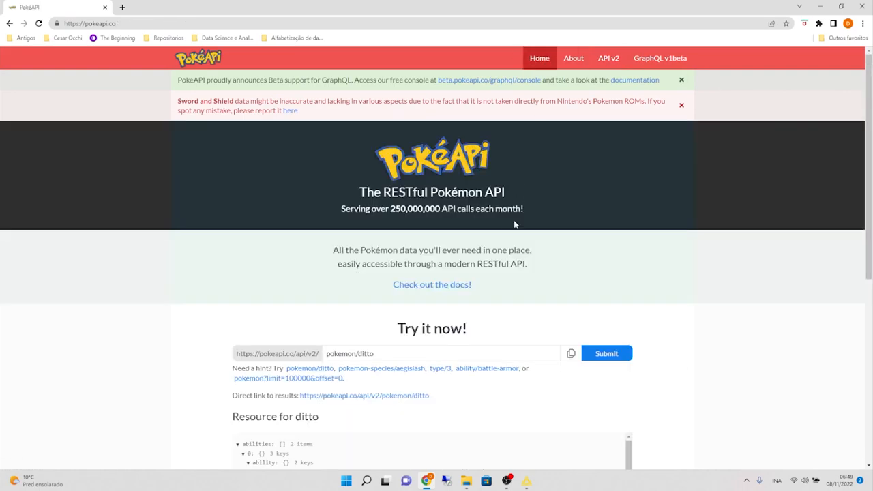
scroll(648, 256, "down", 3)
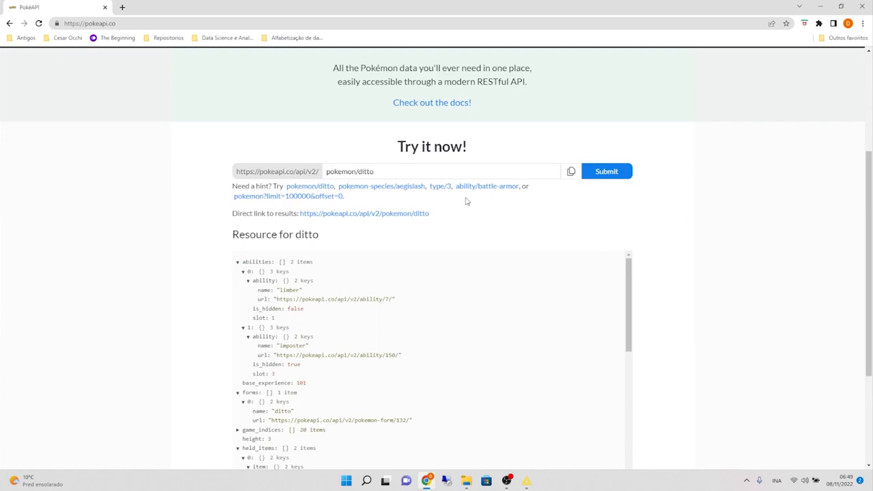
Step: Switch to Excel by launching it and create a new blank workbook
key("super")
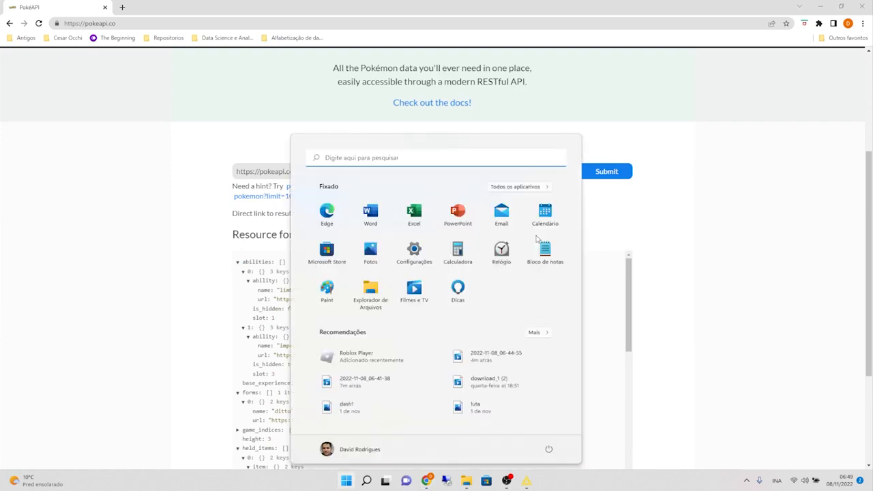
type("excel")
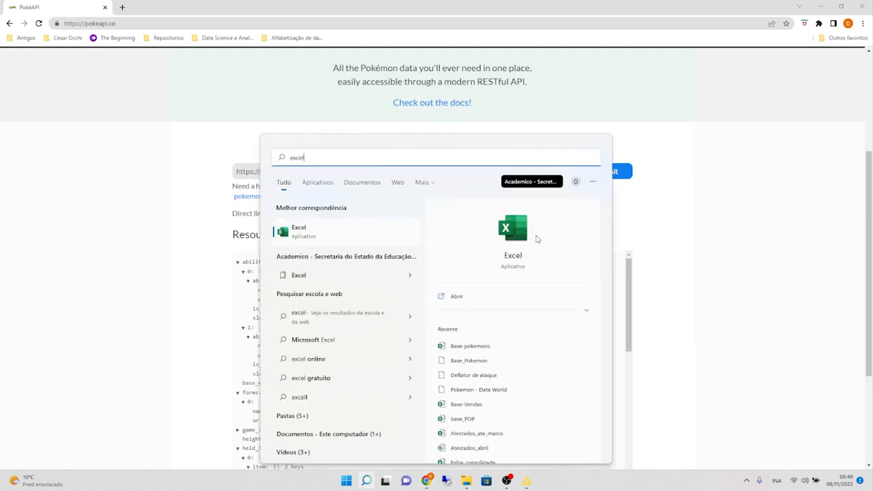
left_click(536, 238)
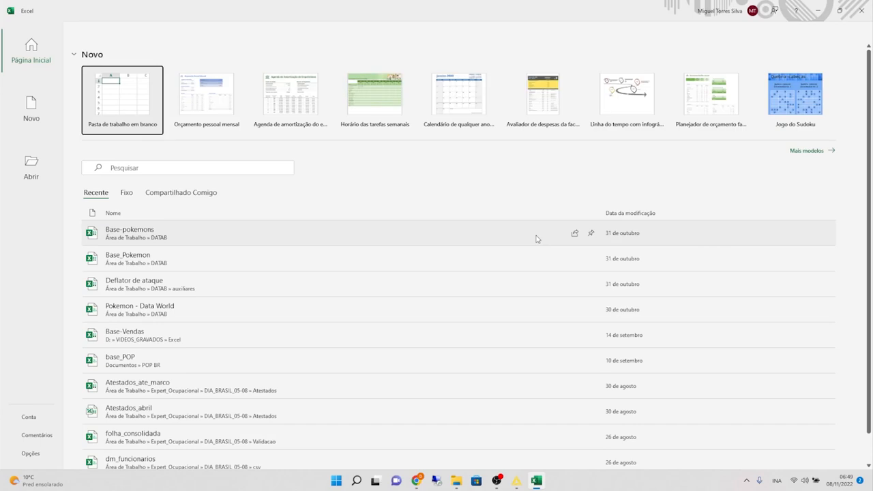
left_click(151, 86)
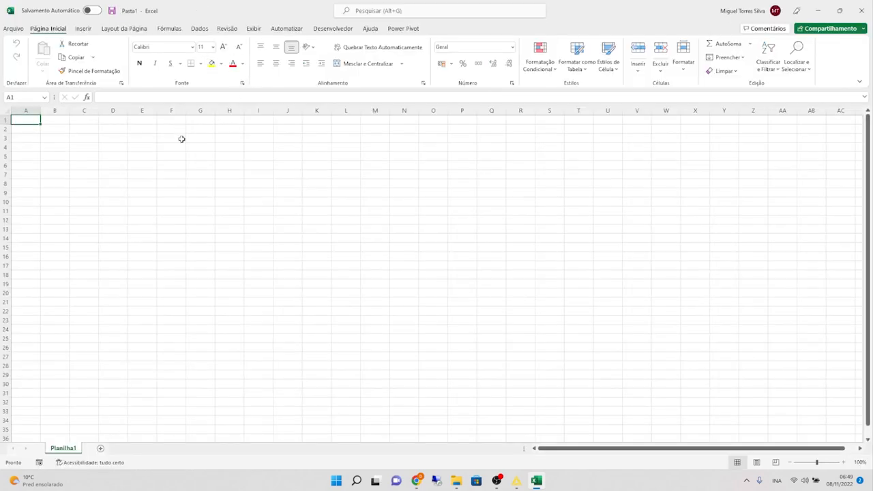
left_click(501, 486)
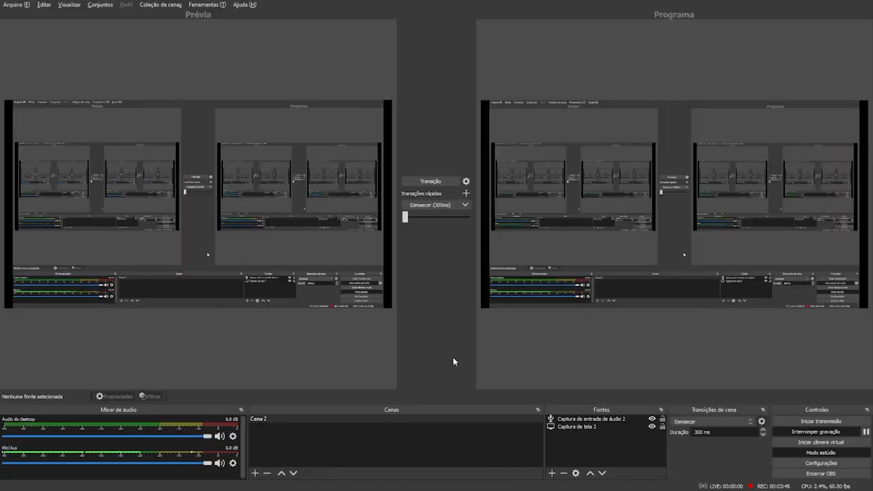
key("alt+Tab")
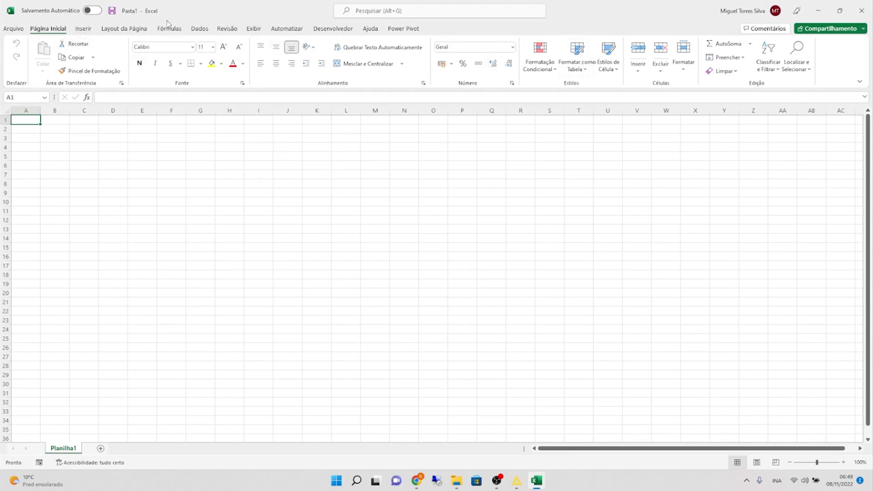
Step: Start a data import from the web (Da Web) in the blank workbook
left_click(199, 28)
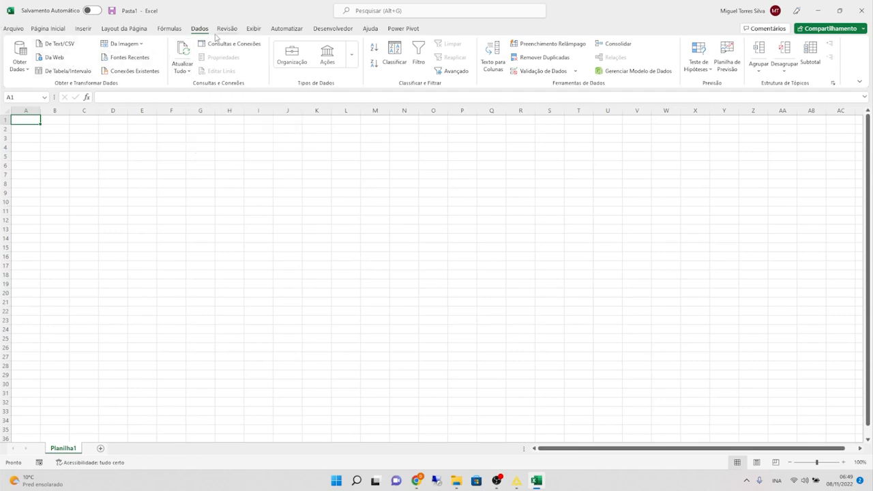
left_click(21, 72)
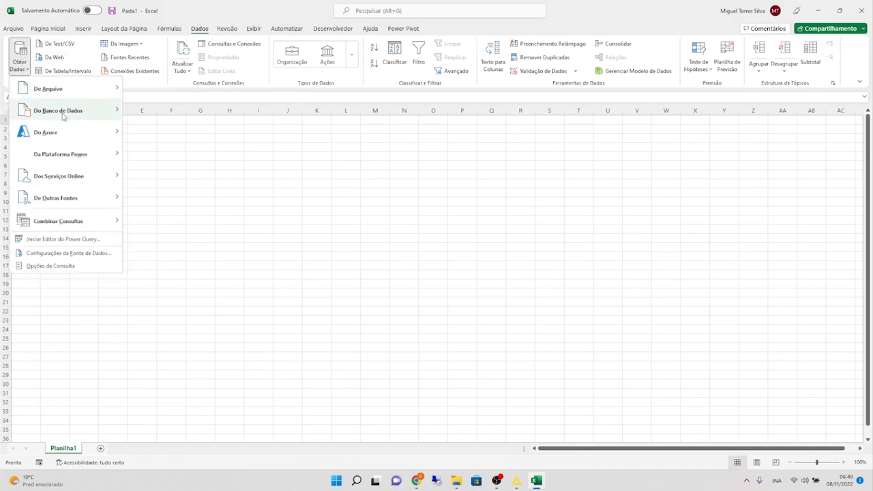
mouse_move(65, 183)
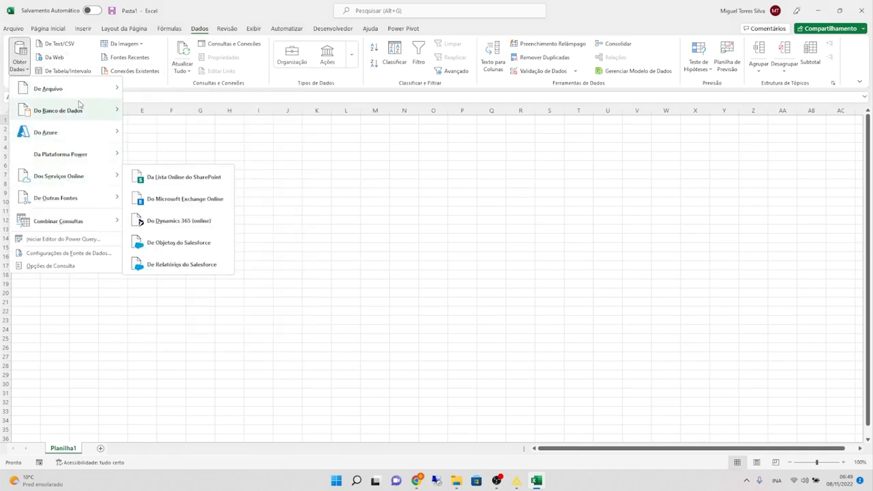
mouse_move(82, 96)
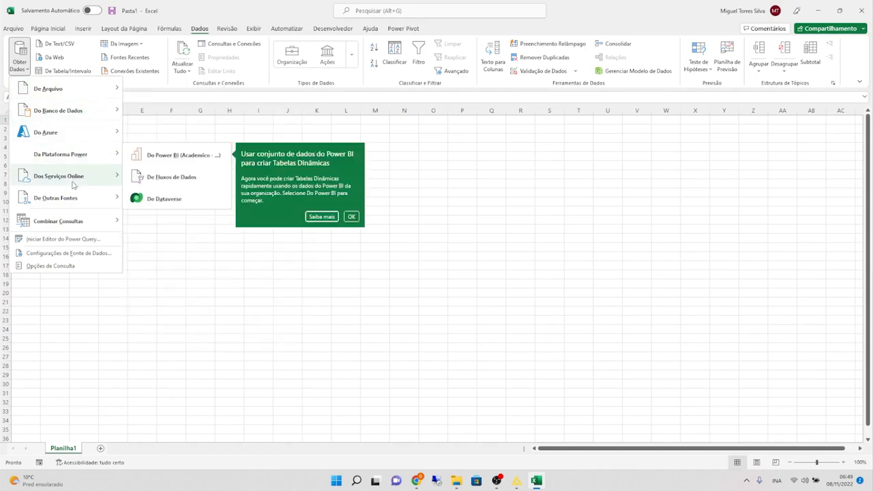
mouse_move(73, 206)
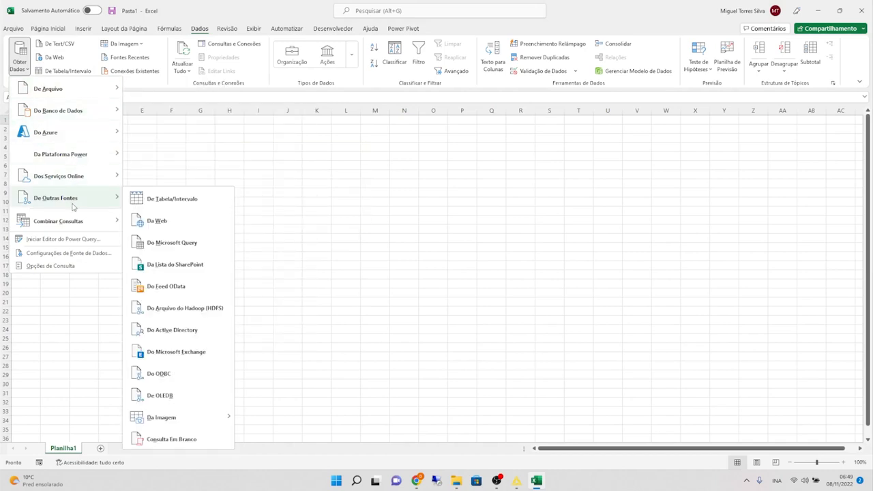
left_click(174, 221)
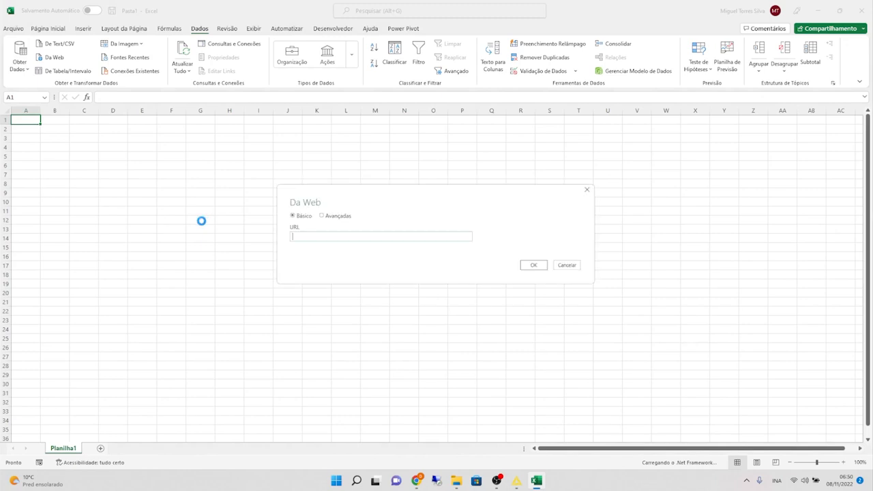
left_click(381, 237)
key("alt+Tab")
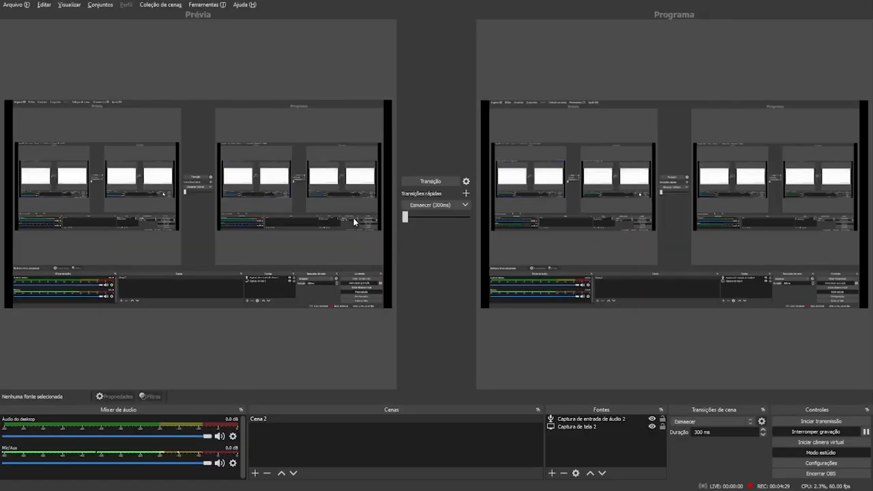
key("alt+Tab")
key("alt+Tab")
key("alt+Tab")
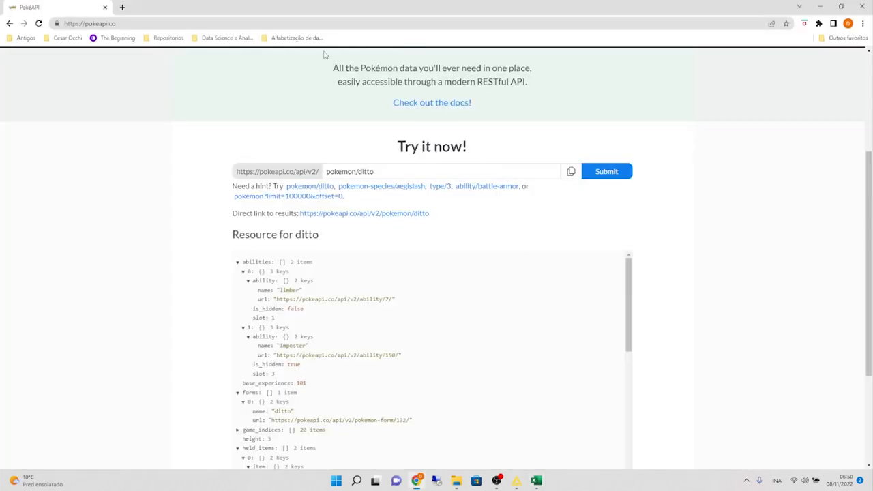
left_click_drag(318, 176, 230, 176)
key("ctrl+c")
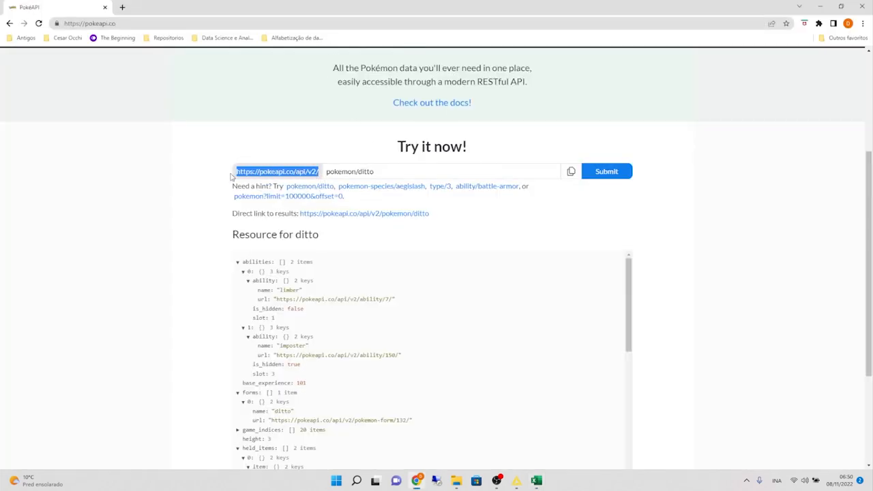
key("alt+Tab")
key("ctrl+v")
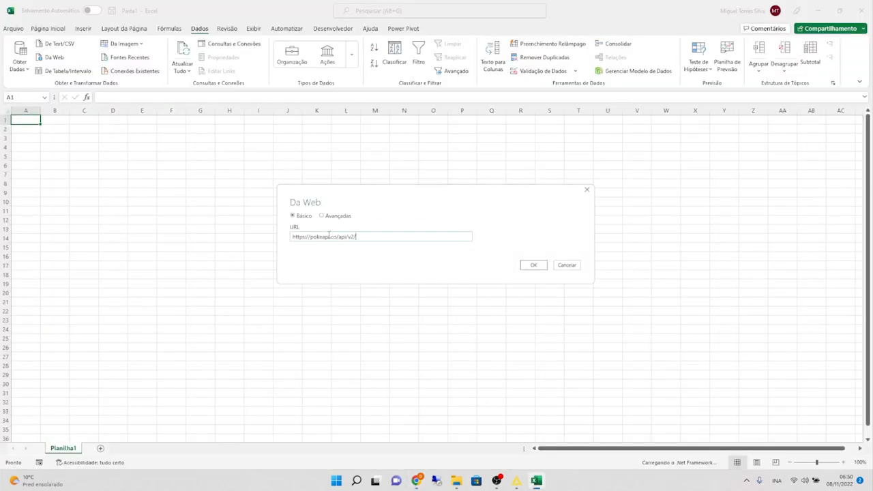
Step: Append pokemon/ copied from the PokéAPI page to the import URL, and connect to it with anonymous access
key("alt+Tab")
left_click_drag(358, 172, 309, 176)
key("ctrl+c")
key("alt+Tab")
key("ctrl+v")
left_click(534, 264)
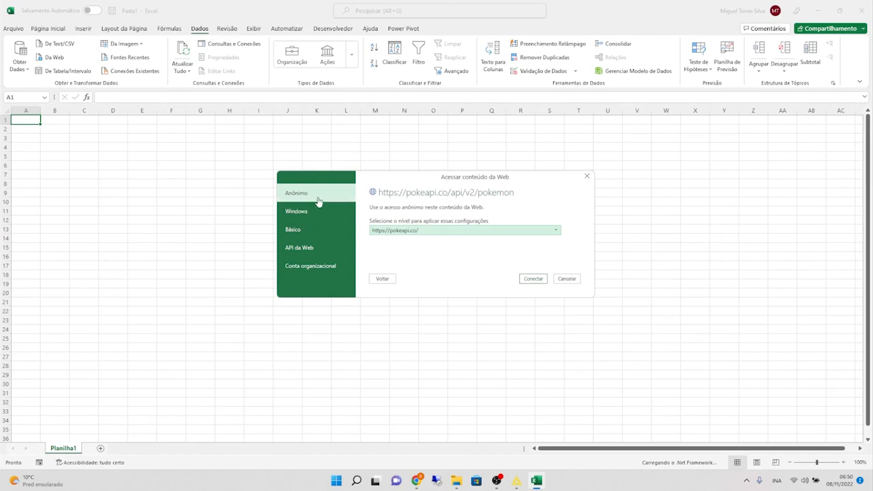
left_click(532, 279)
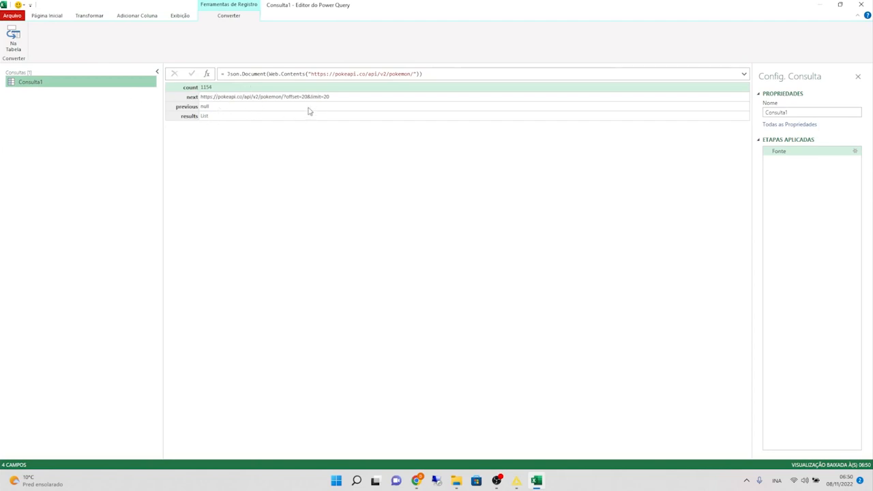
left_click(266, 97)
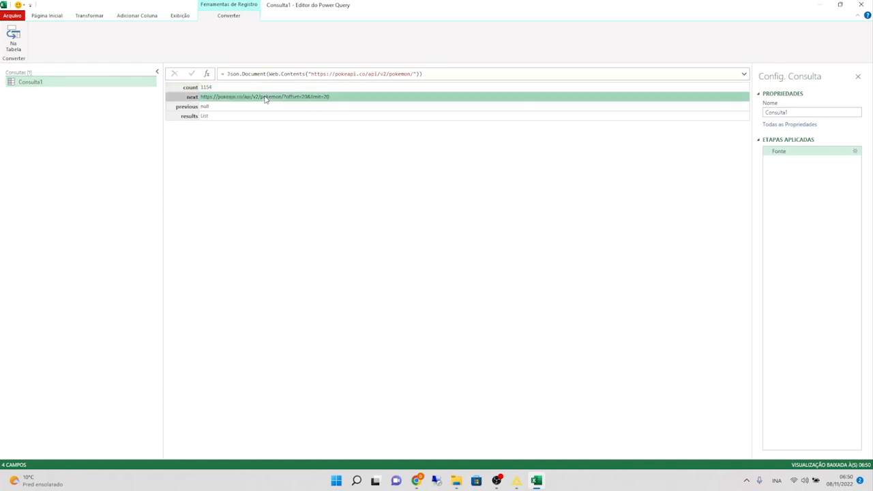
left_click(214, 88)
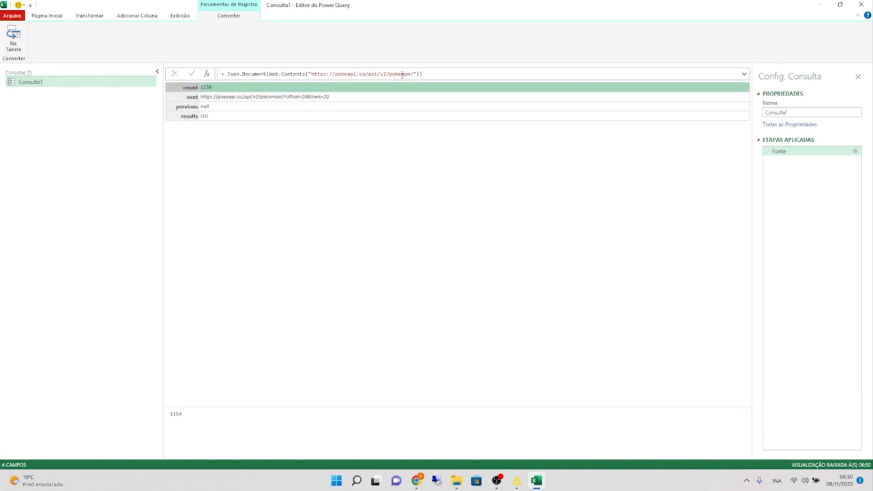
left_click_drag(413, 74, 311, 74)
key("ctrl+c")
key("alt+Tab")
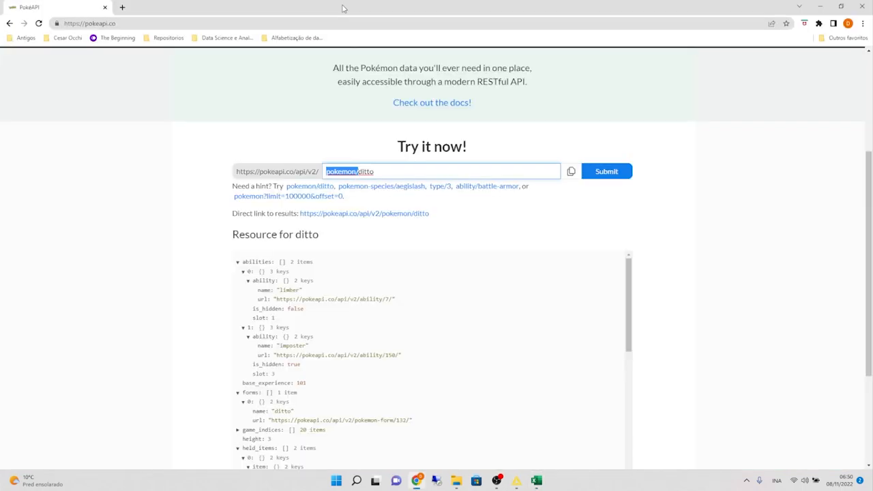
left_click(125, 7)
key("ctrl+v")
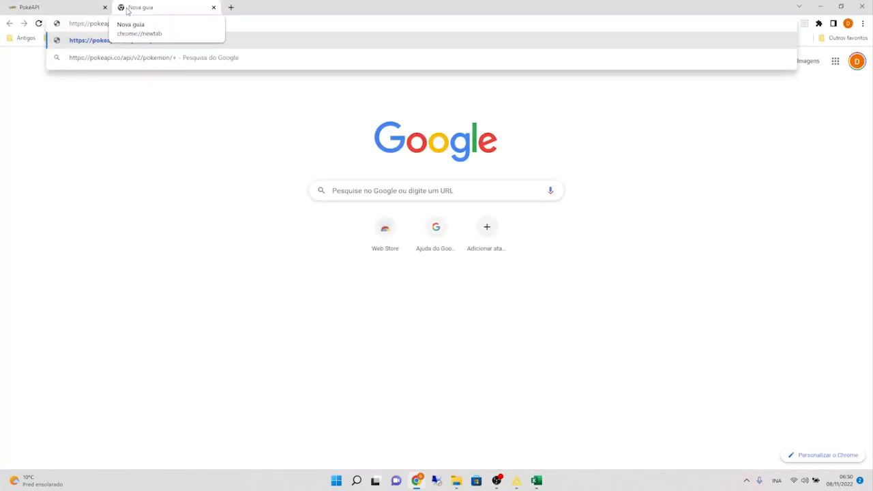
key("Return")
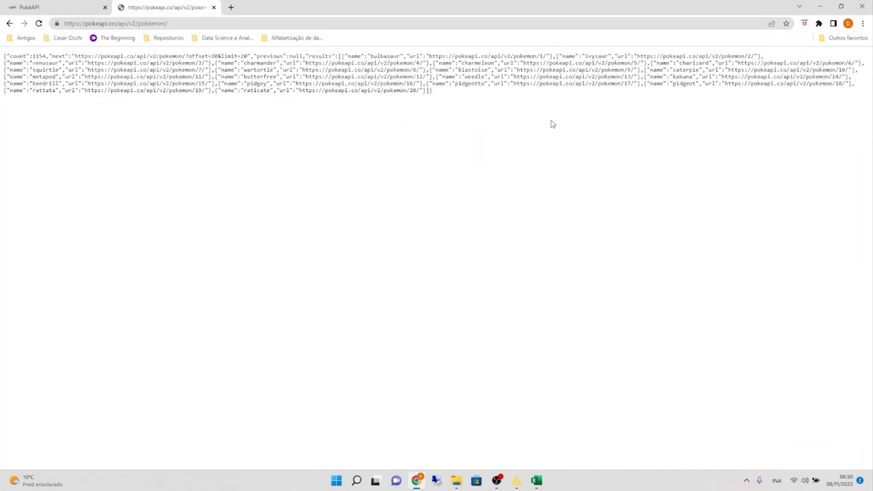
Step: Compare the raw JSON with the query's record, highlighting the results array in the browser and returning to Power Query
key("alt+Tab")
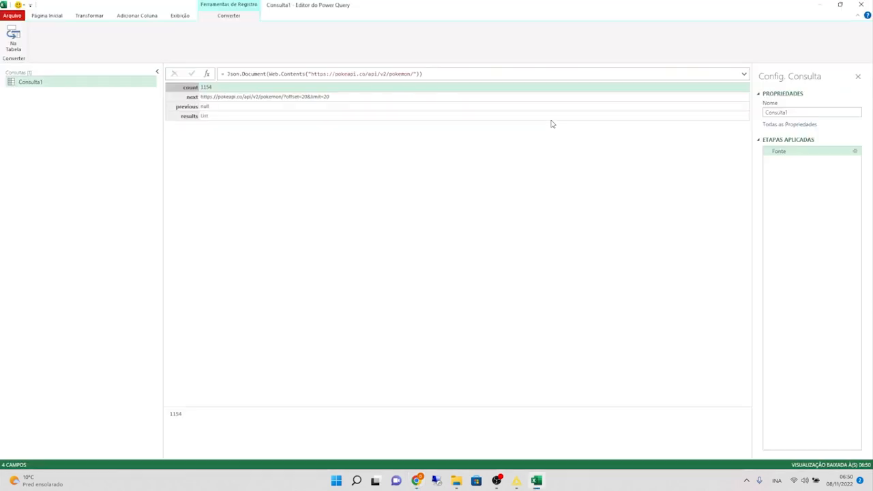
key("alt+Tab")
left_click_drag(432, 91, 303, 62)
key("alt+Tab")
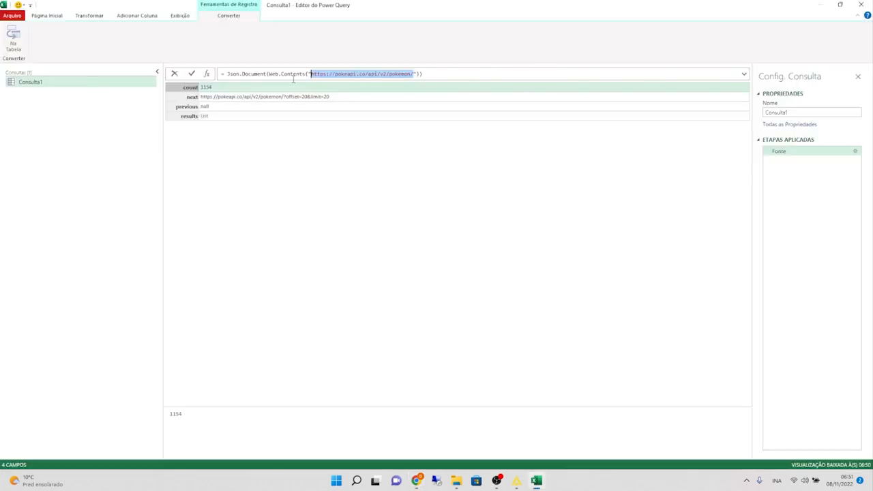
Step: Examine the record's results, count, next and previous fields, comparing the next link with the query's source address
left_click(187, 116)
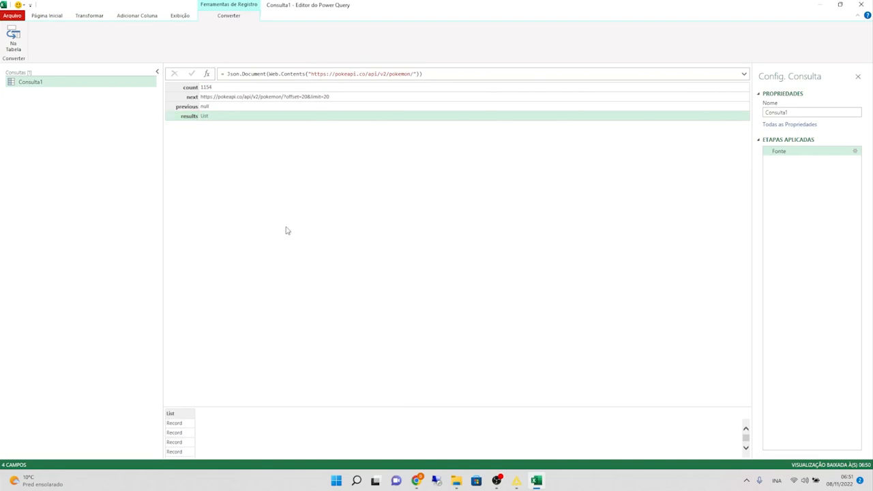
left_click(197, 89)
left_click(205, 98)
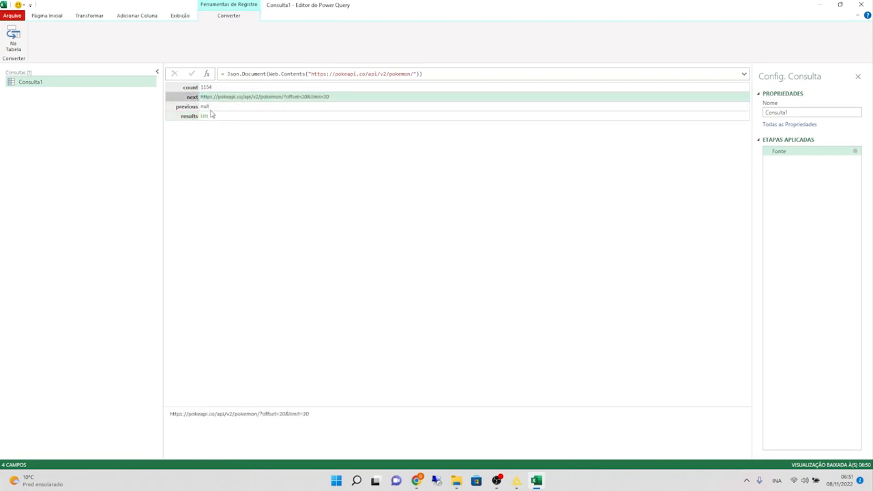
left_click(211, 108)
left_click(215, 89)
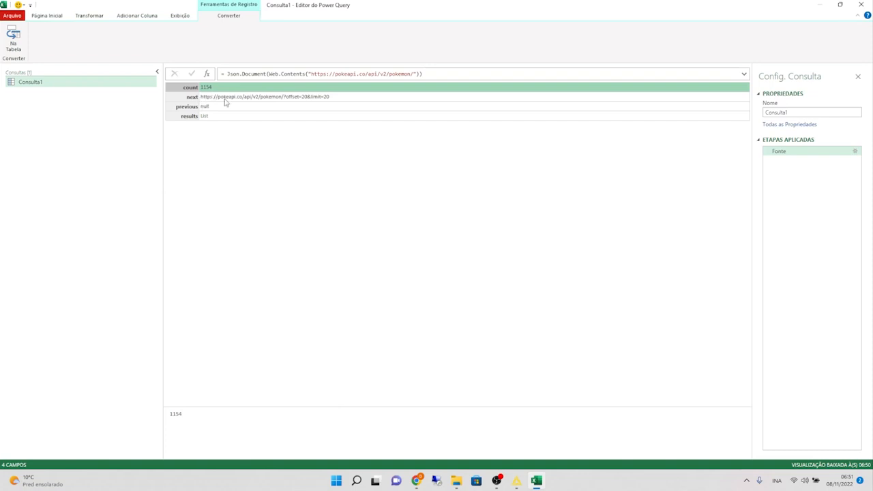
left_click(342, 102)
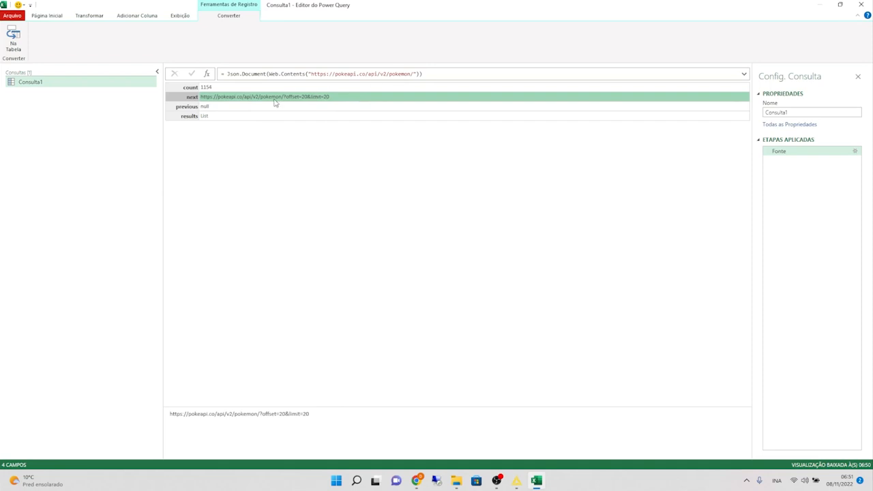
left_click(413, 75)
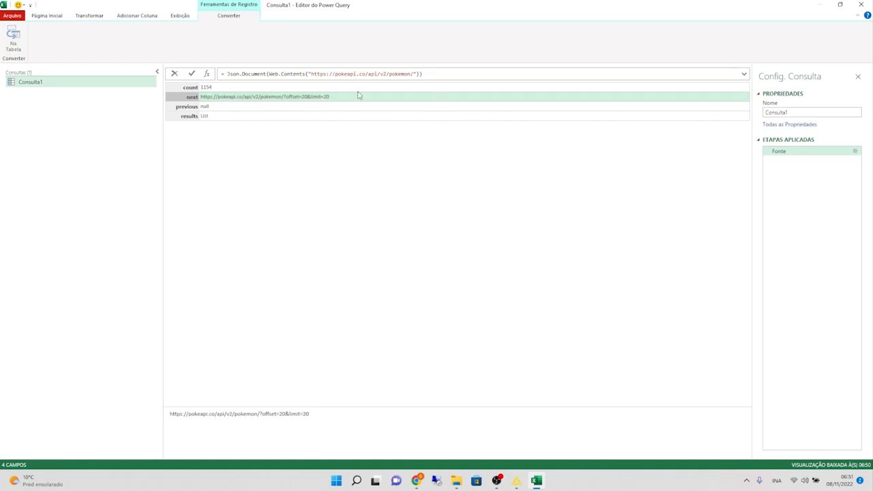
left_click(305, 102)
left_click(311, 101)
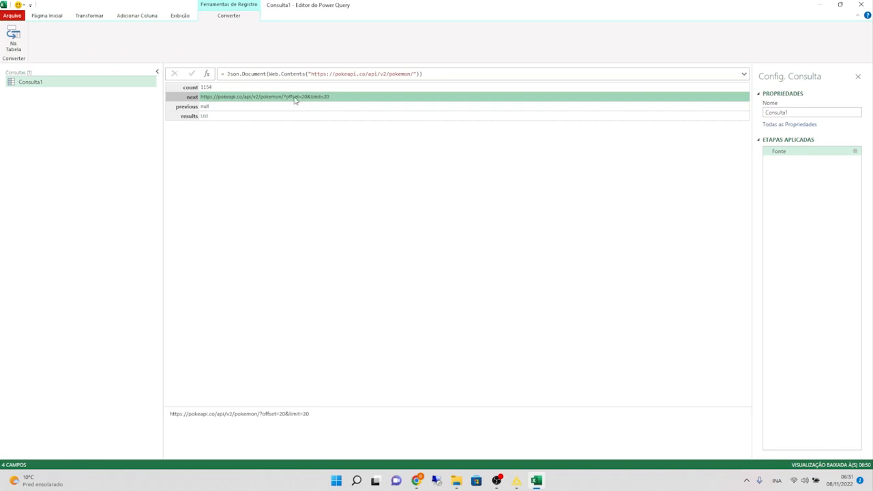
left_click(197, 100)
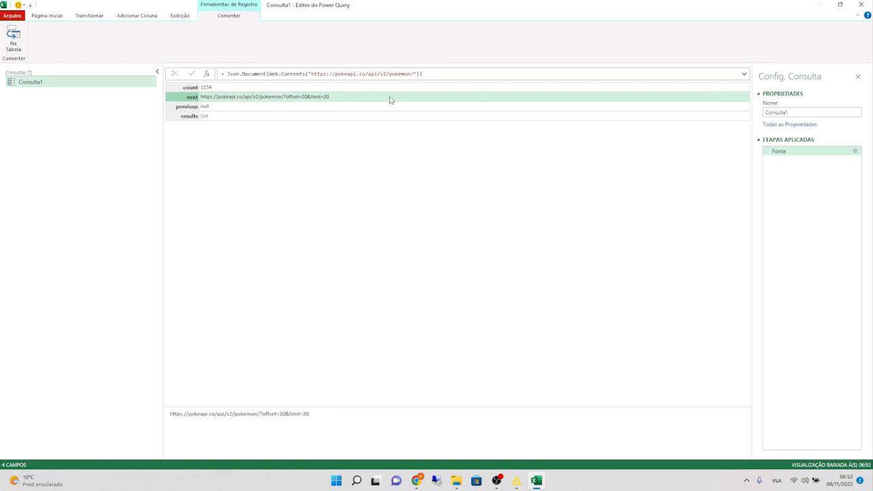
Step: Create a new query that references Consulta1
left_click(228, 100)
right_click(233, 100)
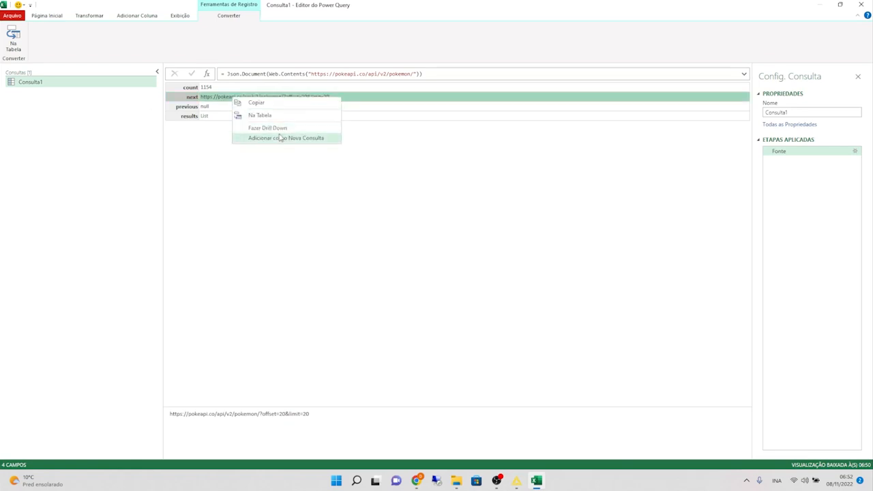
left_click(109, 85)
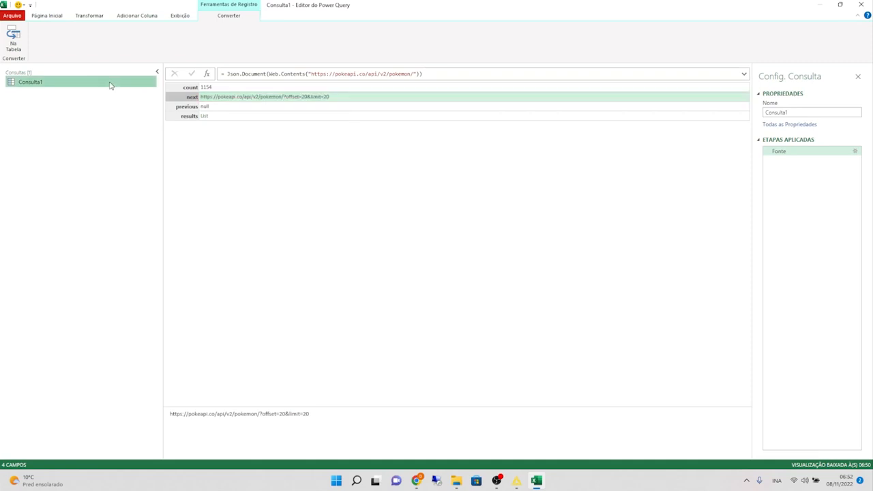
right_click(109, 84)
left_click(161, 142)
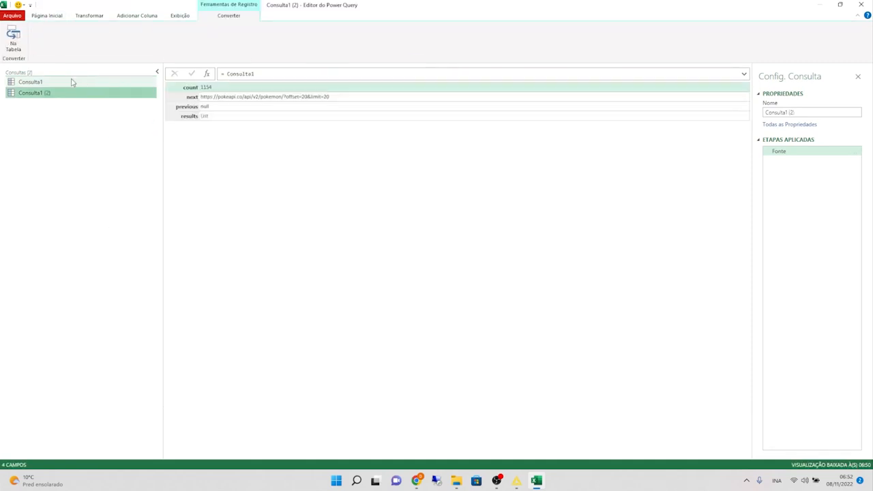
Step: Drill down into the next field's address in the Consulta1 (2) query
left_click(300, 103)
right_click(296, 101)
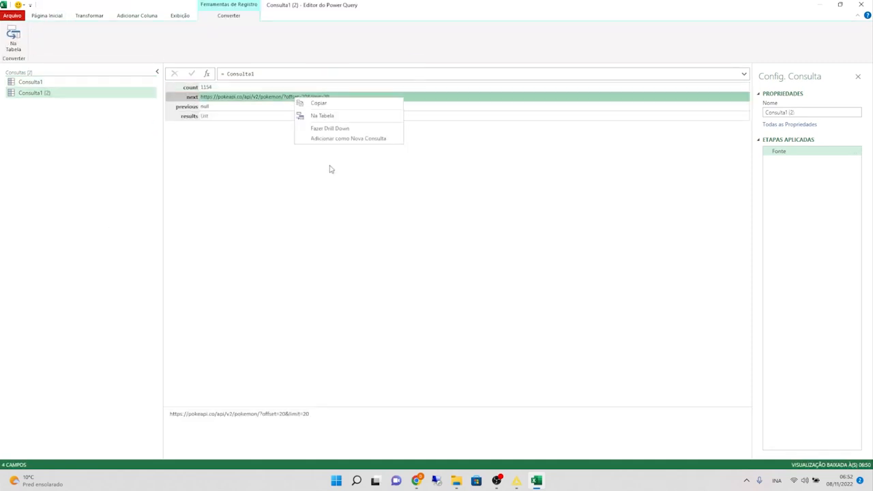
left_click(301, 130)
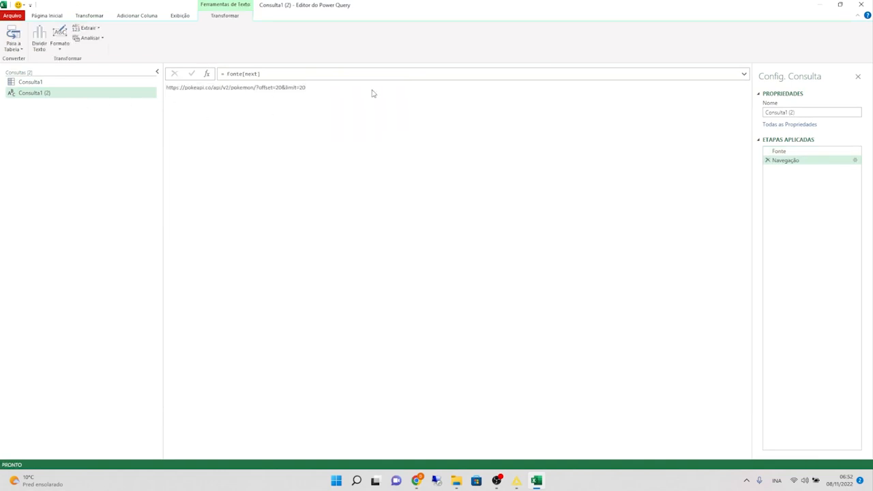
double_click(302, 87)
left_click(223, 88)
Step: Delete the Consulta1 (2) query
left_click(48, 17)
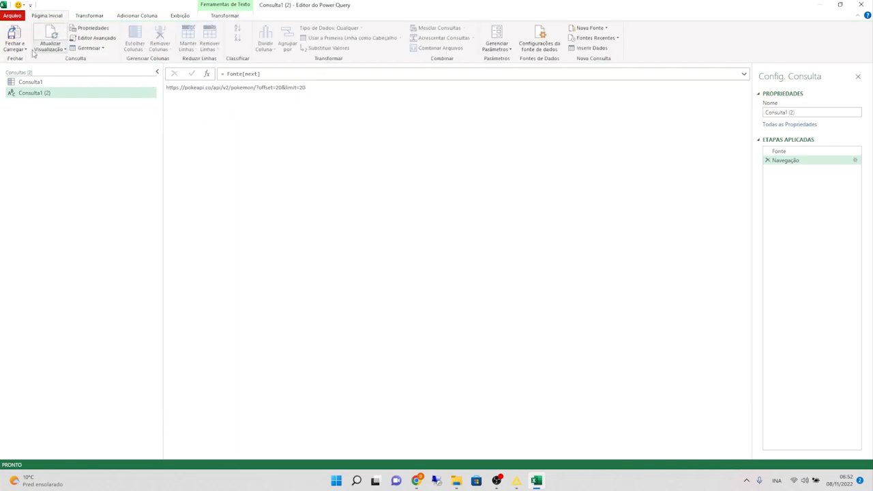
left_click(15, 48)
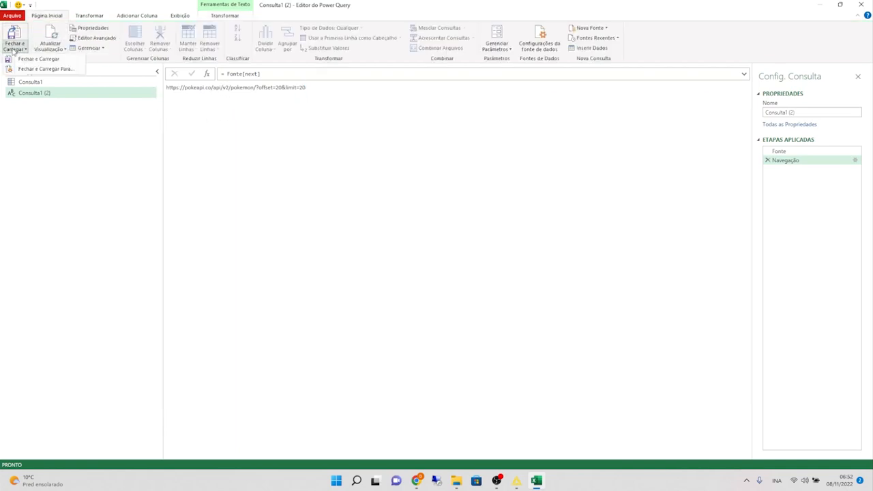
left_click(81, 18)
left_click(58, 19)
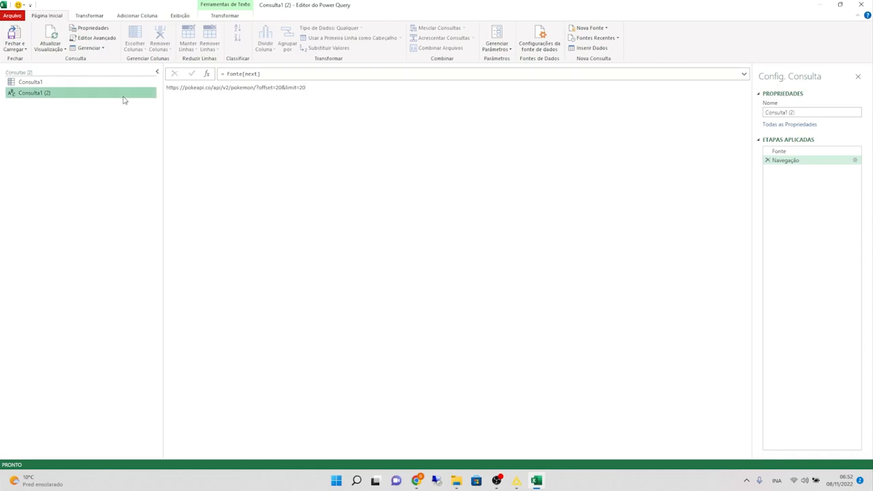
key("Delete")
key("Return")
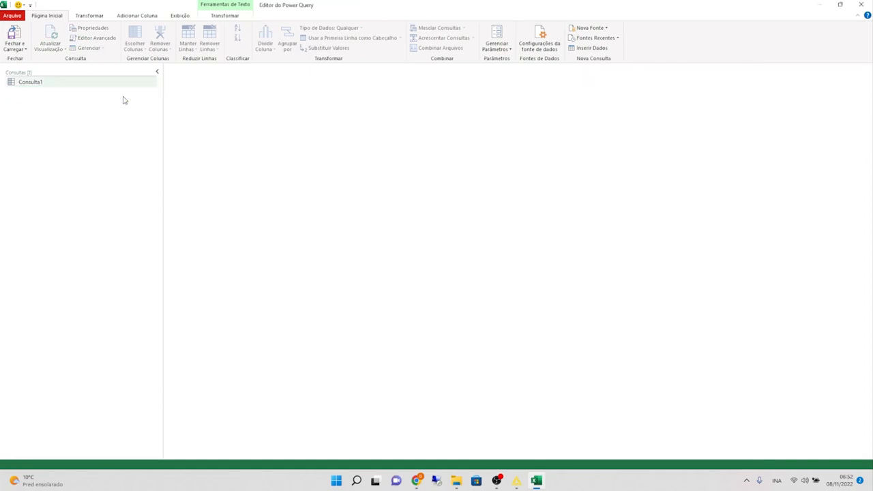
Step: Append ?offset=0&limit=160 to the source URL in Consulta1's Fonte step, following the query string of the next link
left_click(118, 86)
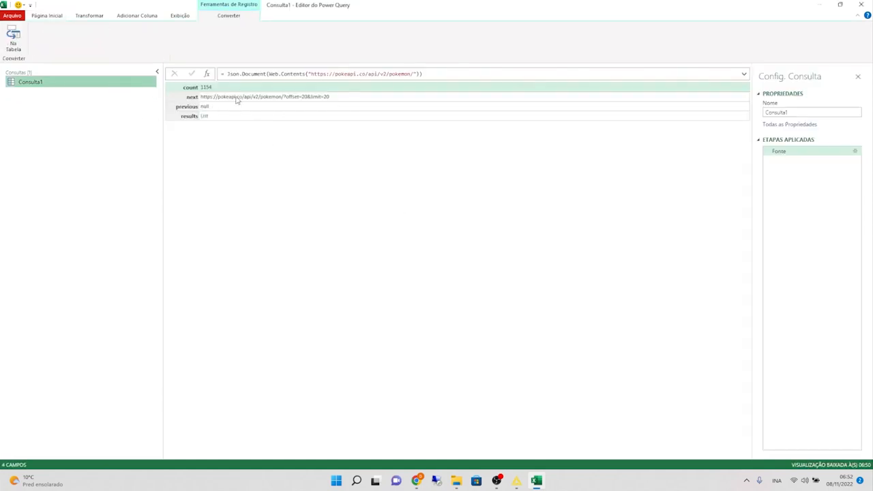
left_click(341, 98)
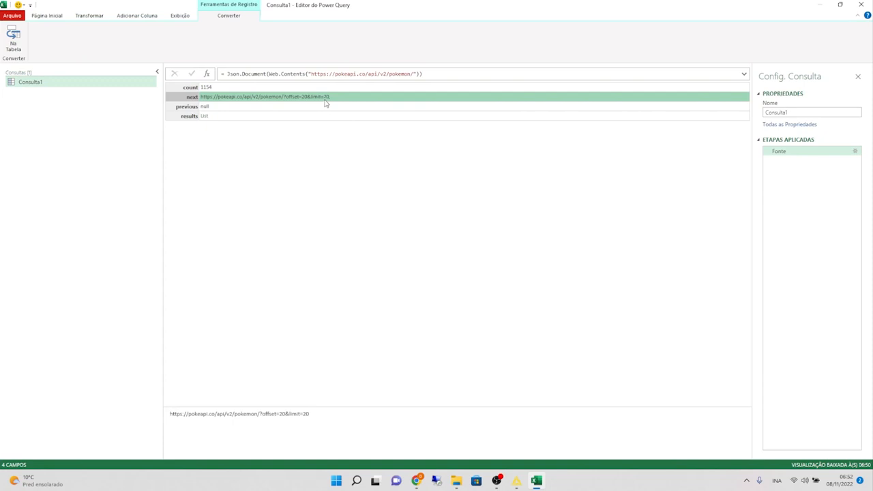
left_click_drag(326, 414, 263, 418)
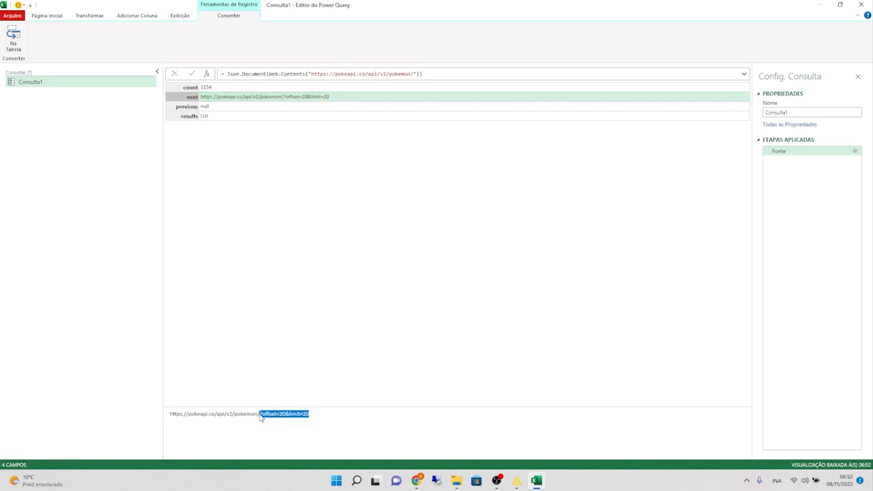
left_click(414, 75)
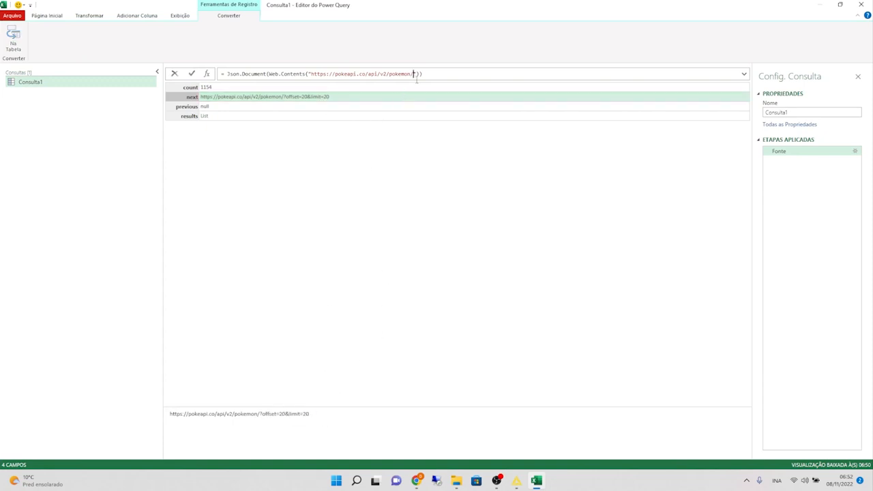
type("?offset=20&limit=20")
key("BackSpace")
key("Left")
key("Left")
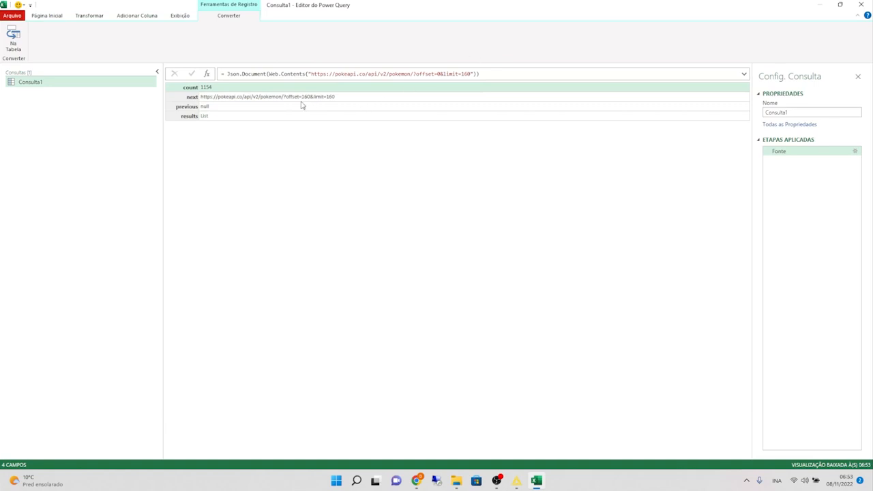
Step: Check the results and next fields, and set the limit in the source URL to 1154
left_click(263, 119)
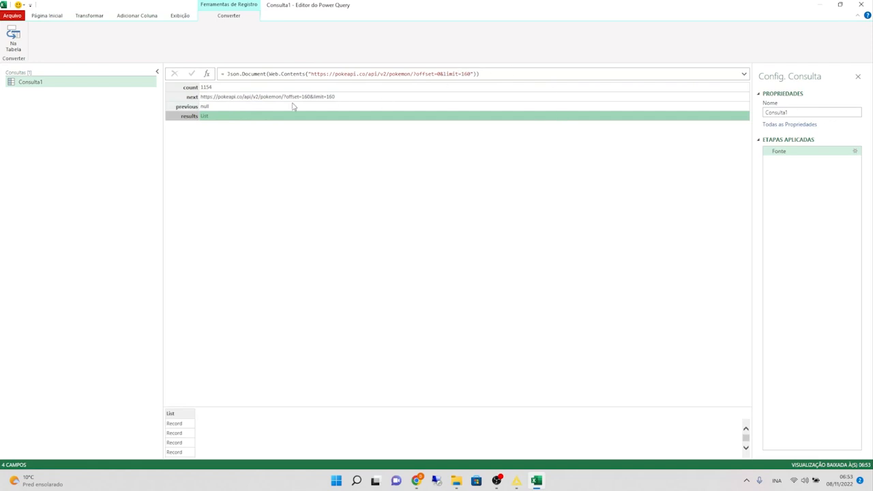
left_click(235, 98)
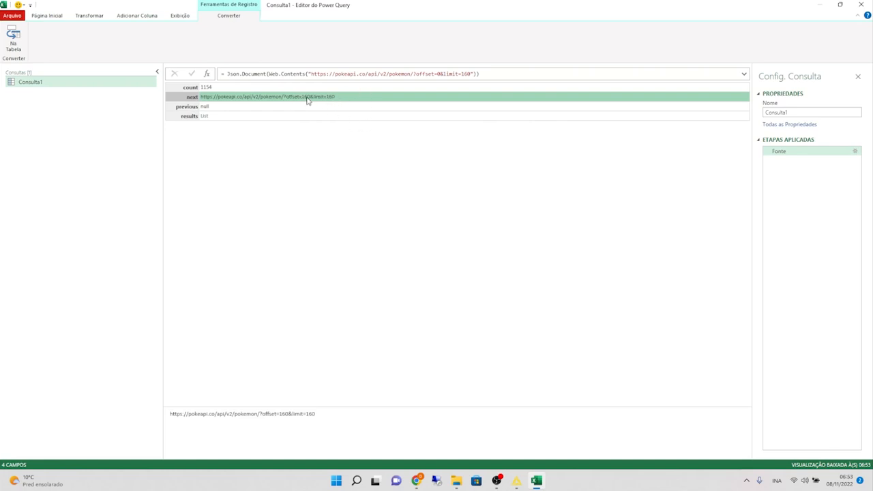
left_click(471, 73)
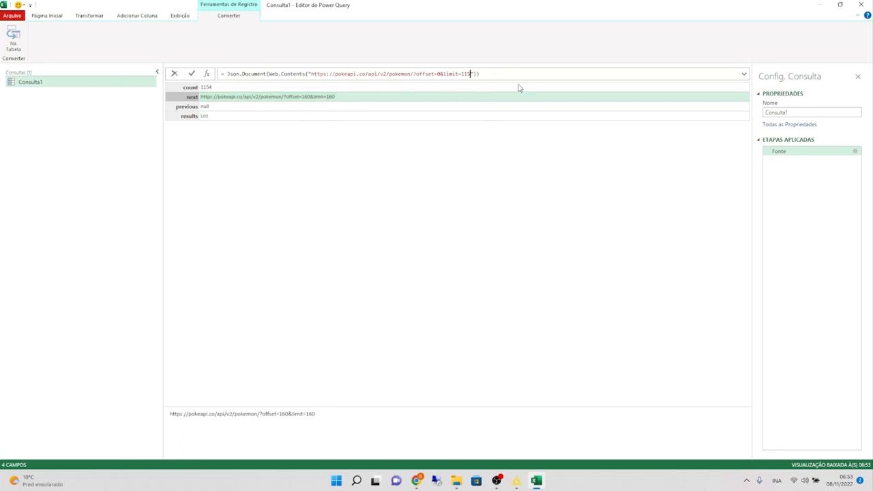
key("Return")
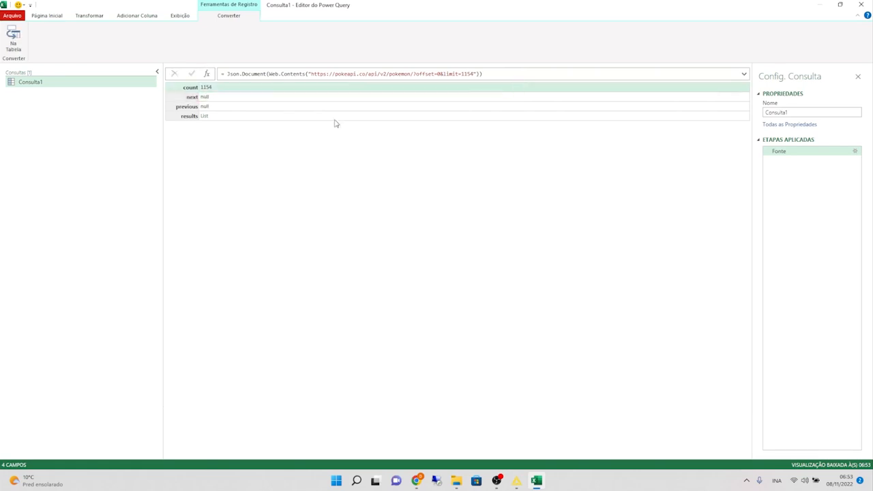
Step: Check the next field and drill down into the results list
left_click(207, 99)
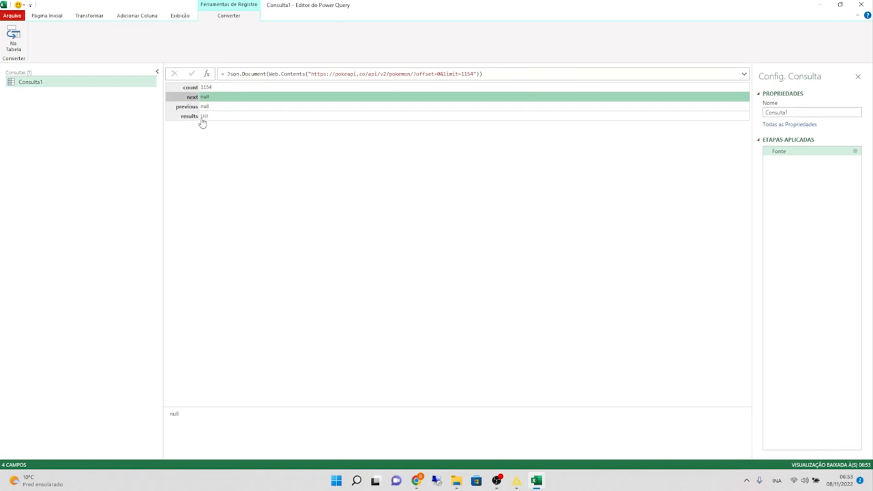
left_click(212, 118)
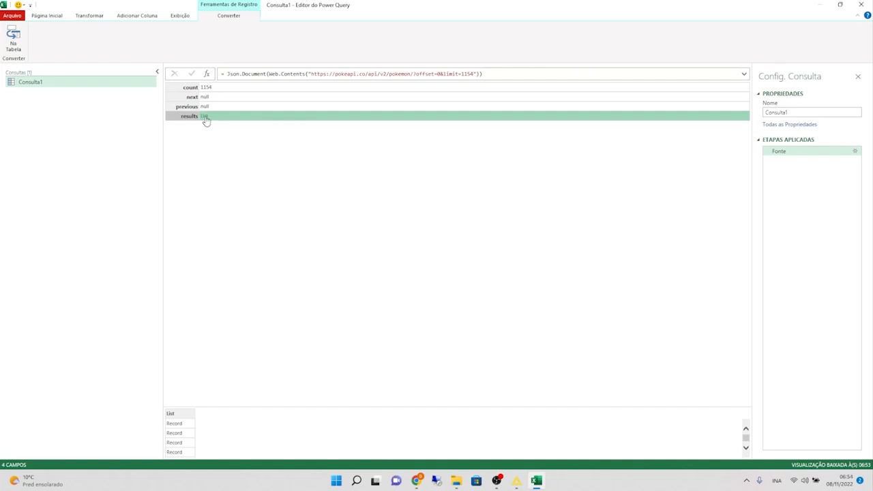
left_click(205, 118)
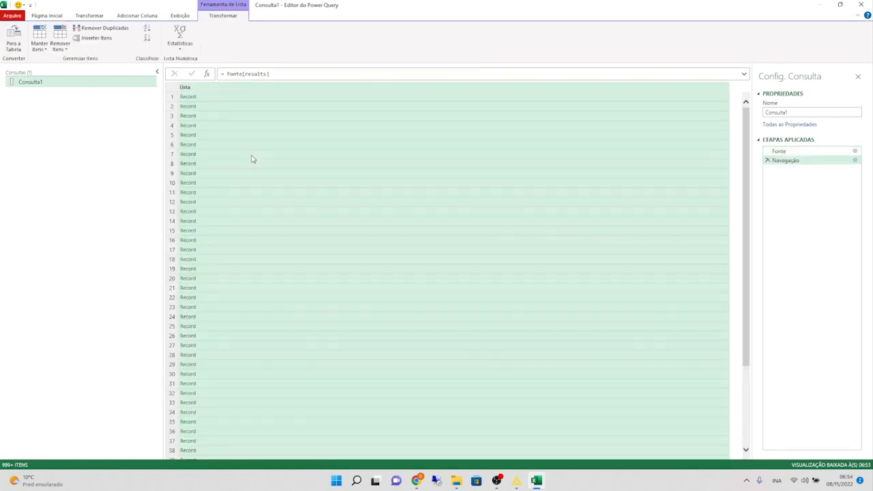
Step: Preview several records, open the fourth record of the list, and remove the Navegação step
left_click(219, 99)
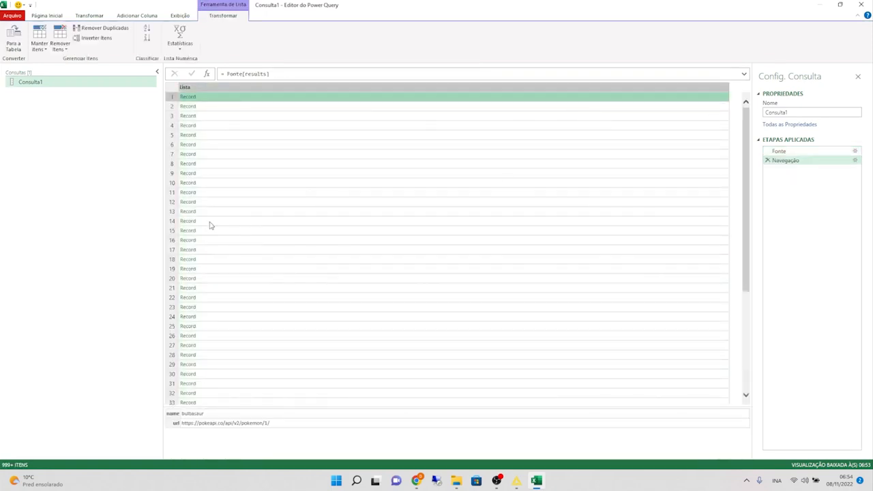
left_click(186, 213)
left_click(195, 259)
left_click(212, 144)
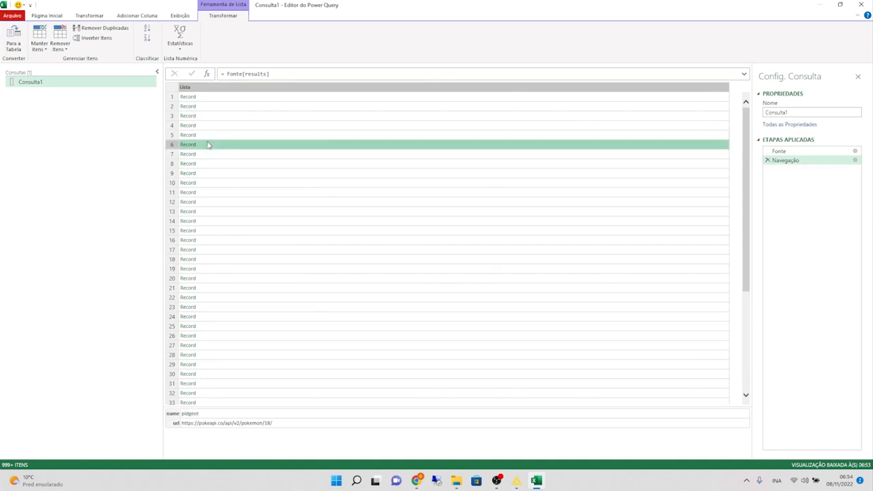
left_click(202, 99)
left_click(203, 89)
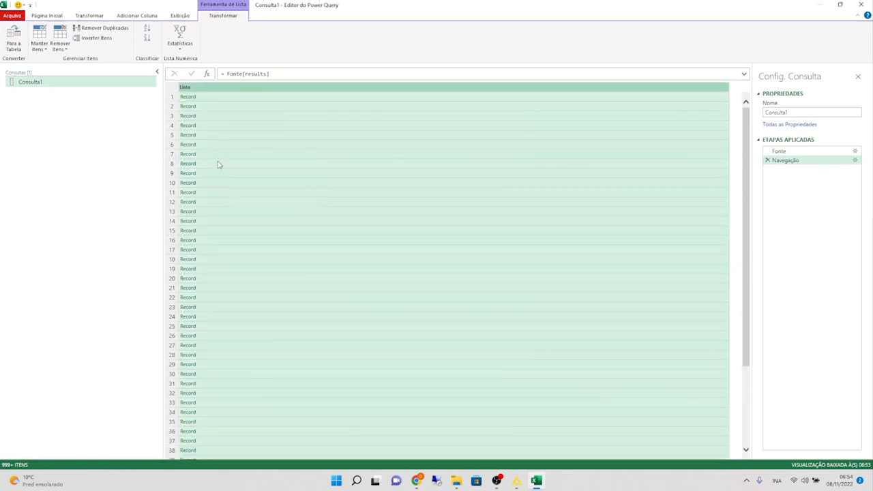
left_click(218, 165)
left_click(189, 126)
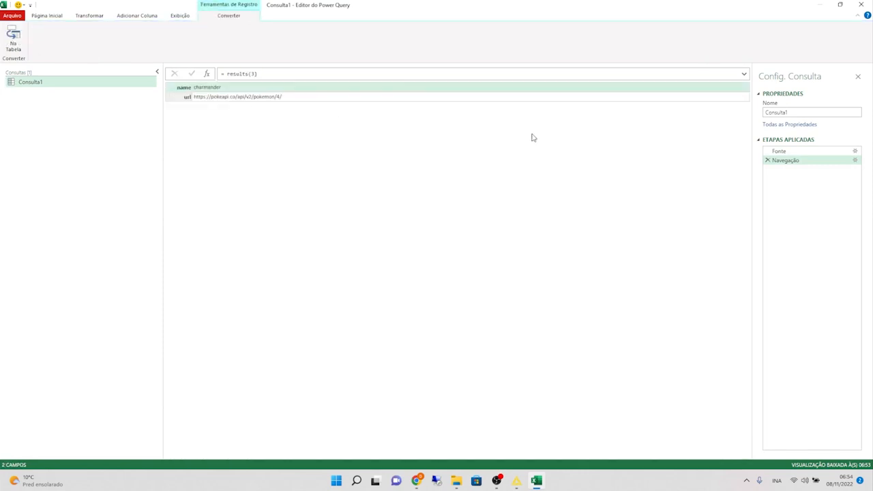
left_click(767, 160)
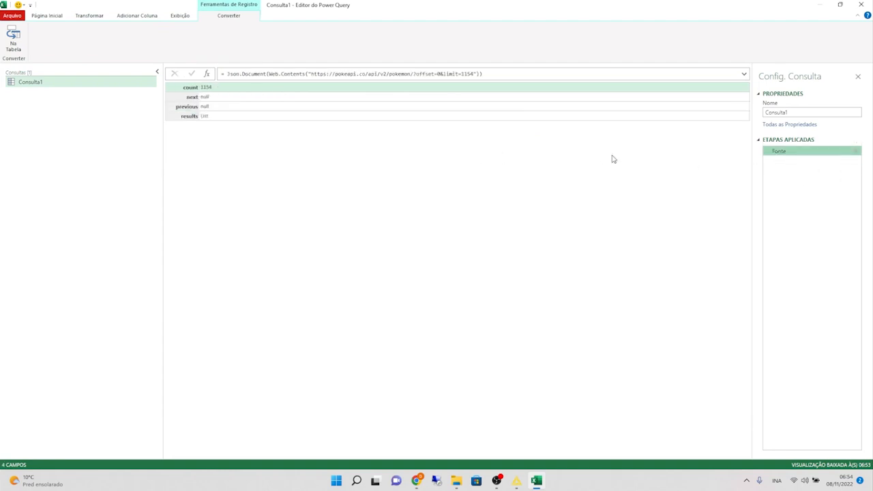
Step: Drill down into the results list again and preview several of its records
left_click(204, 116)
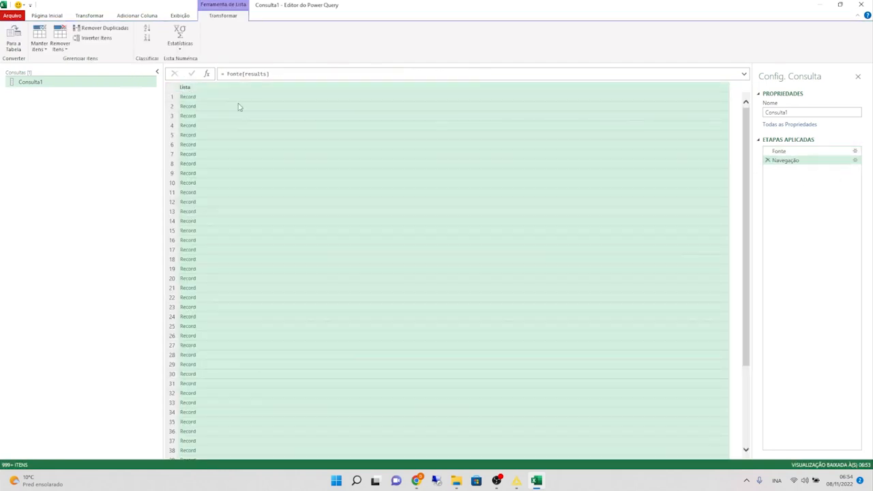
left_click(285, 126)
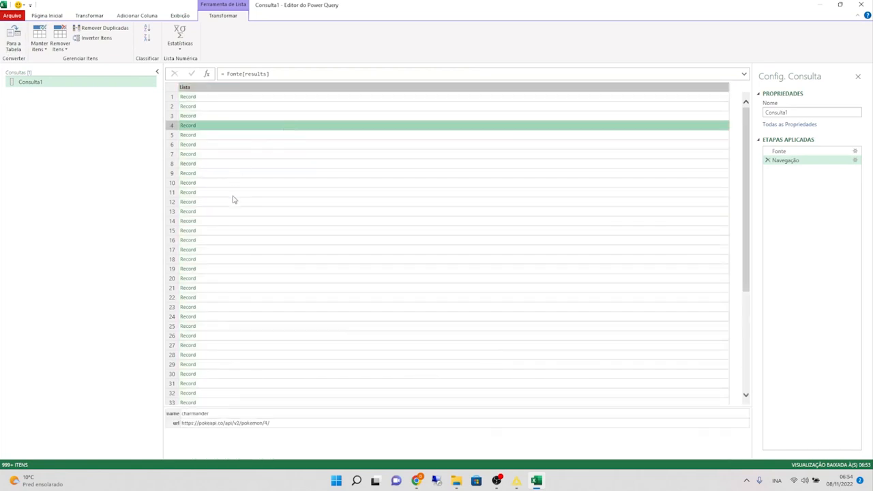
left_click(233, 193)
left_click(257, 250)
left_click(257, 173)
left_click(257, 144)
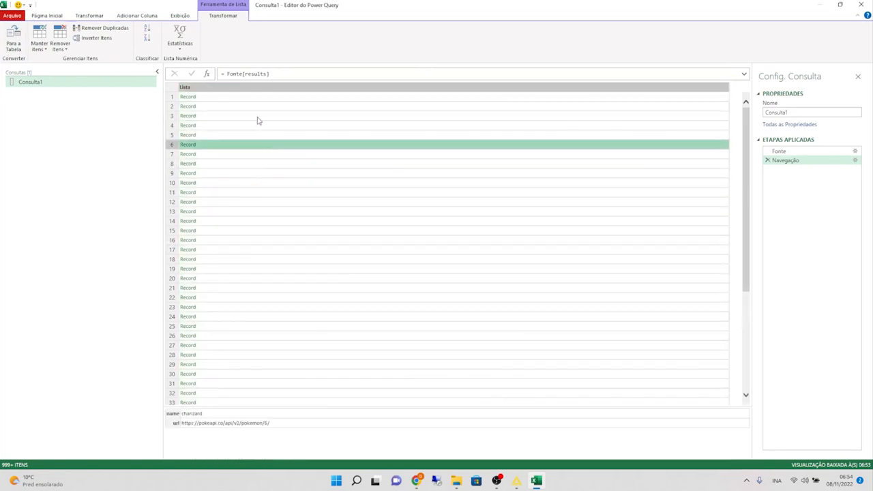
left_click(258, 116)
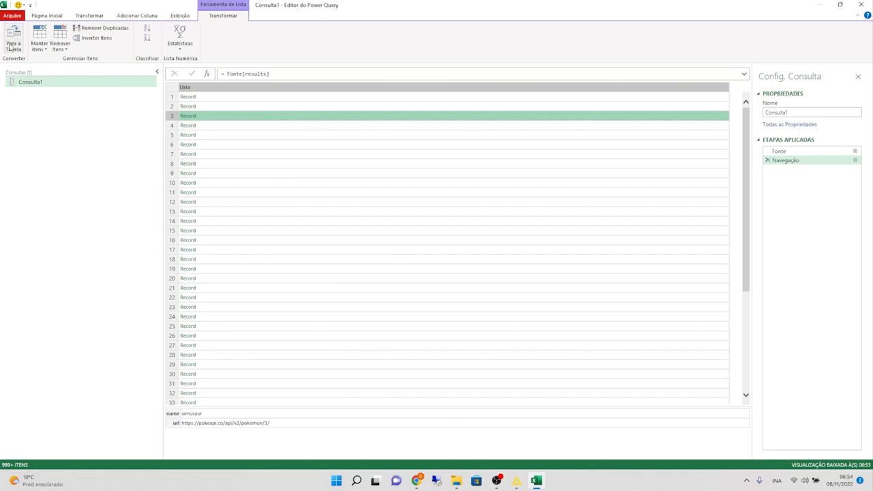
Step: Convert the results list to a table with no delimiter and extra columns shown as errors
left_click(13, 48)
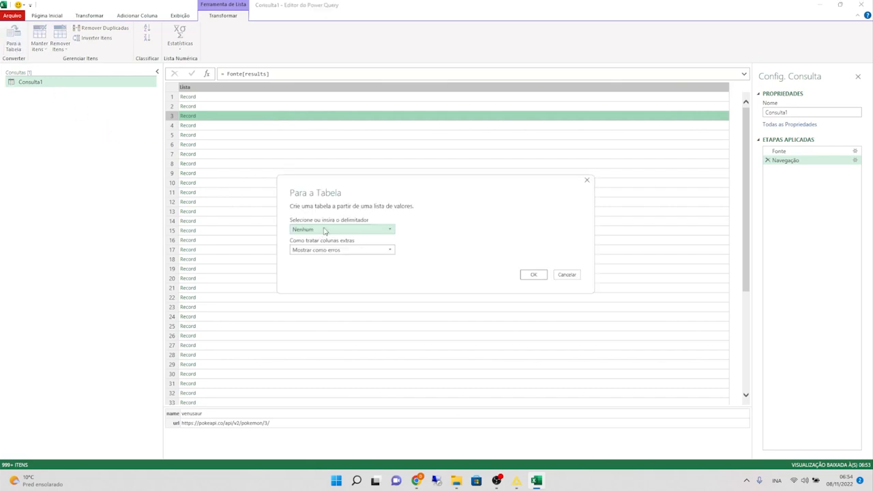
left_click(531, 274)
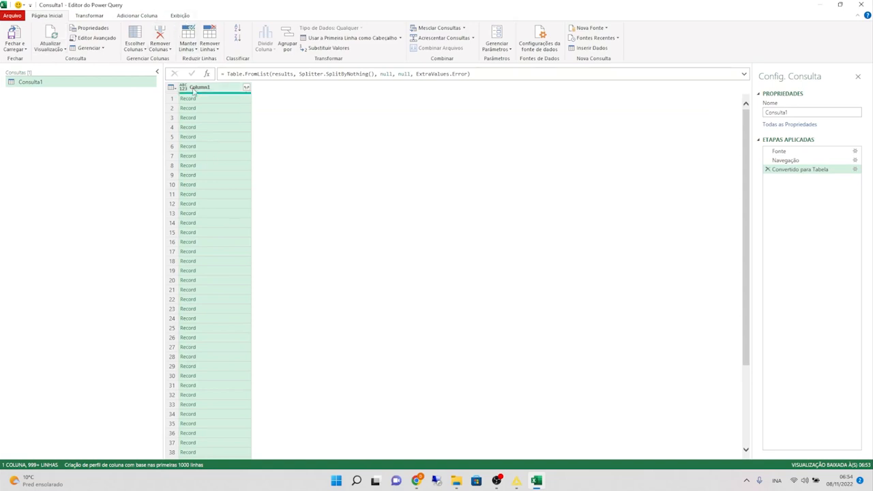
Step: Return to the Navegação step, drill down into record 72 in place of the subsequent steps, and view its url
left_click(805, 162)
left_click(265, 184)
scroll(359, 193, "down", 6)
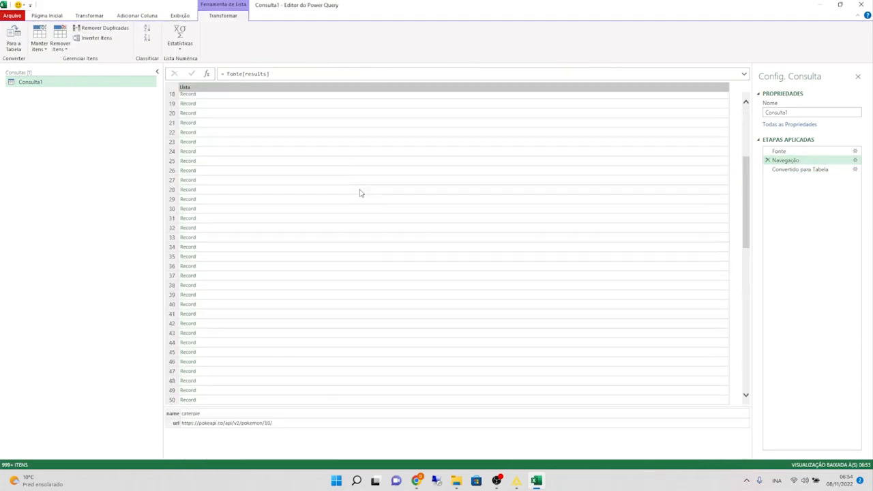
scroll(358, 193, "down", 15)
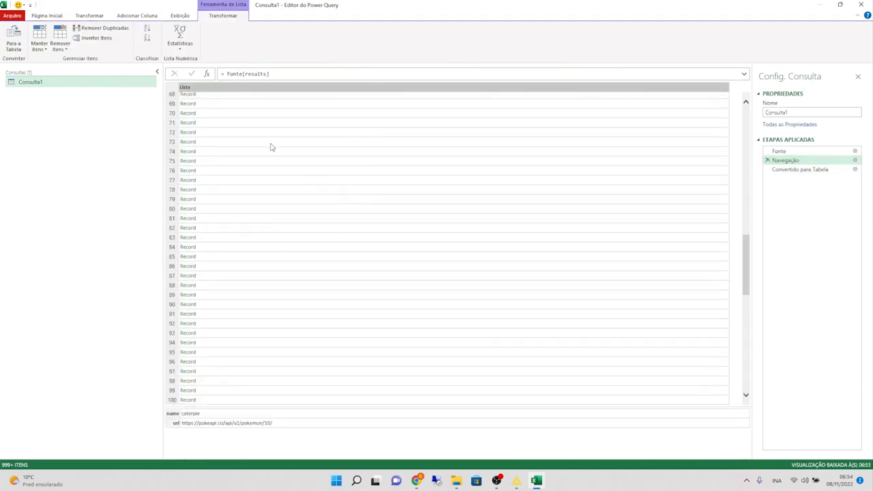
left_click(191, 133)
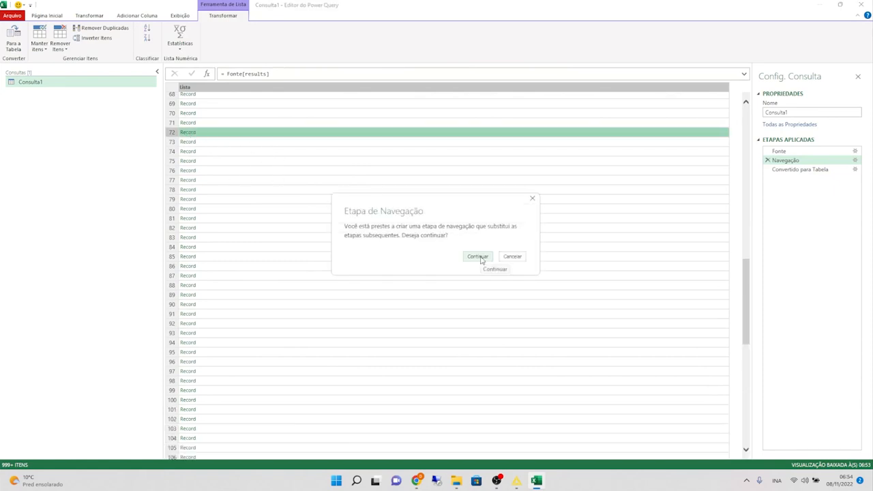
left_click(477, 256)
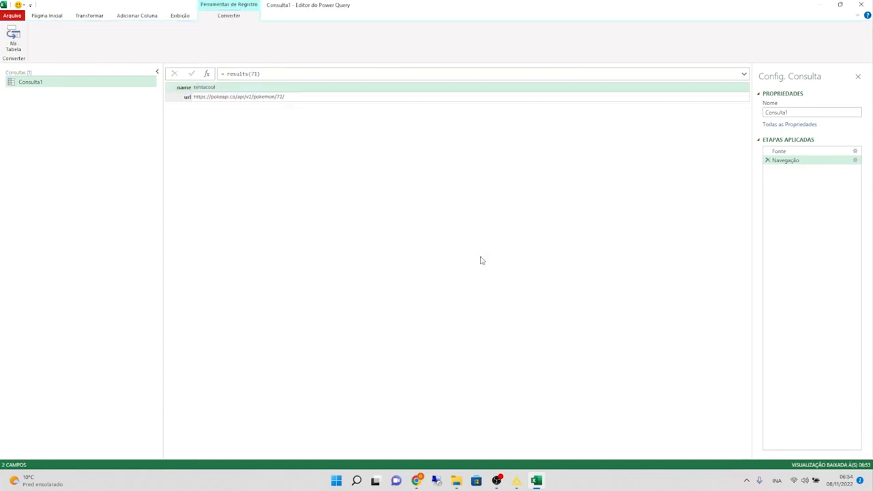
left_click(236, 100)
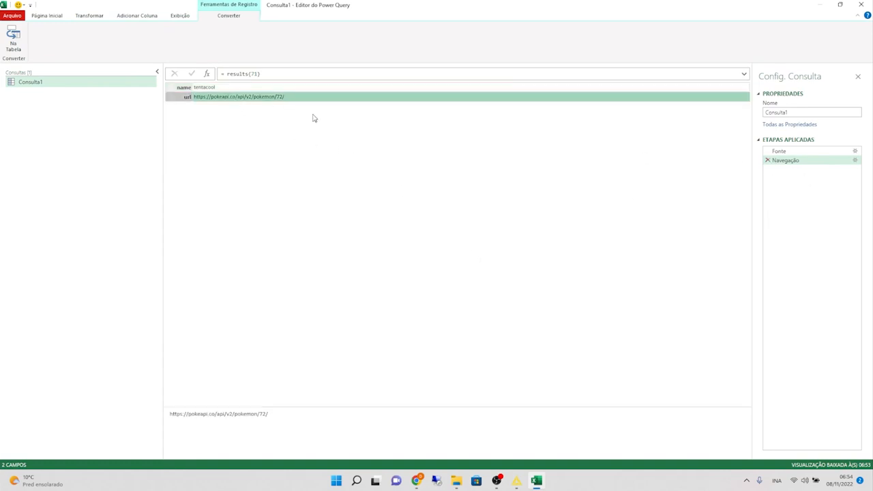
left_click(856, 161)
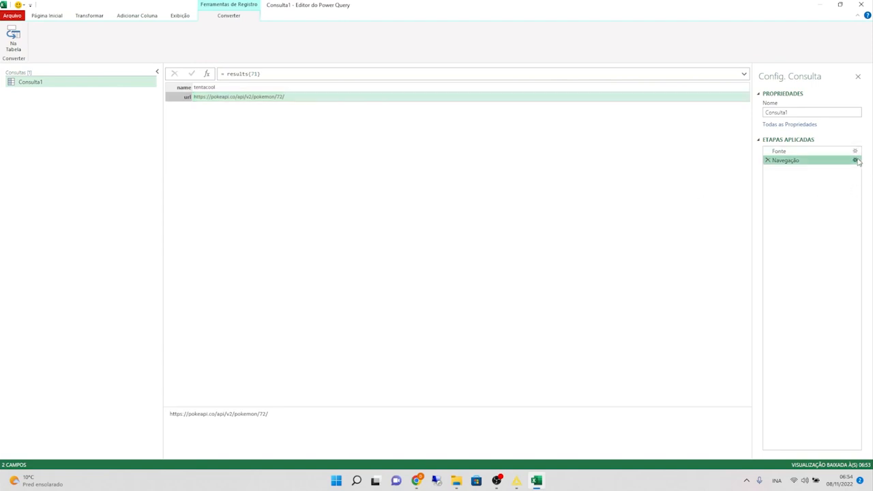
Step: Point the Navegação step back to the results list and convert it to a table with no delimiter and extra columns shown as errors
left_click(347, 129)
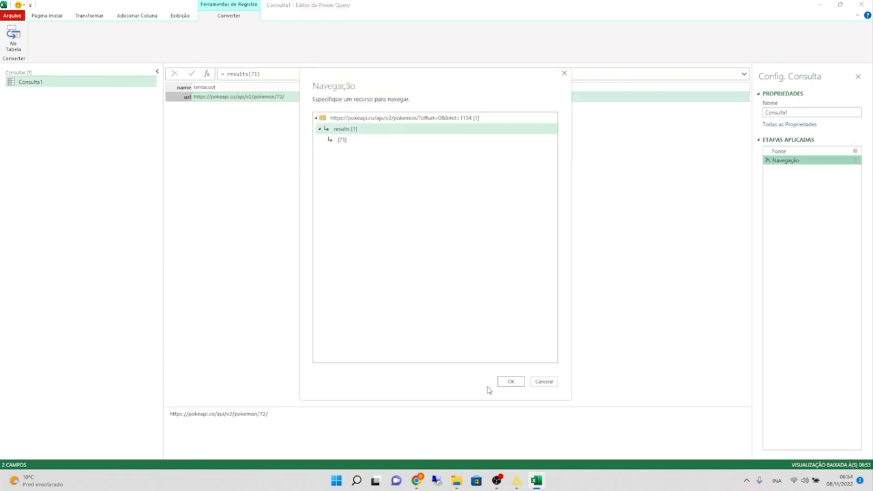
left_click(511, 381)
left_click(211, 125)
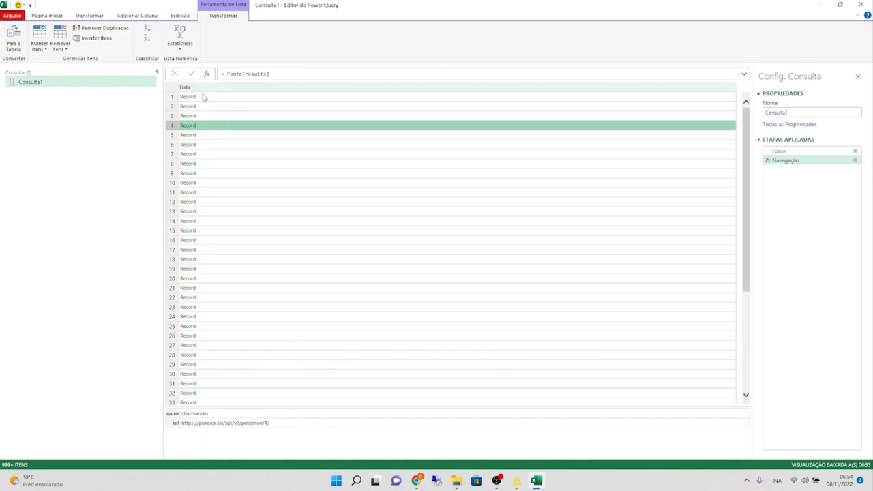
left_click(14, 39)
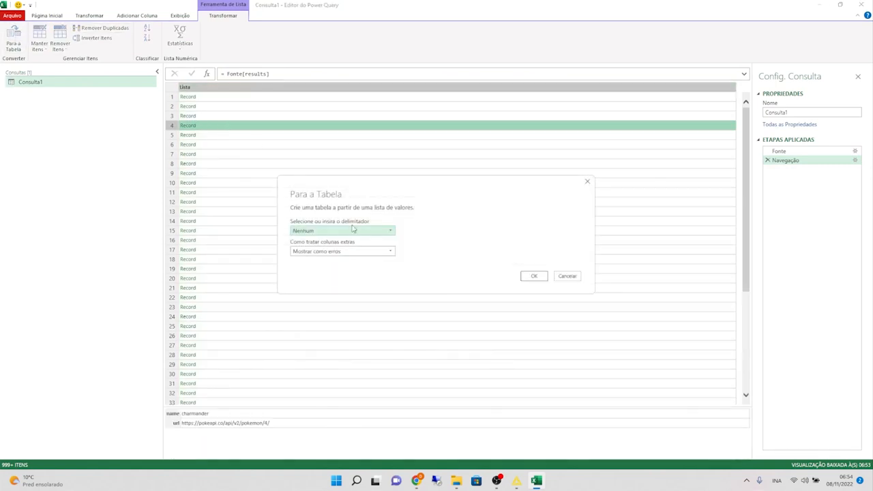
left_click(543, 278)
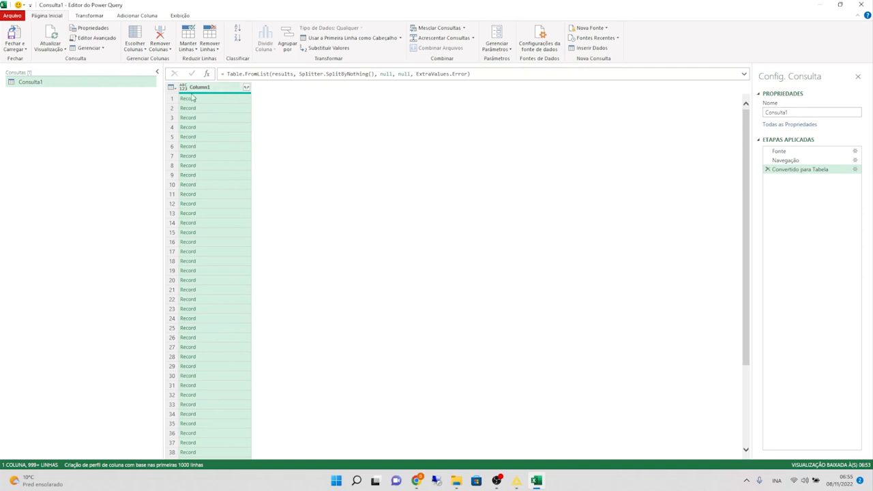
Step: Expand Column1 into its name and url fields, keeping the original column name as prefix
left_click(247, 87)
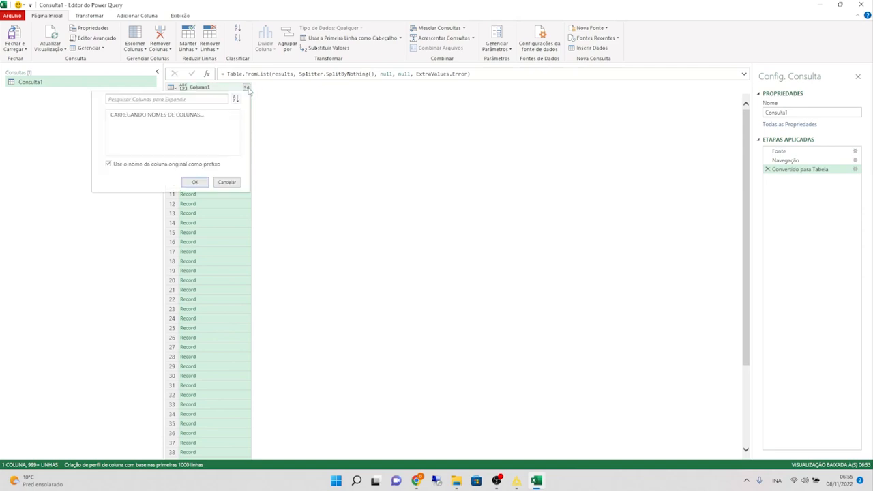
left_click(269, 99)
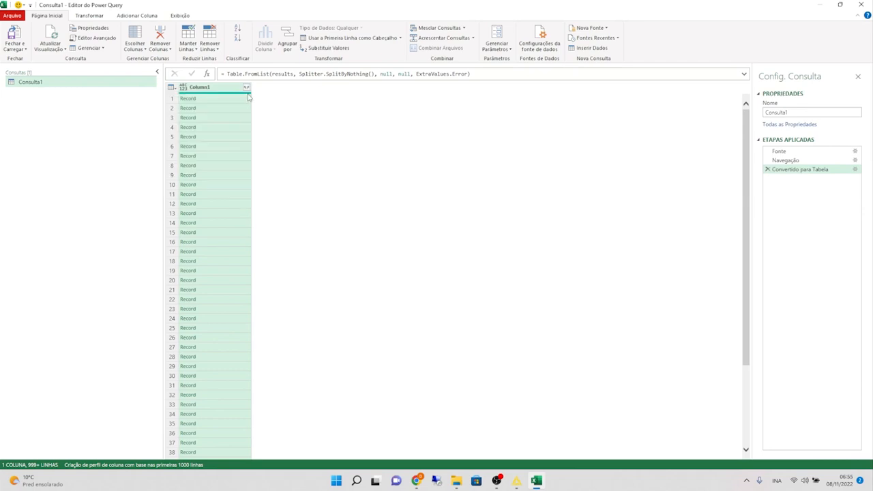
left_click(246, 88)
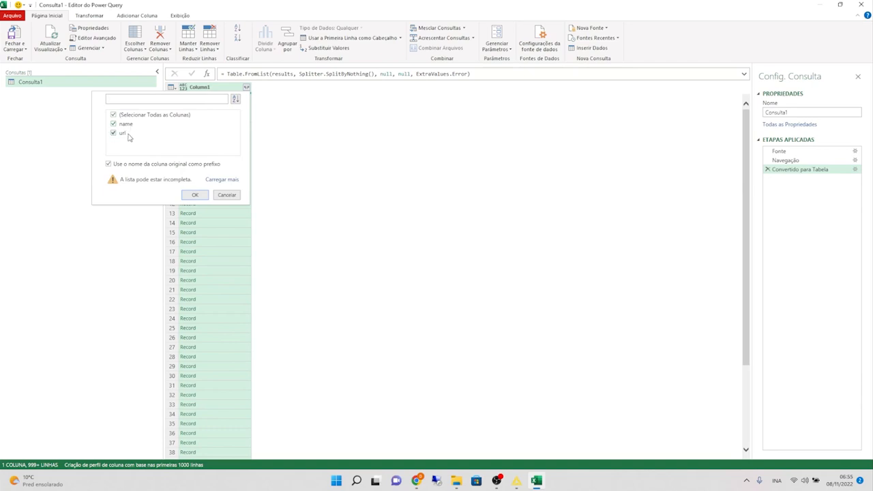
left_click(196, 195)
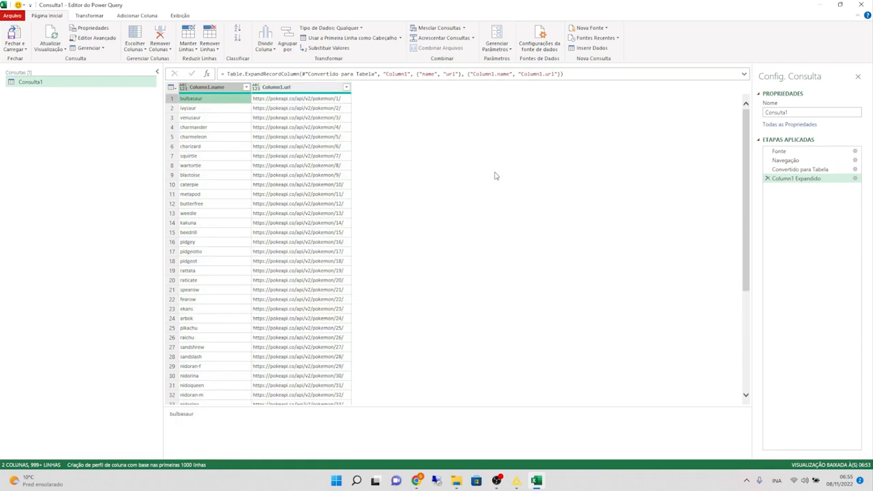
Step: Examine the expanded name and url rows through to the end of the list
scroll(485, 178, "down", 5)
scroll(234, 139, "down", 8)
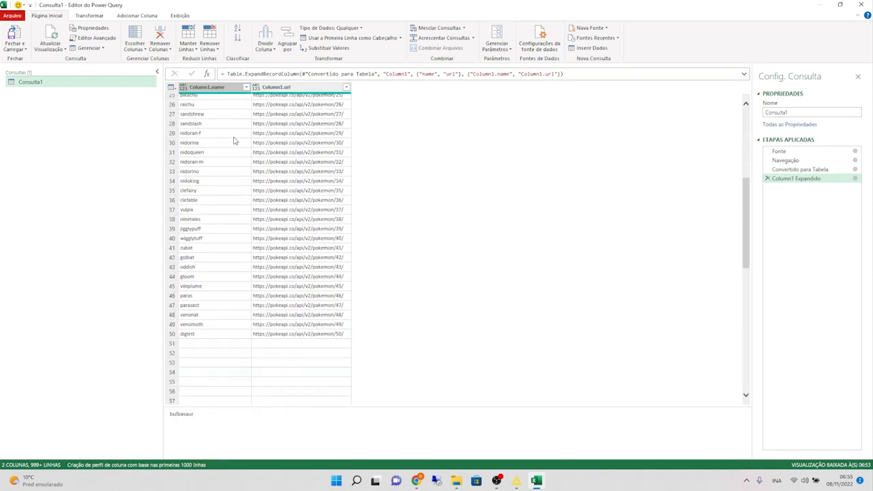
scroll(234, 141, "down", 20)
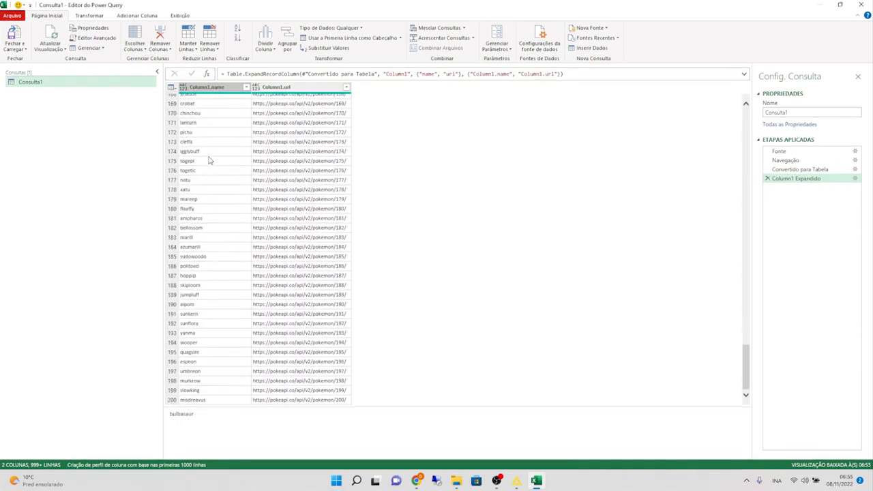
scroll(209, 160, "down", 20)
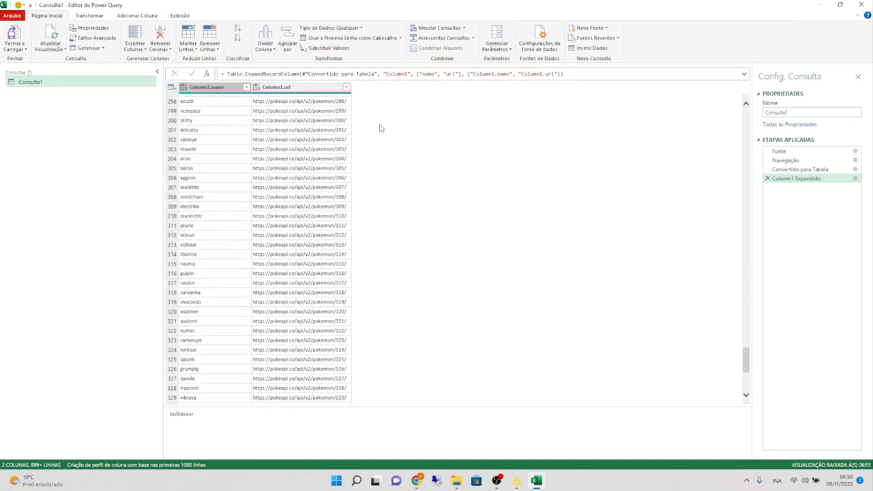
scroll(231, 184, "down", 17)
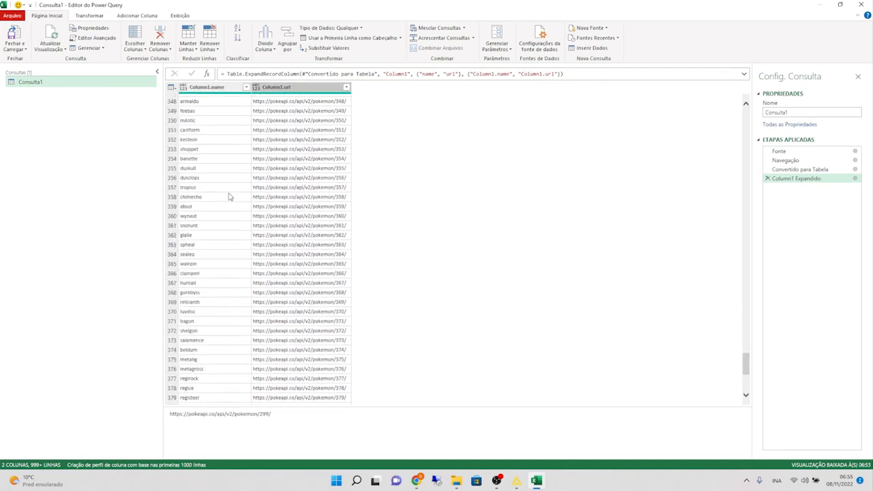
scroll(229, 197, "down", 20)
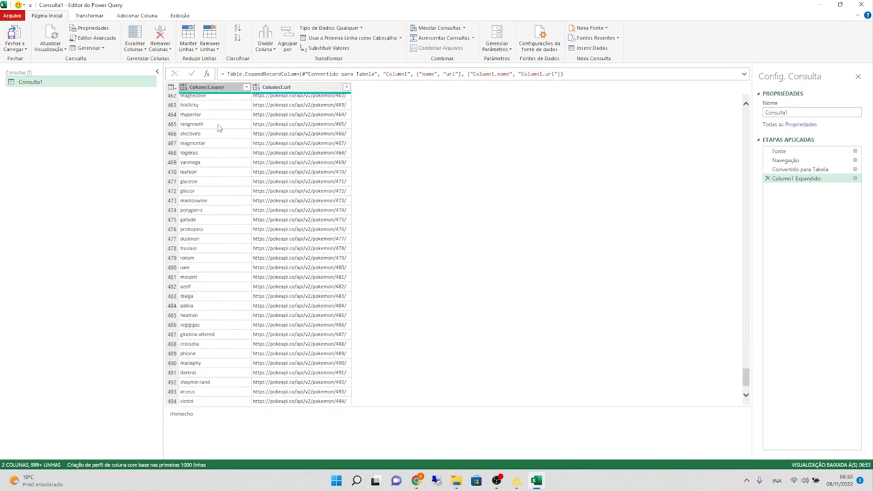
scroll(221, 165, "down", 20)
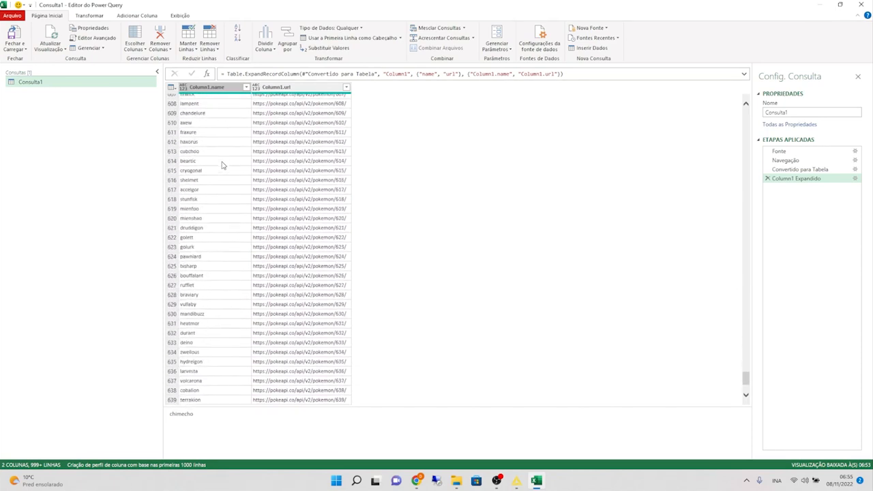
scroll(222, 165, "down", 20)
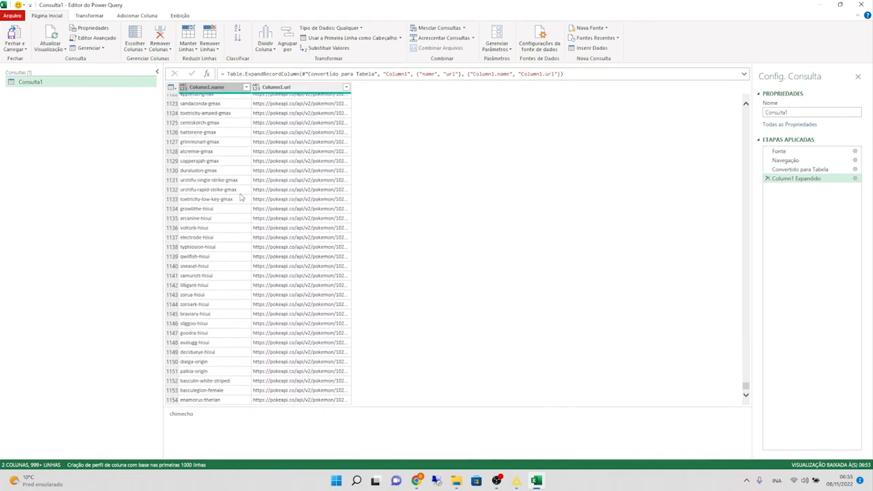
left_click_drag(746, 388, 738, 95)
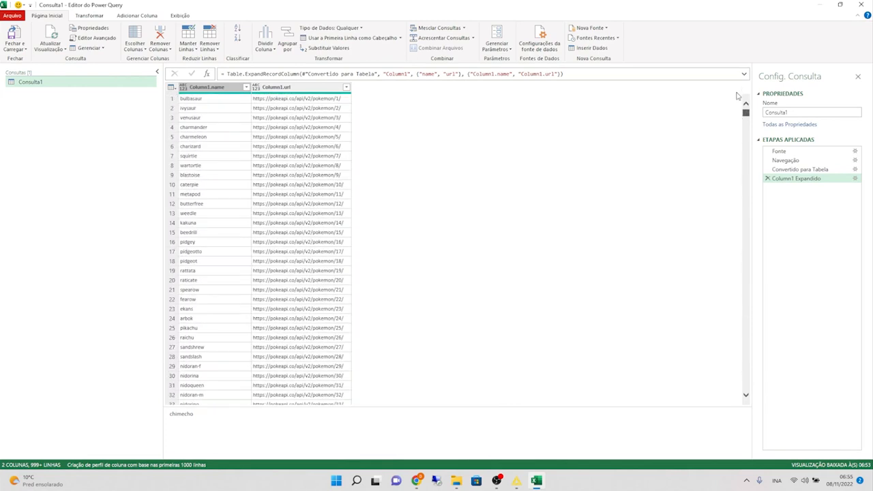
Step: Rename the Column1.name column as Name and the Column1.url column as Url
double_click(213, 90)
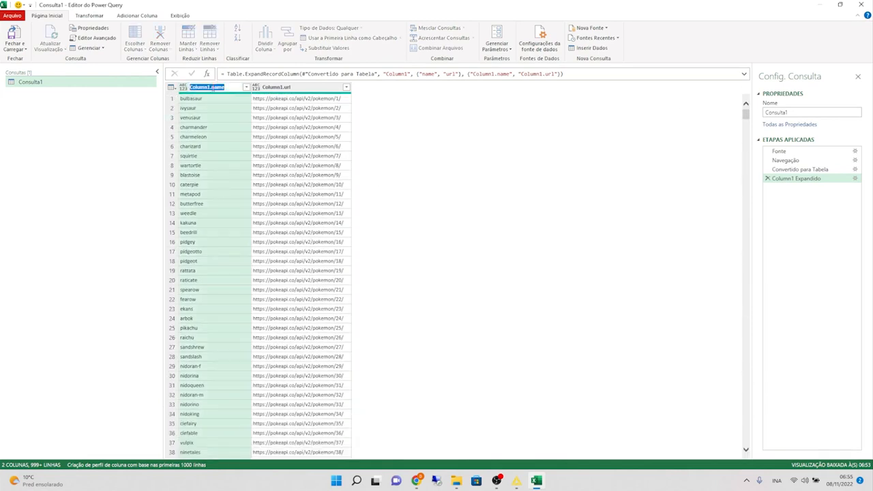
type("Name")
key("Tab")
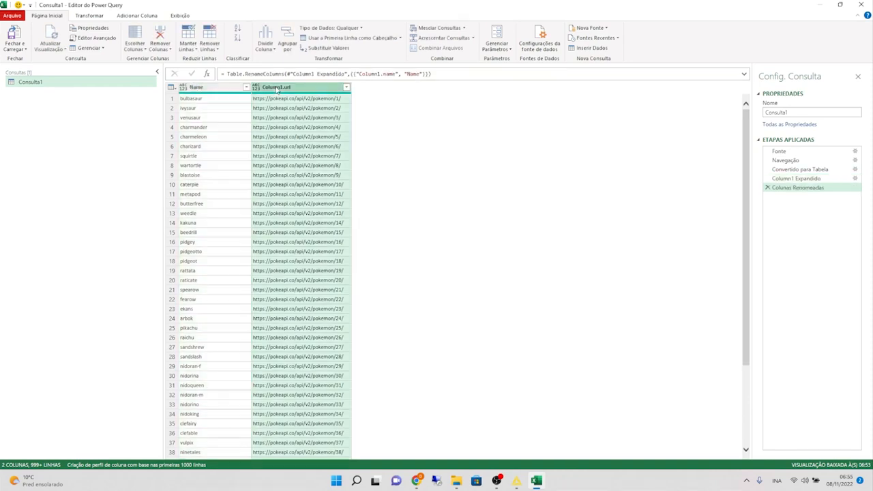
type("U")
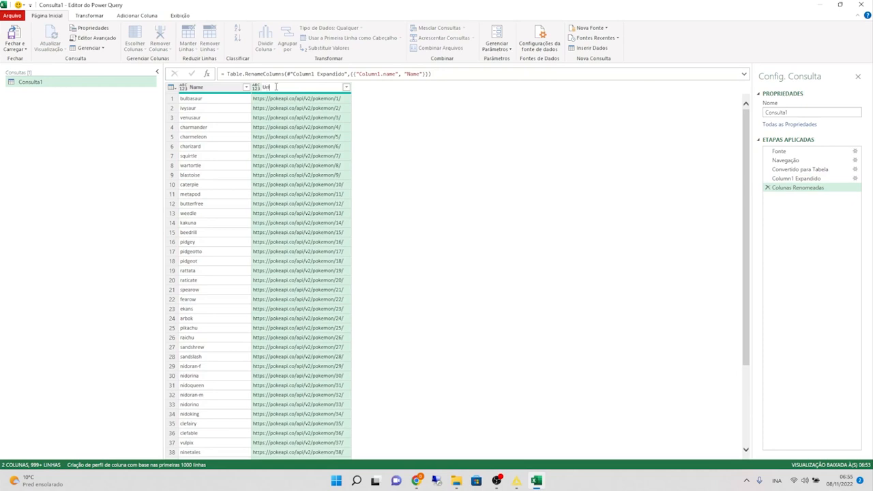
key("Return")
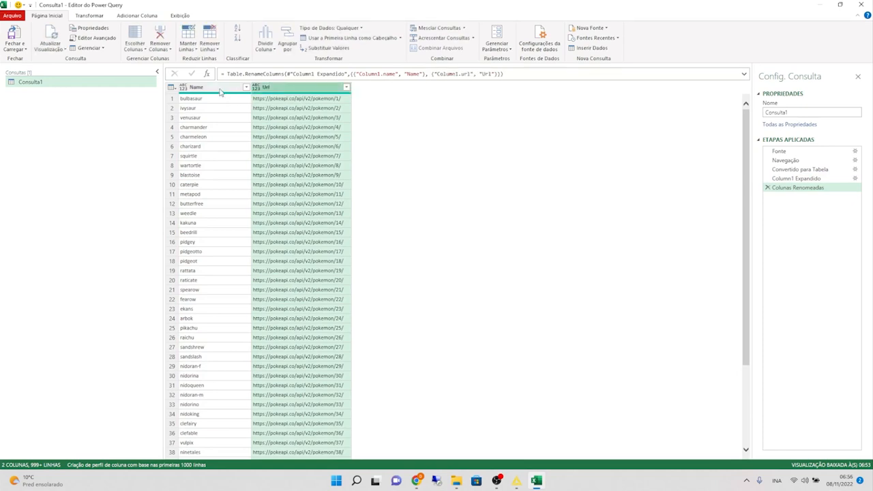
Step: Rename the Name column as ref-api
left_click(219, 90)
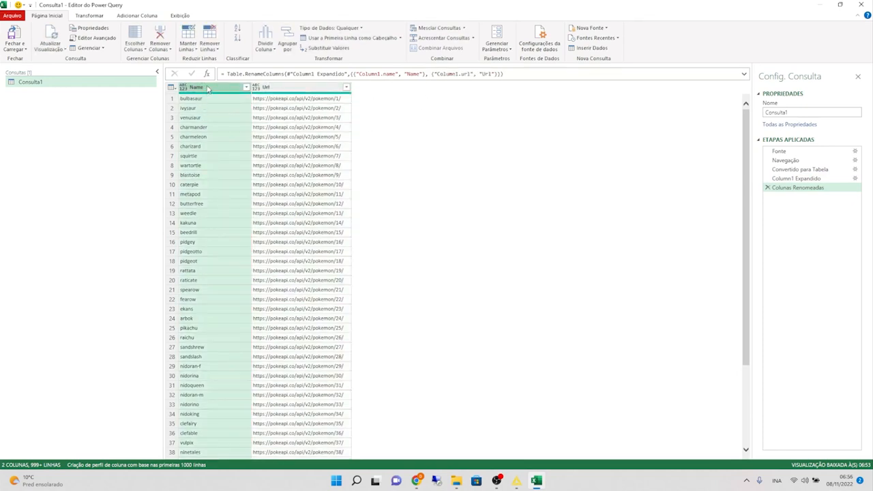
double_click(207, 88)
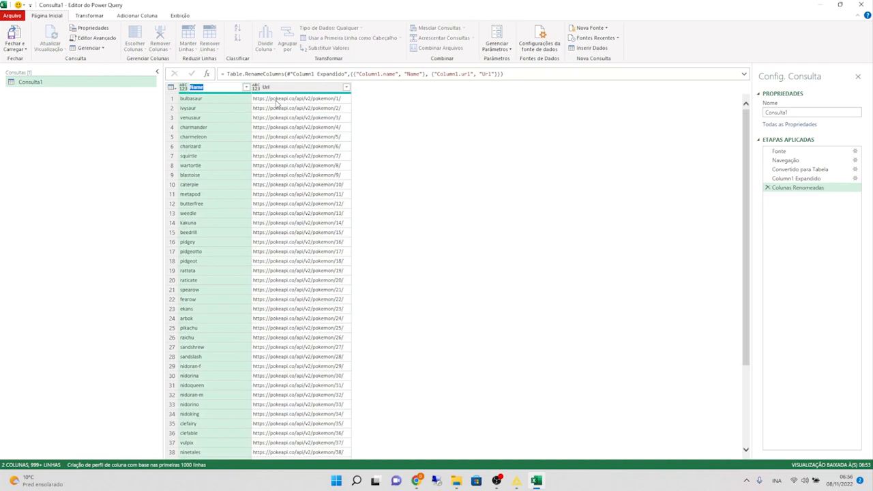
type("N")
type("ef-api")
key("Return")
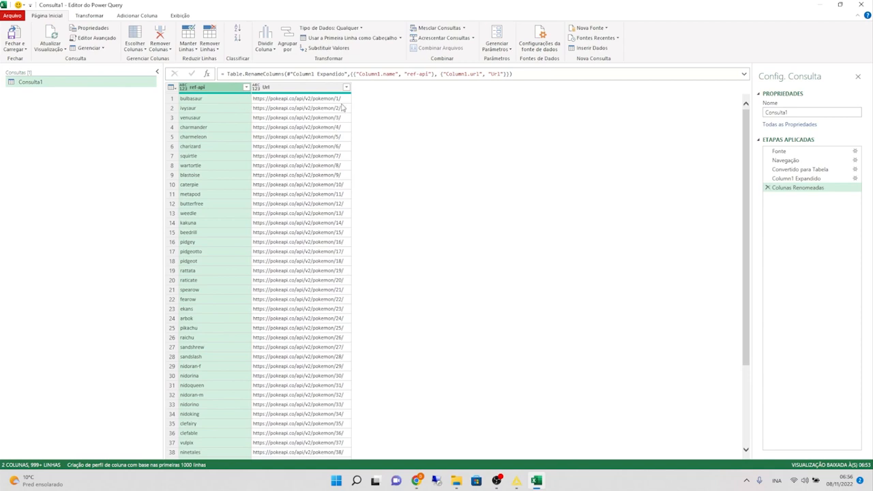
Step: Examine the number that ends each address in the Url column across the rows
scroll(328, 164, "down", 4)
scroll(325, 173, "up", 4)
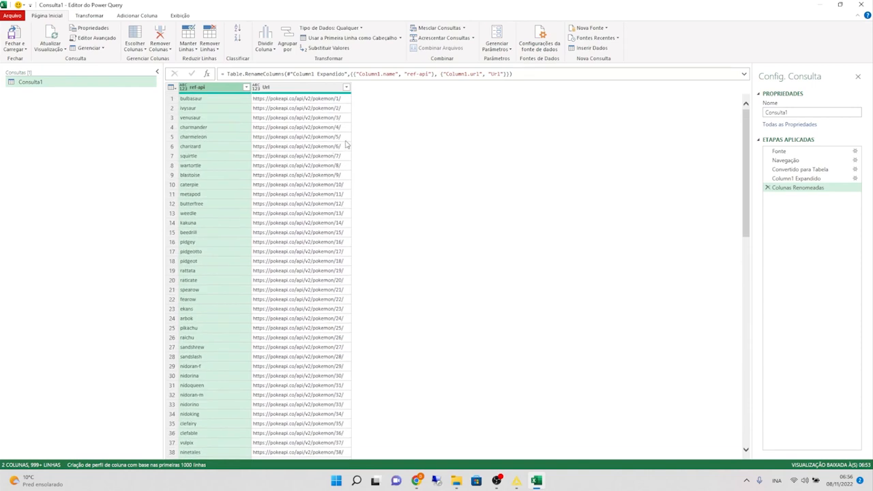
scroll(346, 148, "down", 15)
scroll(346, 148, "down", 2)
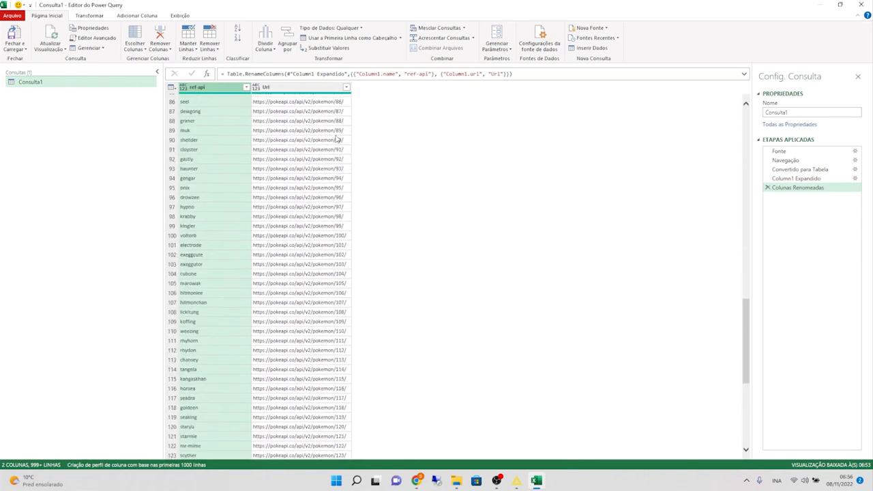
scroll(335, 139, "up", 15)
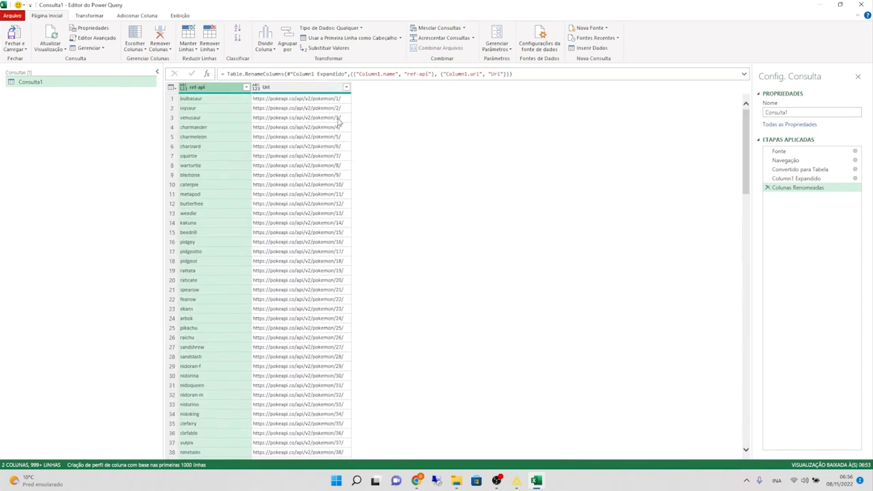
scroll(337, 150, "down", 9)
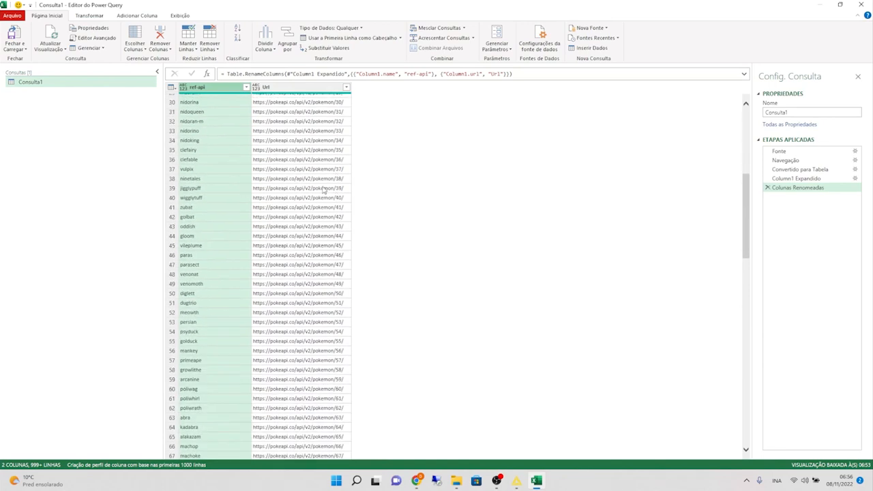
scroll(335, 190, "down", 9)
left_click_drag(749, 264, 747, 156)
left_click(341, 109)
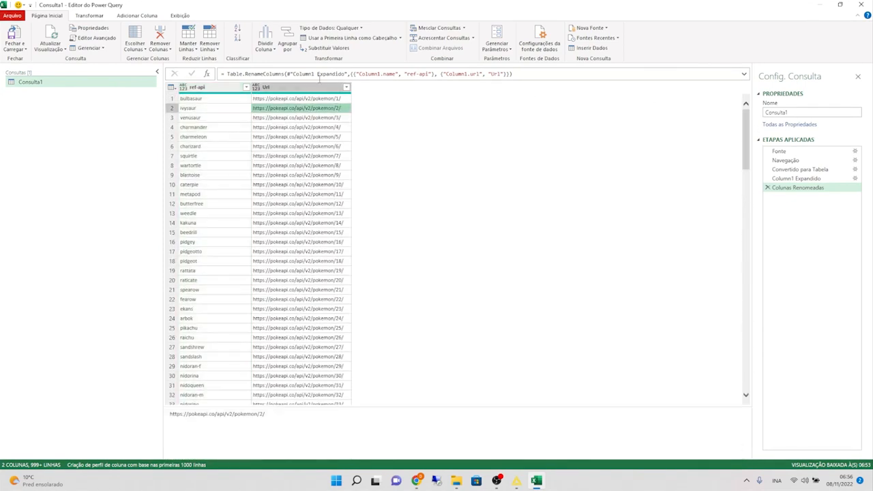
Step: Start a column from examples based on the Url column and enter 1 as the example for the bulbasaur row
left_click(337, 87)
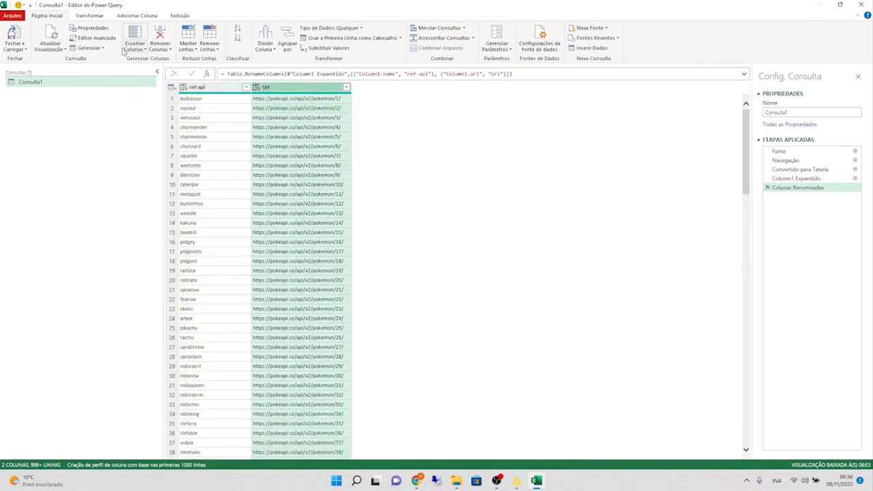
left_click(138, 16)
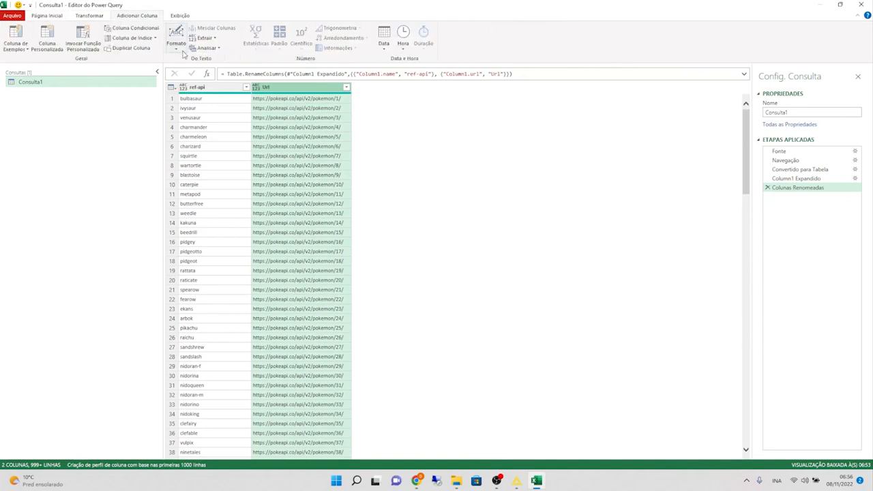
left_click(212, 39)
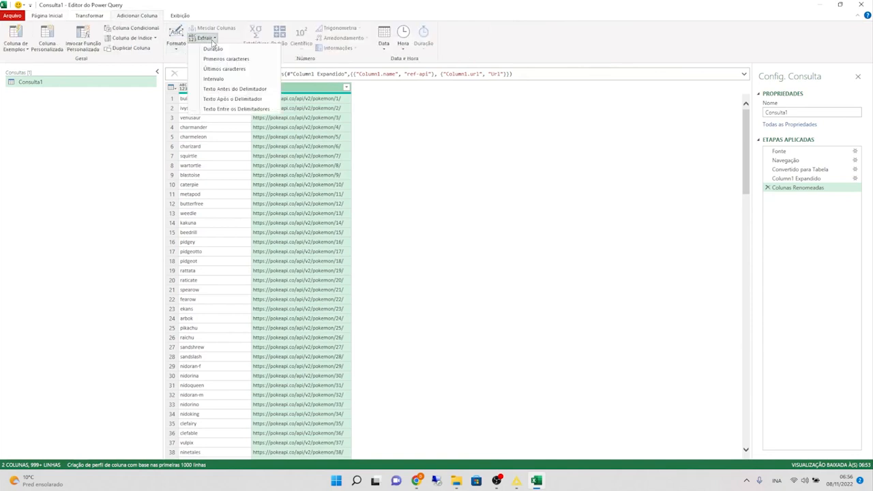
left_click(552, 178)
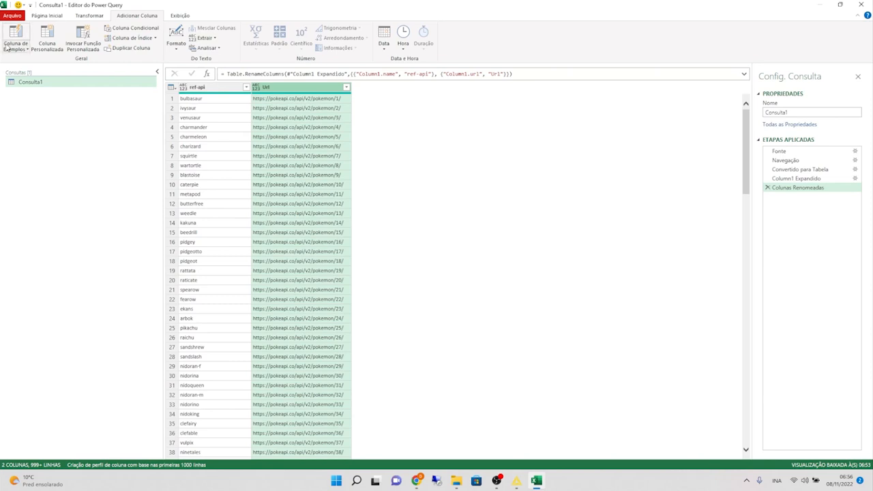
left_click(20, 49)
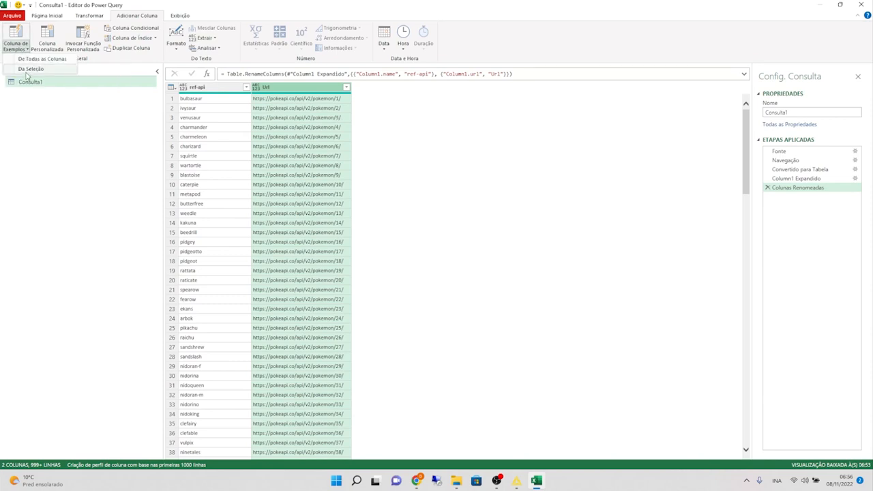
left_click(27, 71)
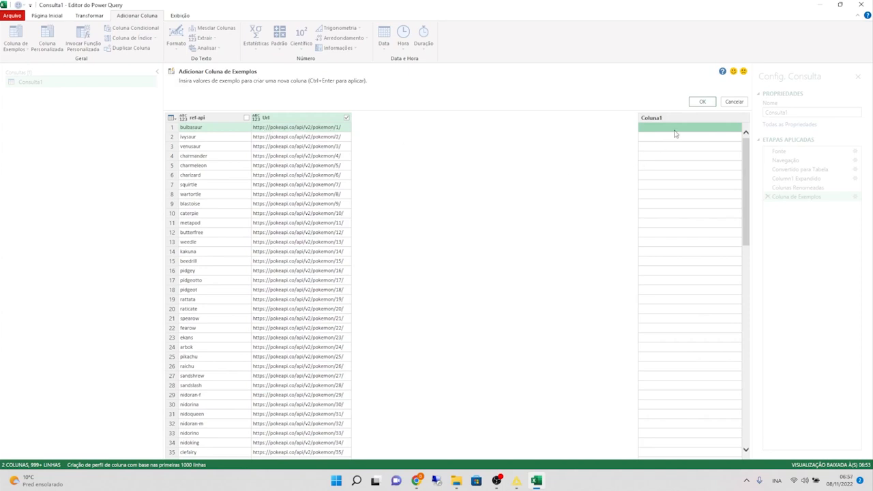
type("h")
key("Return")
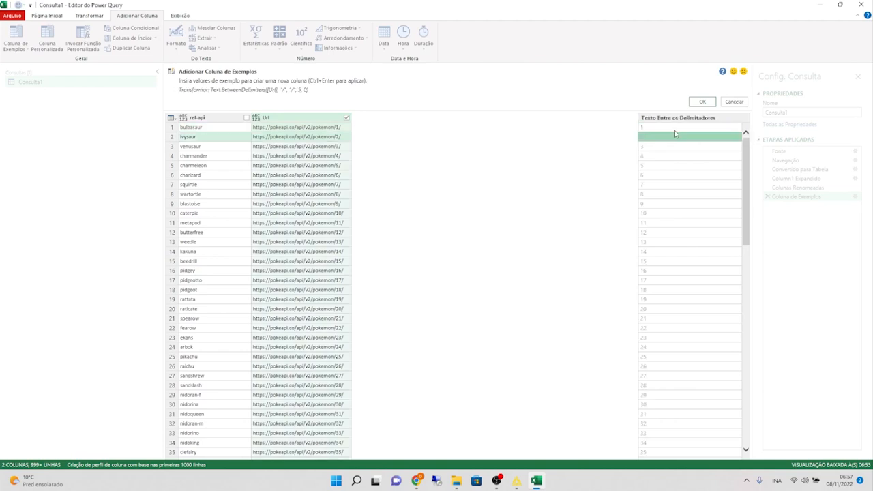
Step: Compare the suggested example values with the numbers ending the Url addresses, and review the generated Text.BetweenDelimiters formula
scroll(666, 195, "down", 5)
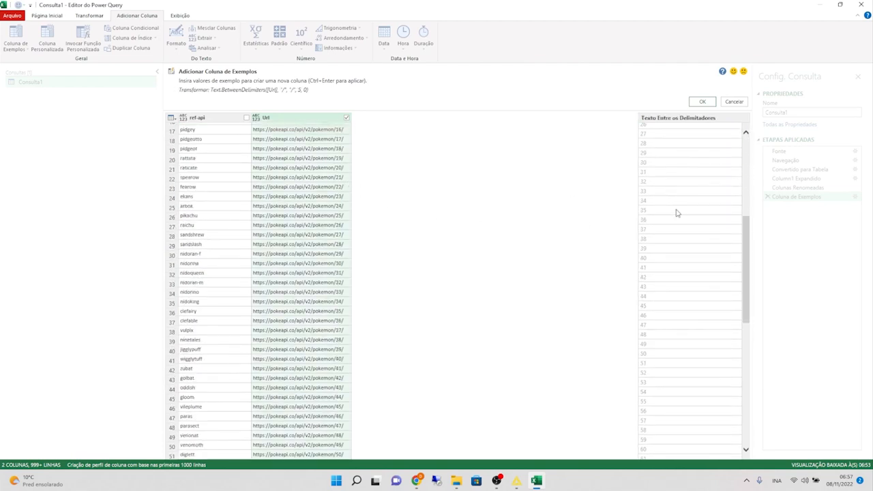
scroll(346, 190, "up", 5)
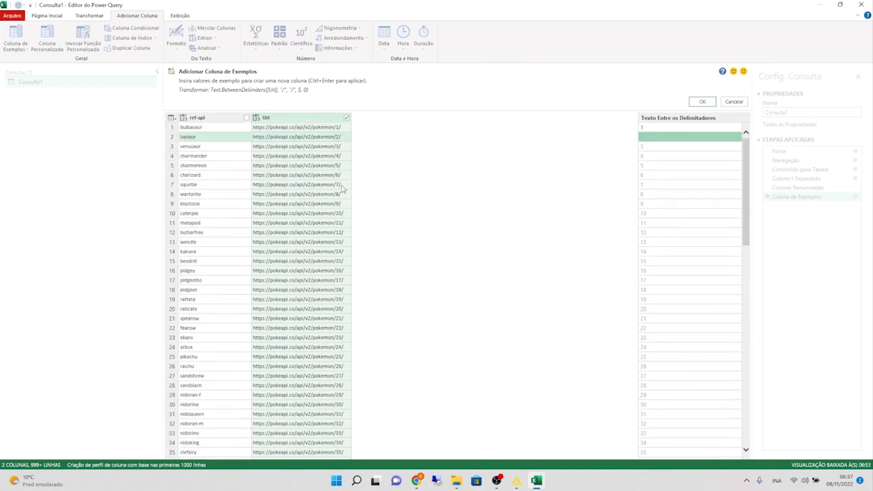
scroll(345, 216, "down", 12)
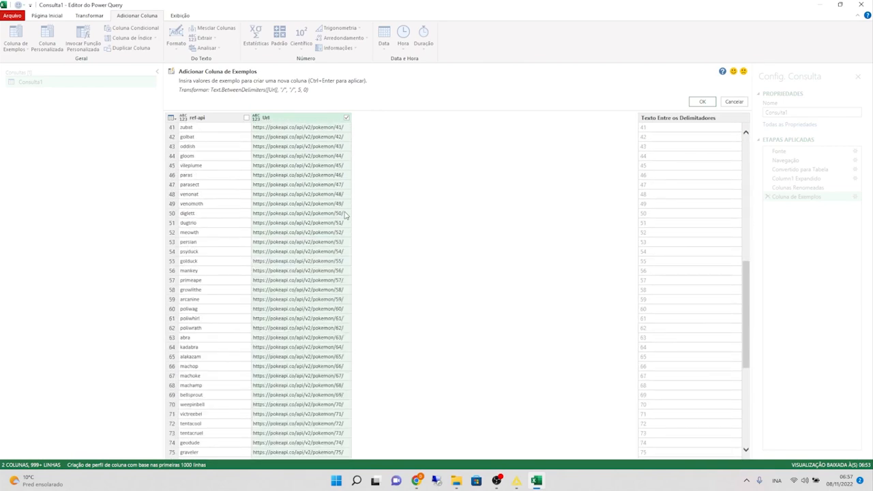
scroll(345, 216, "down", 8)
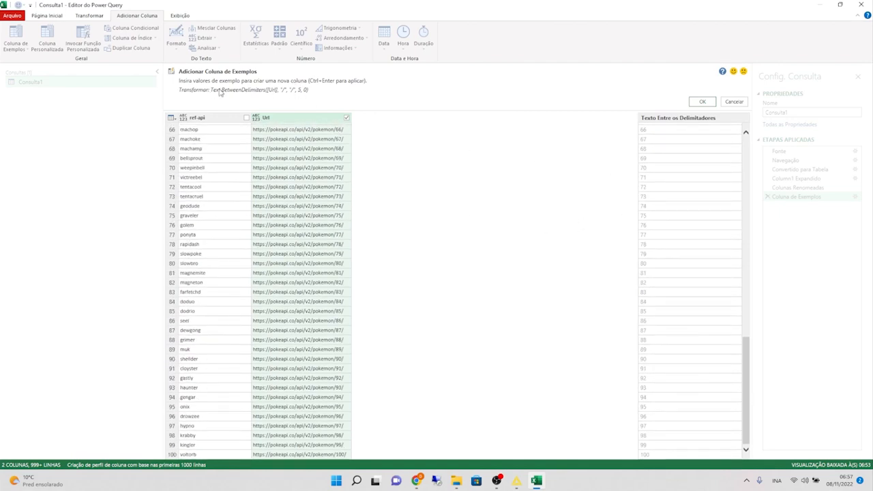
scroll(280, 154, "up", 8)
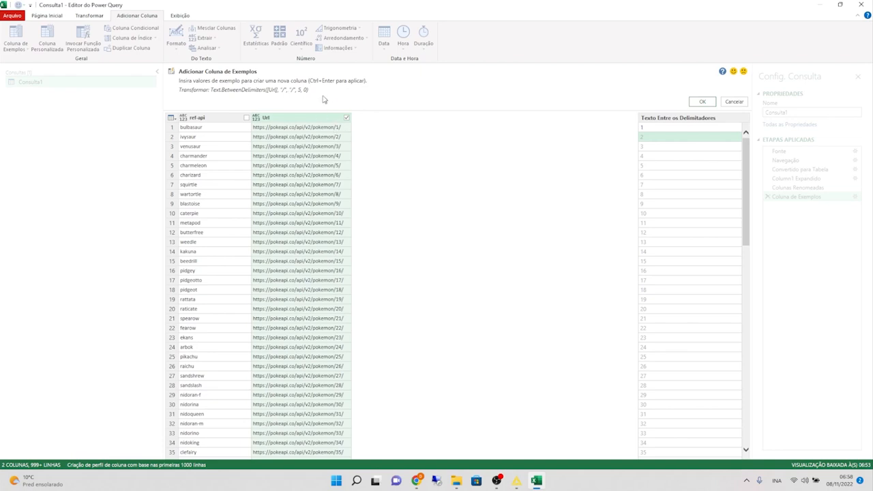
scroll(339, 174, "down", 13)
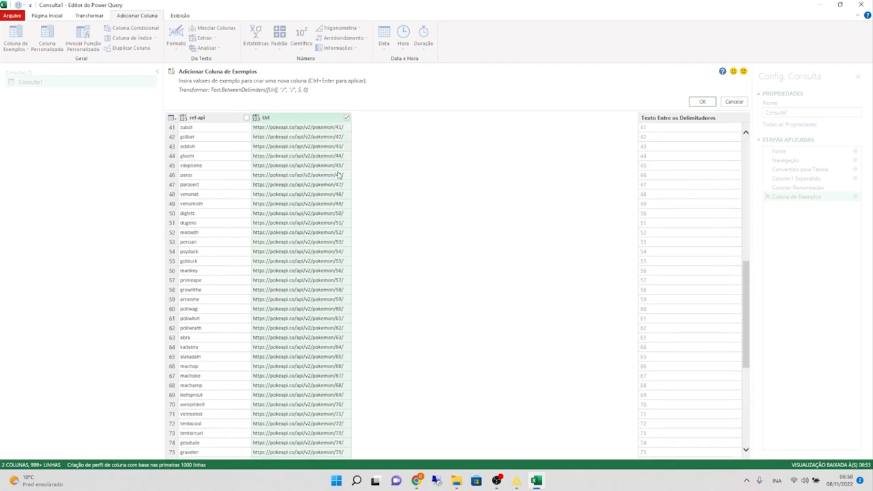
scroll(339, 175, "up", 13)
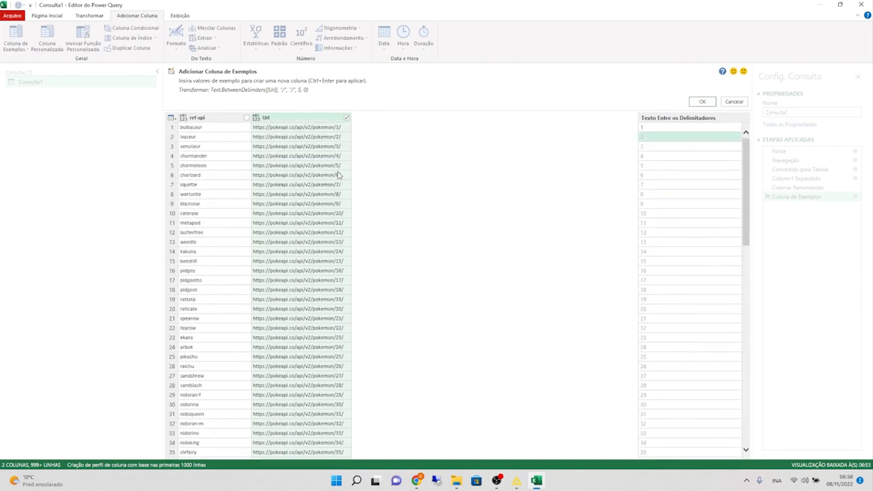
Step: Name the example column ID and add it to the query
double_click(689, 120)
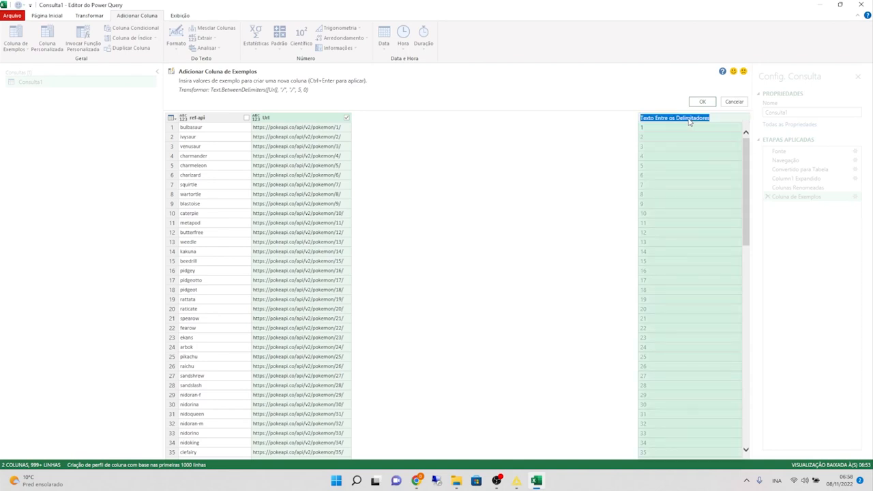
key("BackSpace")
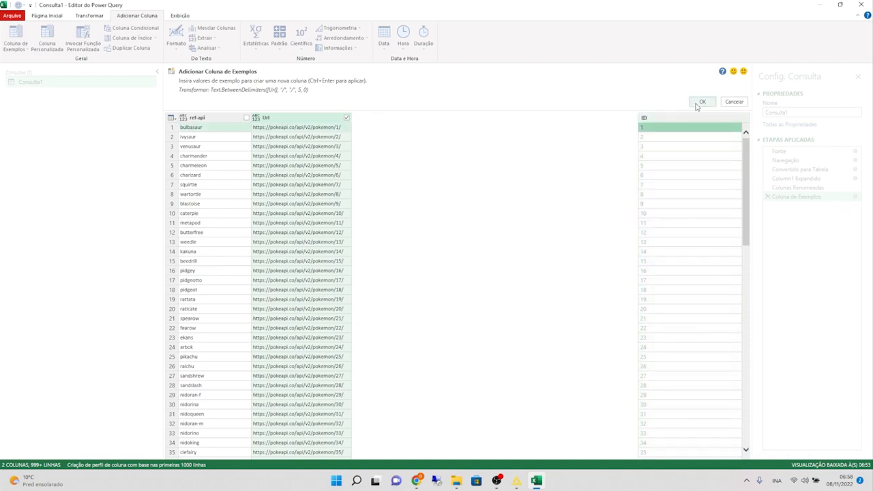
left_click(700, 101)
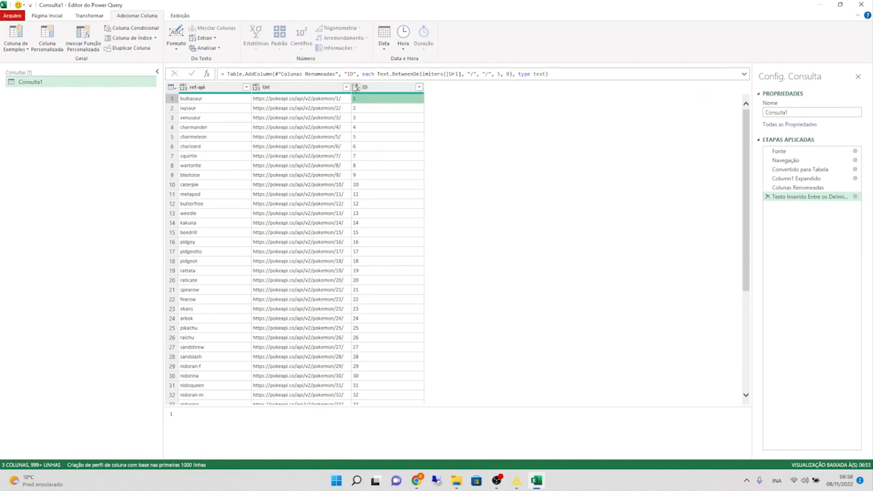
Step: Change the ID column's data type to whole number (Número Inteiro)
scroll(366, 170, "down", 10)
scroll(365, 170, "up", 5)
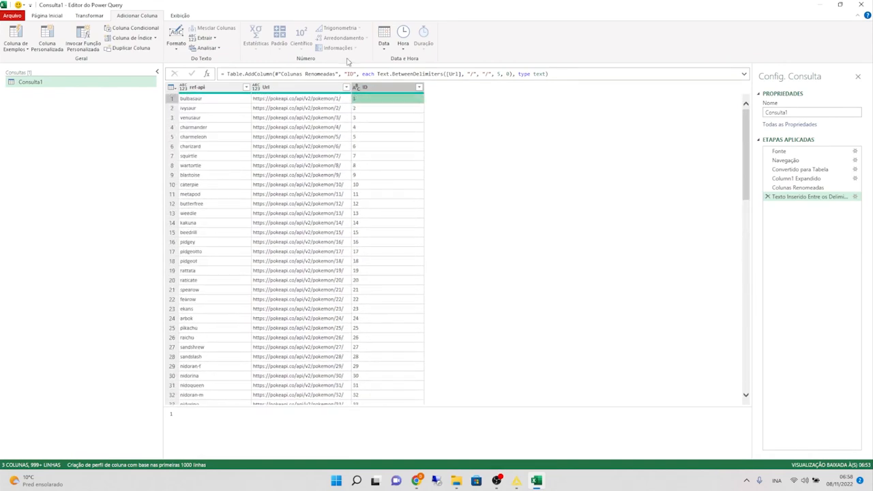
left_click(355, 88)
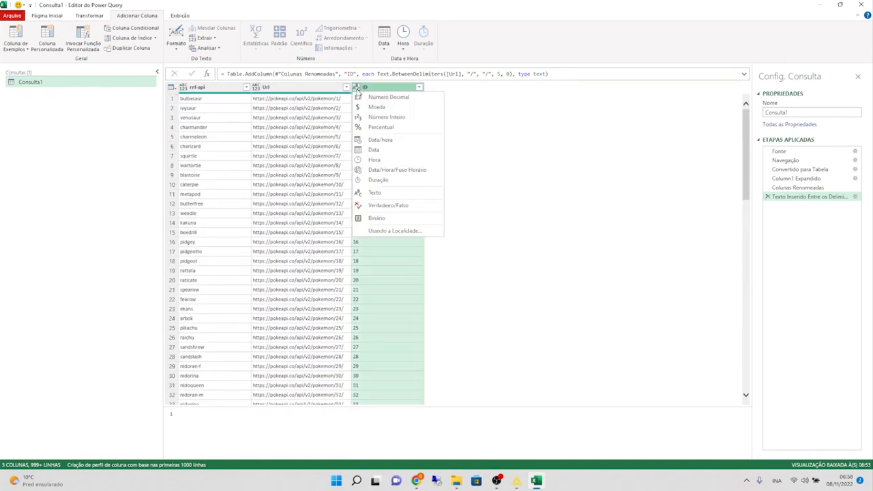
left_click(386, 117)
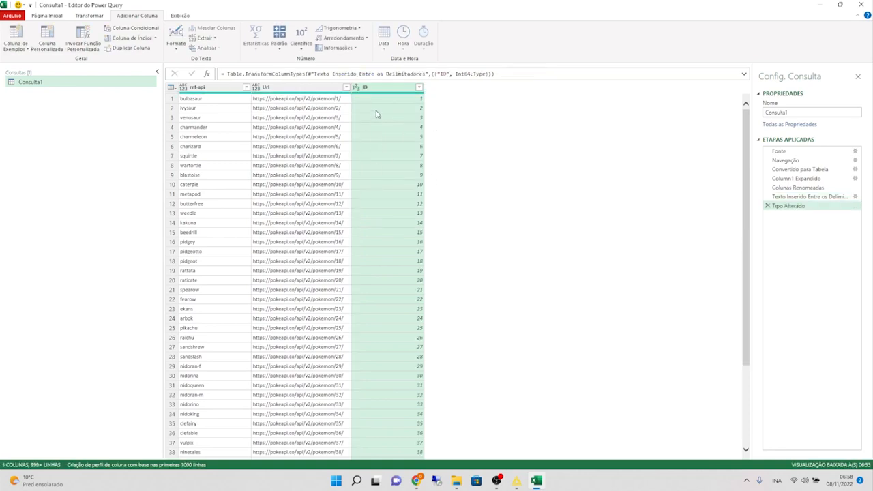
Step: Reorder the columns as ID, Url, ref-api
left_click_drag(367, 88, 182, 87)
left_click_drag(307, 89, 461, 87)
left_click(307, 128)
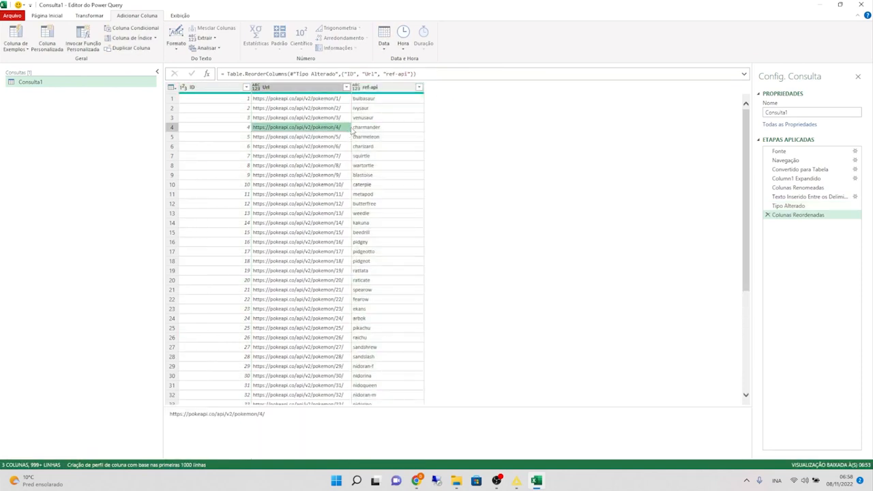
Step: Examine the rows of the reordered table, checking each ID against its Url and ref-api values
left_click(390, 89)
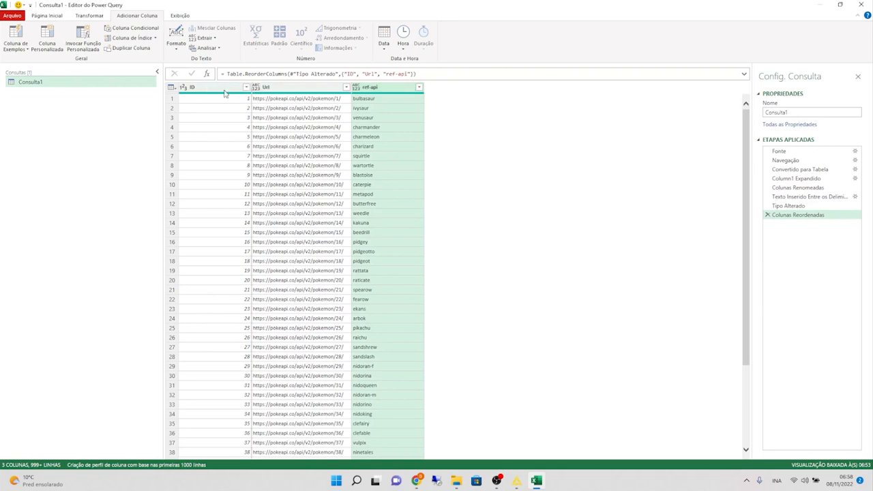
left_click(346, 158)
left_click(394, 165)
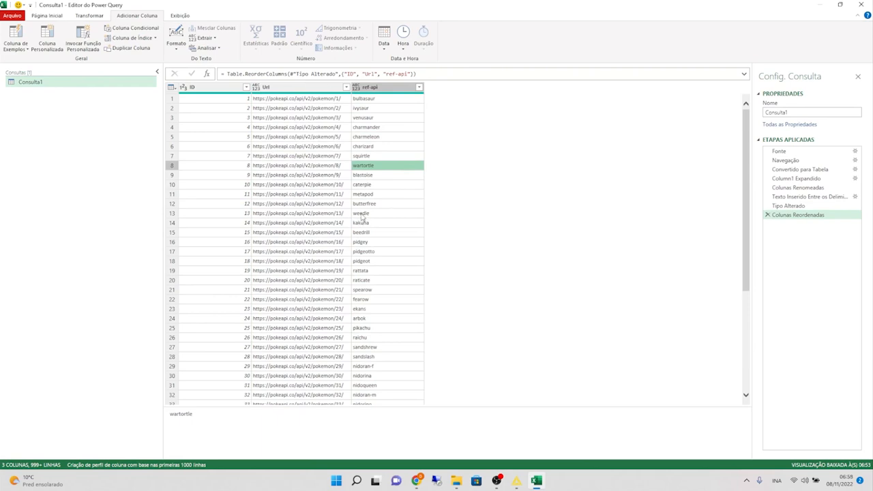
scroll(357, 205, "down", 15)
scroll(357, 204, "down", 8)
scroll(357, 205, "up", 20)
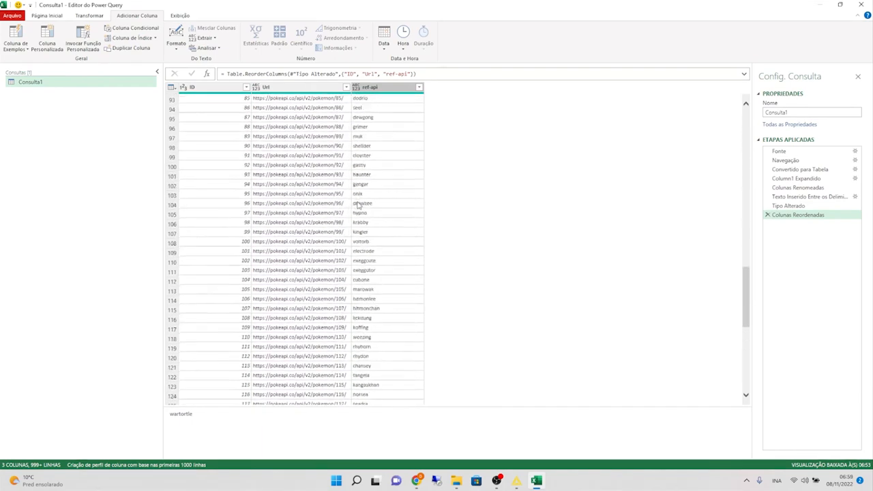
scroll(357, 204, "up", 5)
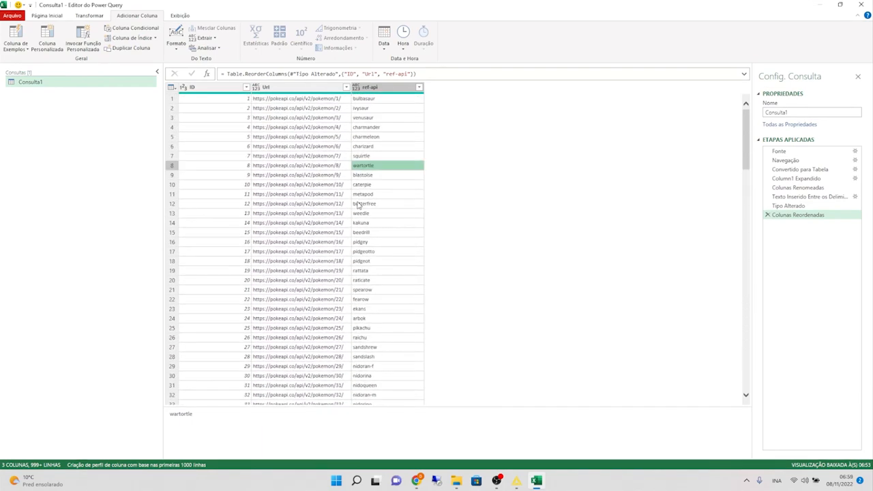
left_click(286, 98)
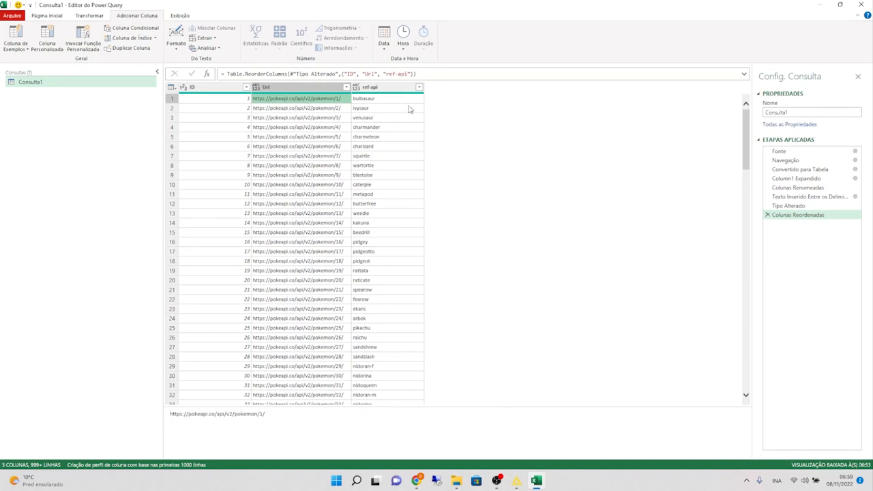
Step: Rename the query Consulta1 as Indice_pokemons
double_click(67, 81)
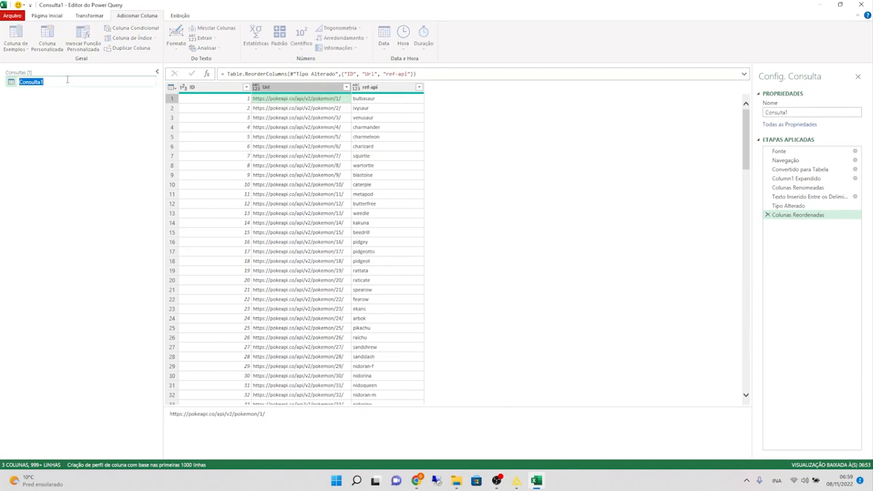
type("Indice_pokemons")
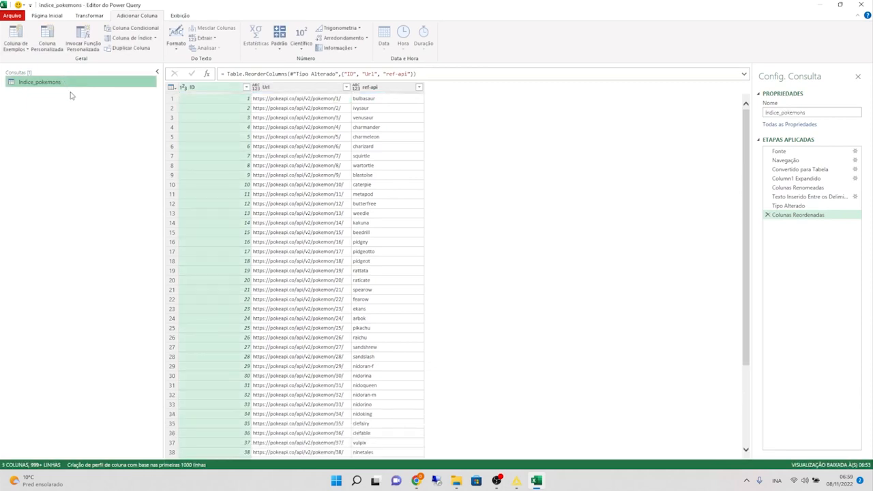
Step: Examine the Url addresses in the Indice_pokemons query and how they match the ID and ref-api values
left_click(320, 109)
left_click(264, 99)
left_click(305, 127)
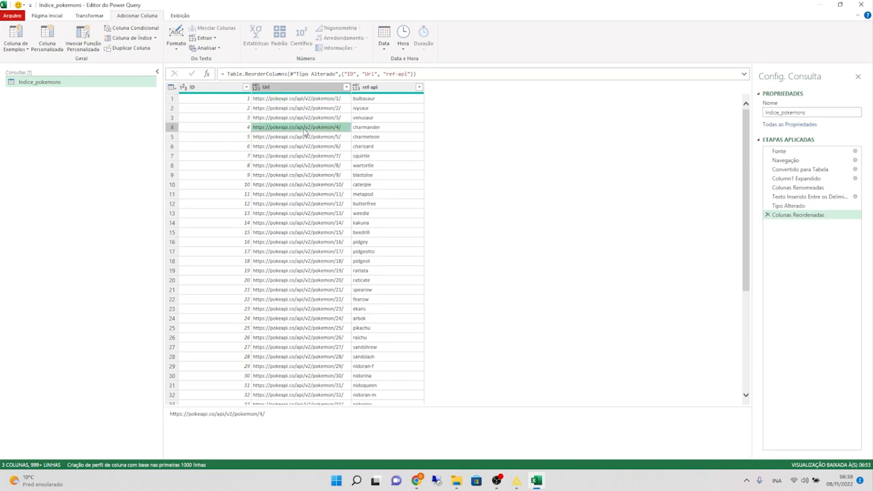
scroll(357, 172, "down", 20)
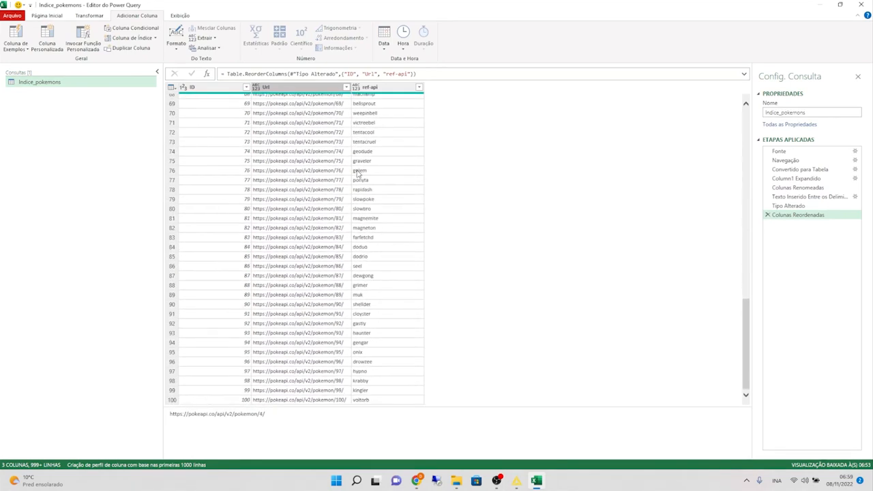
scroll(356, 172, "down", 3)
scroll(360, 172, "up", 20)
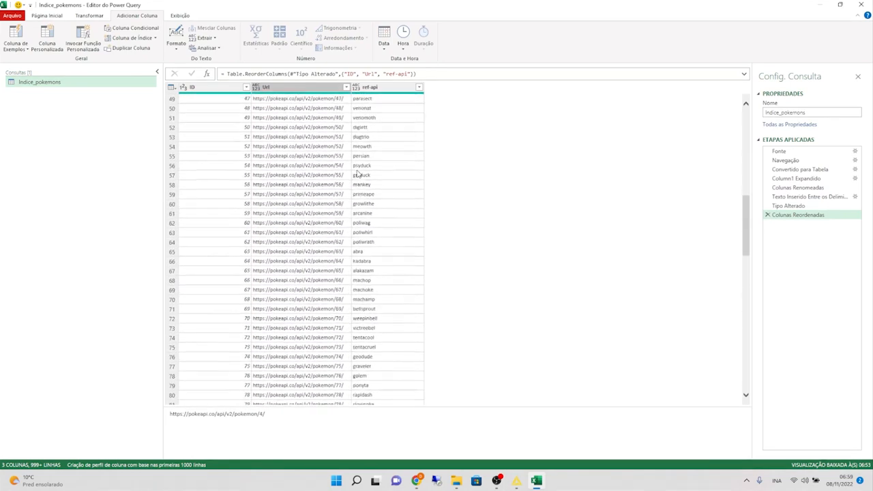
scroll(311, 151, "up", 8)
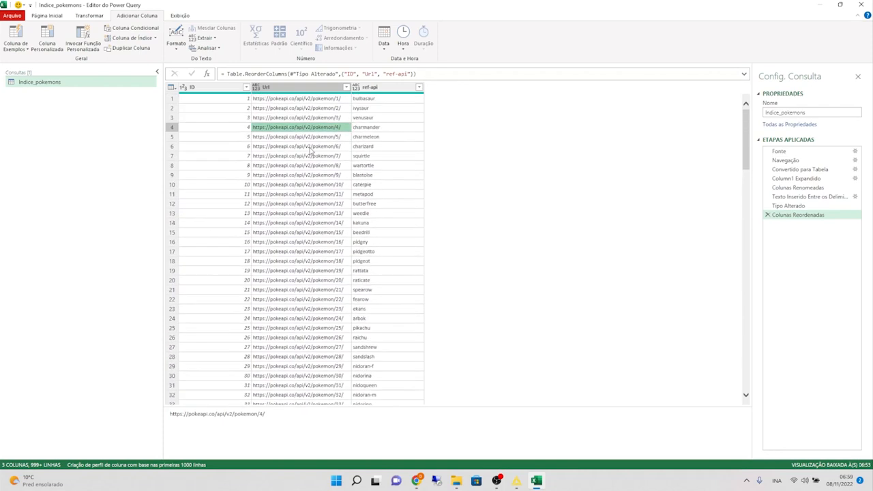
left_click(324, 100)
scroll(331, 231, "down", 5)
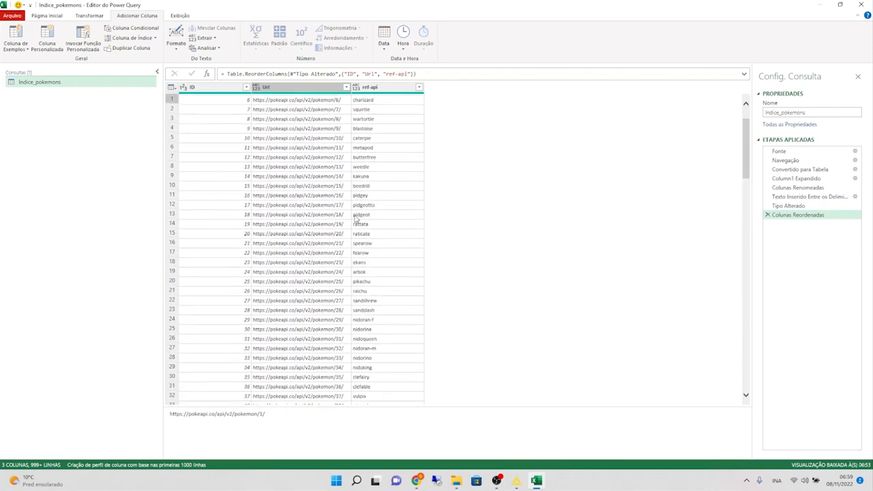
scroll(330, 230, "up", 5)
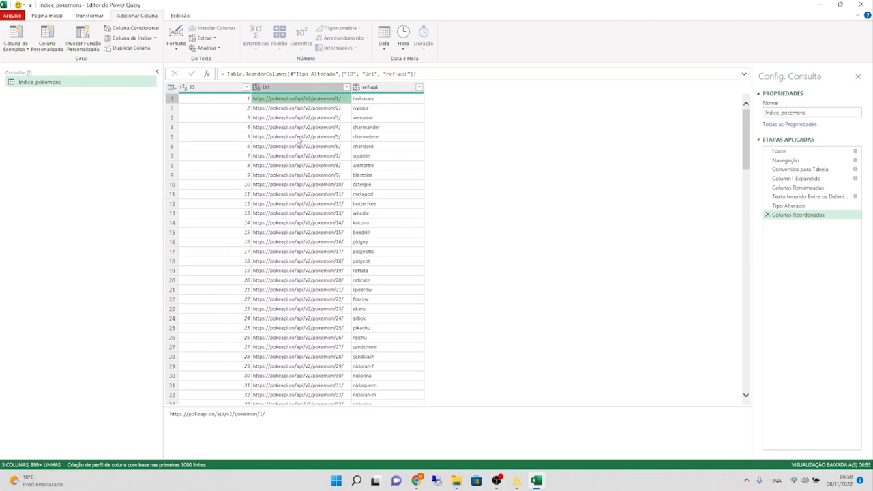
left_click(86, 85)
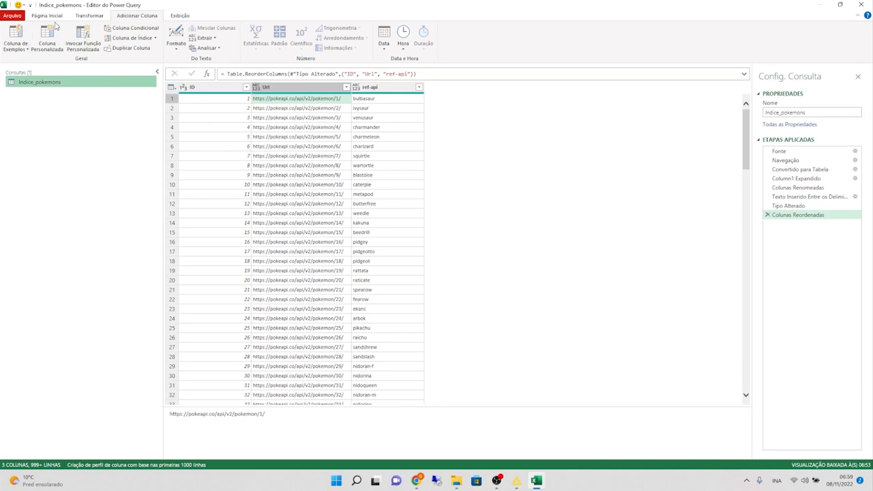
Step: Copy the full Url address of the first Pokémon, bulbasaur, from the Indice_pokemons query
left_click(85, 16)
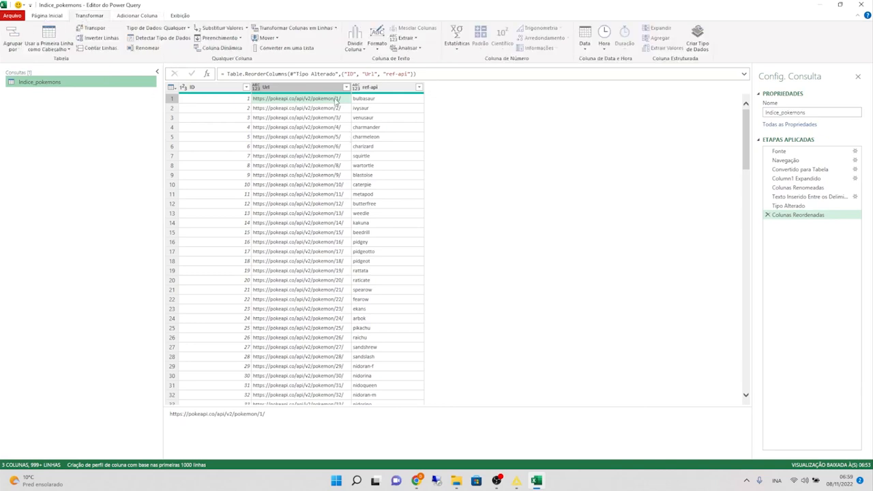
left_click_drag(267, 413, 126, 403)
key("ctrl+c")
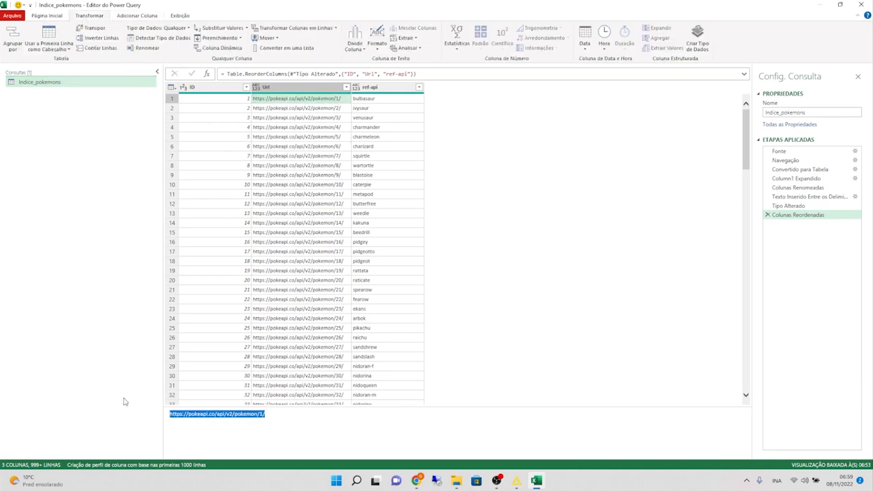
left_click(77, 87)
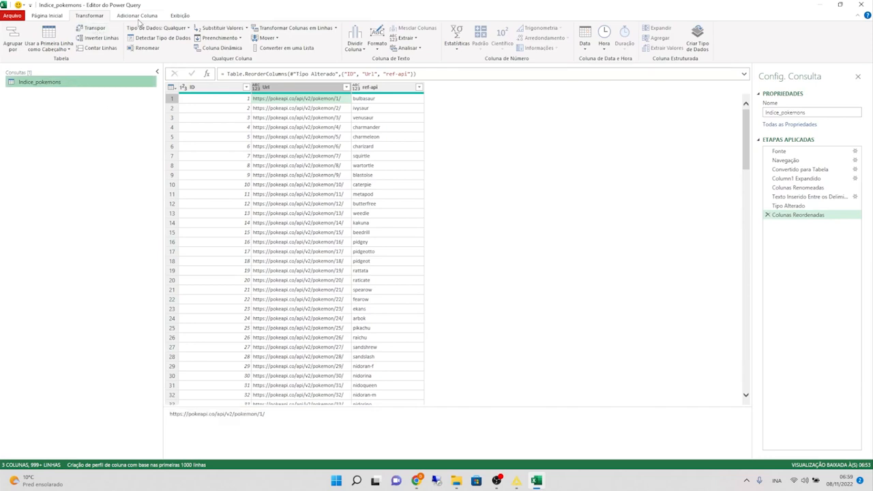
left_click(53, 15)
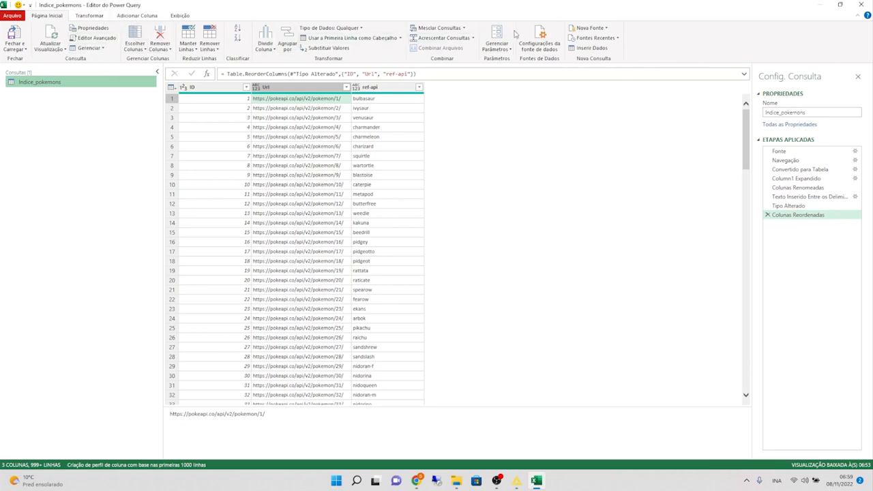
left_click(589, 28)
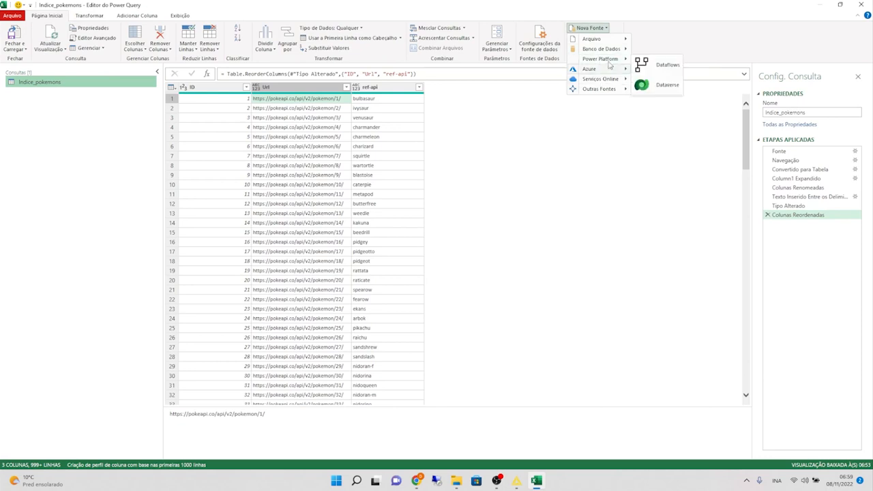
mouse_move(614, 42)
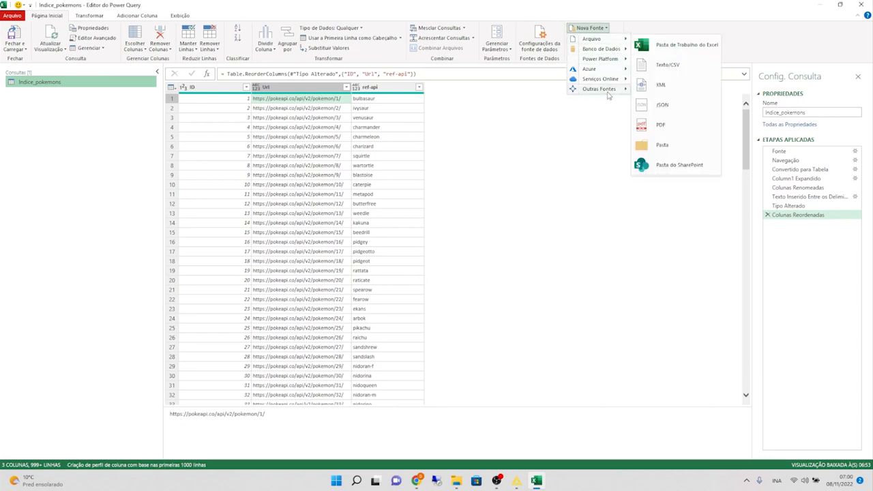
mouse_move(608, 90)
left_click(665, 101)
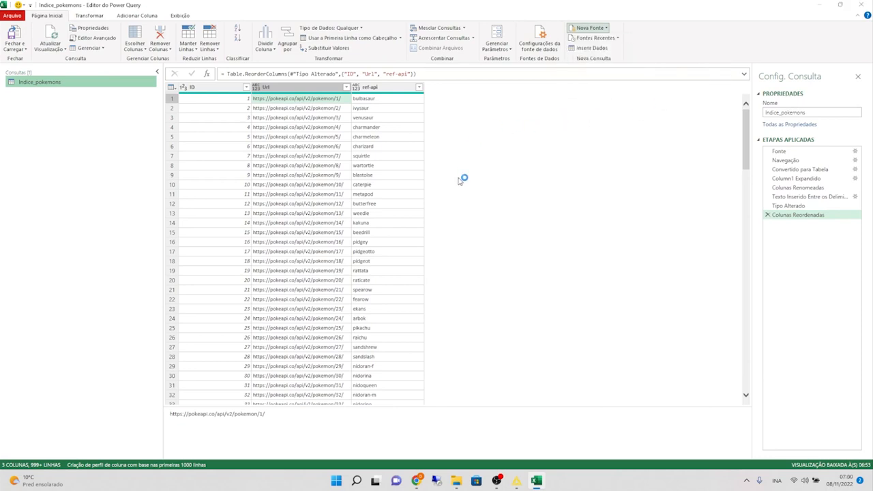
key("ctrl+v")
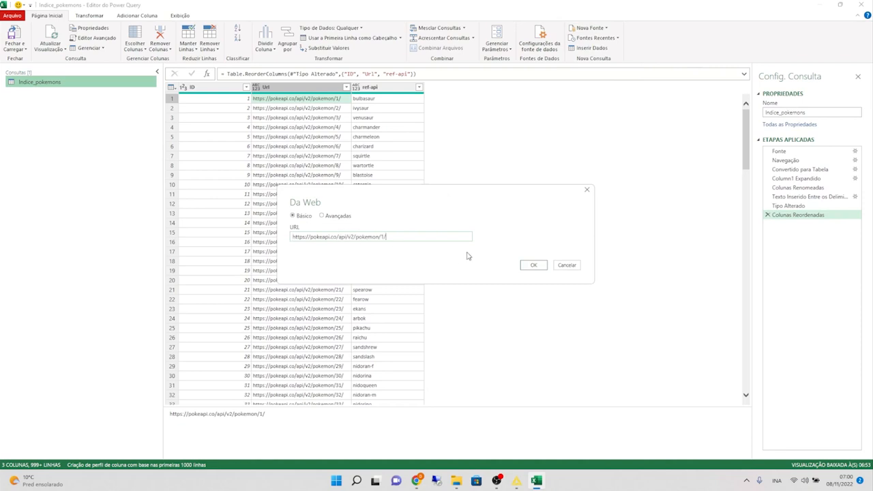
left_click(521, 265)
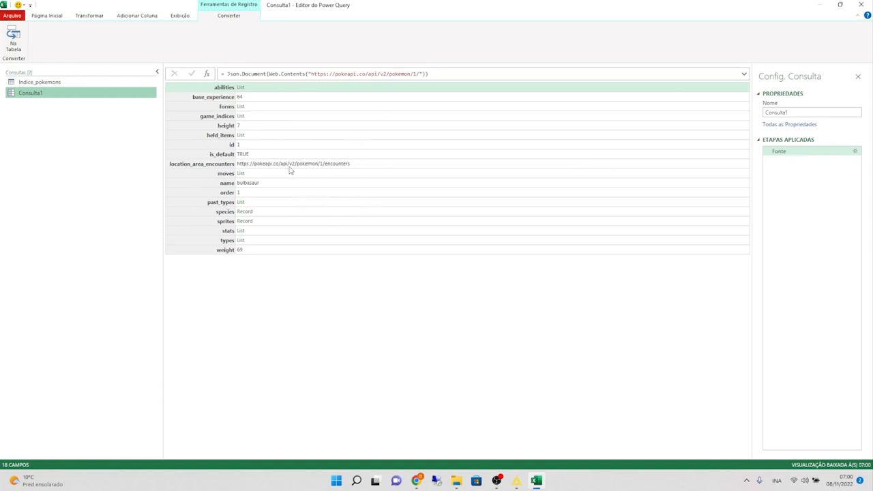
Step: Convert the Consulta1 record into a table with Name and Value columns
left_click(13, 37)
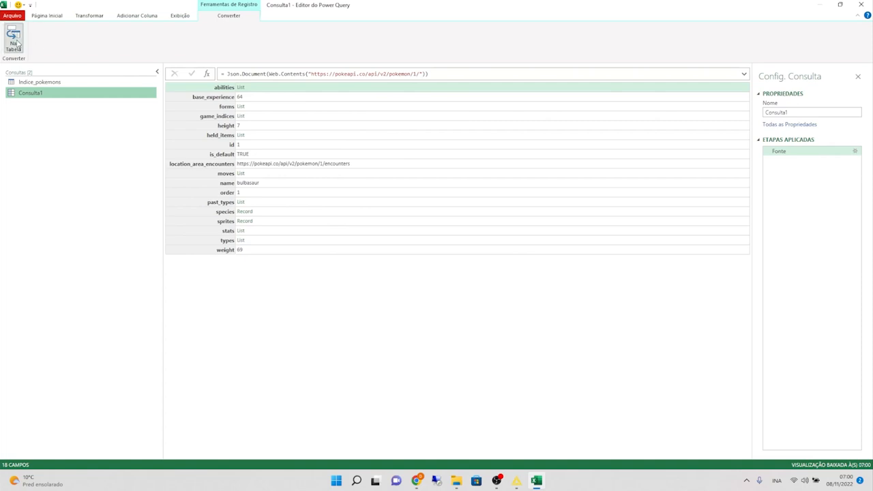
left_click(311, 167)
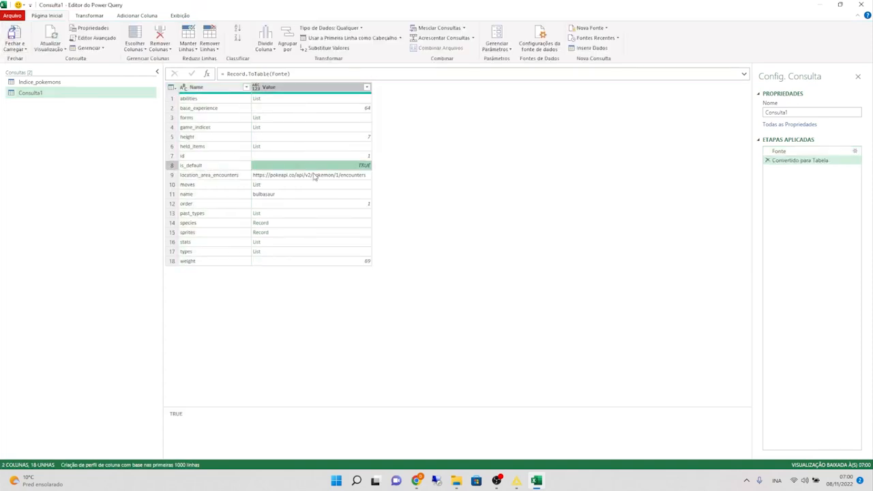
left_click(287, 109)
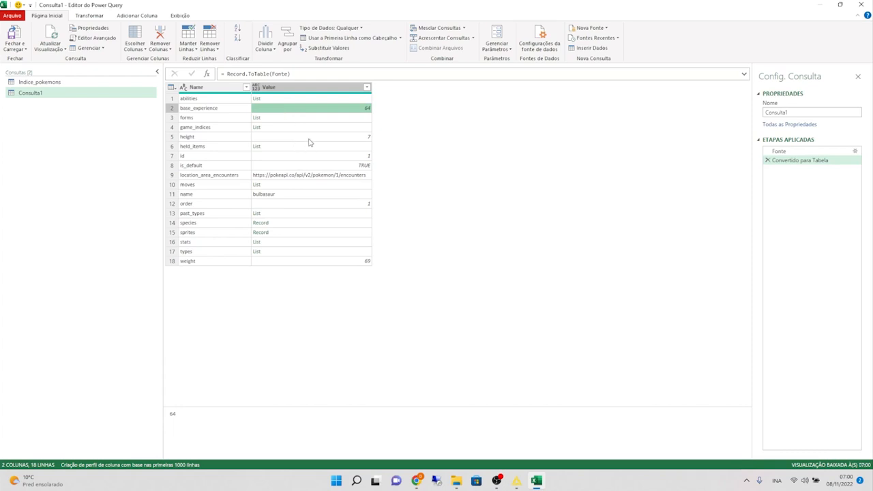
Step: Duplicate the Consulta1 query and return to the original Consulta1
right_click(47, 93)
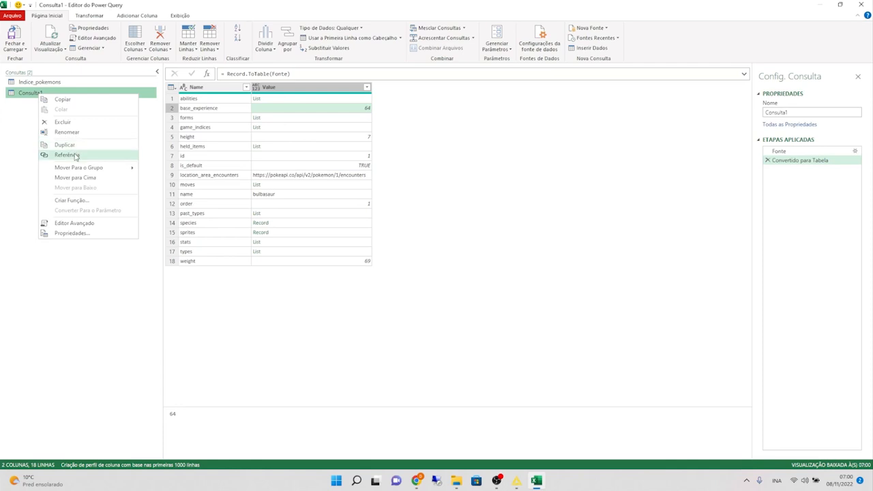
left_click(76, 155)
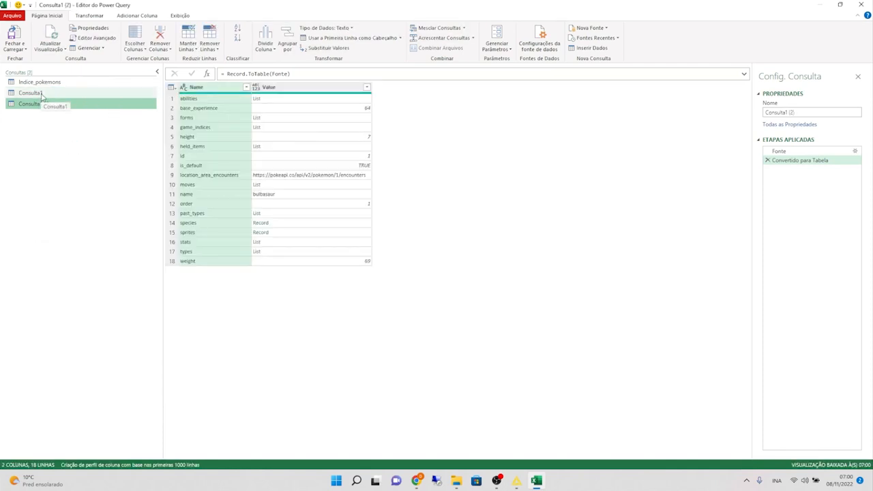
left_click(41, 96)
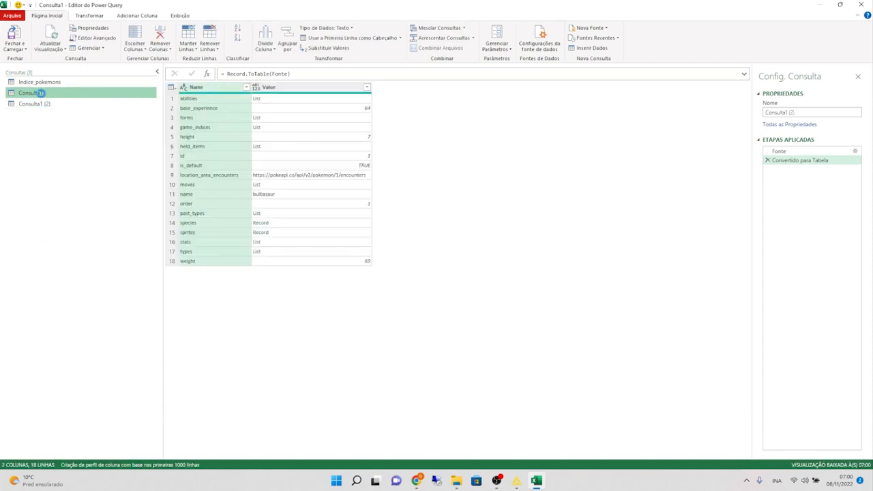
Step: Examine the nested lists in Consulta1's Value column for rows such as forms, game_indices, held_items and types, and the column's filter options
left_click(270, 119)
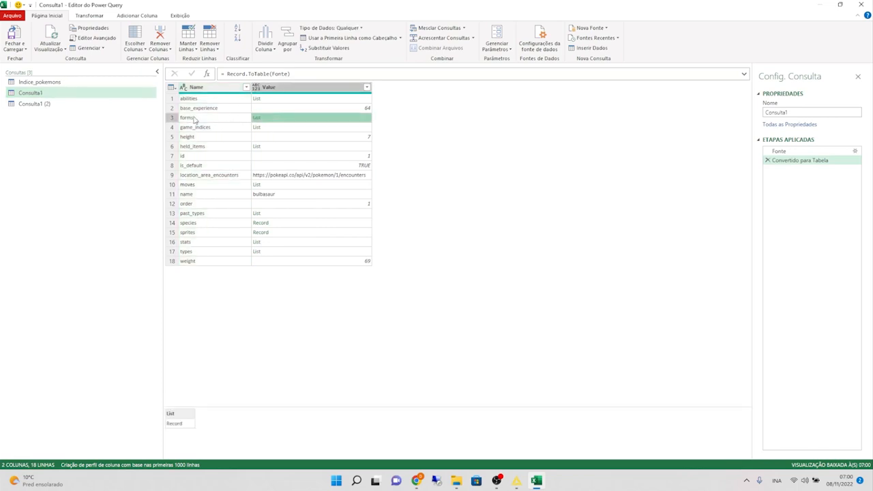
left_click(267, 100)
left_click(270, 127)
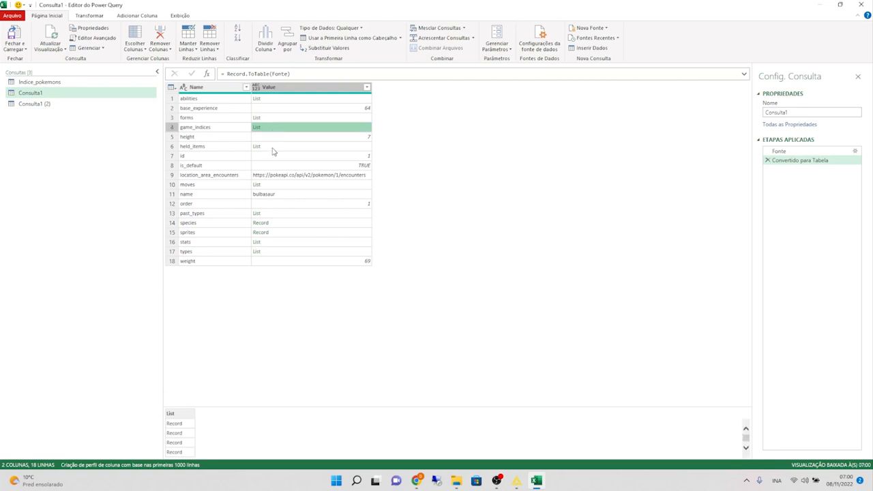
left_click(272, 147)
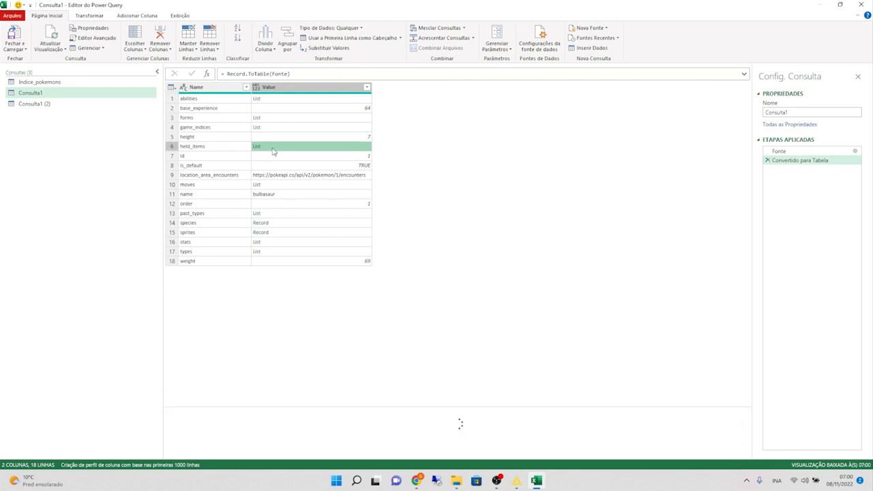
left_click(301, 184)
left_click(367, 87)
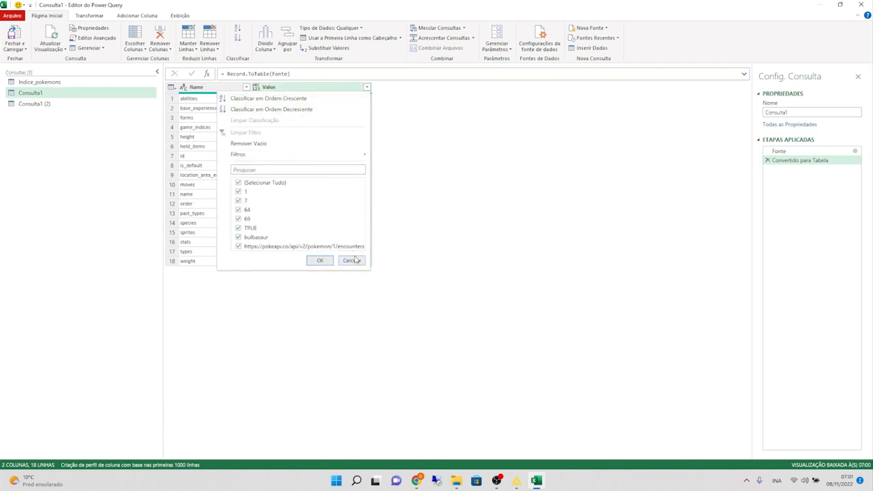
left_click(421, 220)
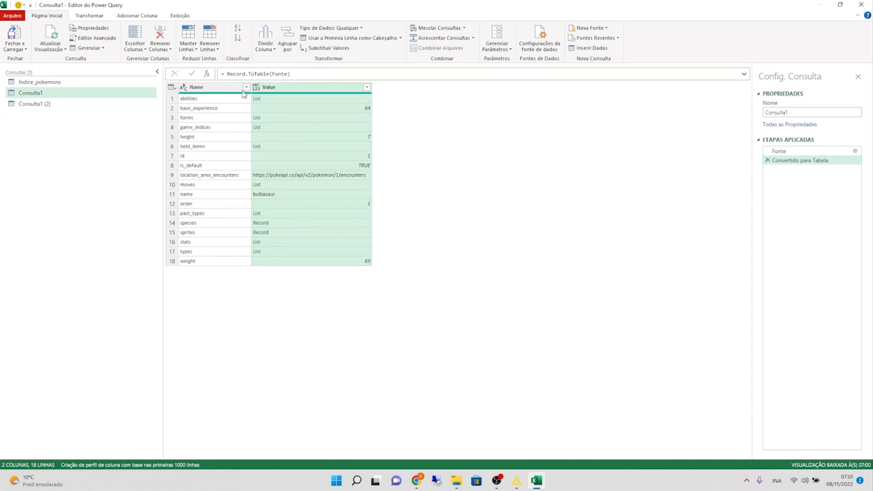
left_click(276, 254)
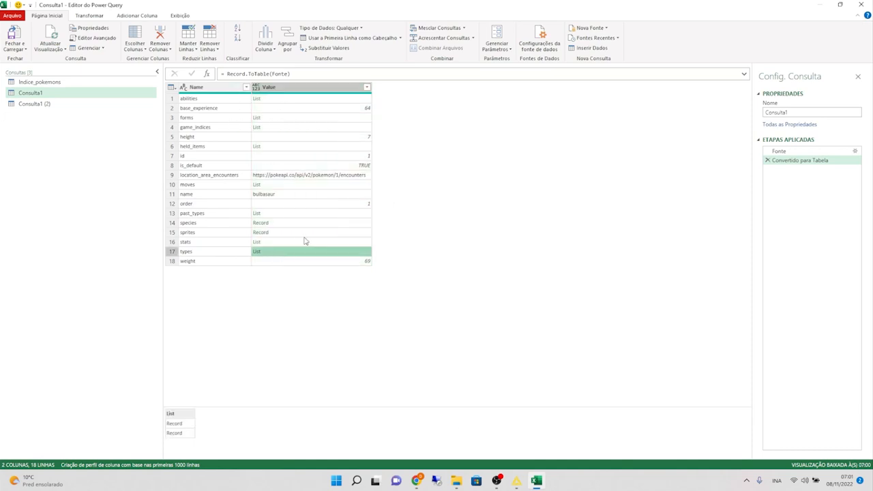
Step: Try sorting the Value column in ascending order, and remove the sorting step
left_click(367, 87)
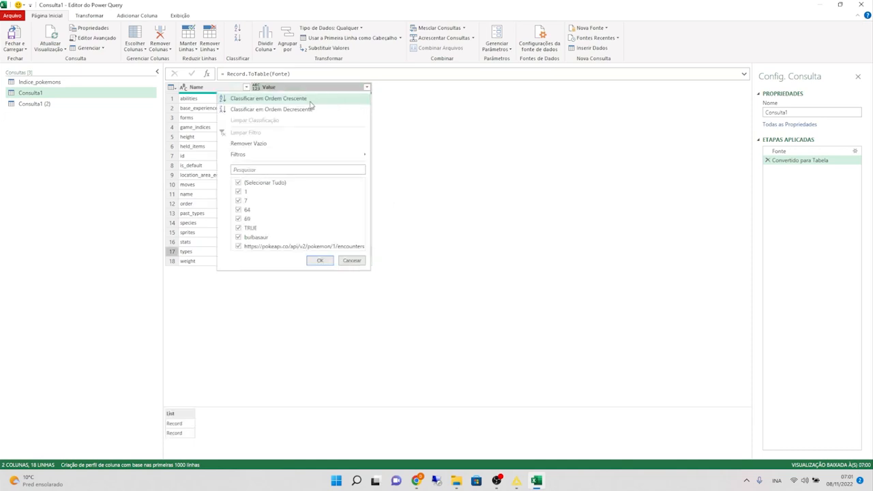
left_click(310, 102)
left_click(766, 170)
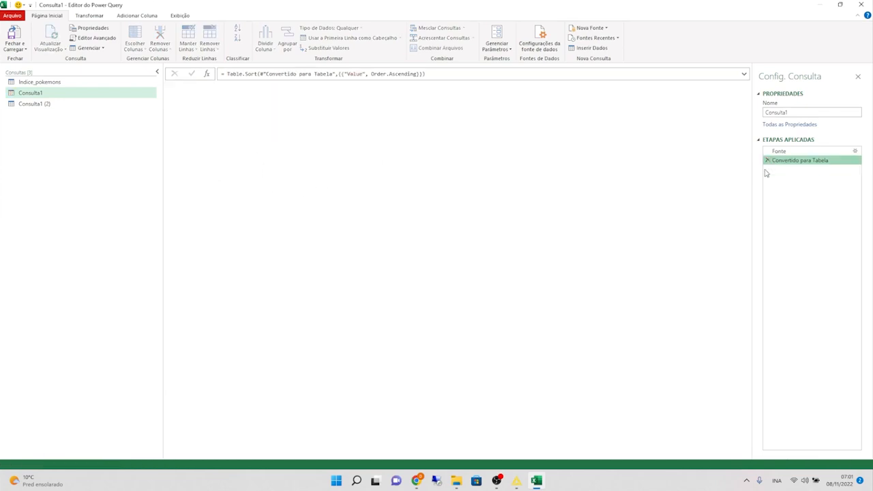
left_click(367, 87)
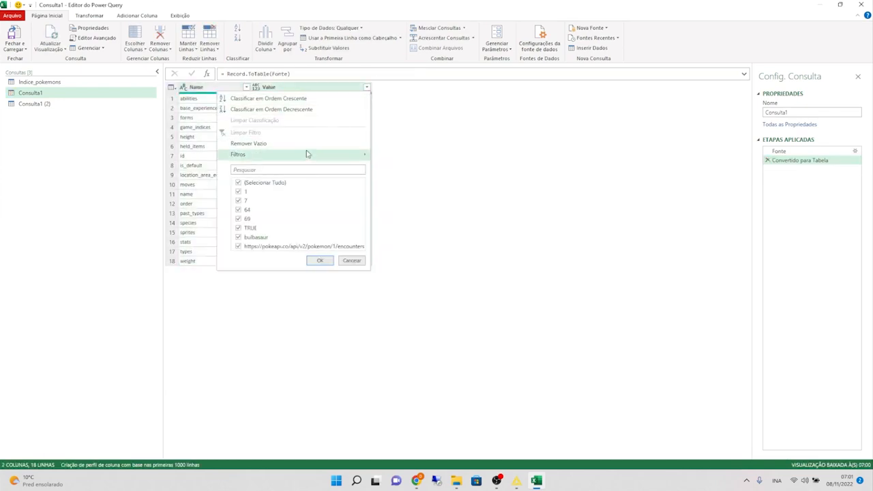
left_click(443, 207)
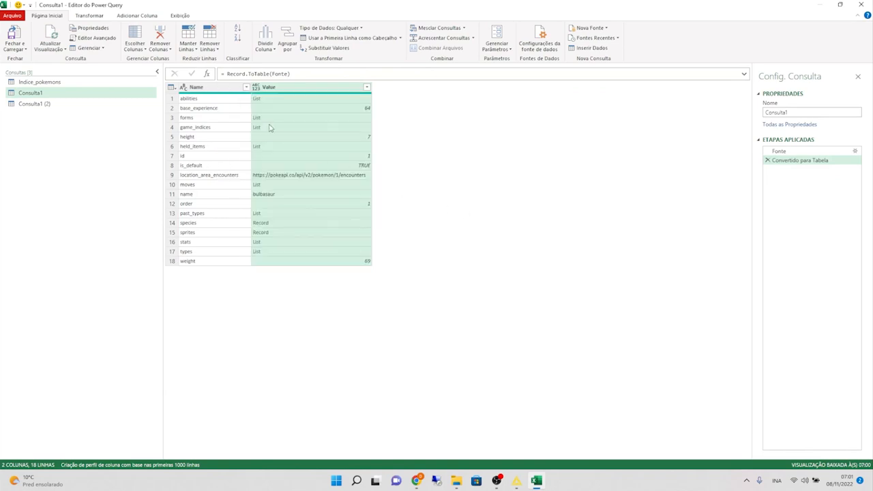
Step: Filter the Name column of Consulta1 to exclude the abilities and forms rows
left_click(246, 87)
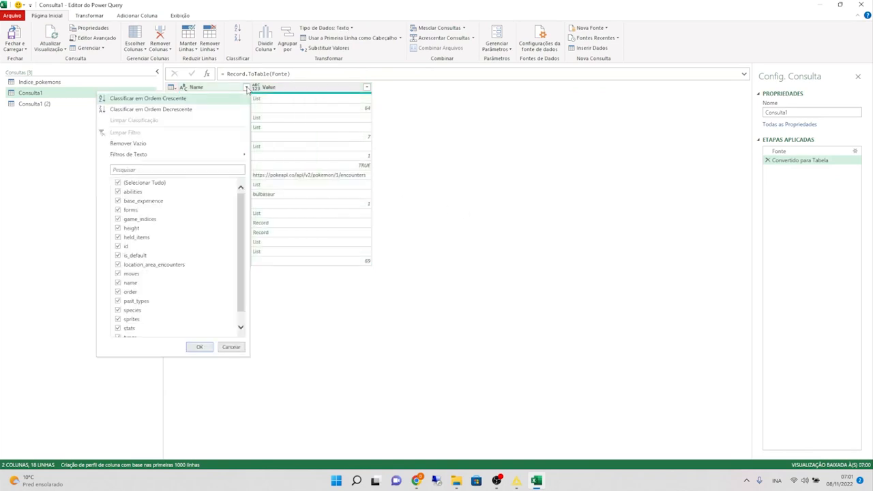
left_click(246, 88)
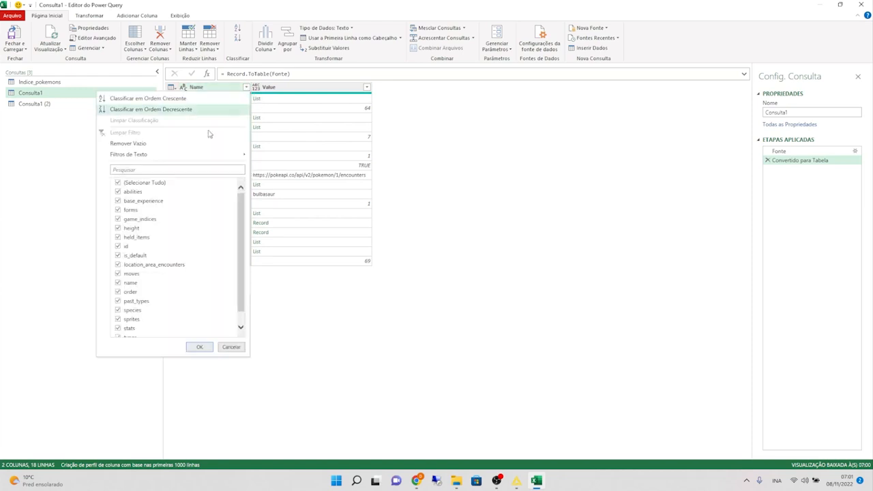
left_click(246, 87)
left_click(118, 192)
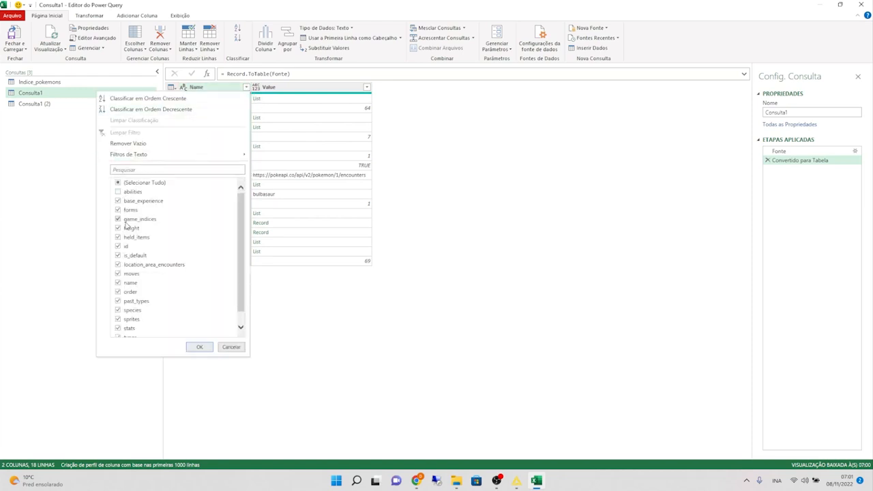
left_click(124, 210)
left_click(198, 348)
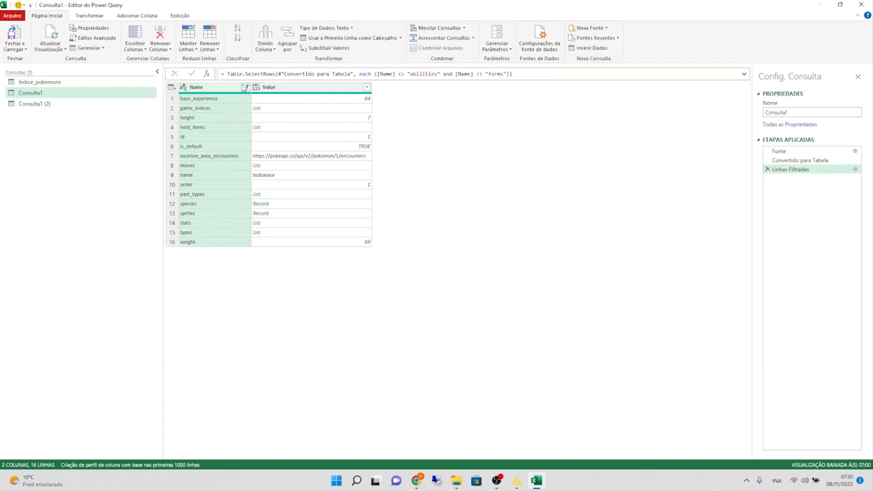
Step: Extend the Name column filter to also exclude the game_indices and held_items rows
left_click(246, 87)
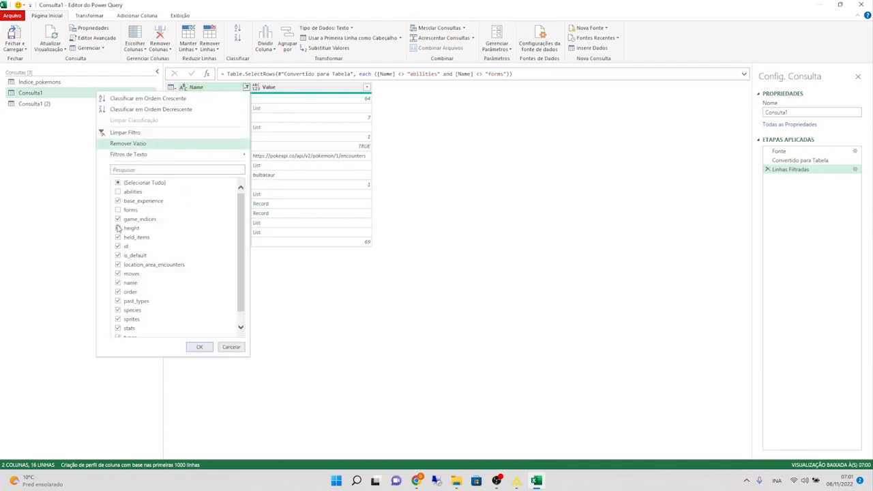
left_click(117, 219)
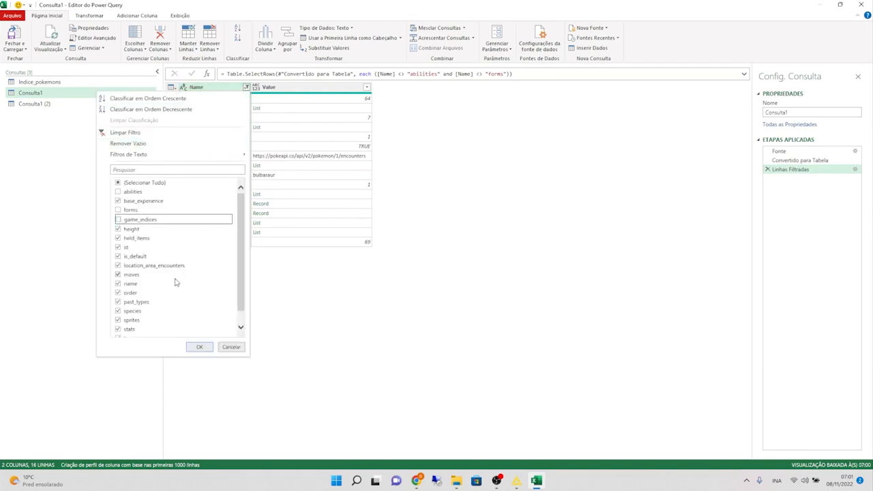
left_click(197, 348)
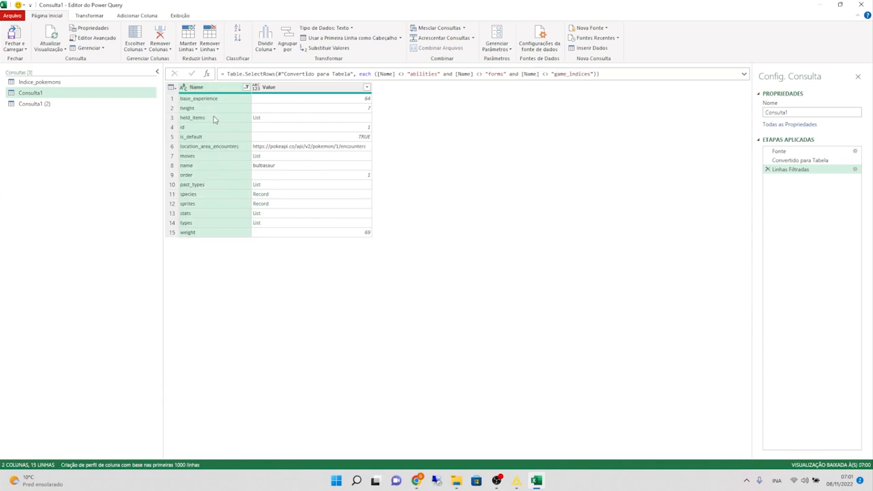
left_click(246, 87)
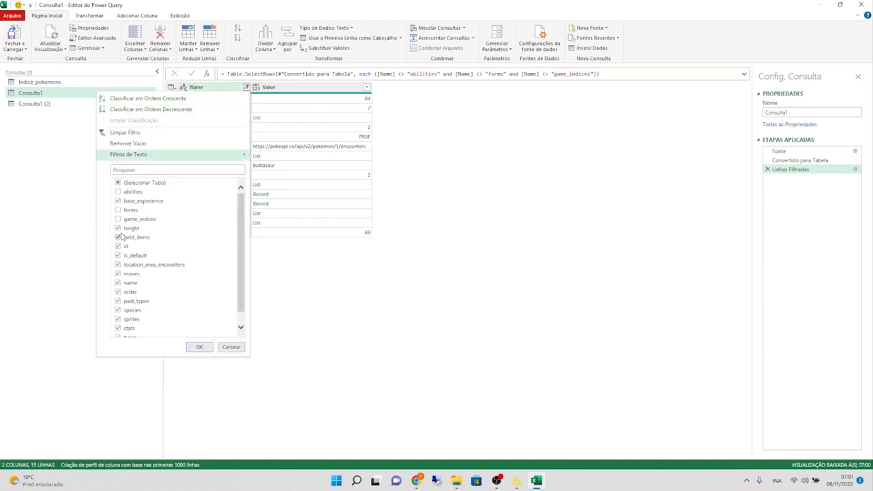
left_click(118, 238)
left_click(196, 346)
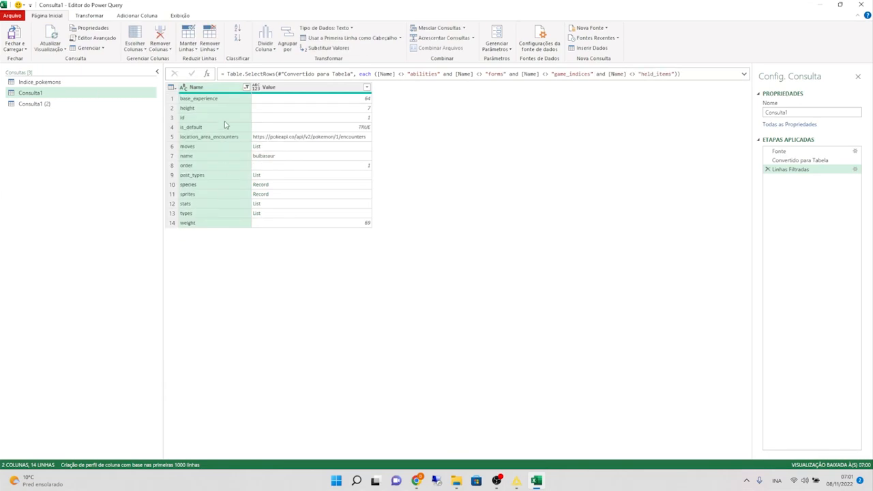
Step: Extend the Name column filter of Consulta1 to also exclude the moves and past_types rows
left_click(246, 87)
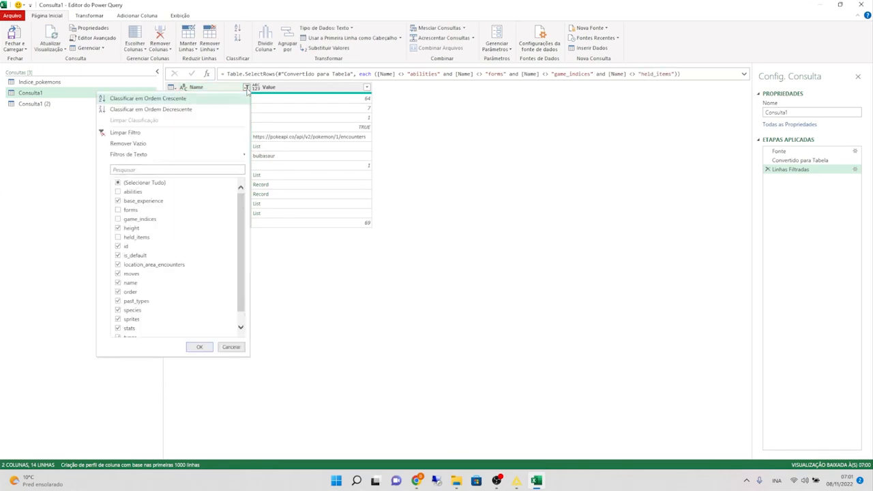
left_click(119, 274)
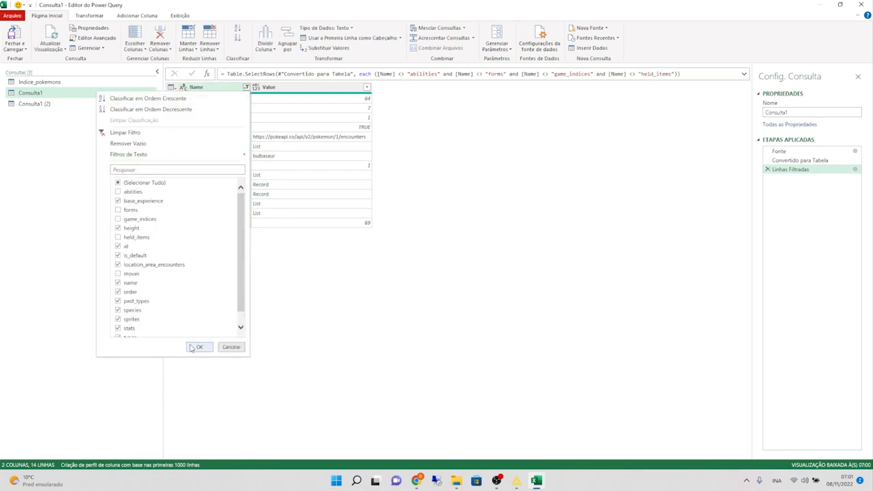
left_click(193, 347)
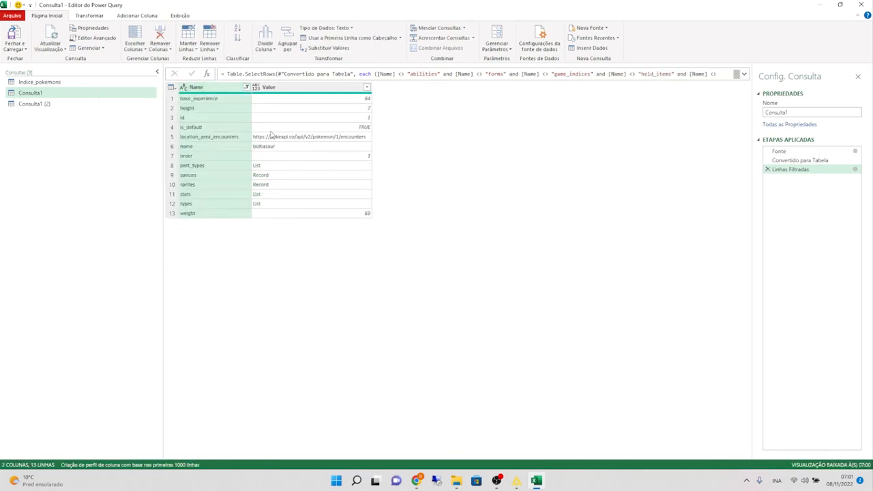
left_click(246, 87)
left_click(119, 301)
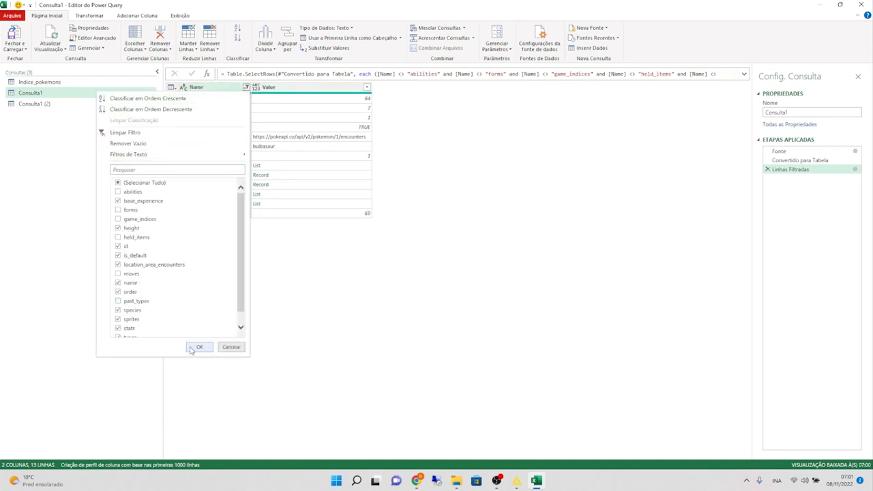
left_click(196, 347)
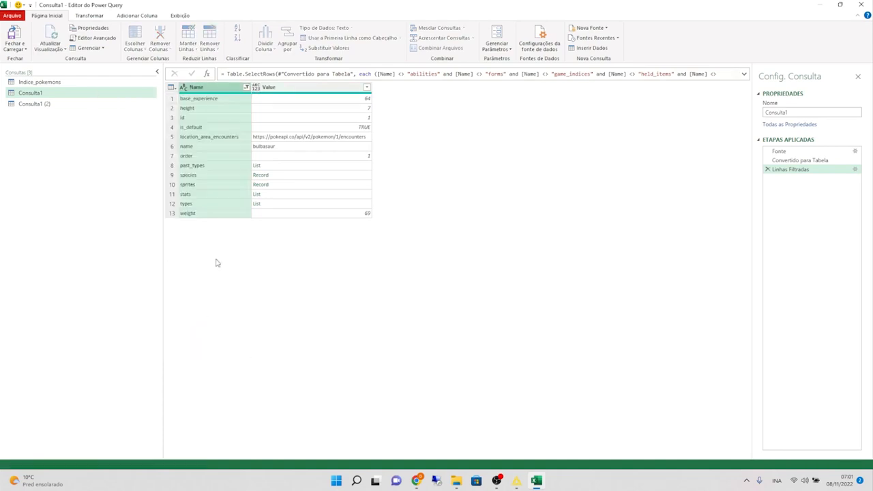
Step: Exclude the species and sprites rows from Consulta1 through the Name column filter
left_click(246, 87)
scroll(122, 304, "down", 1)
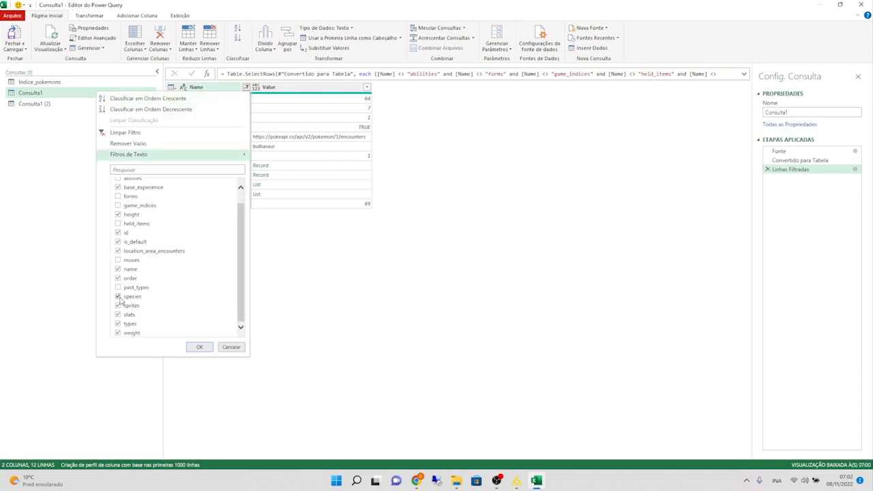
left_click(118, 297)
left_click(119, 306)
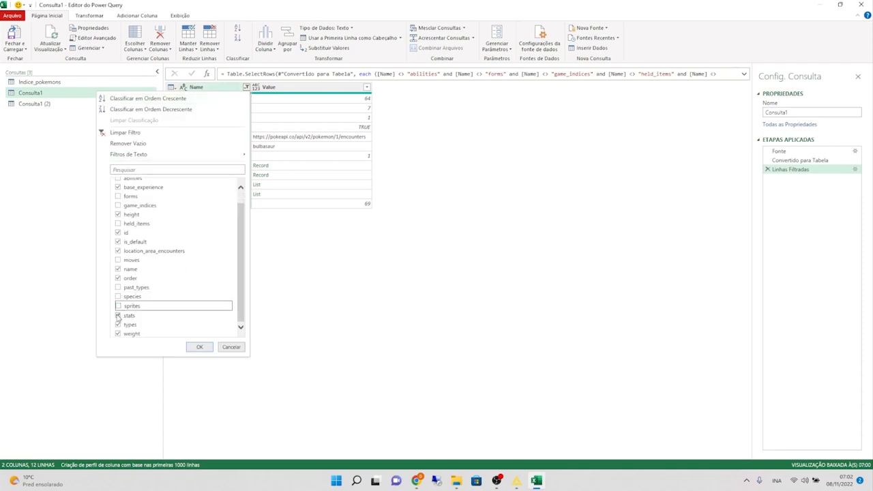
left_click(195, 347)
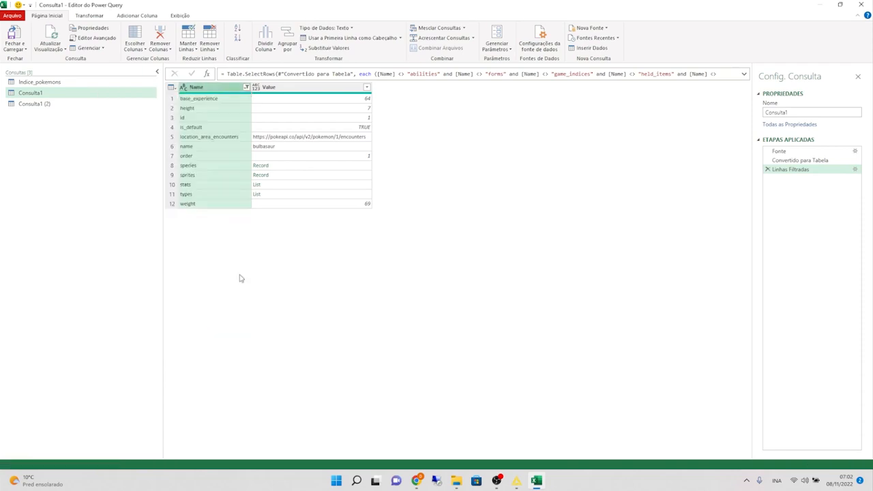
Step: Exclude the stats and types rows from Consulta1 as well, using the Name column filter
left_click(247, 87)
scroll(126, 329, "down", 1)
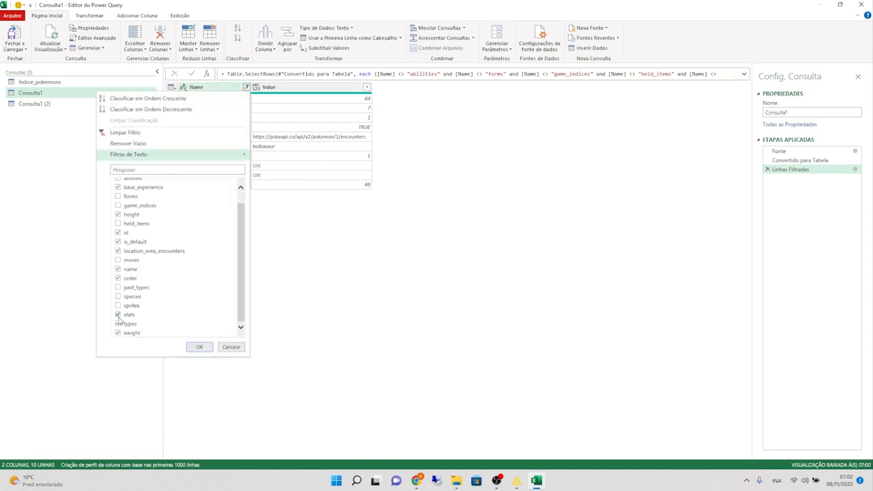
left_click(119, 315)
left_click(119, 325)
left_click(200, 348)
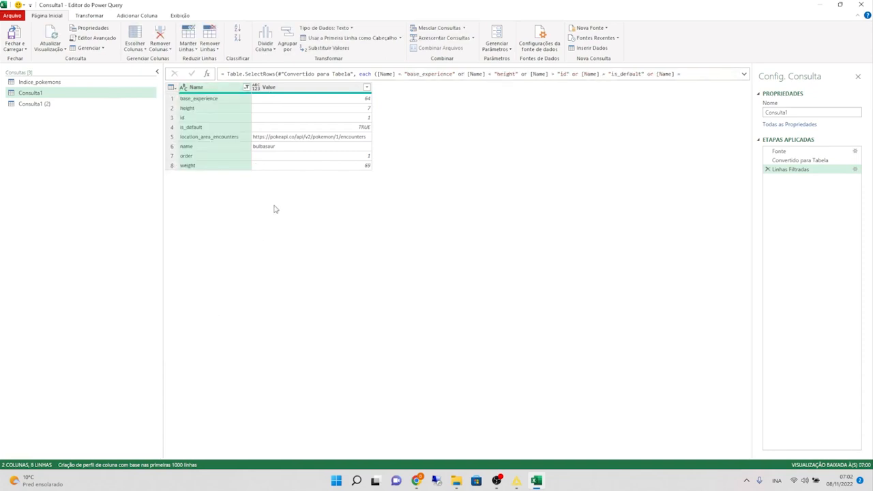
left_click(321, 146)
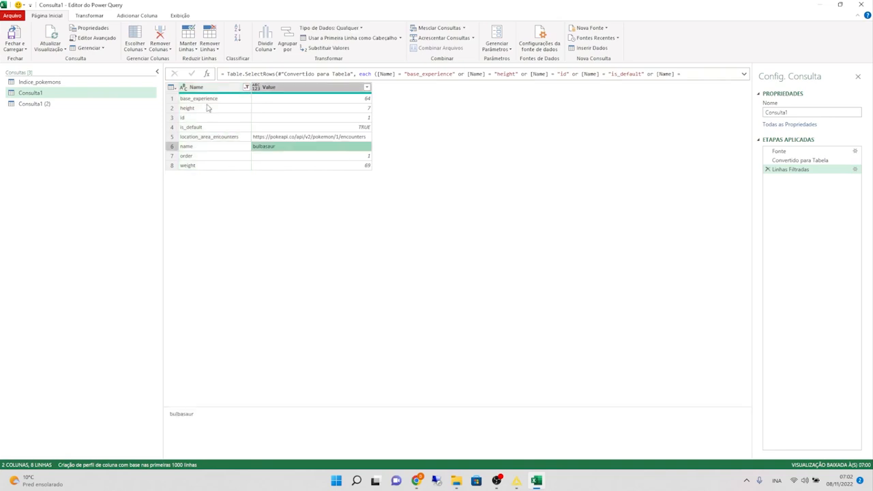
left_click(275, 117)
left_click(213, 109)
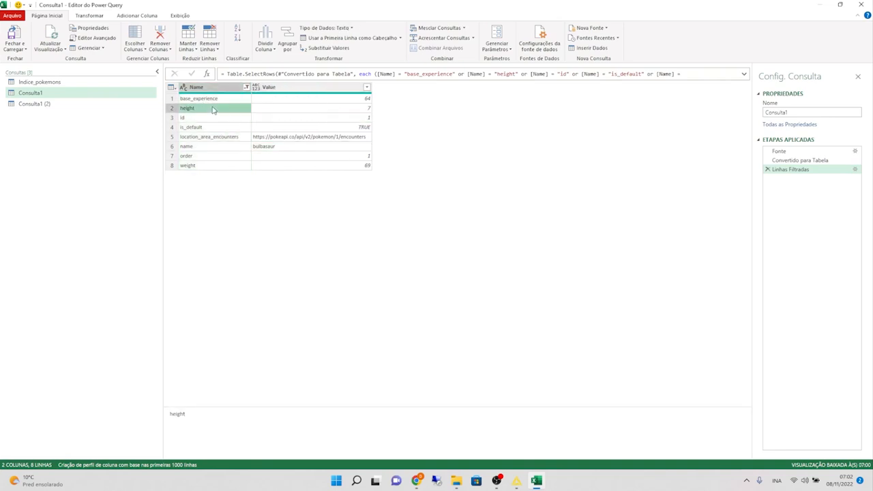
left_click(291, 128)
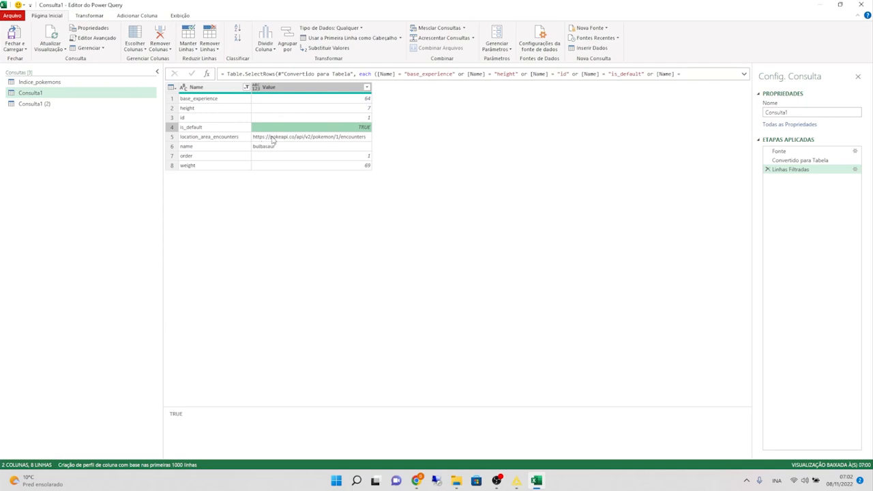
Step: Try unpivoting Consulta1 on the Value column and again on the Name column, removing the unpivot step each time
left_click(90, 16)
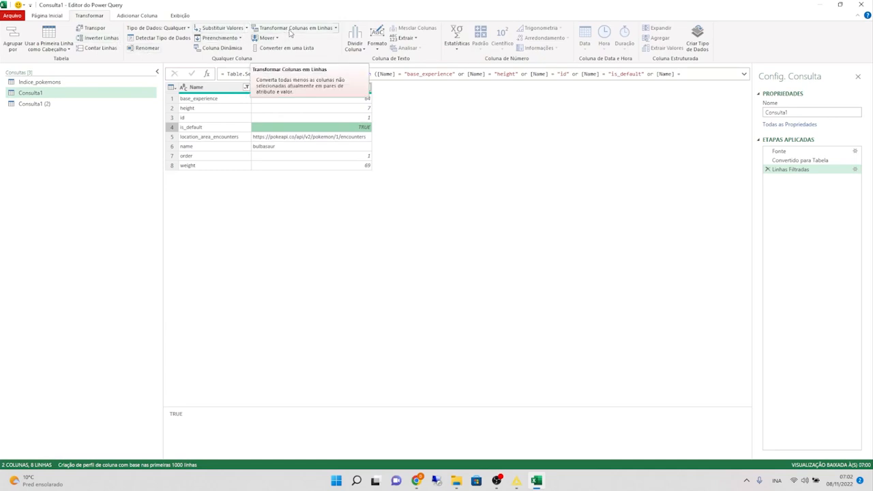
left_click(264, 89)
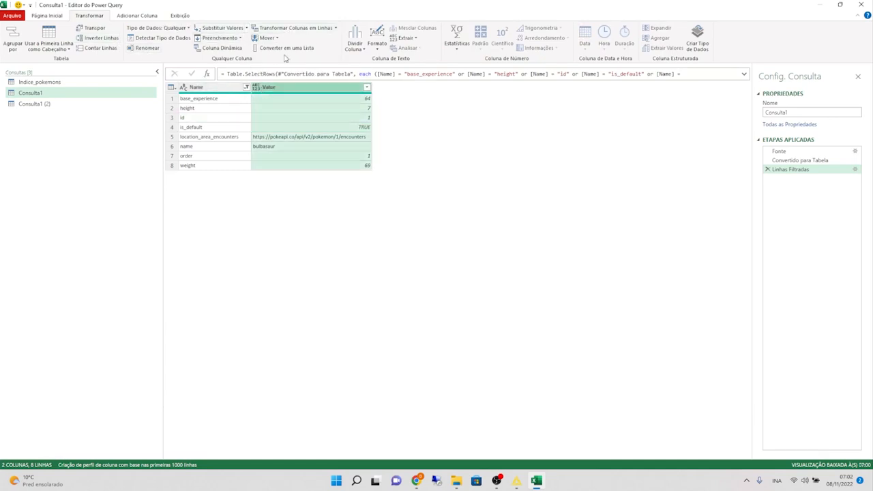
left_click(290, 28)
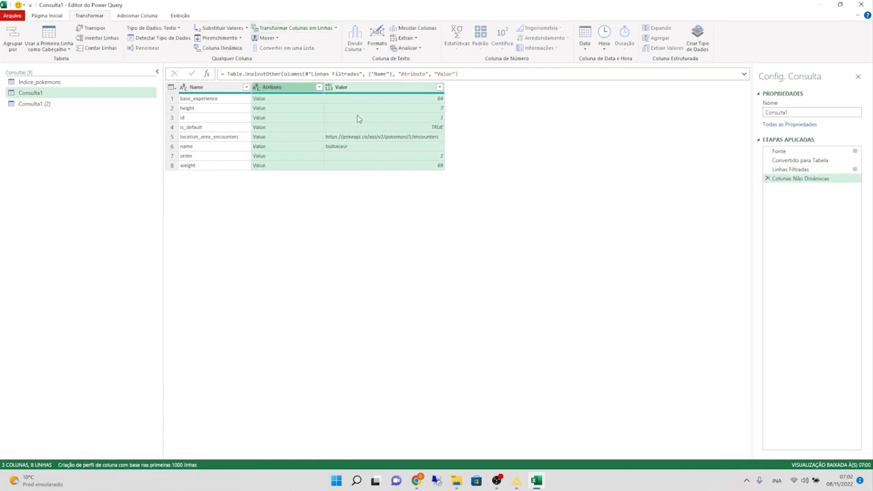
left_click(767, 178)
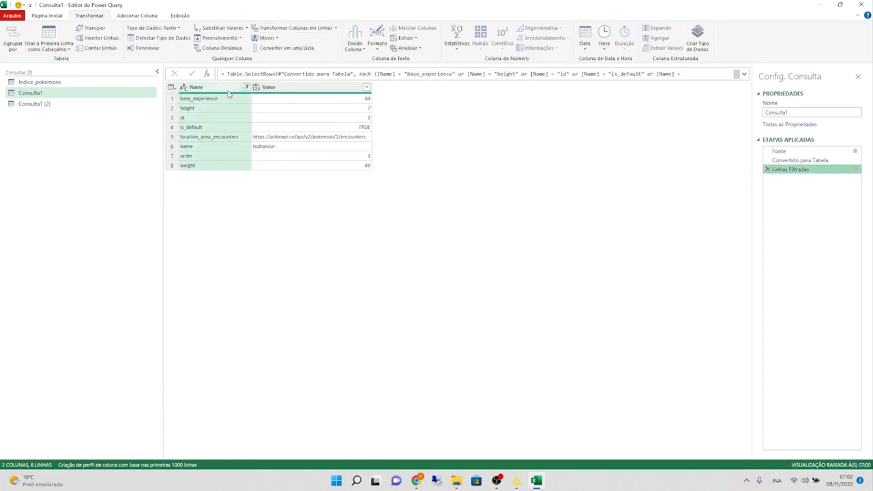
left_click(314, 28)
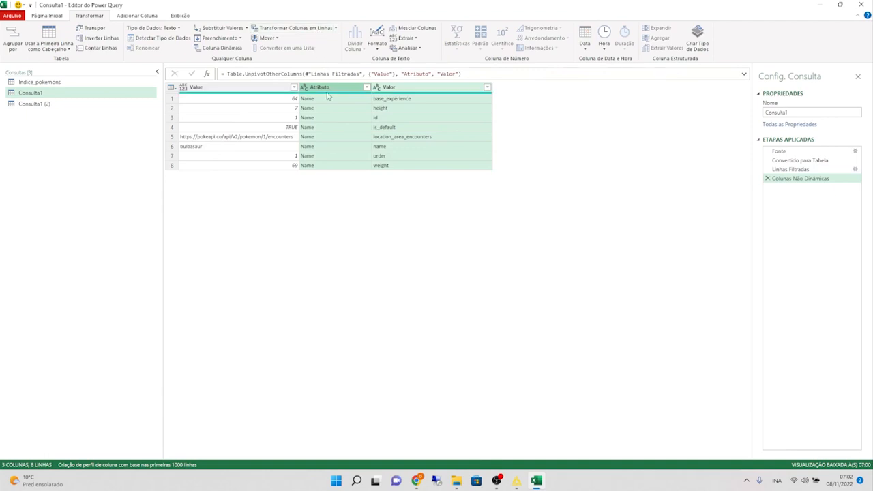
left_click(767, 178)
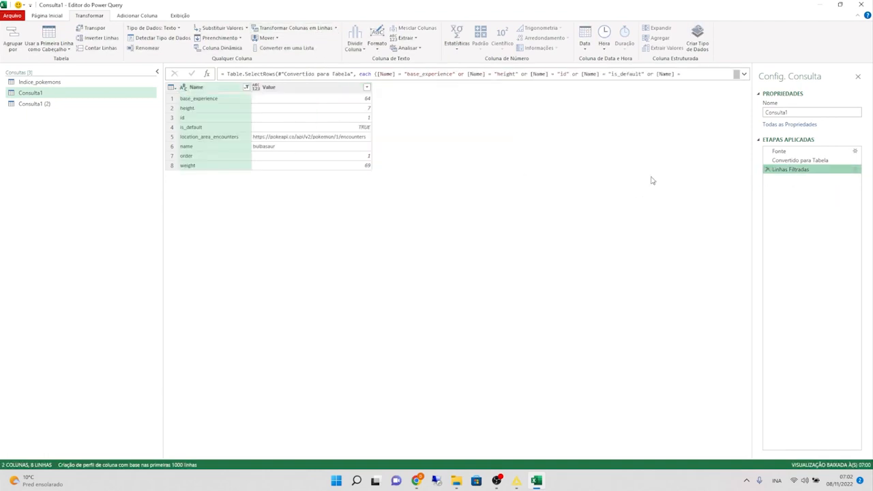
left_click(280, 119)
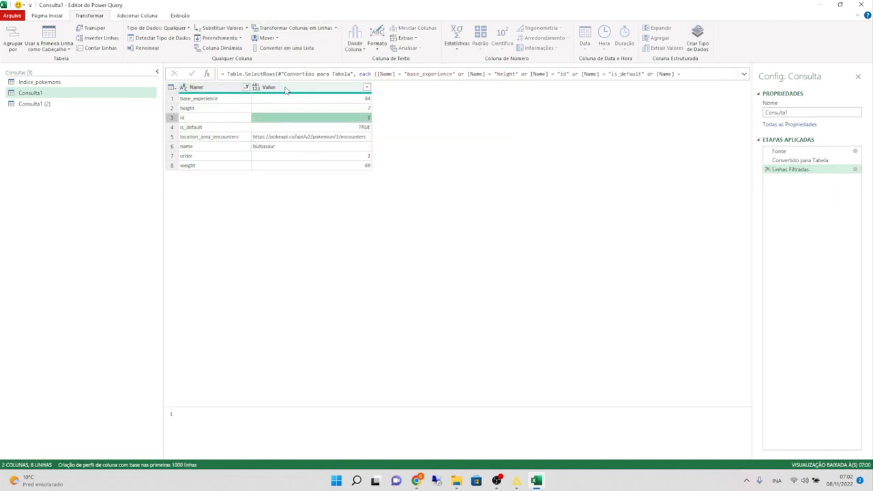
left_click(210, 128)
Step: Rename the Consulta1 query as Caracteristicas
double_click(31, 93)
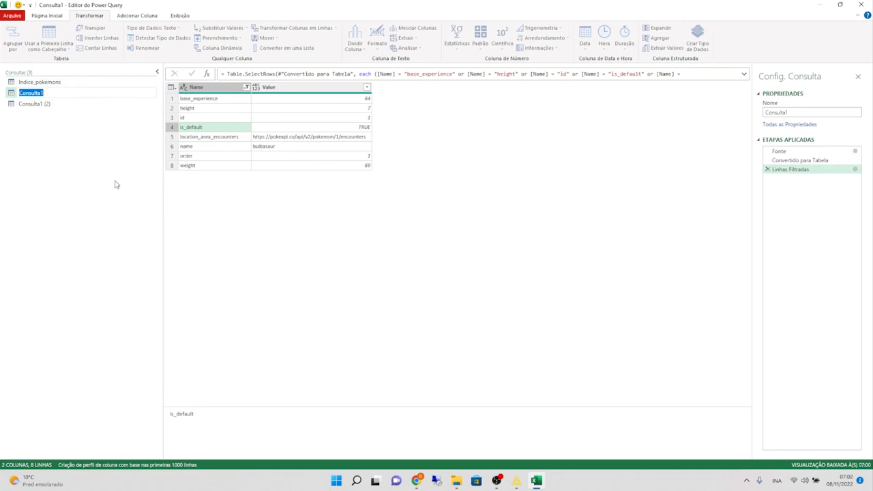
type("C")
key("BackSpace")
key("BackSpace")
key("BackSpace")
key("BackSpace")
key("BackSpace")
key("BackSpace")
key("BackSpace")
key("BackSpace")
key("BackSpace")
key("BackSpace")
key("BackSpace")
key("BackSpace")
key("BackSpace")
key("BackSpace")
key("BackSpace")
key("BackSpace")
key("BackSpace")
key("BackSpace")
key("BackSpace")
key("BackSpace")
type("Caracteristicas")
key("Return")
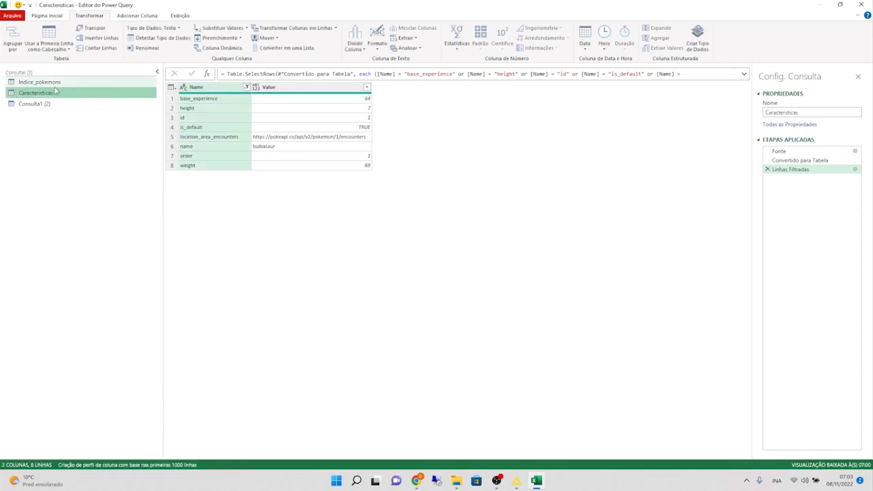
Step: Compare the URLs in Indice_pokemons with the rows of the Caracteristicas query, including its location_area_encounters address
left_click(46, 84)
right_click(45, 85)
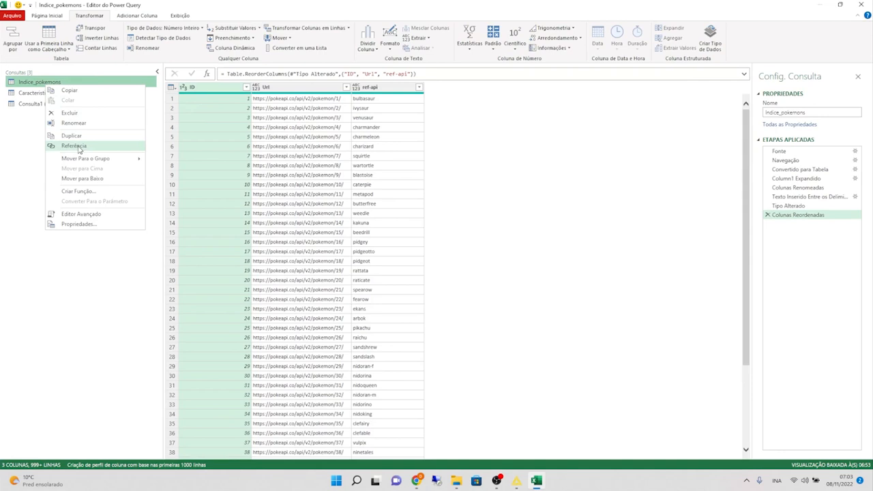
left_click(287, 98)
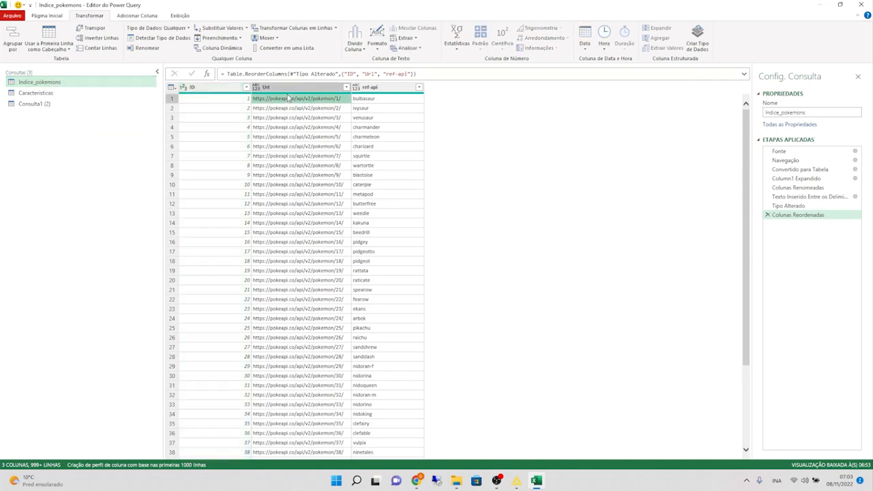
scroll(271, 171, "down", 6)
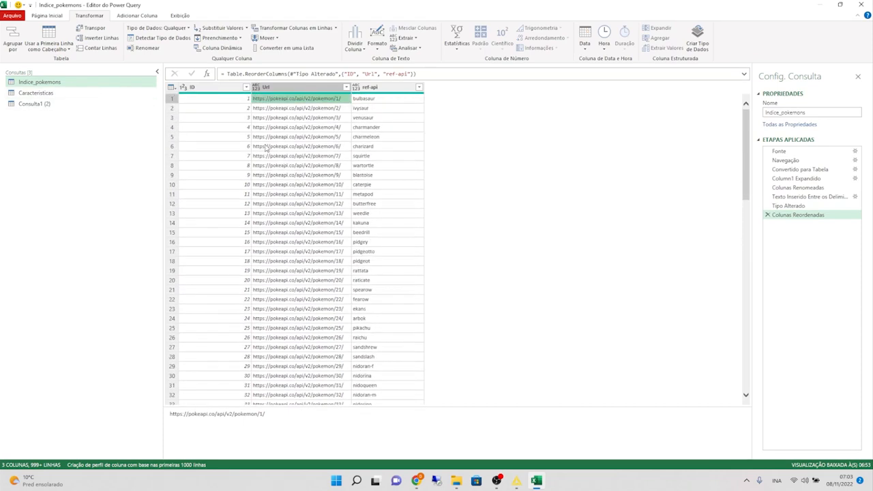
left_click(60, 95)
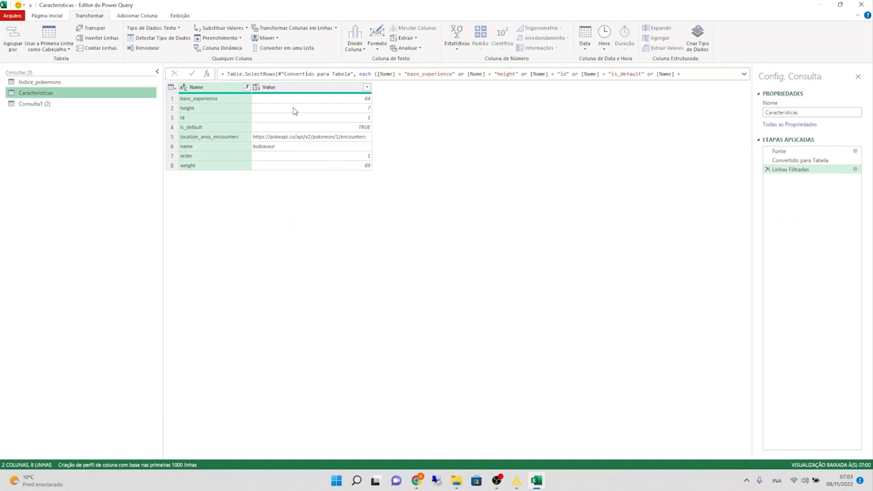
left_click(332, 138)
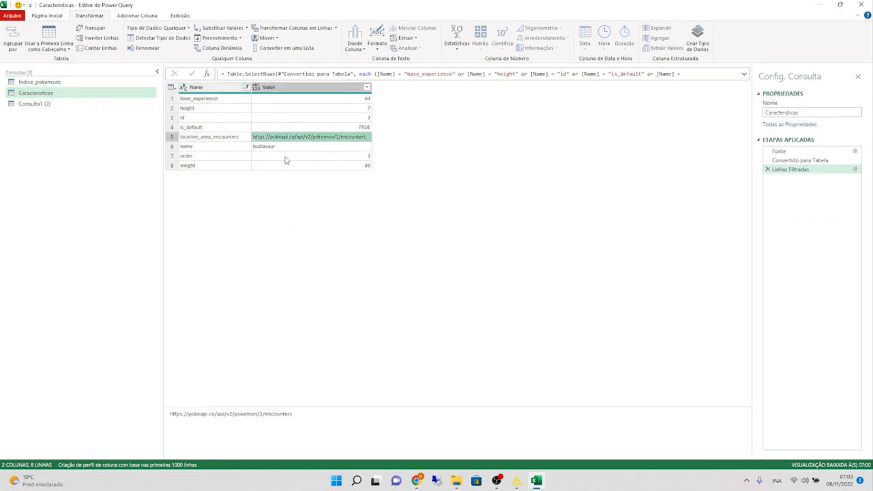
left_click(51, 82)
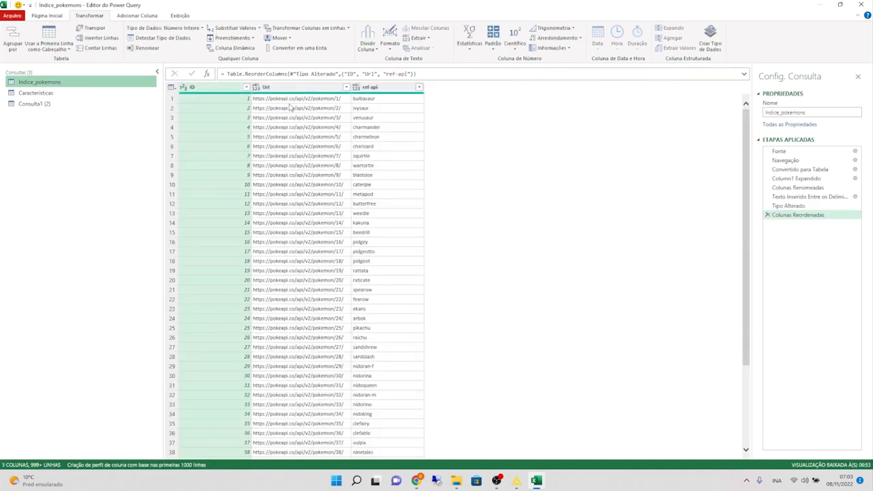
left_click(290, 107)
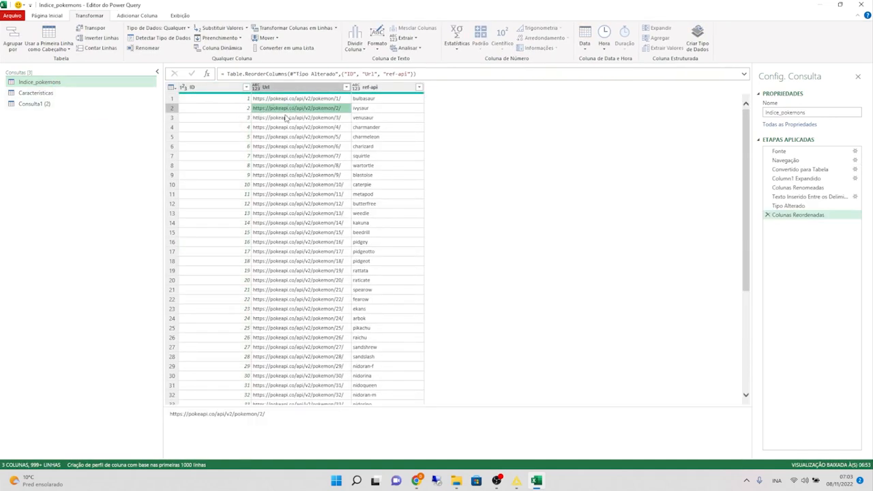
left_click(312, 118)
left_click(264, 107)
left_click(87, 94)
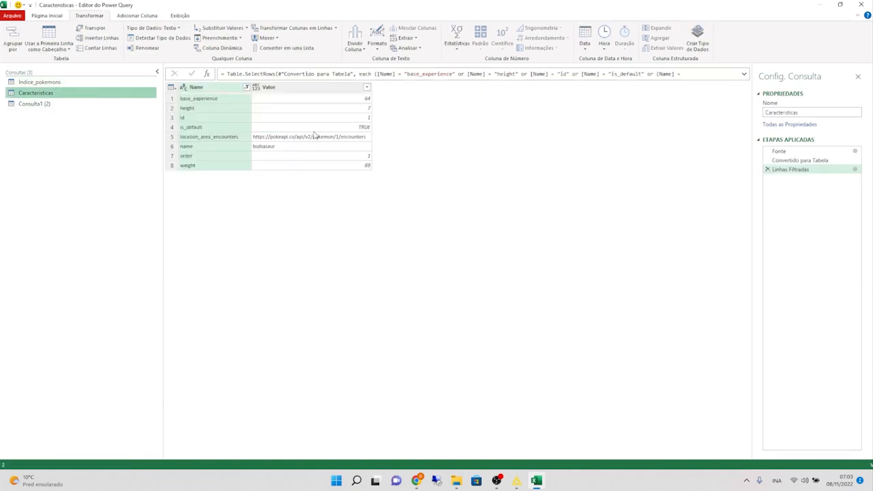
left_click(68, 82)
left_click(29, 95)
left_click(43, 82)
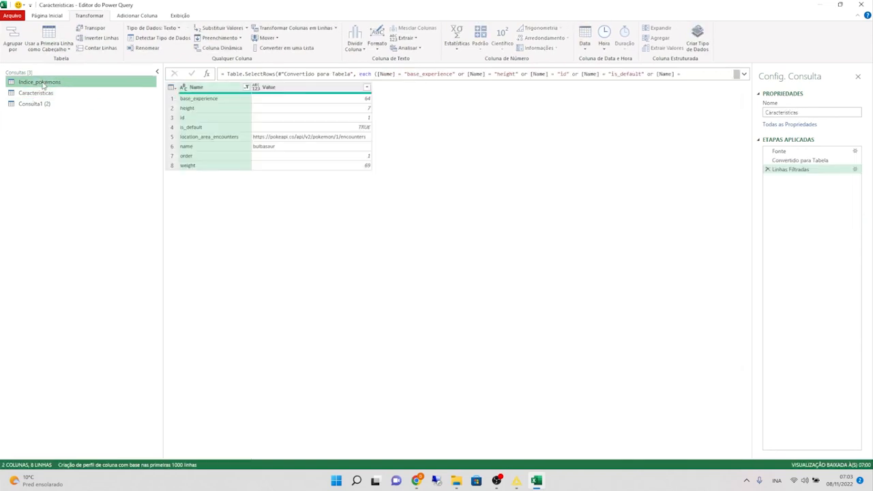
right_click(42, 81)
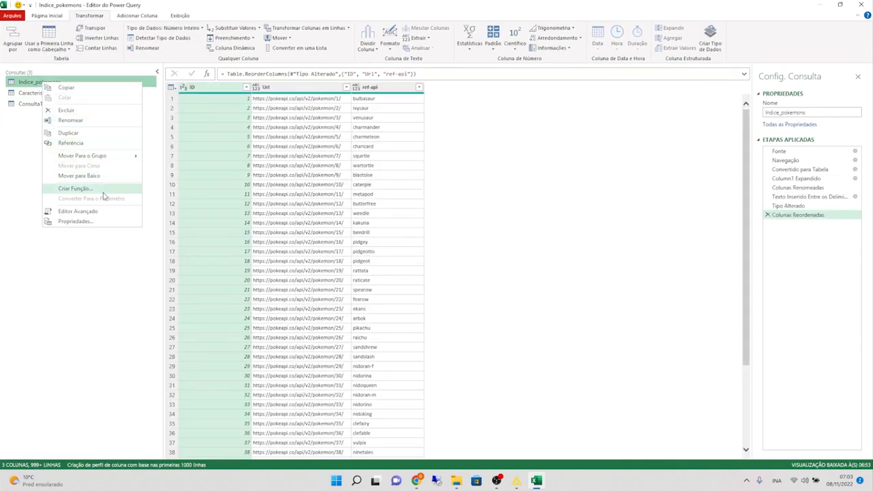
left_click(32, 82)
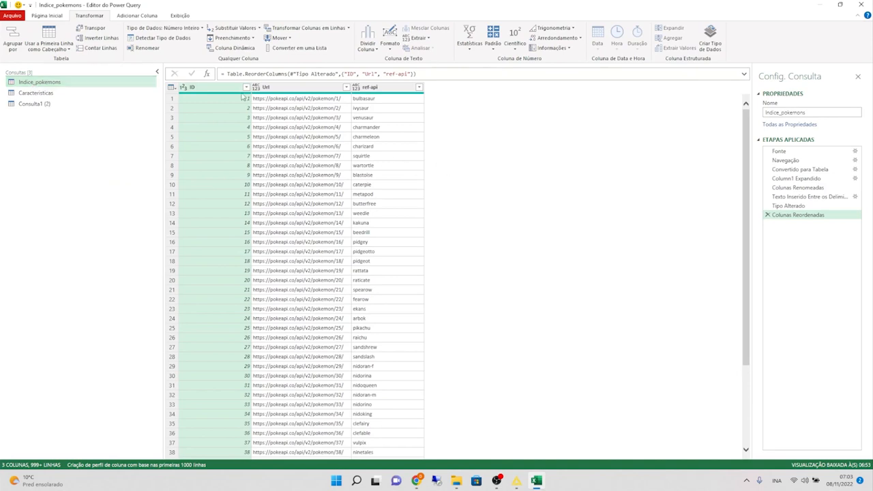
right_click(220, 90)
left_click(199, 115)
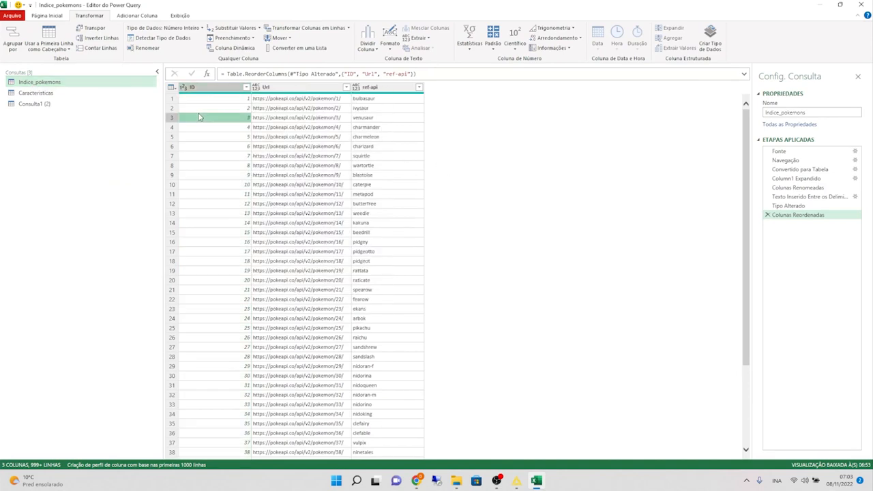
right_click(219, 89)
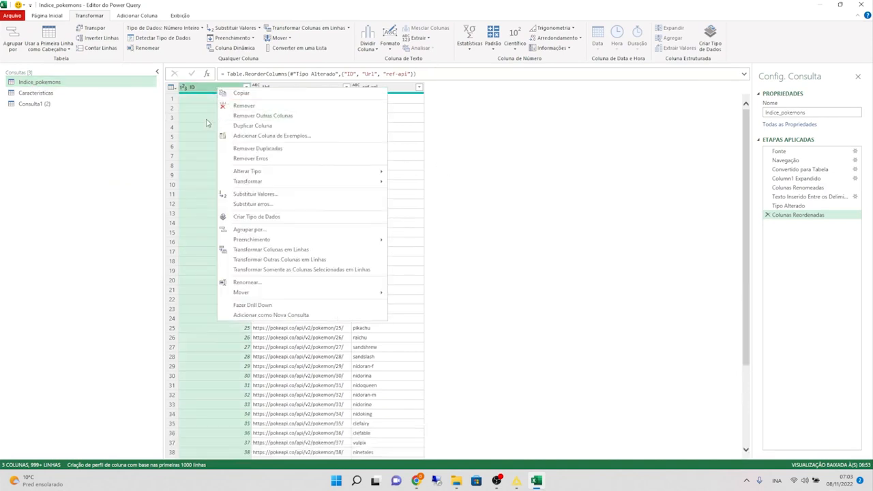
key("Escape")
left_click(283, 89)
left_click(219, 89)
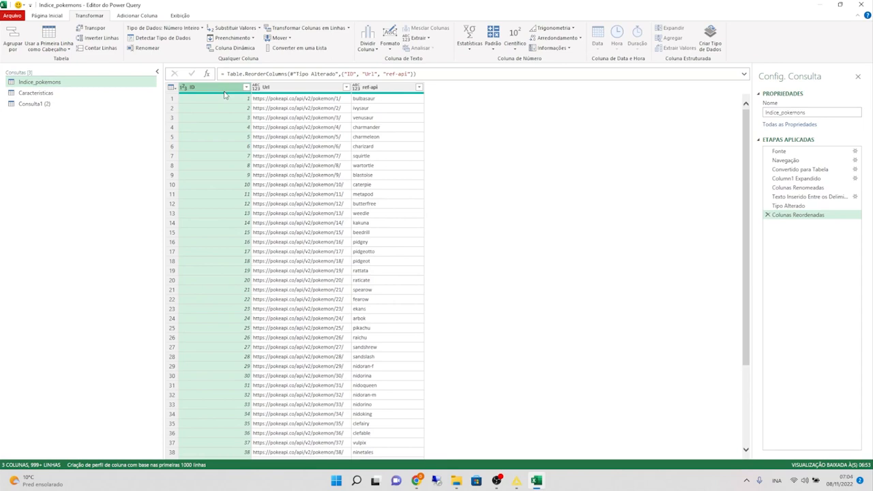
right_click(224, 94)
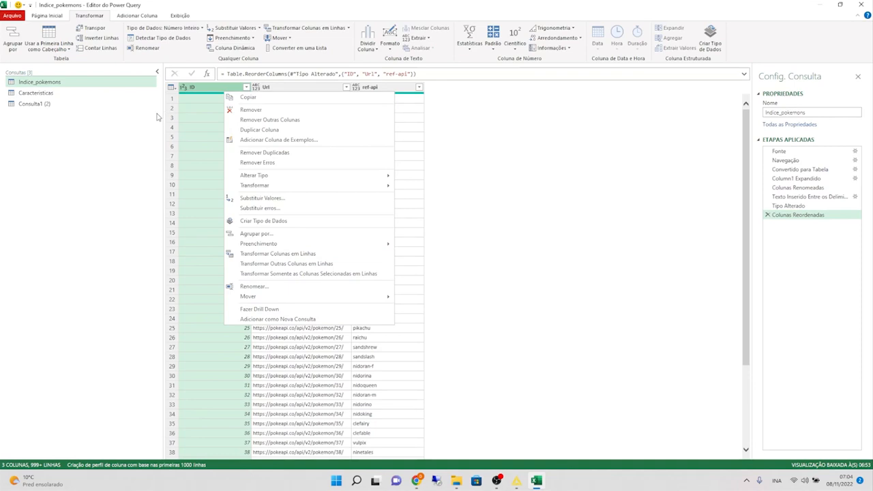
Step: Create a reference query from Indice_pokemons and place it directly below Indice_pokemons in the query list
left_click(56, 93)
left_click(56, 82)
right_click(56, 83)
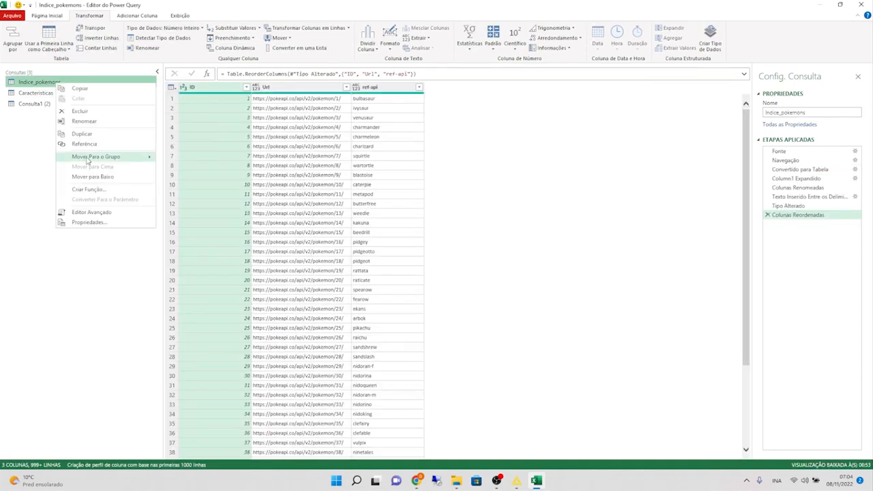
key("Escape")
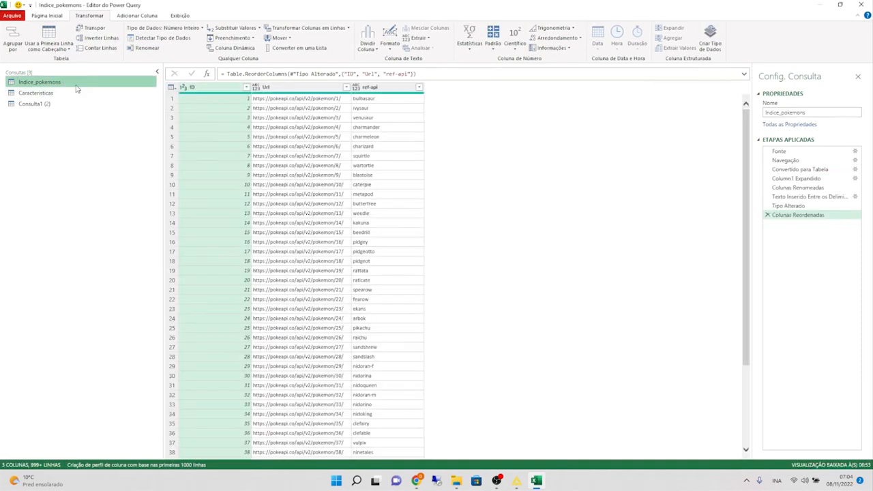
right_click(77, 87)
left_click(99, 145)
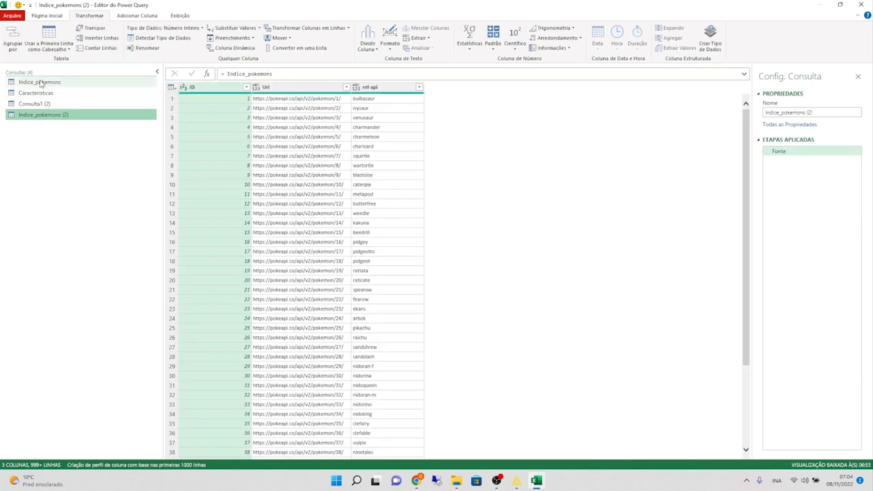
left_click_drag(49, 116, 46, 87)
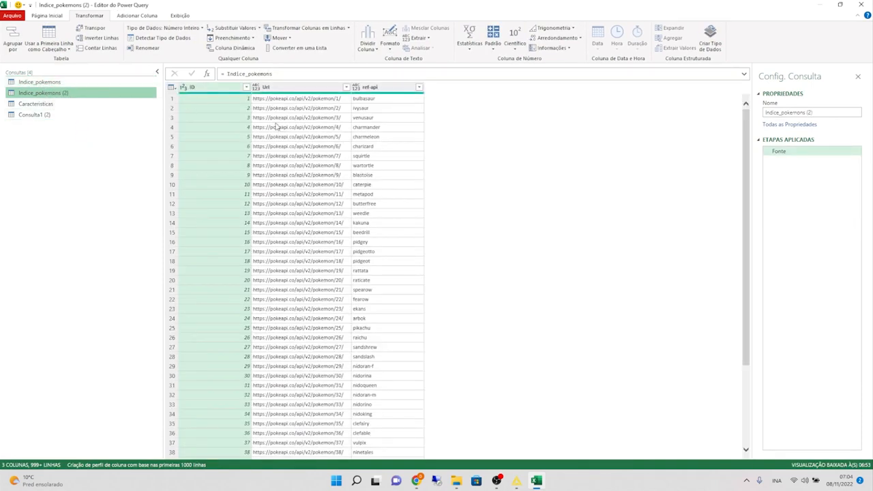
Step: Remove the Url and ref-api columns from the referenced query and rename it as tb-caracteristicas
left_click(288, 89)
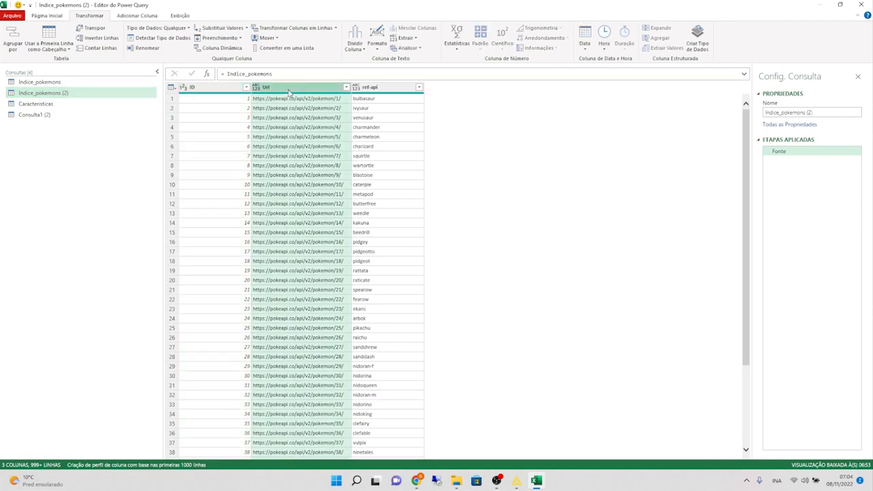
key("Right")
key("Delete")
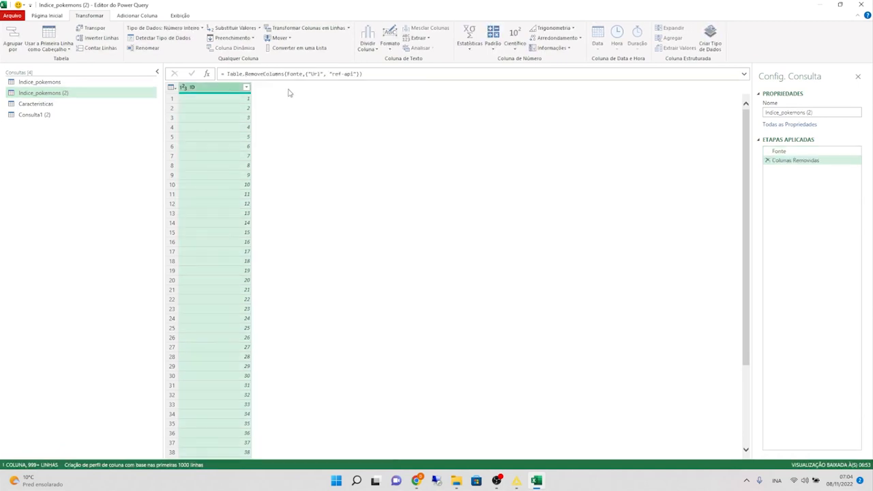
double_click(55, 89)
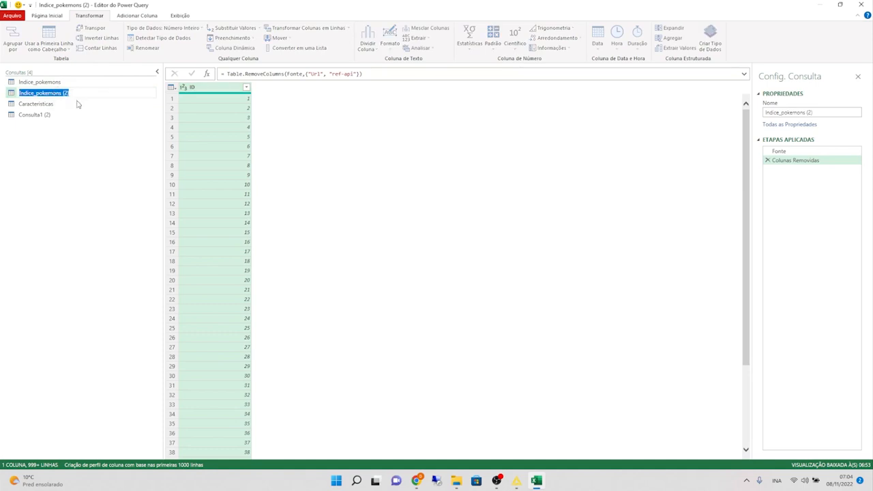
type("tb-caracteristicas")
key("Return")
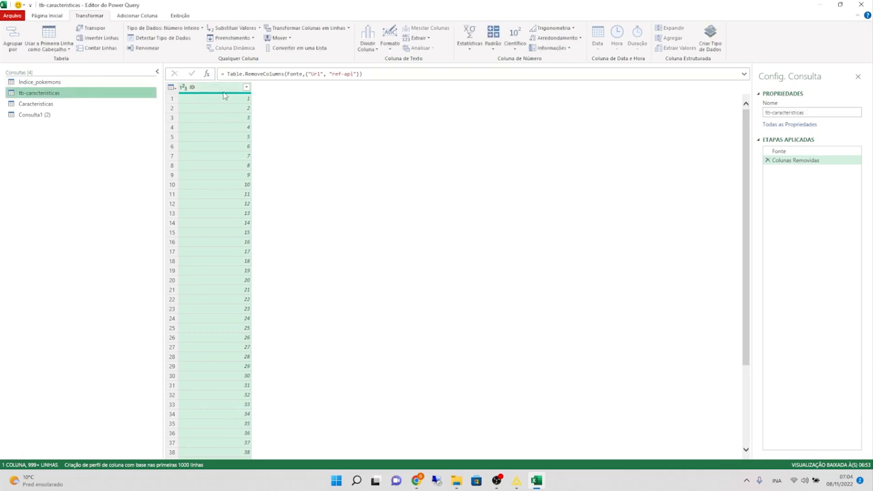
Step: Duplicate the Caracteristicas query and return to the original Caracteristicas
left_click(56, 104)
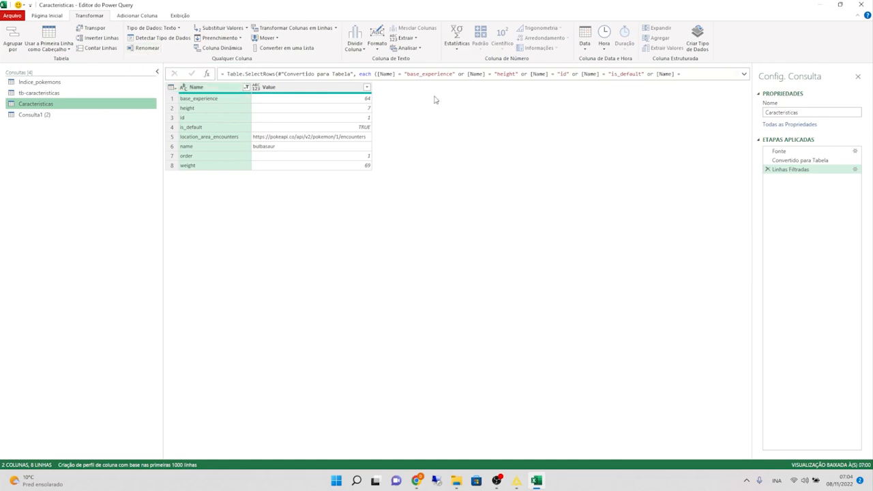
left_click(46, 16)
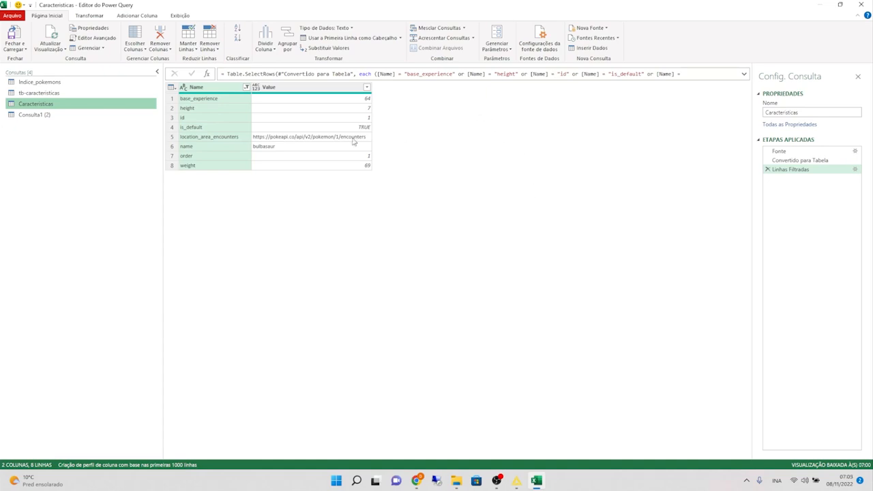
left_click(48, 83)
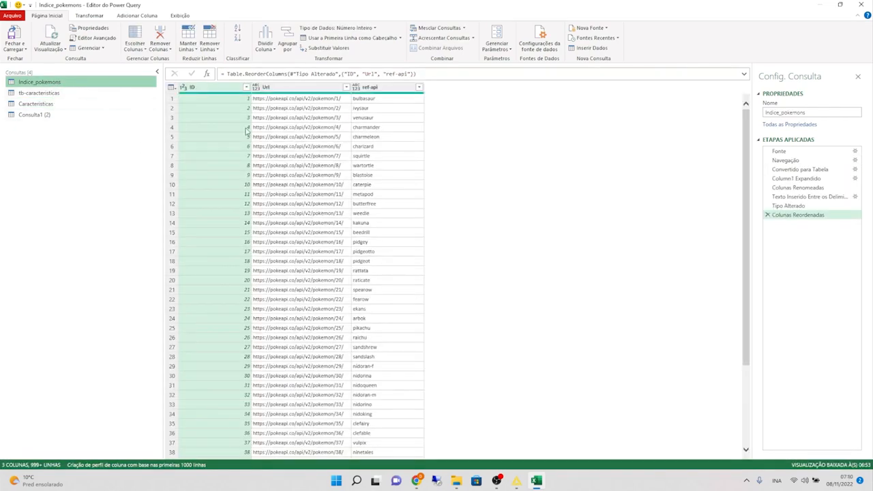
left_click(39, 103)
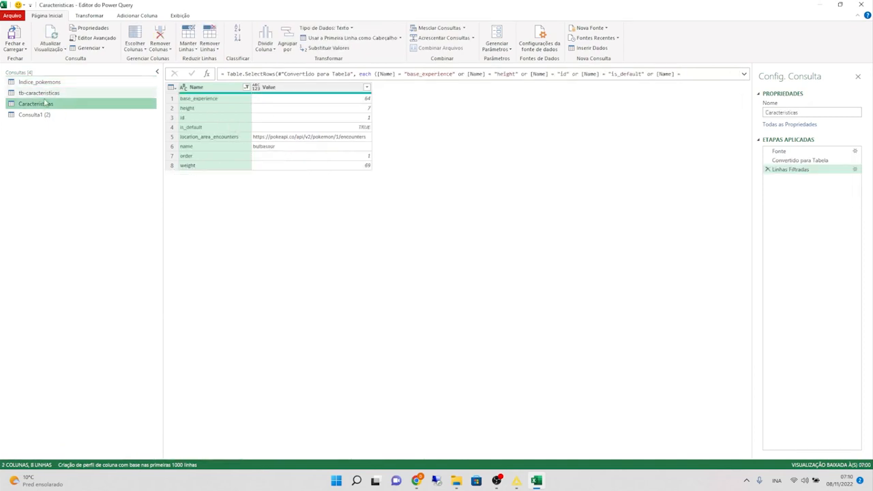
right_click(39, 107)
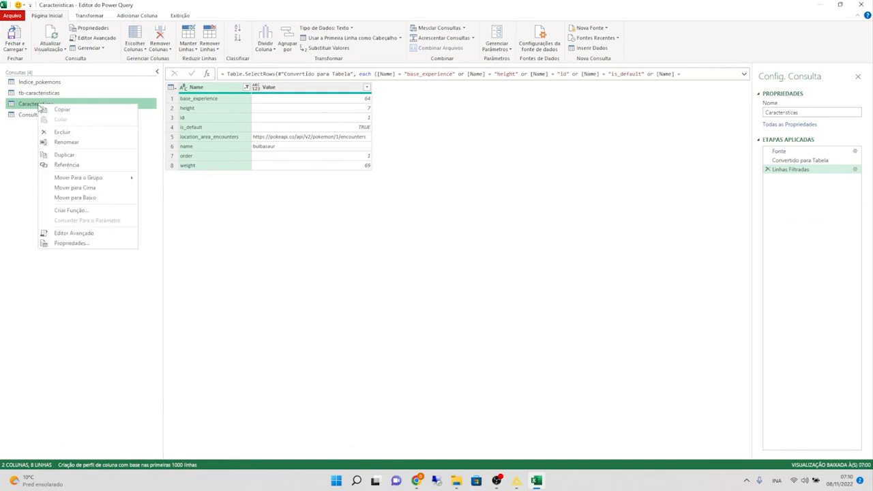
left_click(79, 157)
left_click(55, 103)
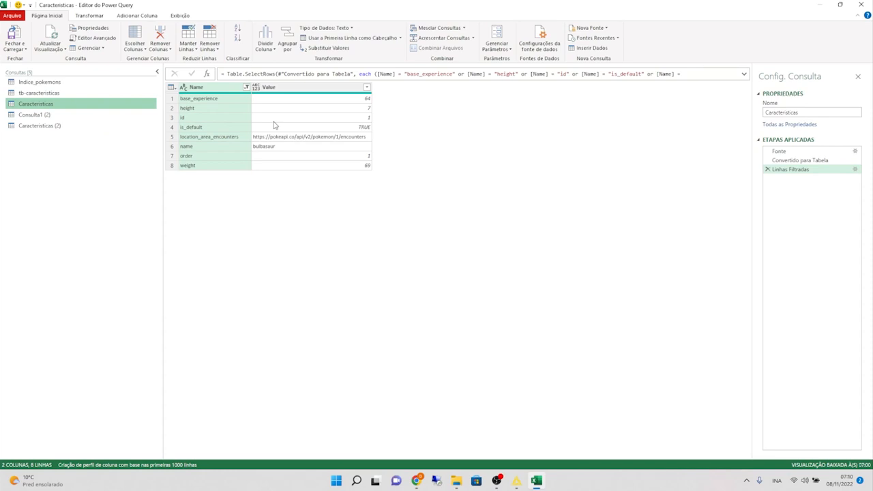
Step: Open the Caracteristicas query code in the Advanced Editor and insert an empty line above let
left_click(96, 38)
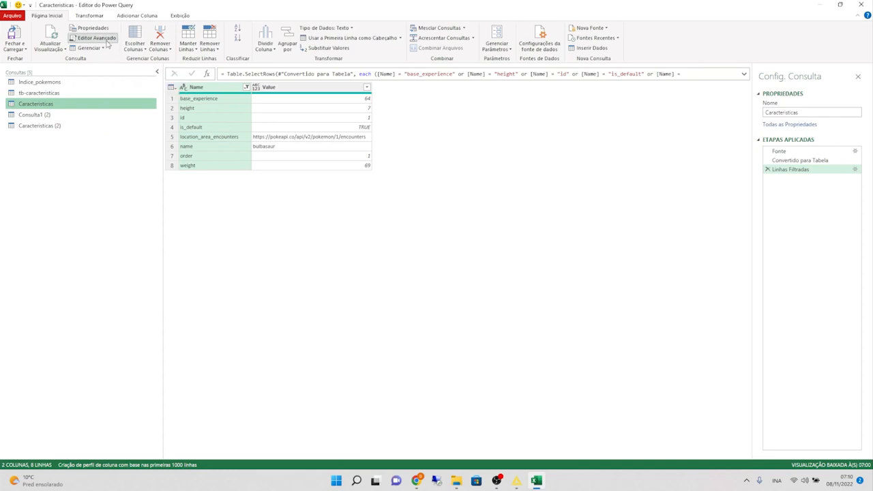
left_click_drag(366, 76, 392, 176)
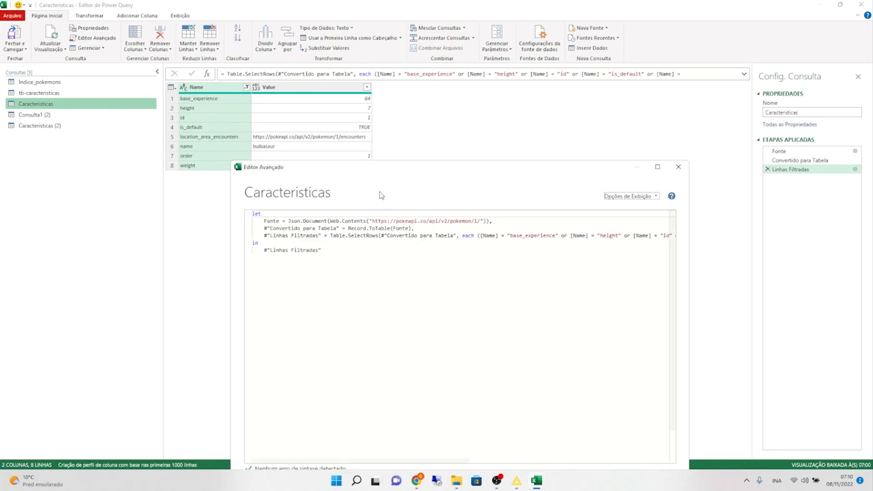
left_click_drag(382, 169, 344, 43)
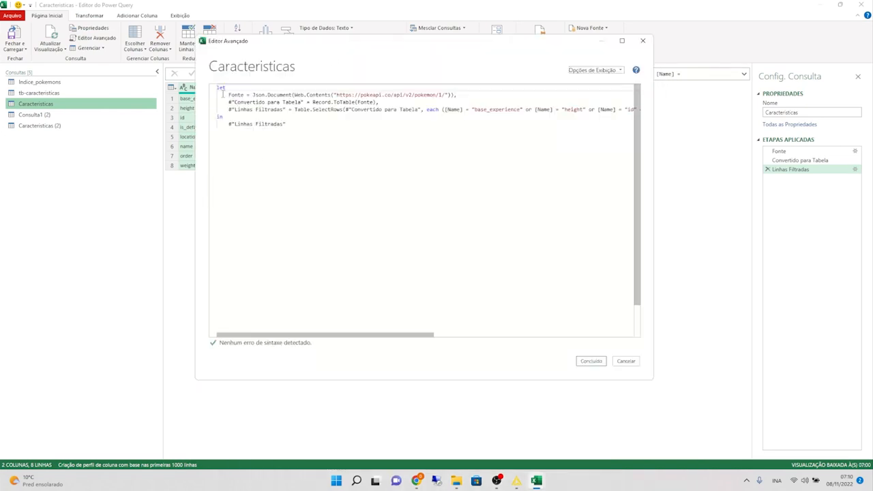
left_click(219, 89)
key("Return")
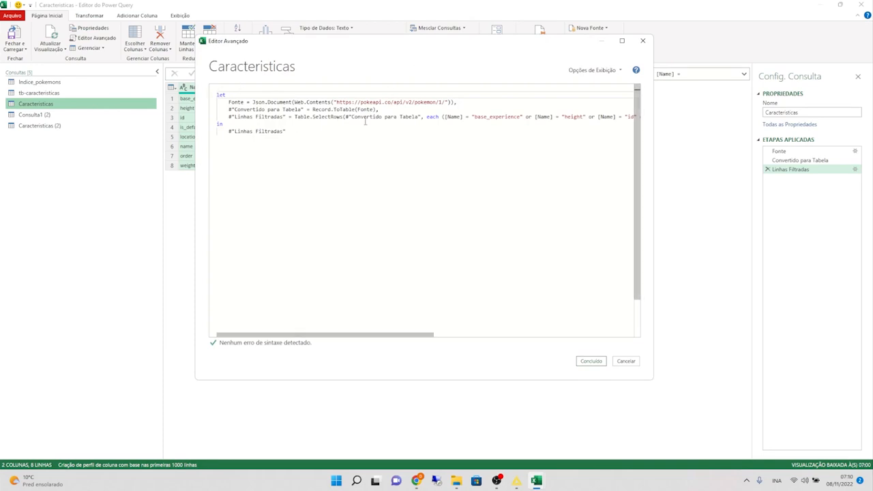
left_click_drag(376, 48, 373, 129)
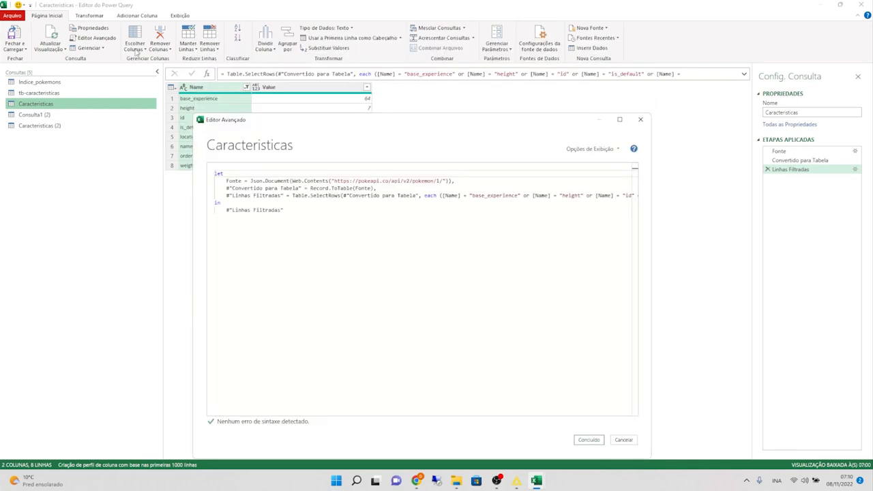
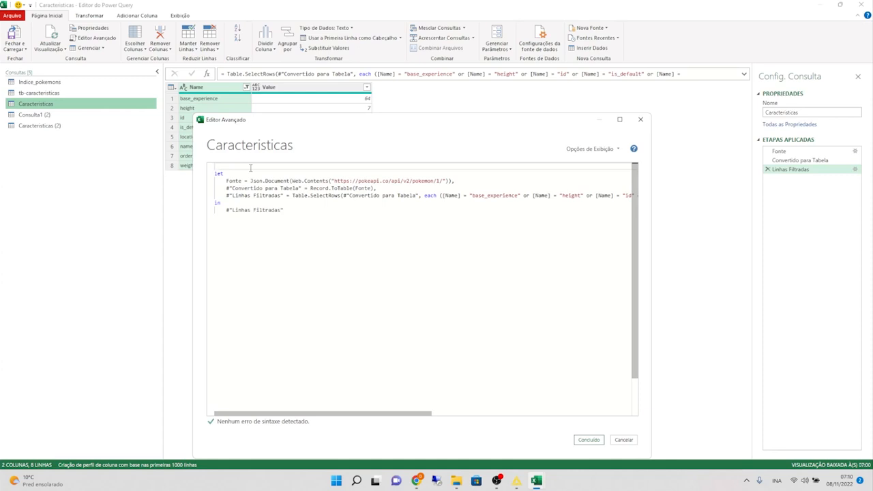
Step: Write the function header (ID) => above the let block, replacing the first parameter name url with ID
type("(")
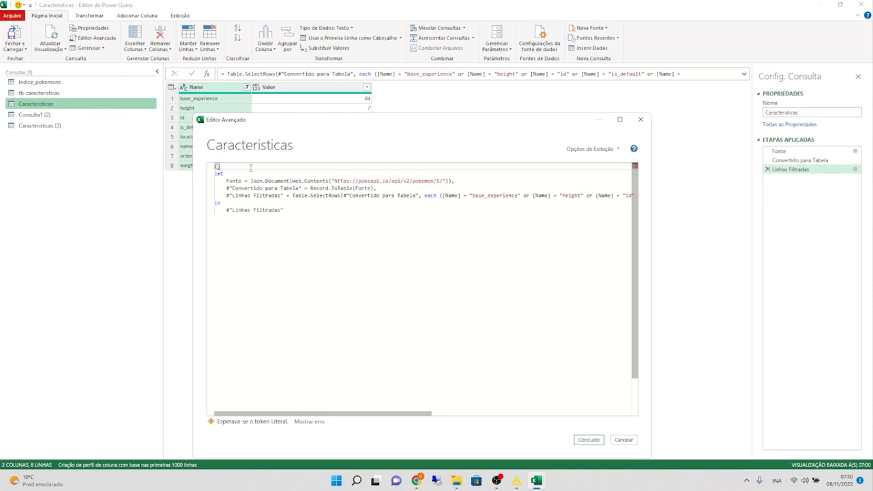
type("url")
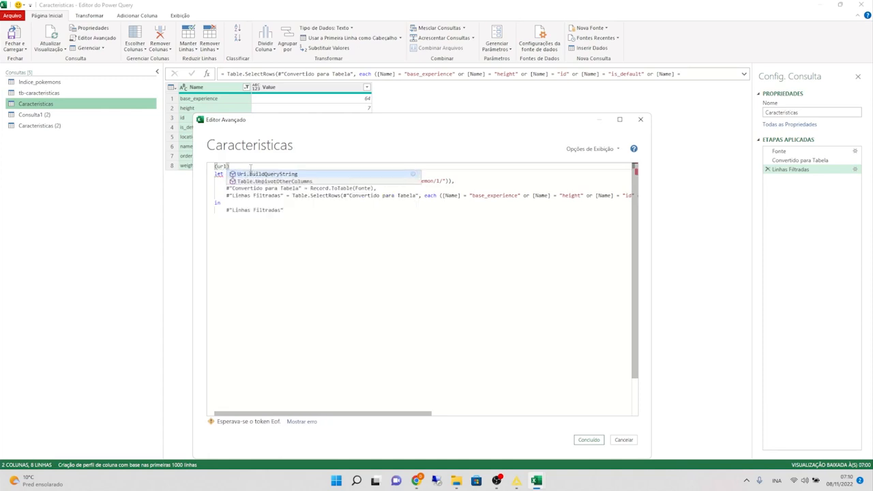
key("Right")
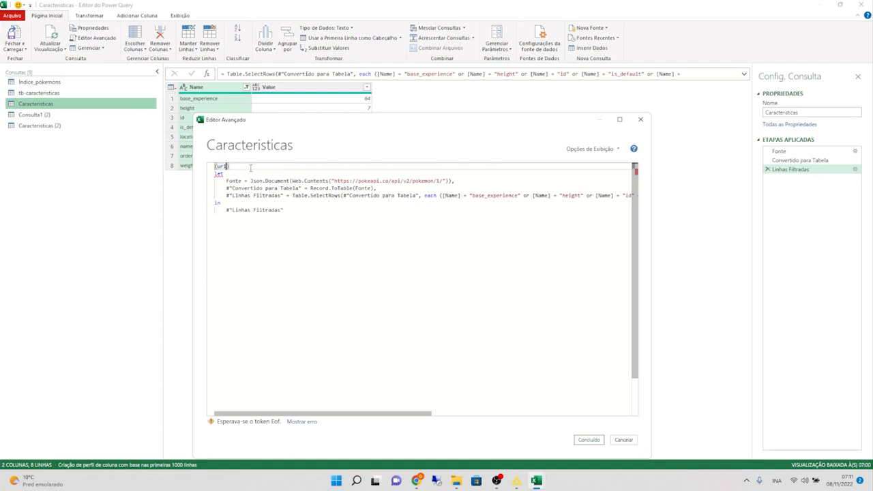
key("Left")
key("shift+Left")
key("shift+Left")
key("shift+Left")
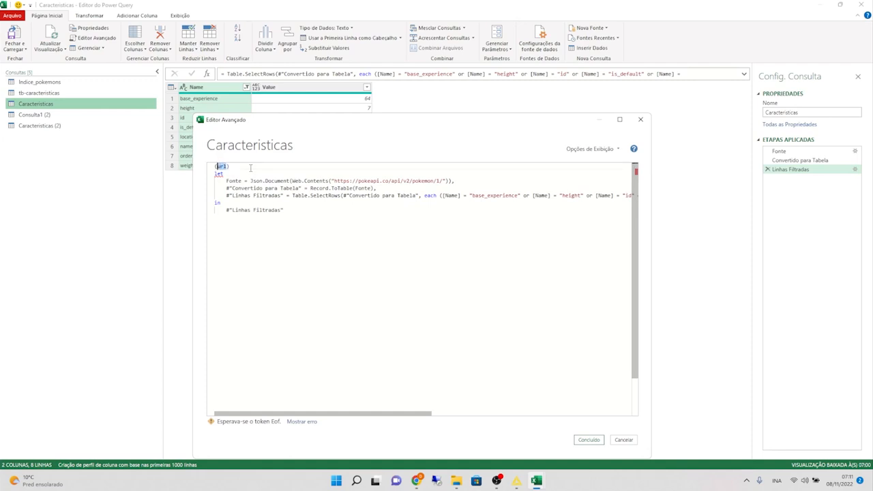
type("ID")
key("Right")
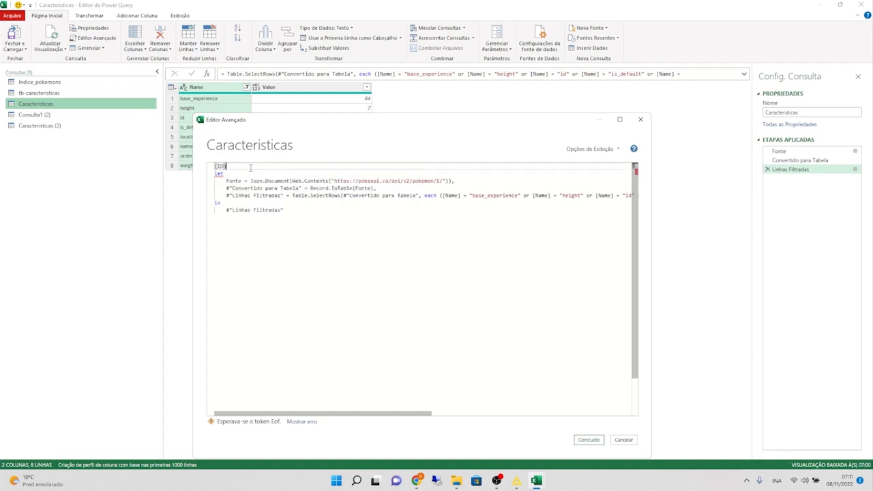
type("=>")
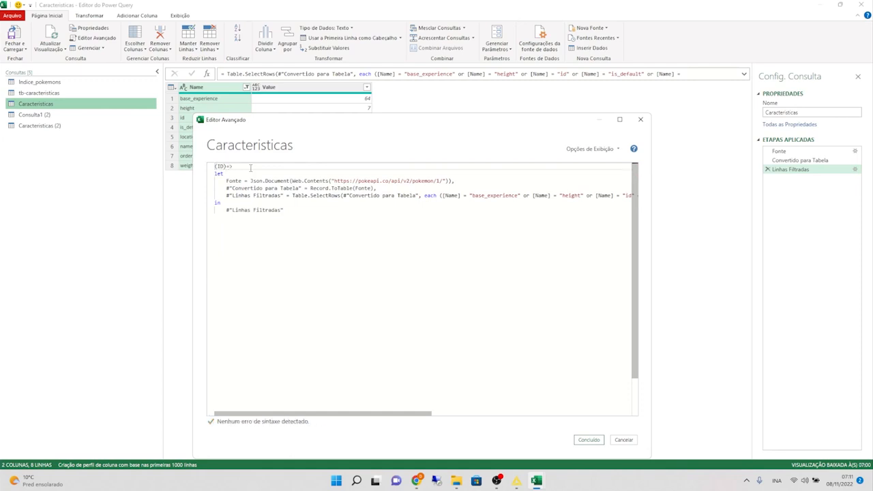
left_click(225, 166)
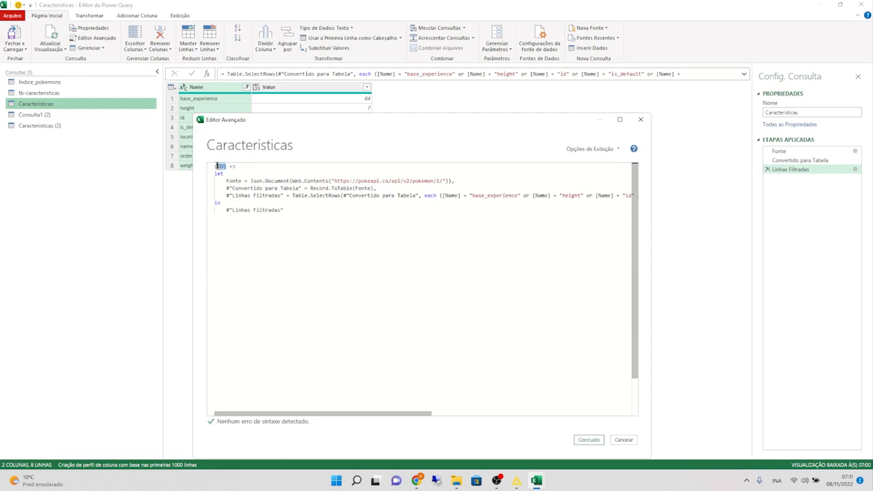
left_click(236, 166)
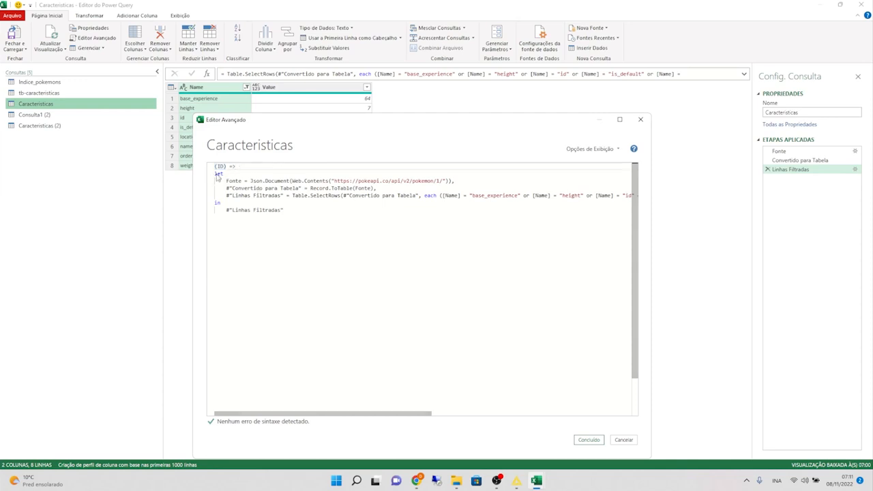
left_click_drag(215, 174, 294, 217)
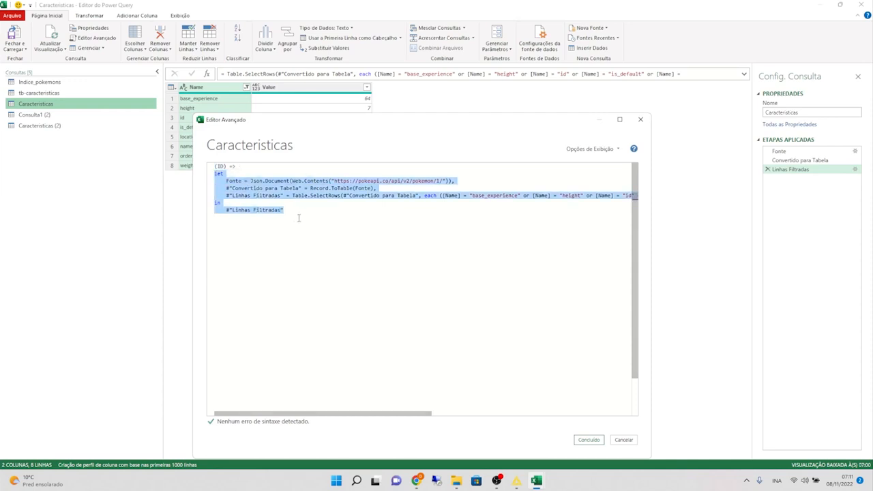
Step: Replace the 1 in the Fonte step's URL with two double quotes, splitting the address between pokemon/ and the final slash
left_click(366, 196)
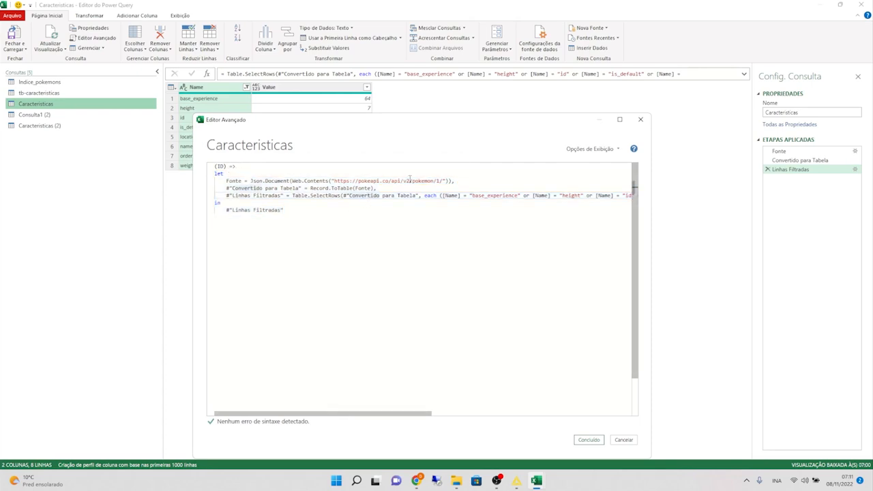
left_click(227, 166)
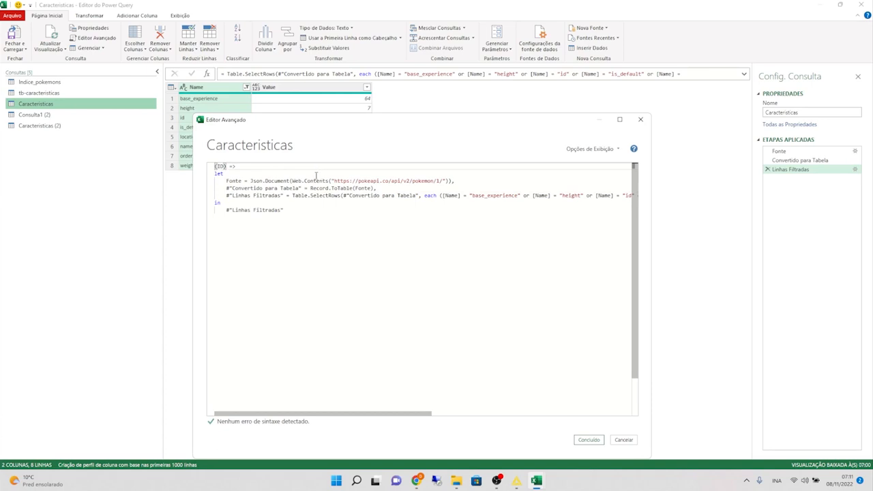
left_click(442, 181)
key("BackSpace")
left_click(440, 180)
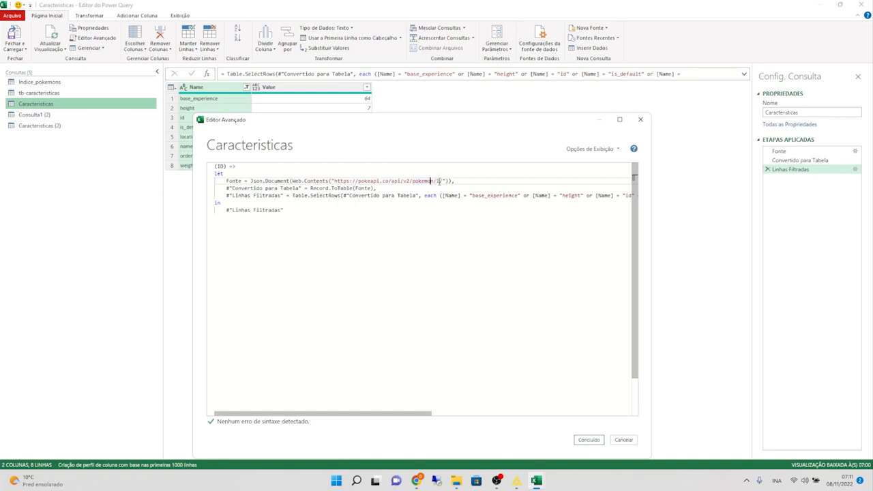
left_click_drag(445, 180, 332, 181)
left_click(341, 183)
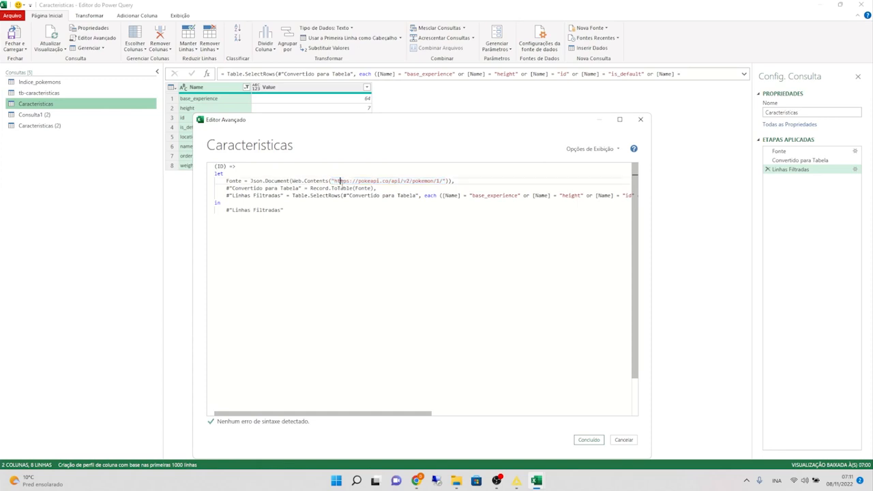
left_click(441, 180)
type("\"")
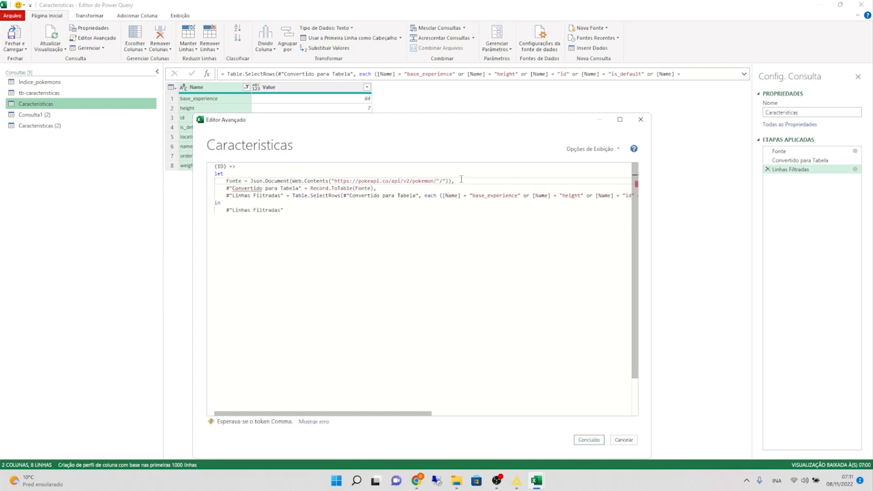
type("\"")
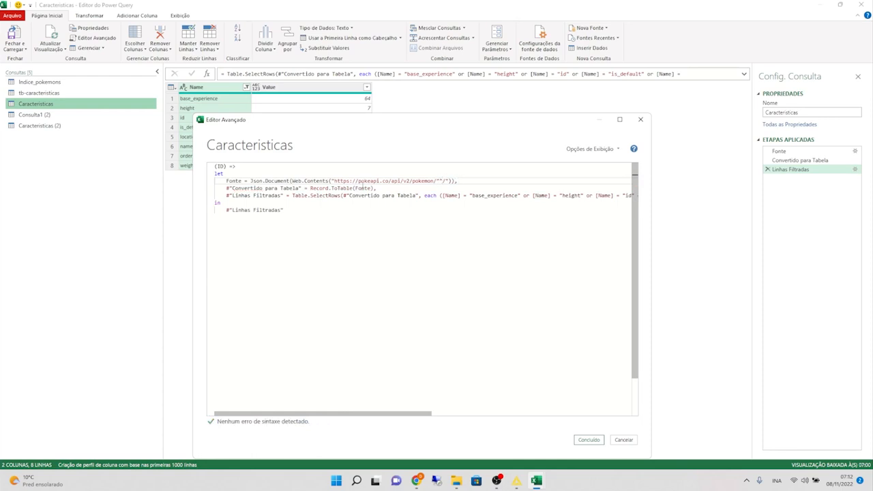
left_click_drag(332, 181, 437, 180)
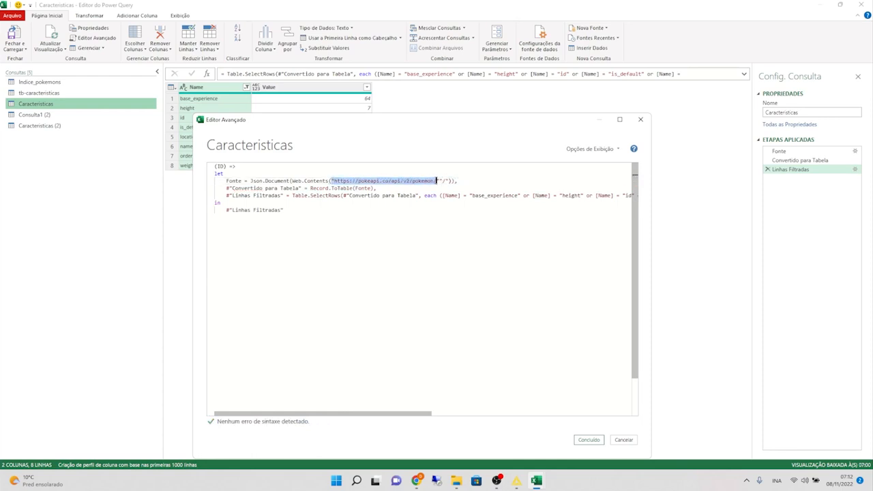
left_click(439, 181)
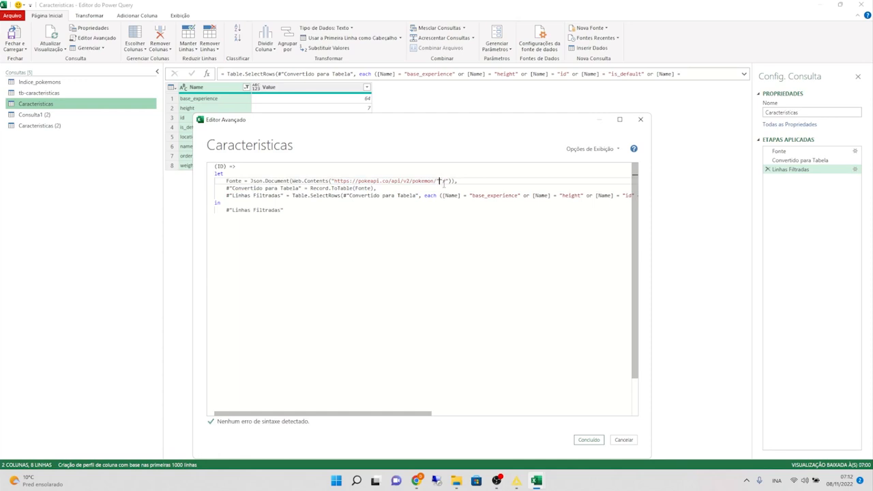
type("id")
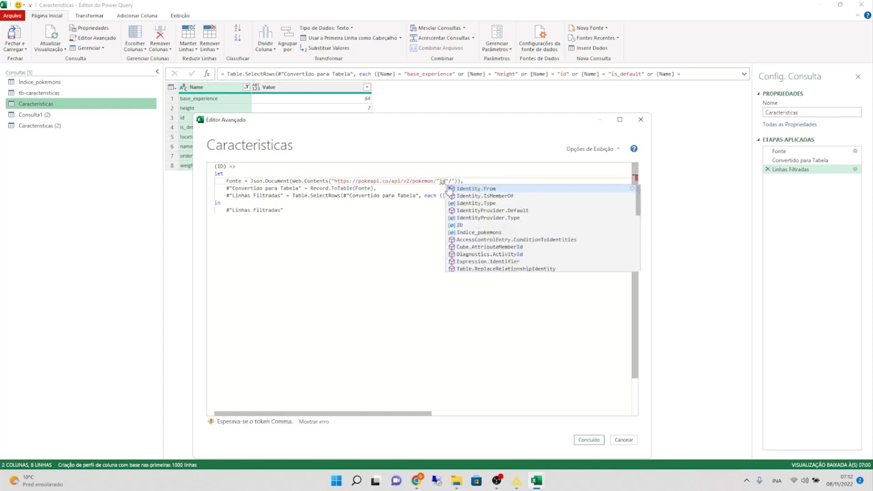
left_click(461, 224)
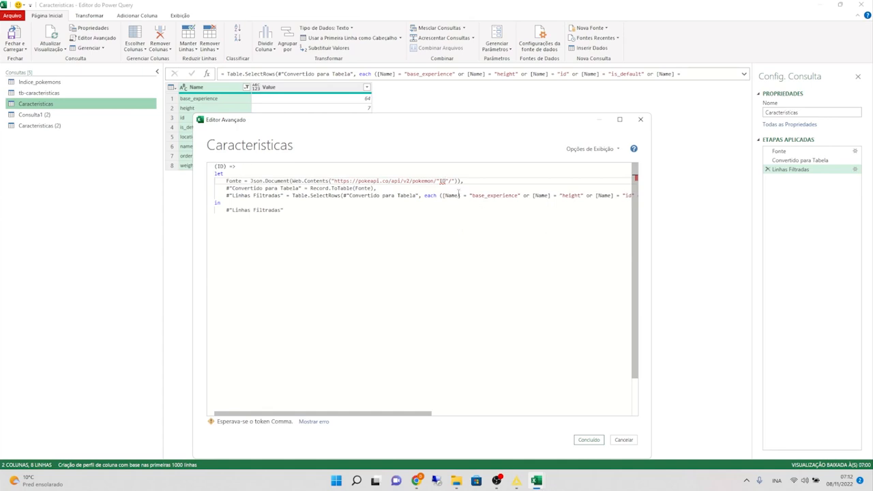
type("\"")
key("Left")
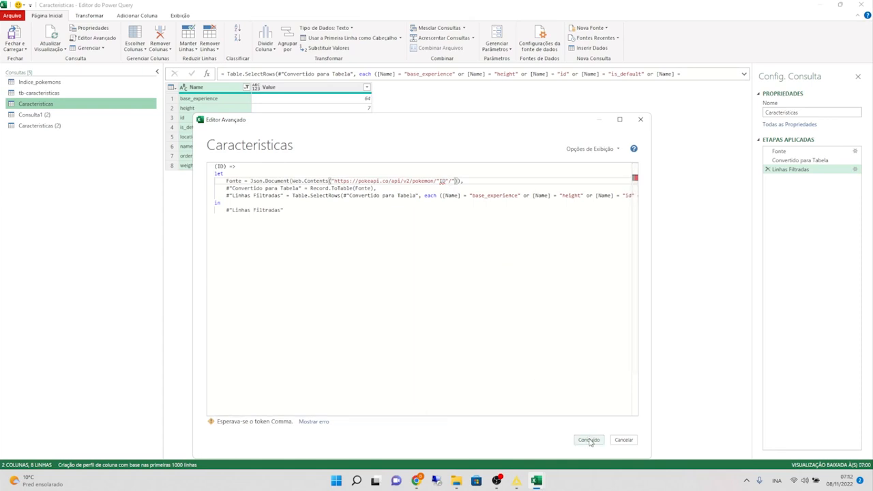
left_click(392, 212)
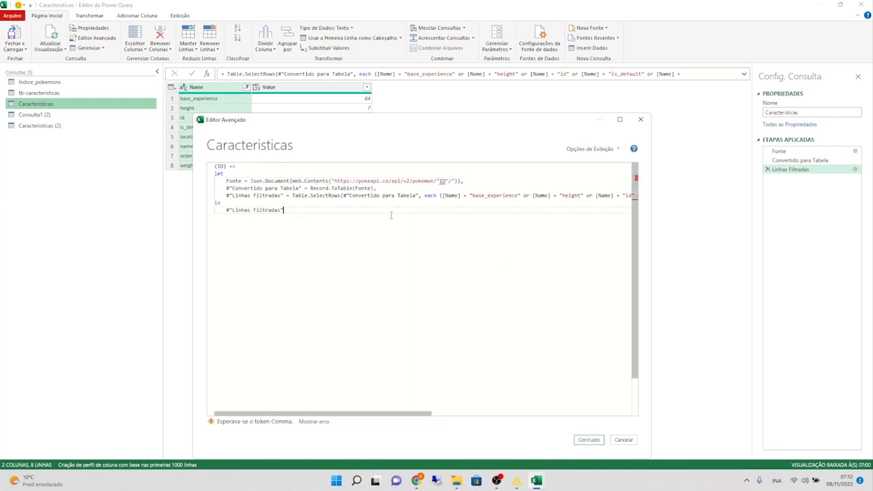
left_click(475, 180)
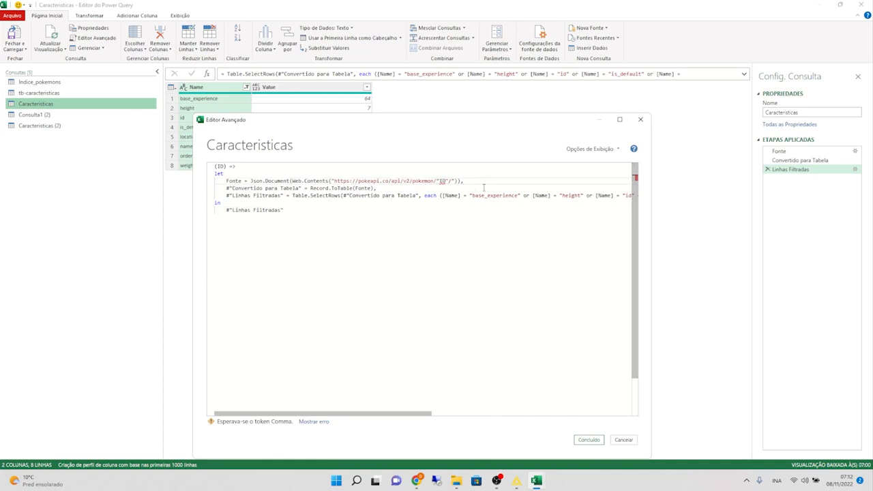
left_click(436, 180)
type("\",")
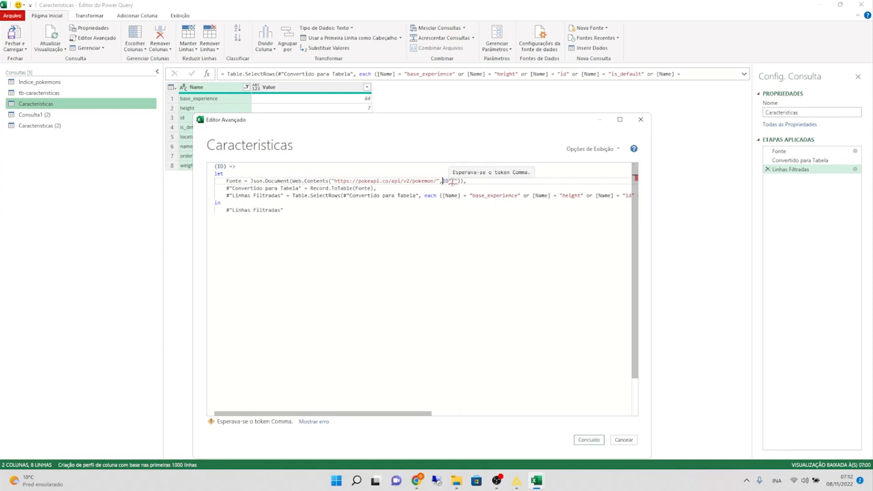
key("BackSpace")
type("&7")
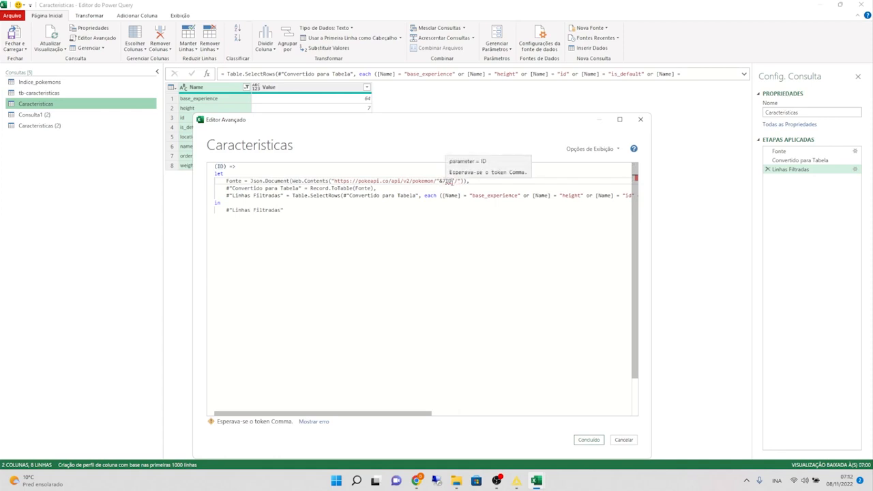
key("BackSpace")
left_click(449, 182)
type("&")
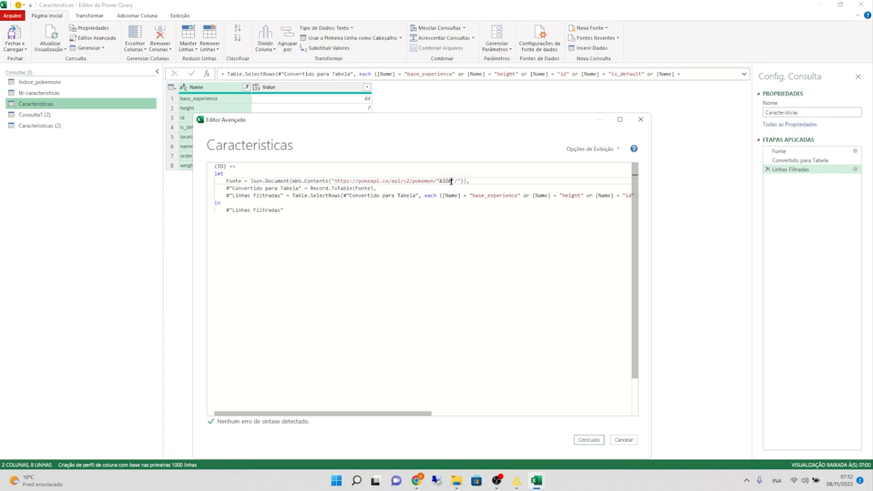
left_click(588, 440)
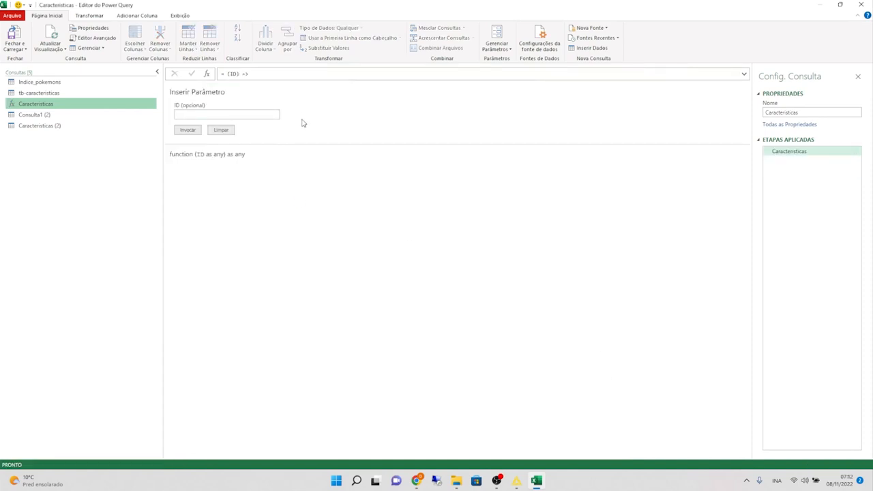
Step: Try invoking the Caracteristicas function with ID 5, read the error, and delete the invoked query
left_click(259, 115)
type("5")
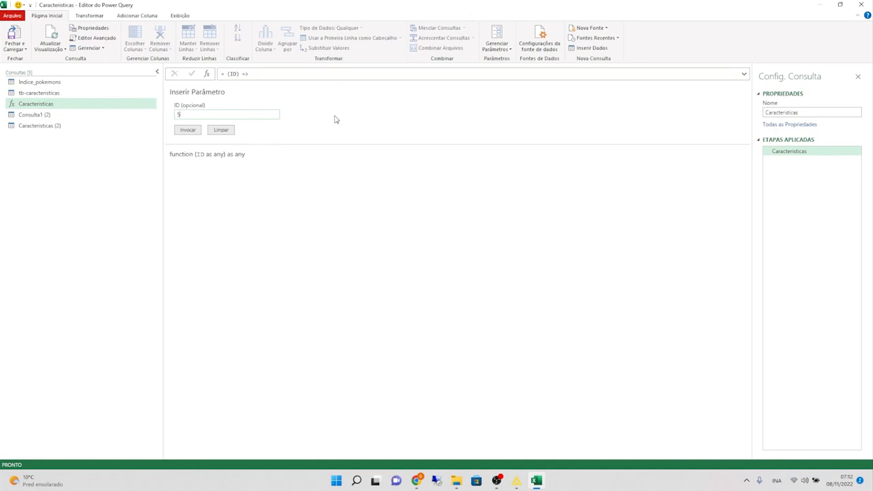
left_click(195, 130)
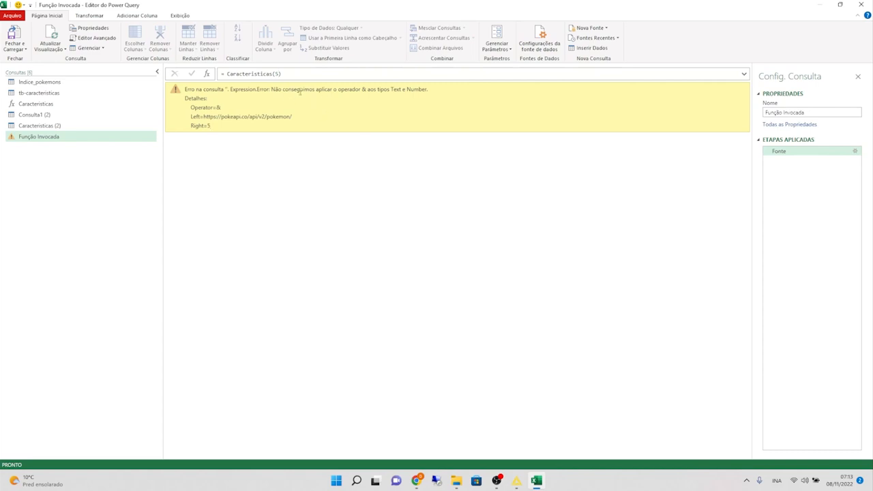
left_click_drag(282, 89, 404, 93)
left_click(384, 107)
left_click(78, 139)
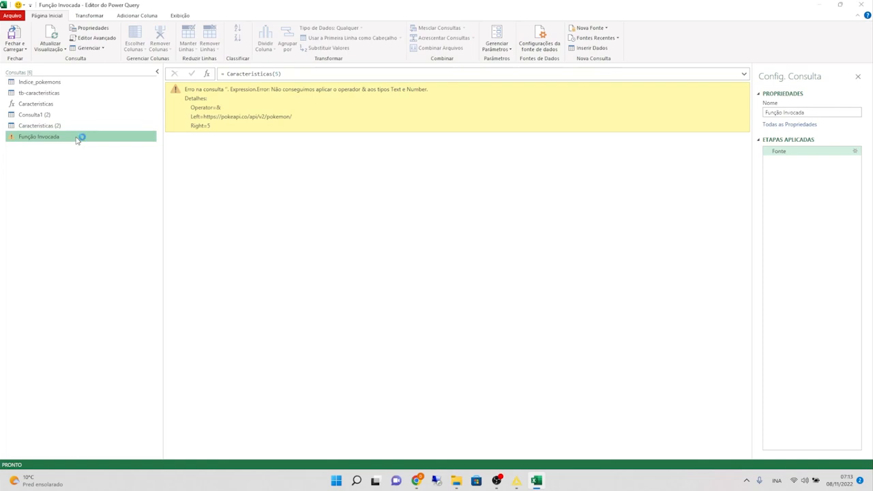
key("Delete")
key("Return")
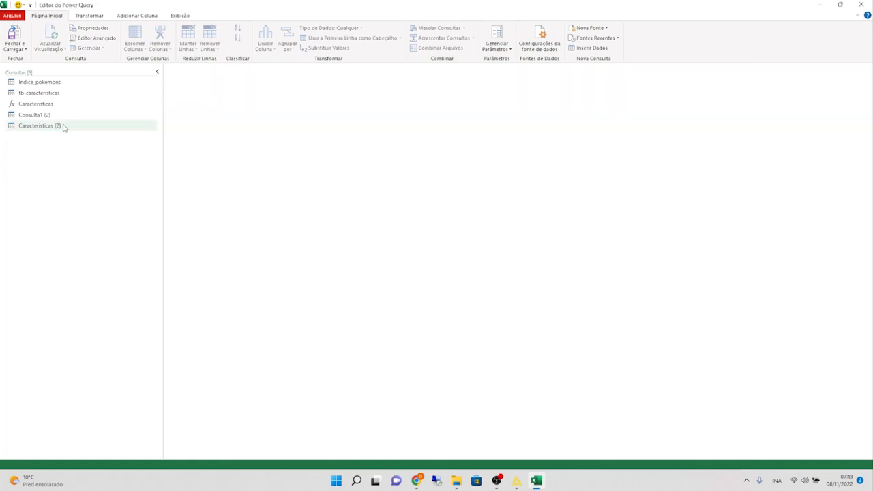
Step: Delete the Tipo Alterado step from the Indice_pokemons query and check the ID column in tb-caracteristicas
left_click(56, 116)
left_click(53, 103)
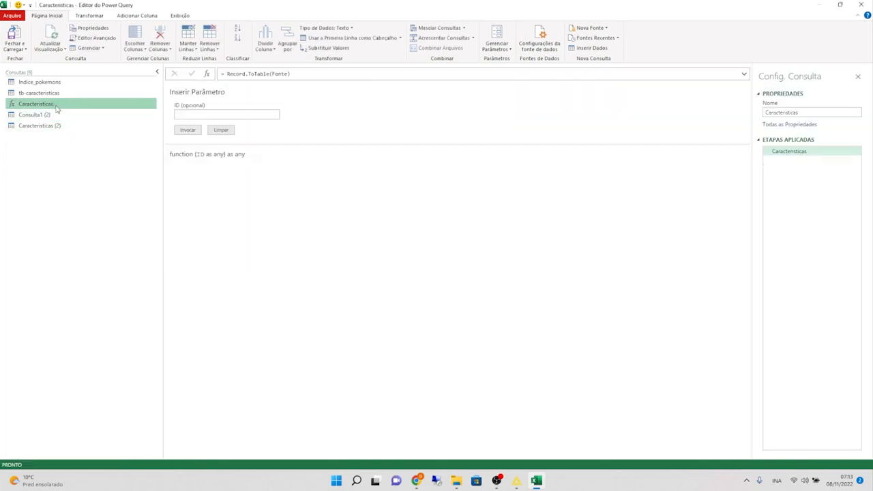
left_click(39, 116)
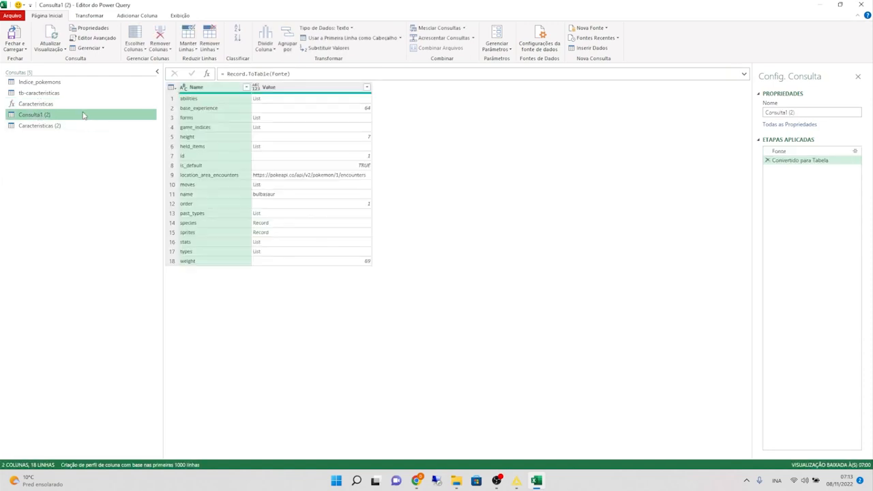
left_click(71, 105)
left_click(51, 93)
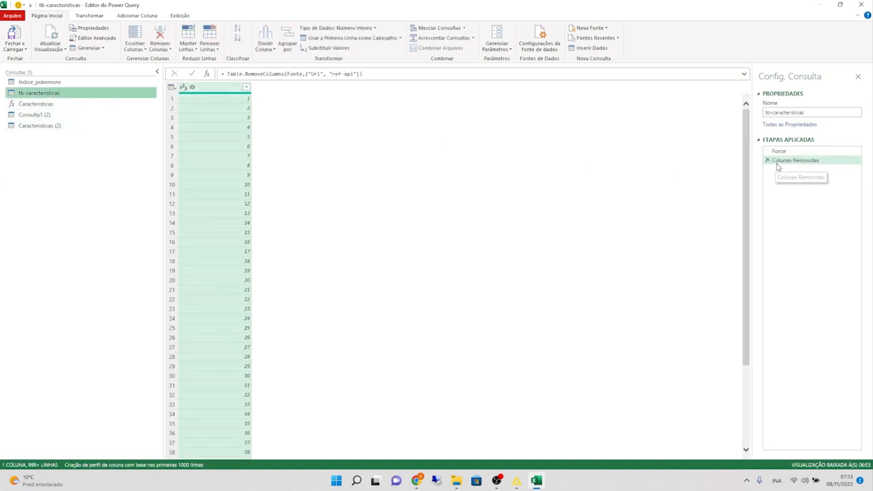
left_click(70, 82)
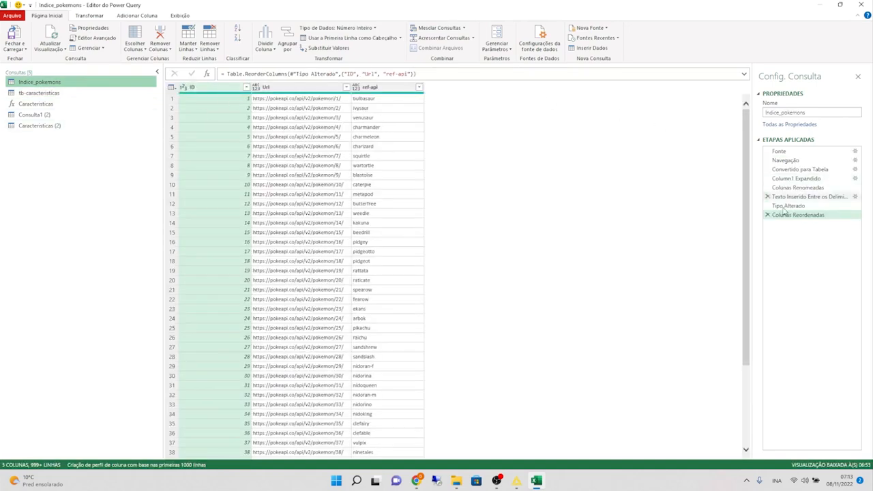
left_click(777, 206)
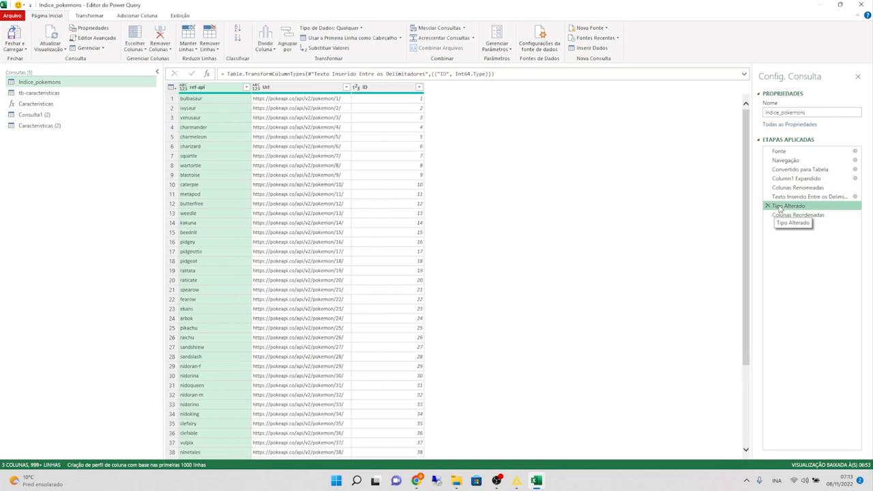
left_click(767, 206)
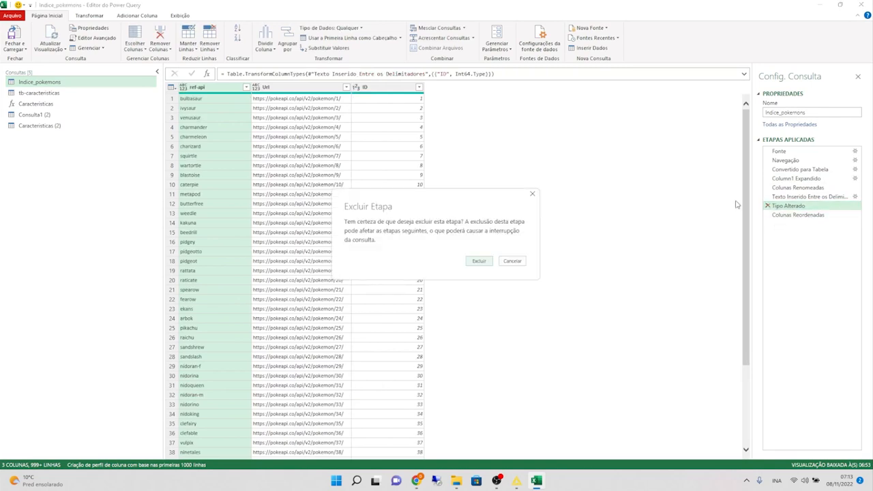
left_click(478, 261)
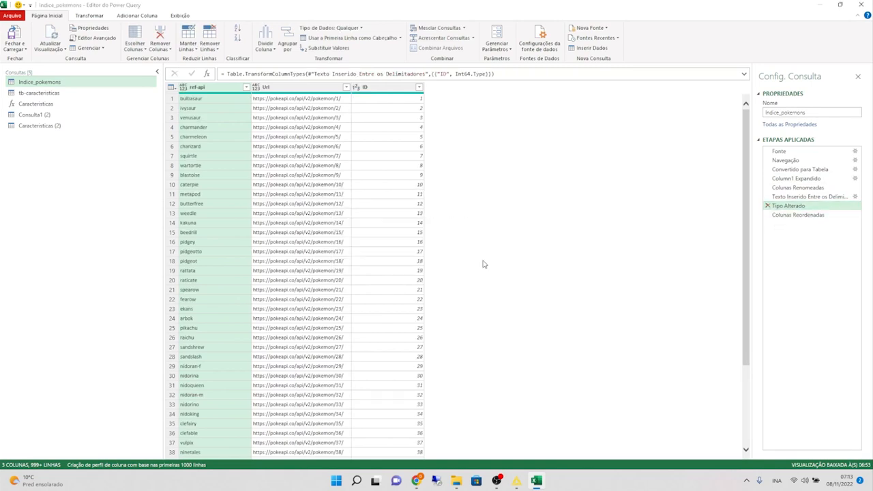
left_click(41, 93)
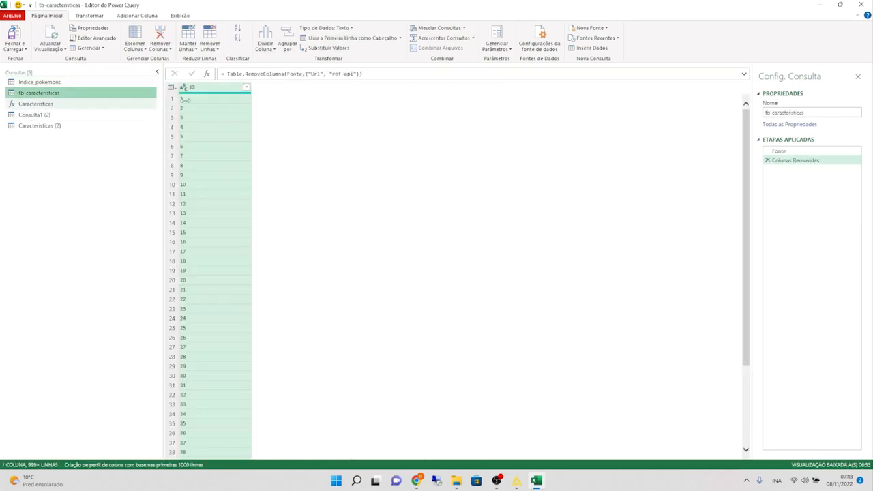
Step: Try invoking the Caracteristicas function with ID "1" in double quotes, and delete the invoked query
left_click(42, 104)
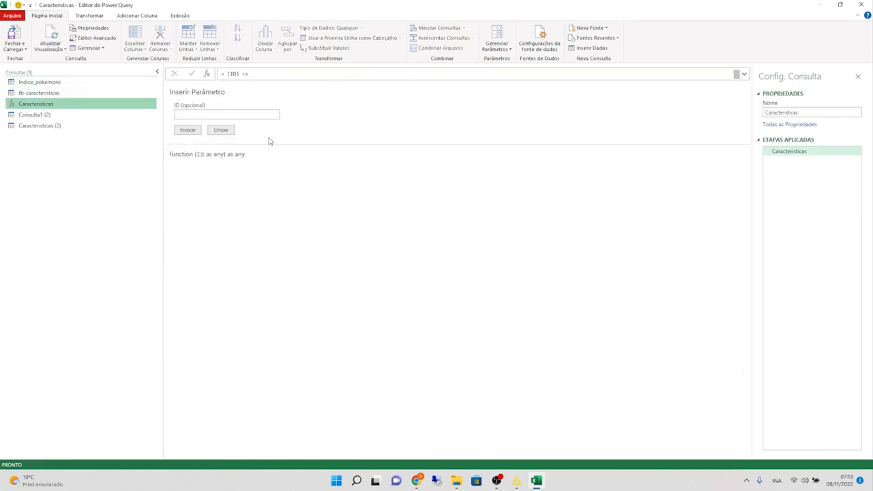
left_click(208, 115)
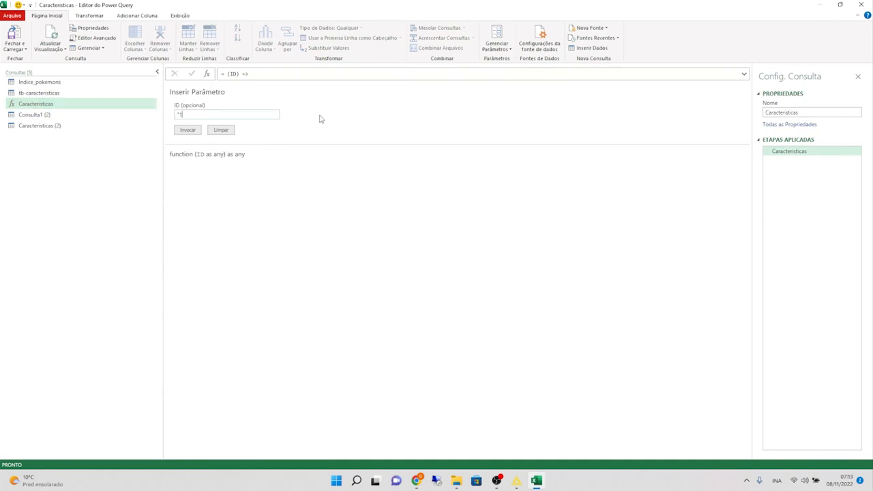
type("\"1\"")
left_click(194, 132)
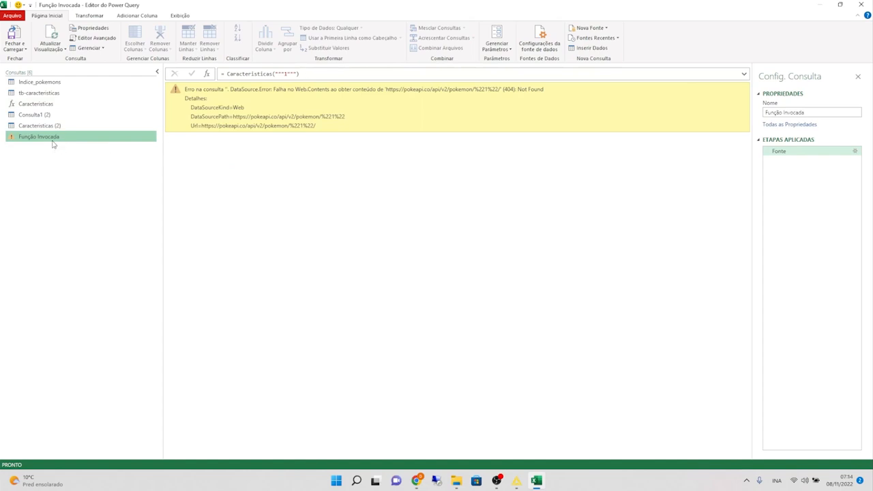
key("Delete")
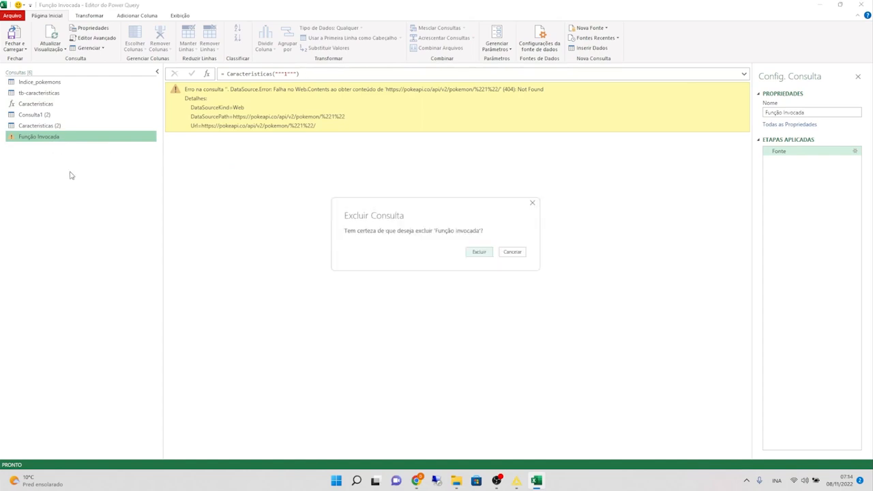
key("Return")
Step: Try invoking the Caracteristicas function with ID '1' in single quotes, and delete the invoked query
left_click(45, 115)
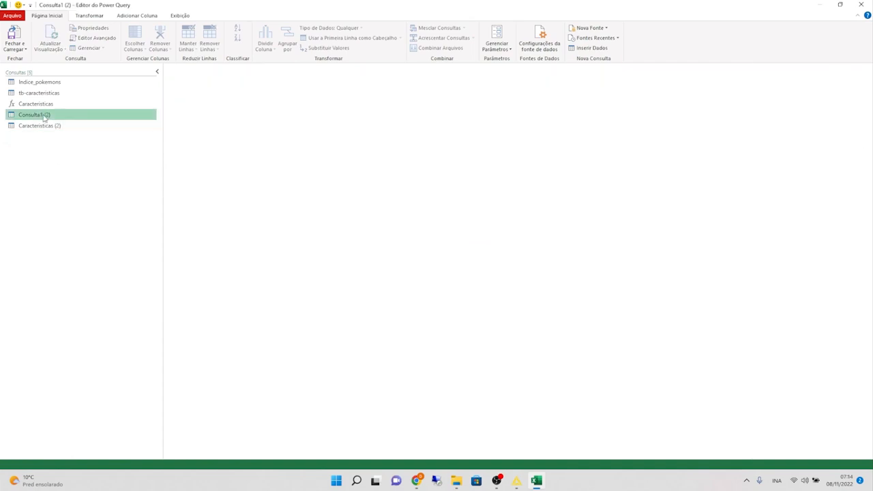
left_click(41, 104)
left_click(262, 115)
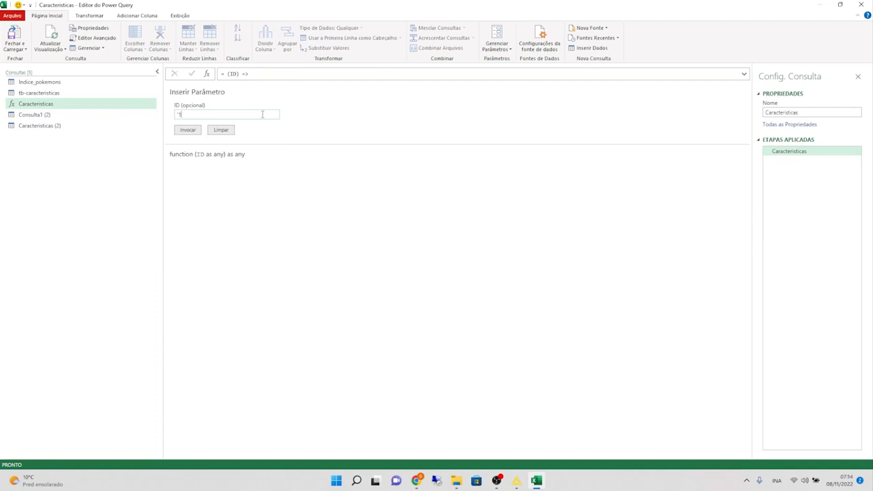
type("1")
left_click(188, 129)
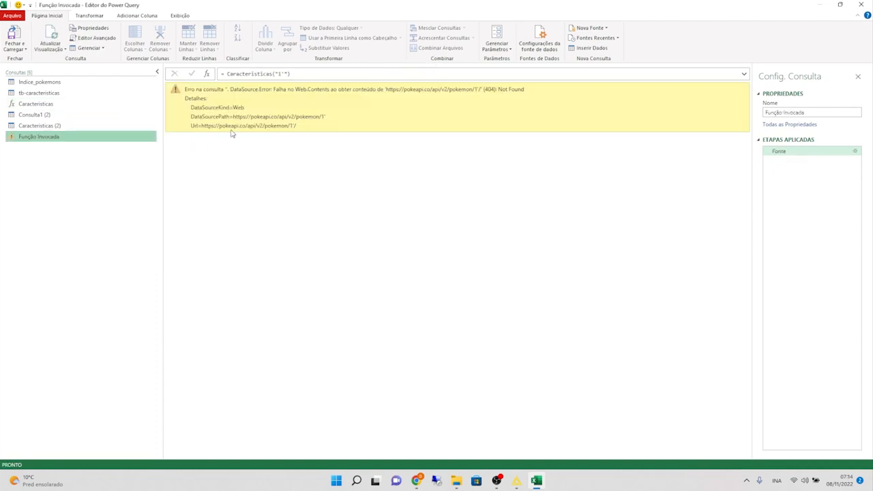
key("Delete")
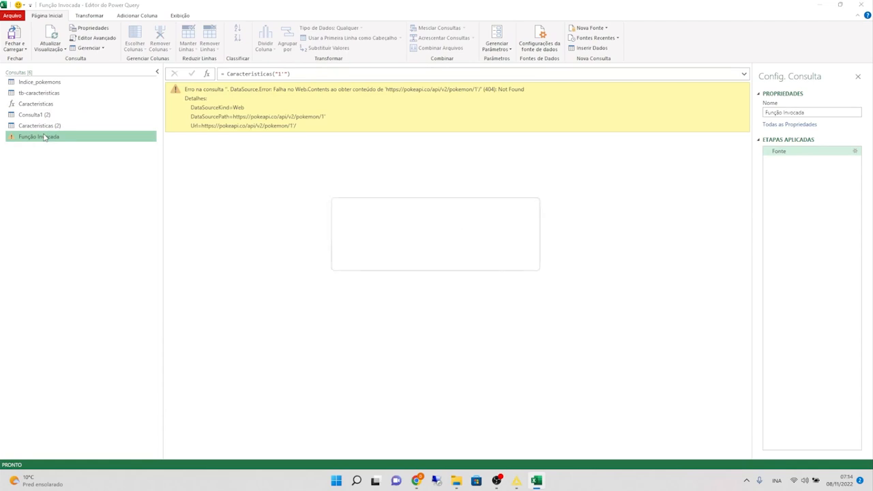
key("Return")
Step: Test the Caracteristicas function with ID '1, using only a leading apostrophe, and delete the invoked query
left_click(51, 106)
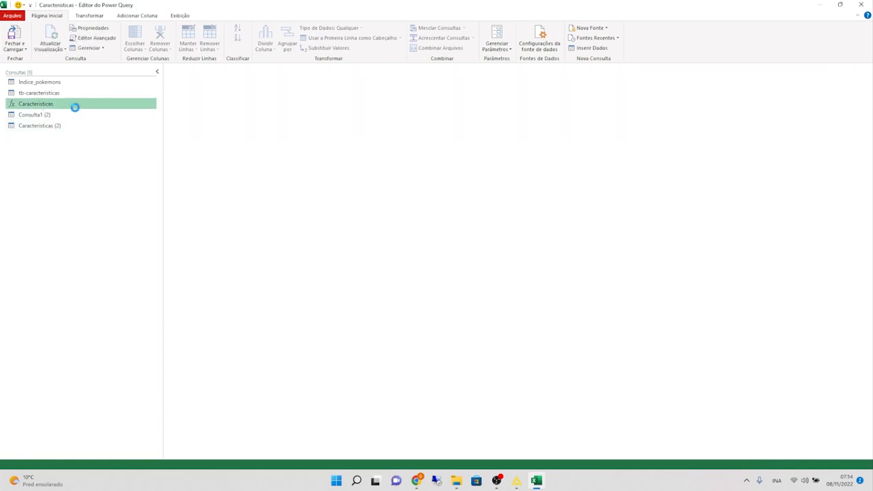
left_click(222, 113)
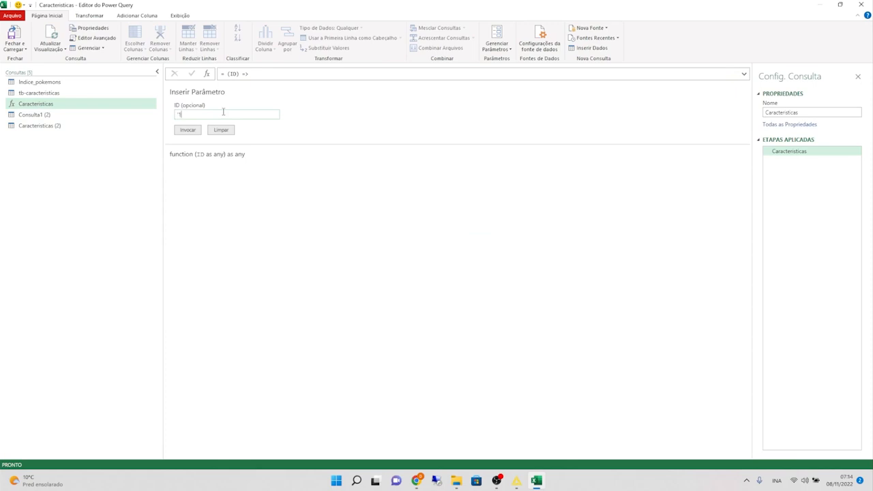
left_click(187, 130)
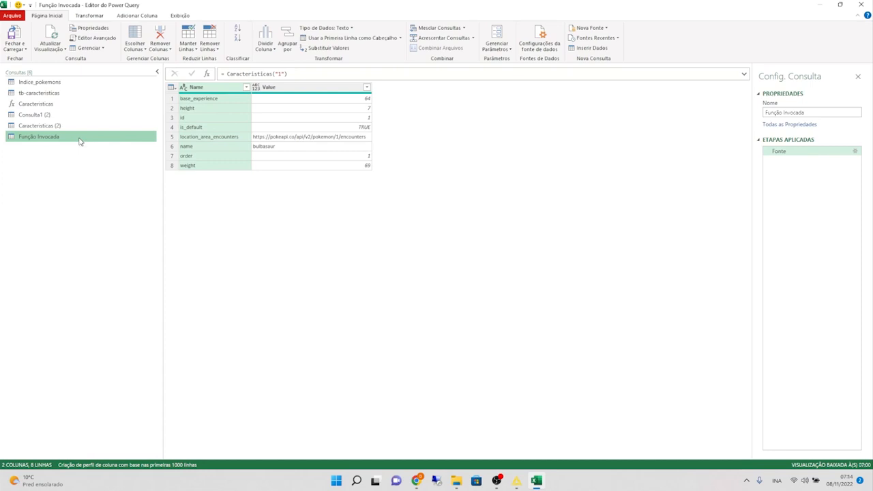
key("Delete")
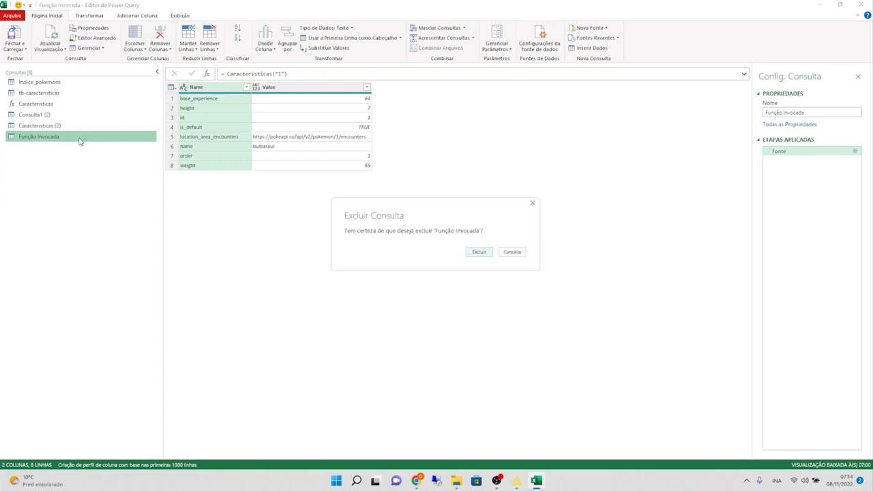
left_click(480, 252)
Step: Review the Caracteristicas function's ID parameter and the ID column of the tb-caracteristicas query
left_click(52, 105)
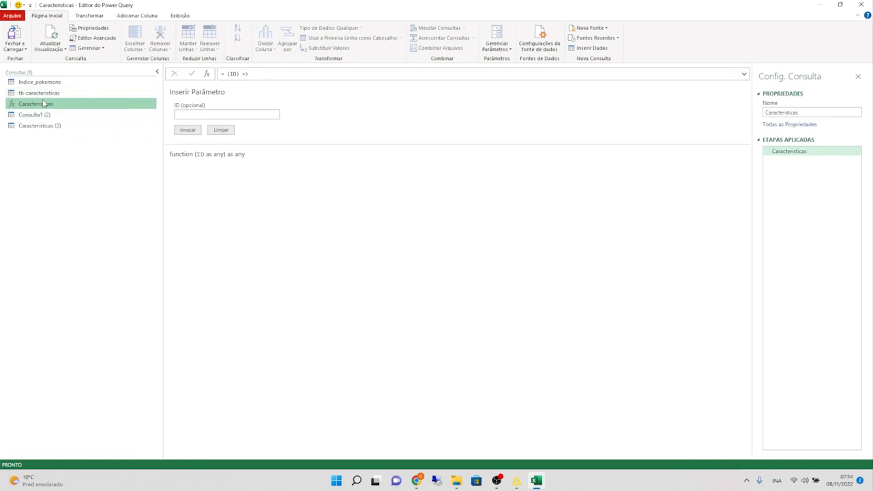
left_click(37, 93)
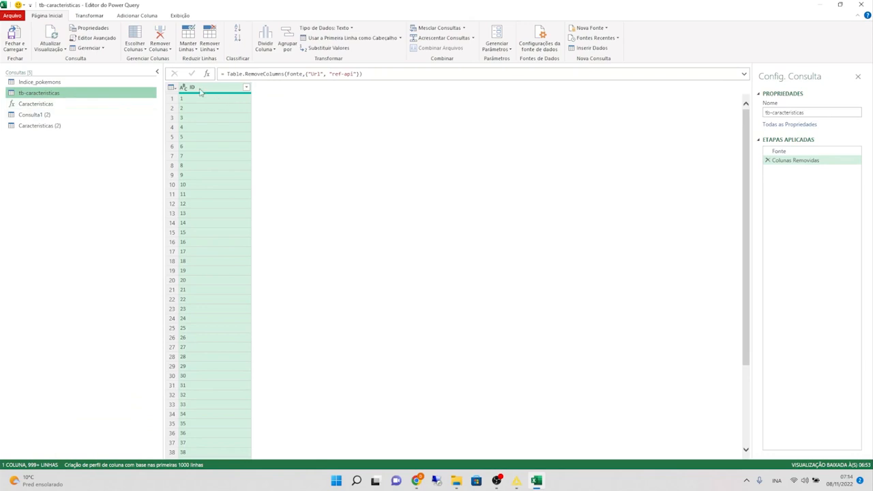
left_click(79, 103)
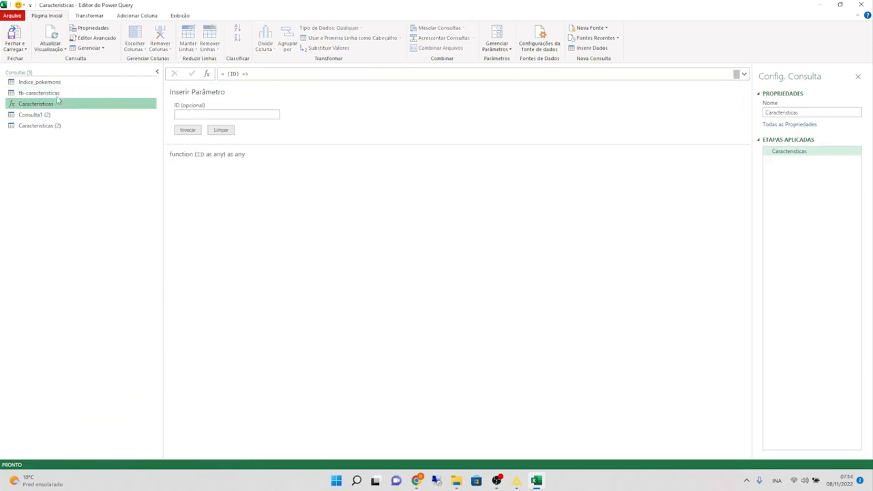
left_click(58, 93)
scroll(196, 256, "down", 10)
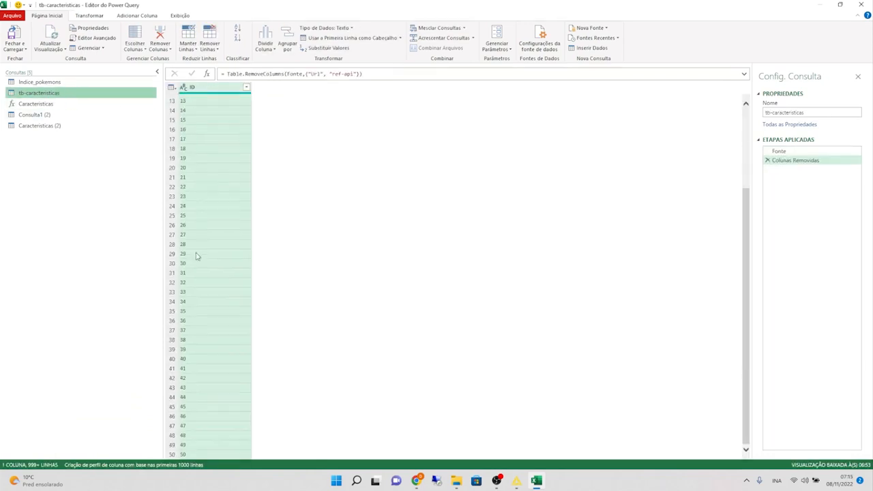
scroll(196, 256, "up", 10)
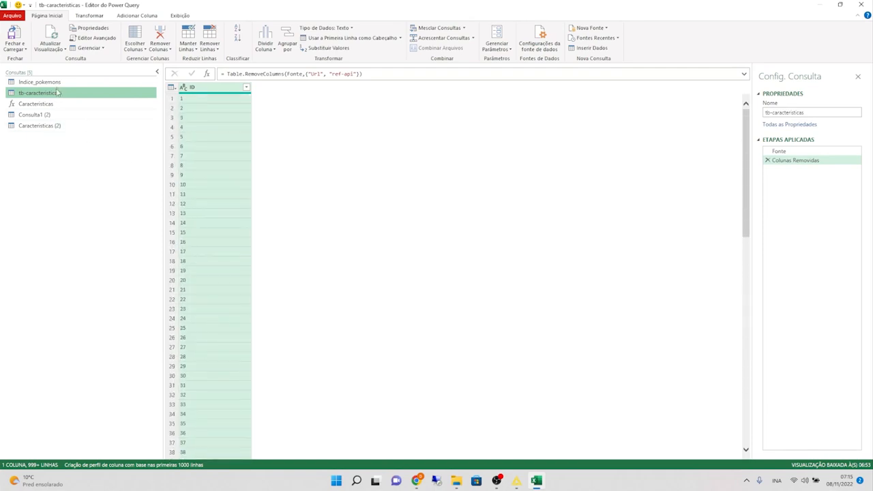
Step: Add a Caracteristicas column to tb-caracteristicas by invoking the custom function Caracteristicas with the ID column as its argument
left_click(124, 17)
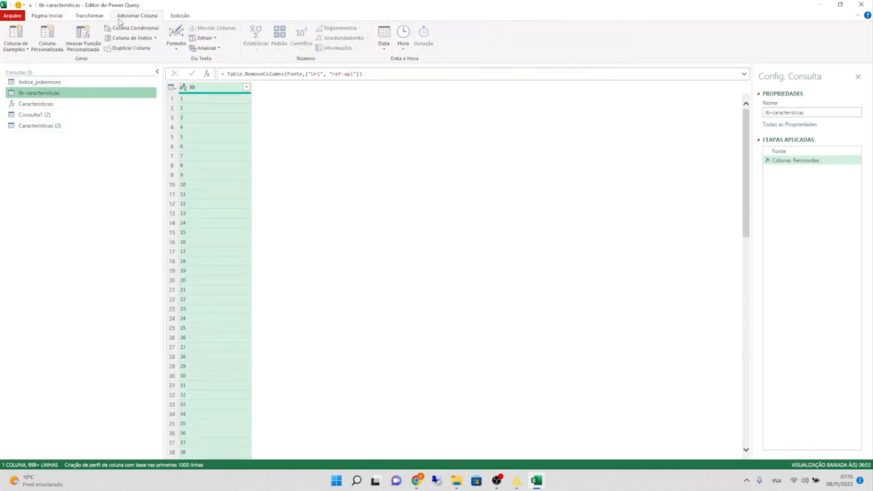
left_click(84, 46)
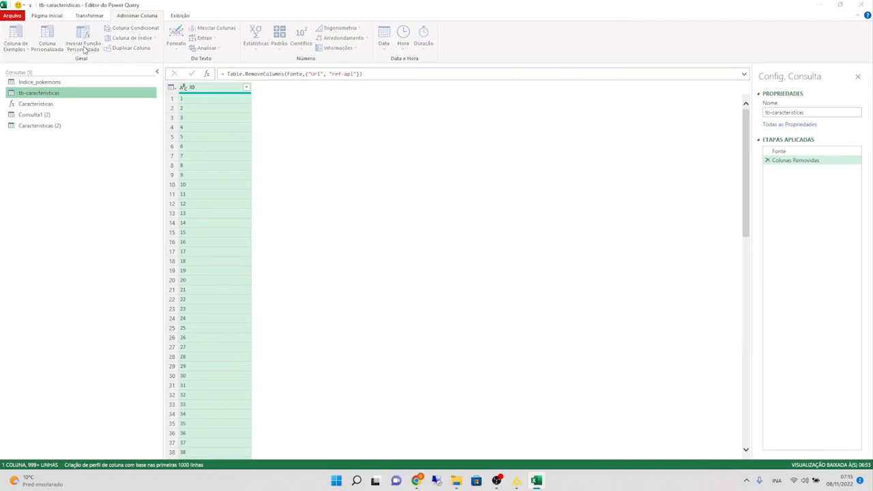
left_click(376, 246)
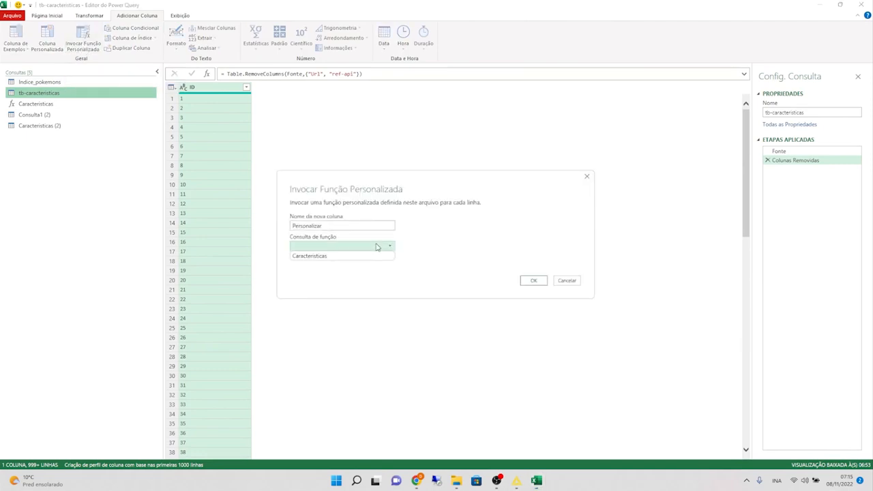
left_click(328, 256)
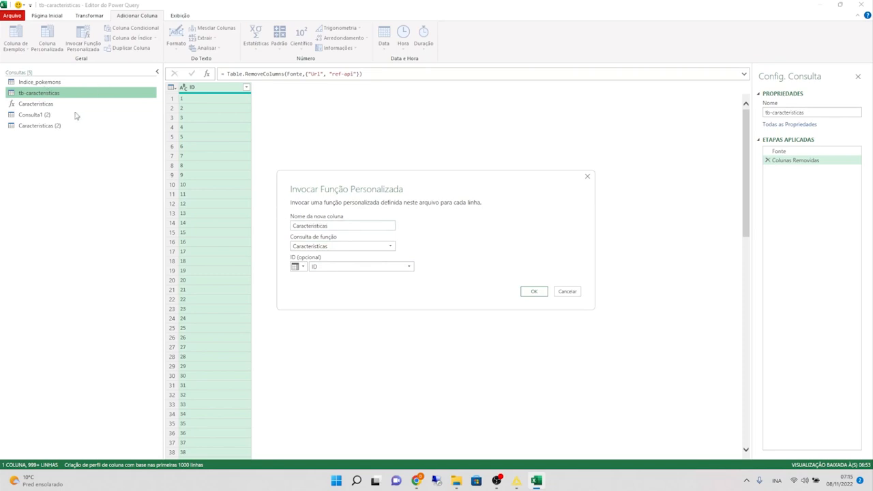
left_click(365, 272)
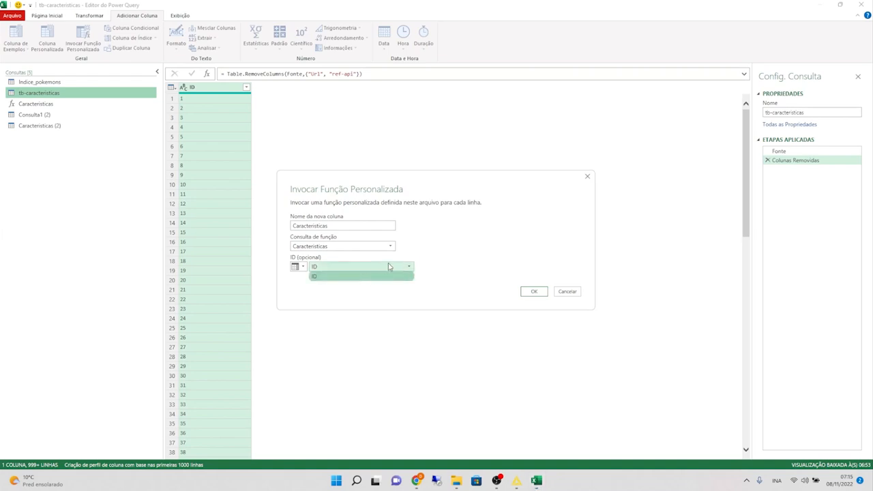
left_click(378, 268)
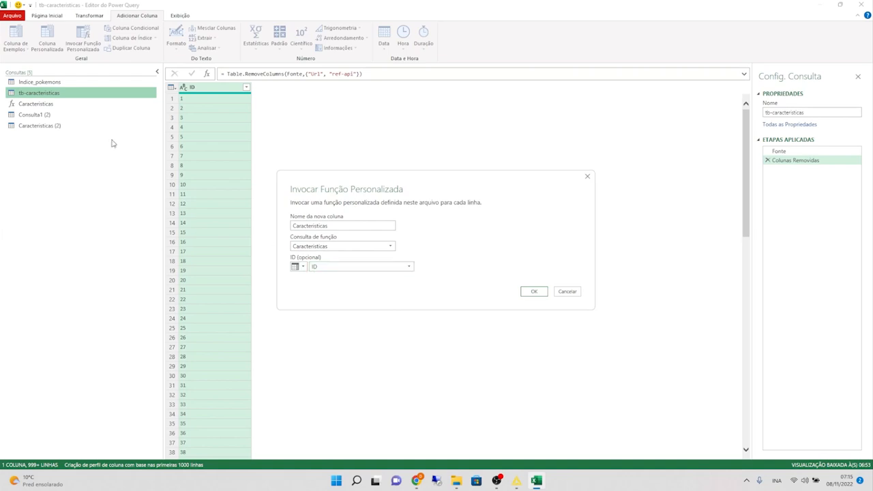
left_click(533, 292)
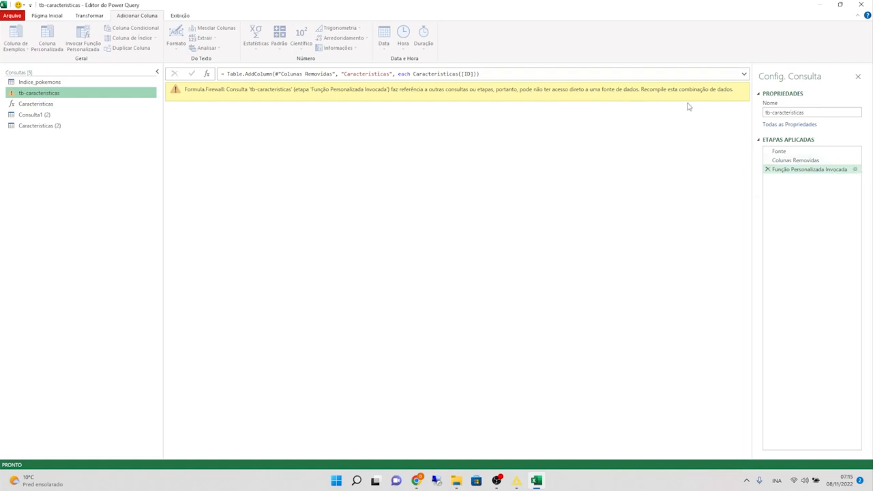
Step: Inspect the source of Consulta1 (2), the Caracteristicas function, and the M code and applied steps of tb-caracteristicas
left_click(50, 115)
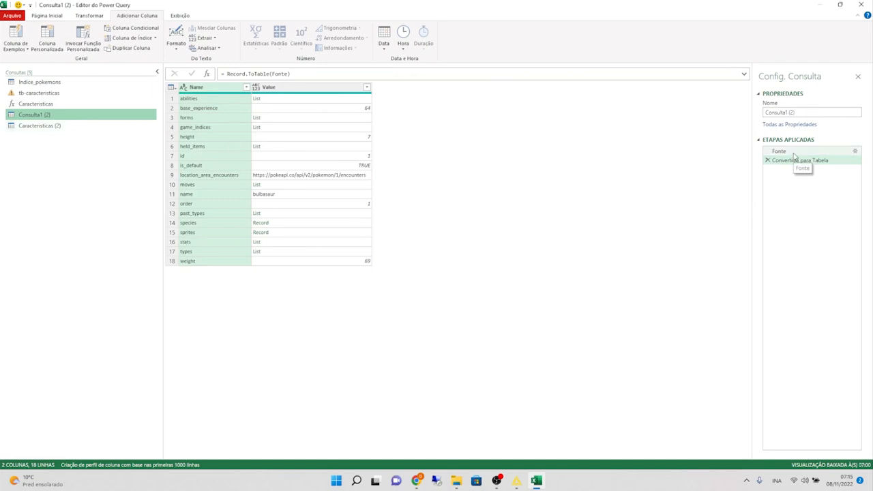
left_click(794, 153)
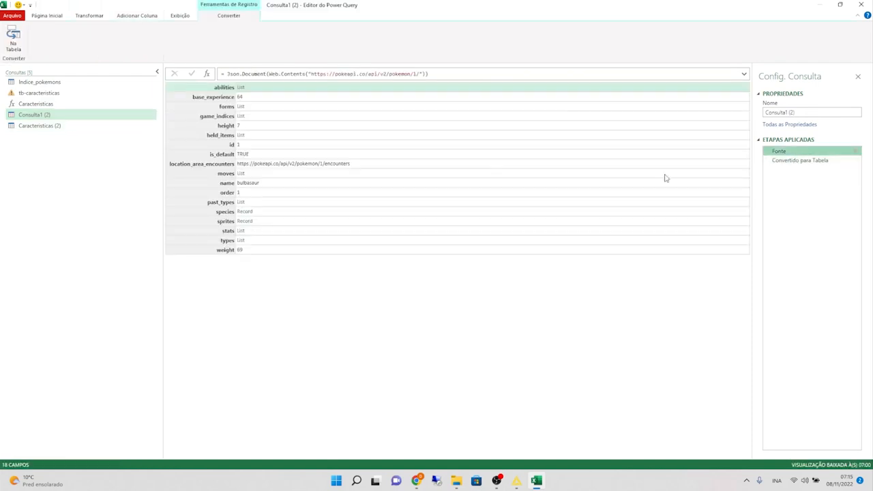
left_click(46, 104)
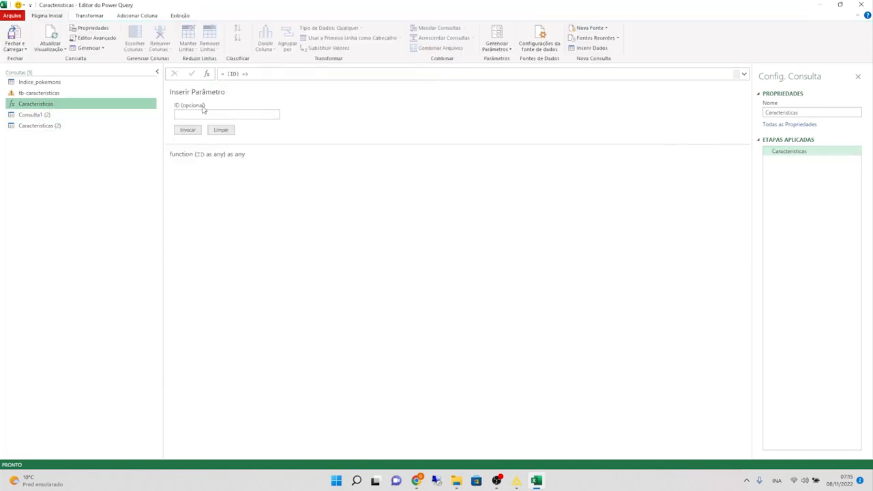
left_click(39, 93)
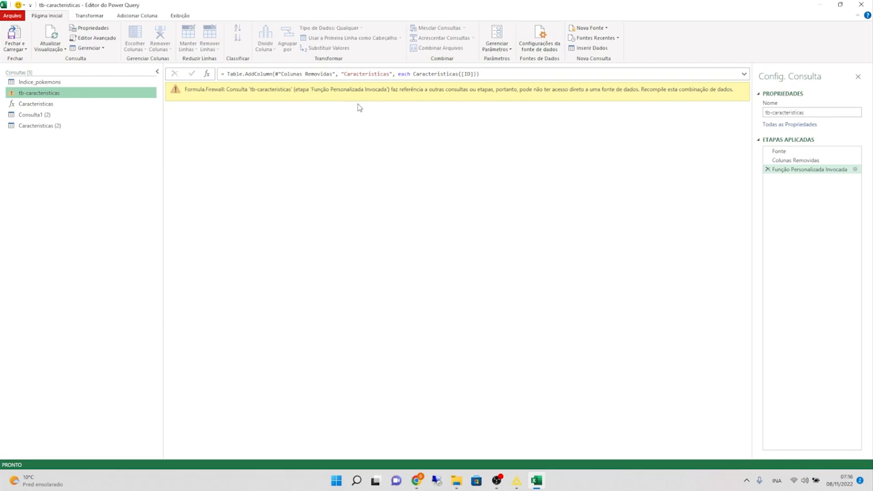
left_click(90, 39)
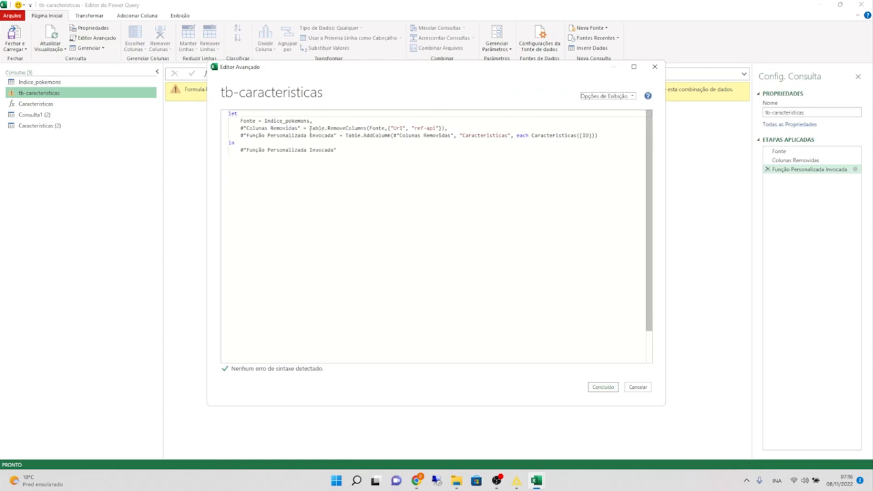
left_click(653, 68)
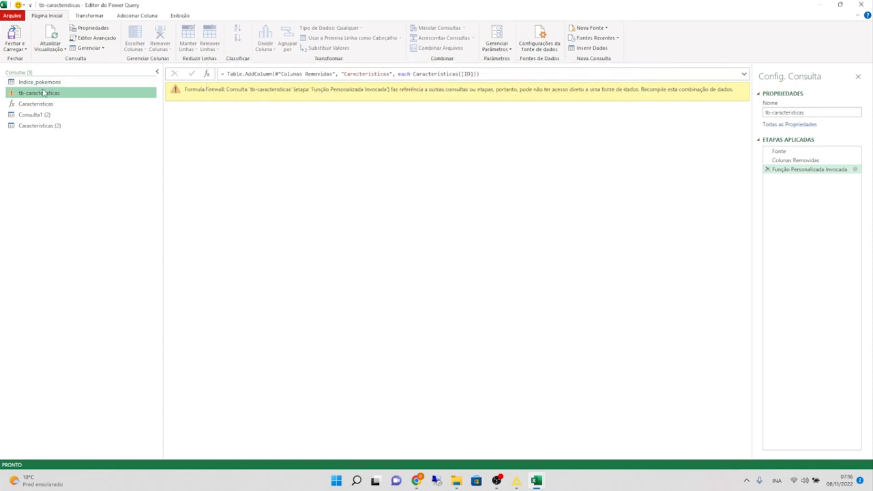
left_click_drag(839, 166, 821, 168)
left_click(812, 152)
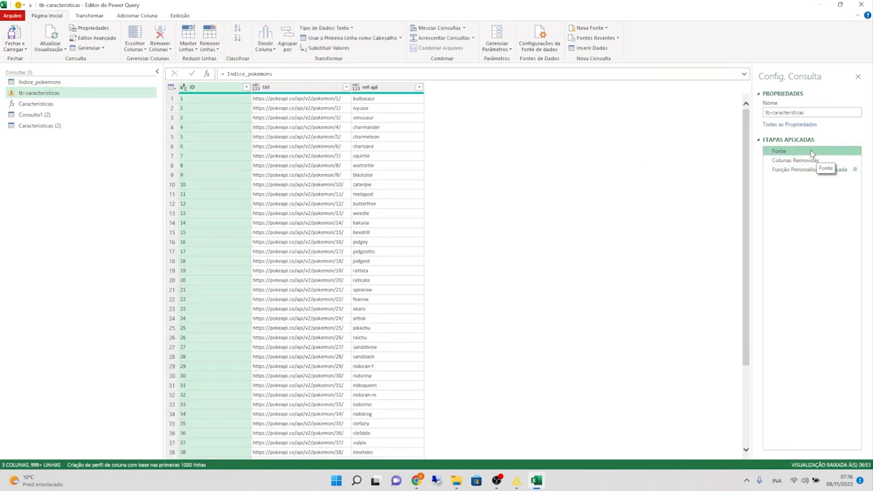
left_click(796, 160)
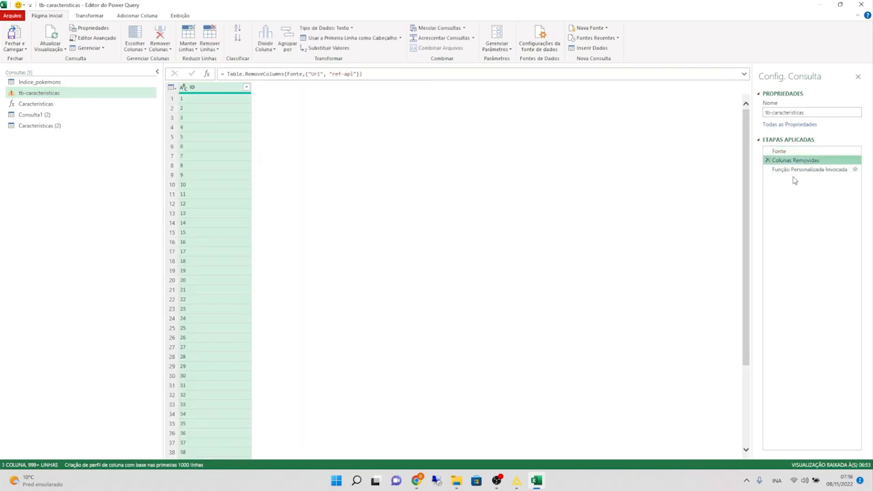
left_click(791, 171)
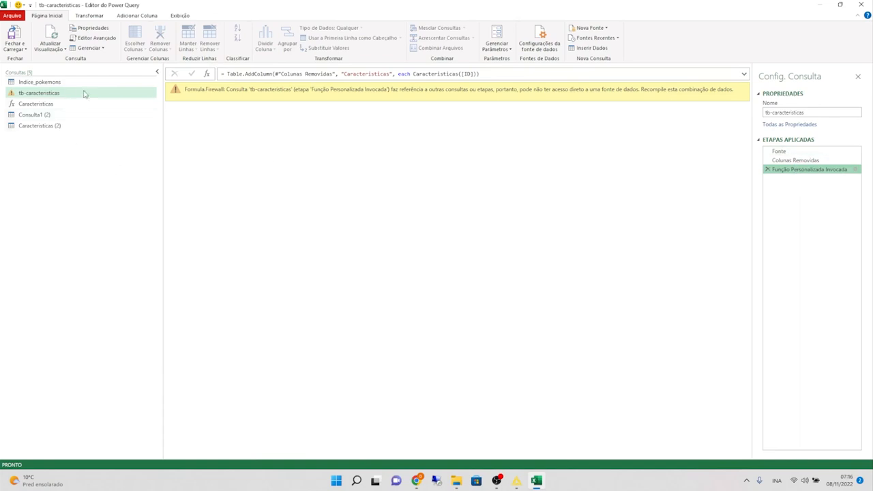
Step: Duplicate the Indice_pokemons query and place the copy directly below the original
left_click(59, 84)
right_click(60, 84)
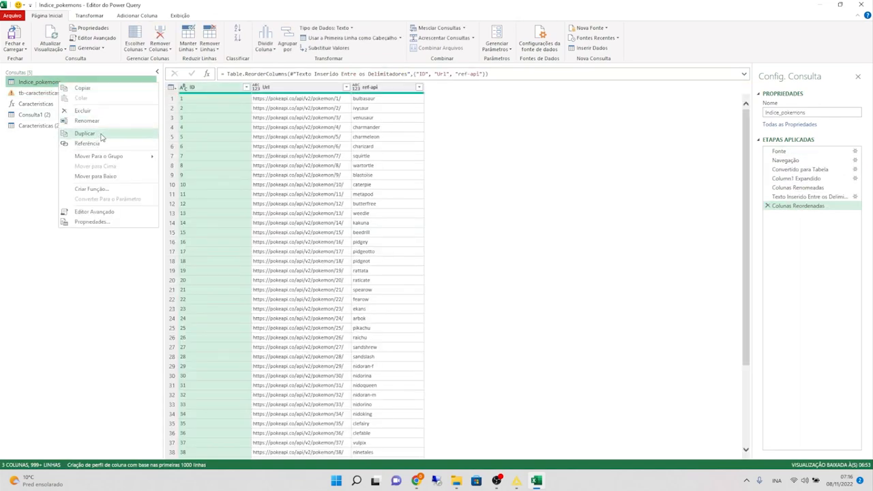
left_click(30, 93)
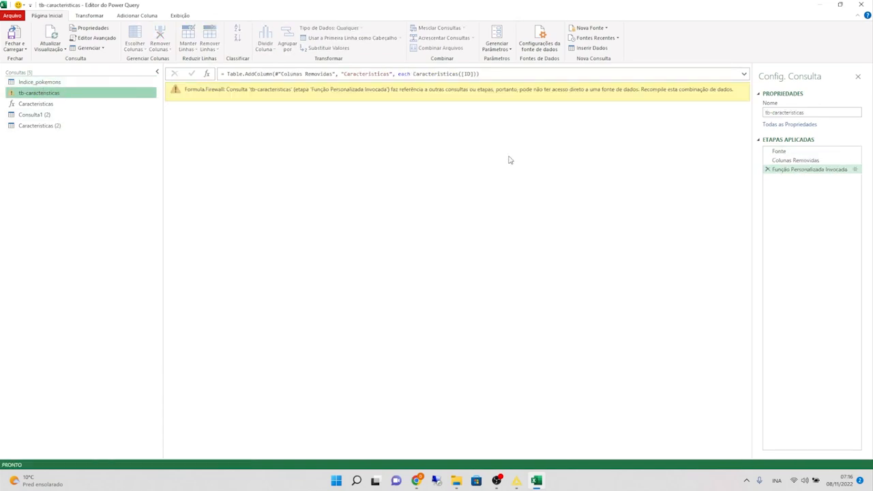
left_click(55, 83)
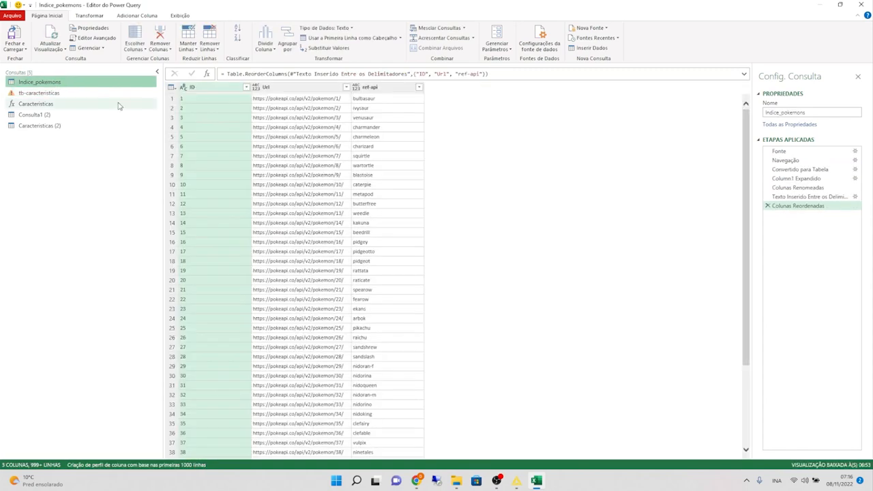
right_click(52, 83)
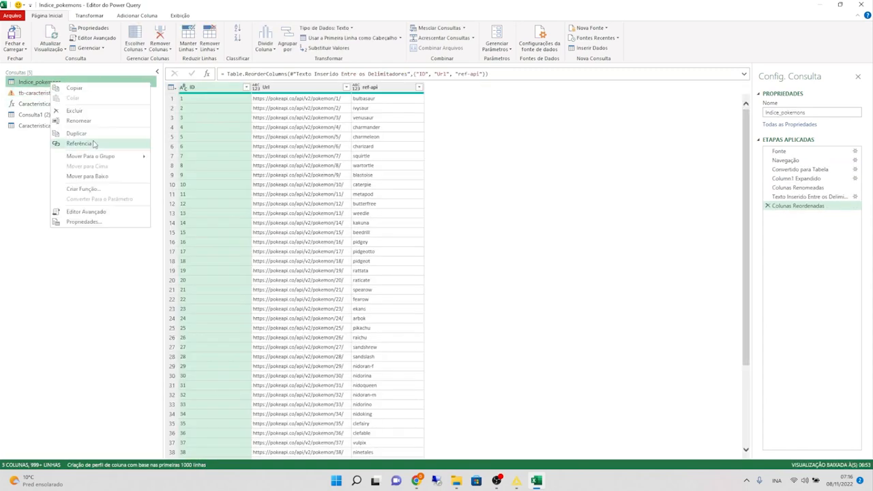
left_click(97, 134)
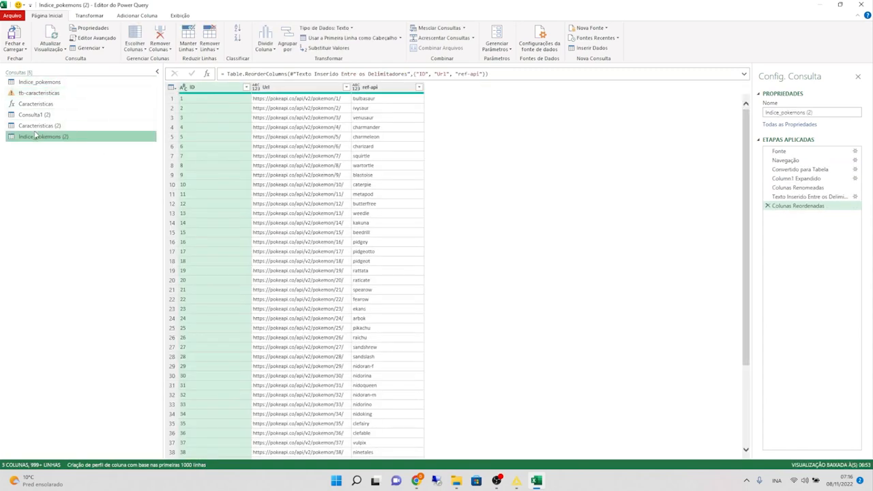
left_click_drag(36, 136, 34, 93)
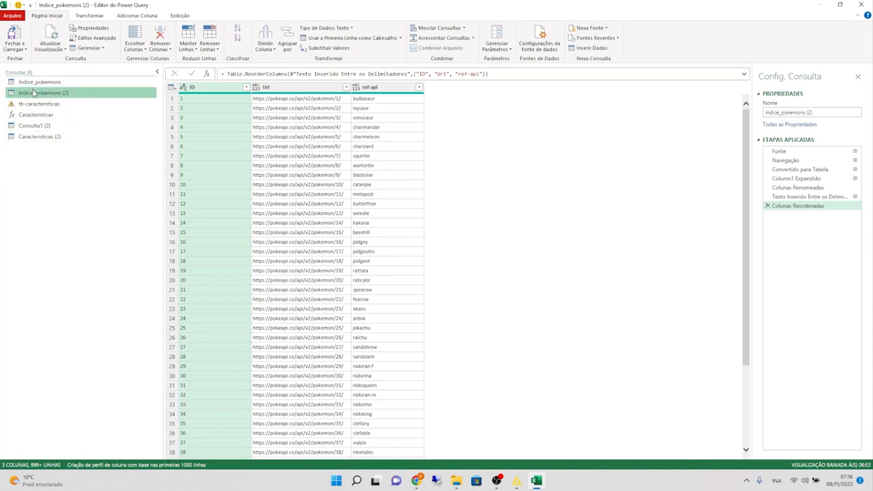
Step: Rename the duplicated Indice_pokemons query as tb-caract
double_click(34, 93)
type("tb-caract")
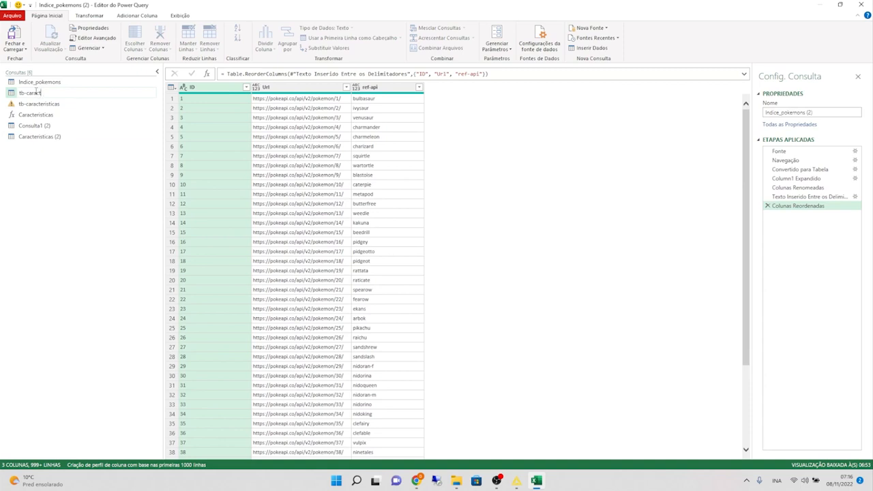
key("Return")
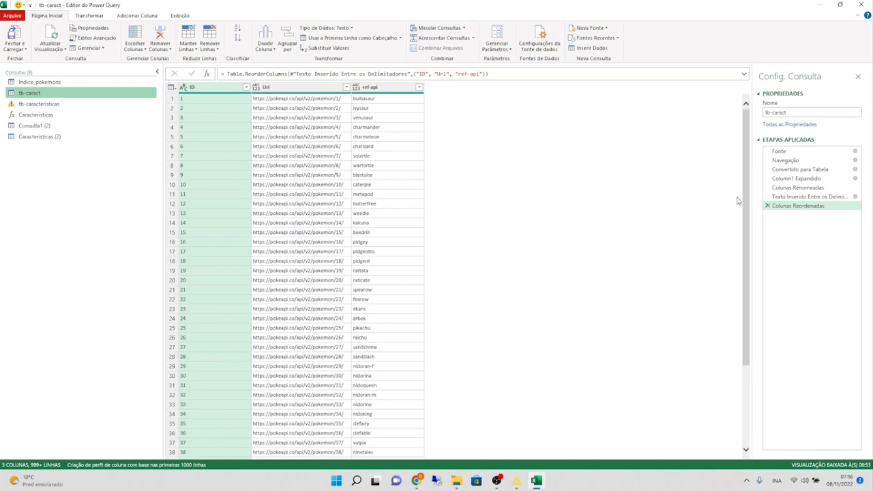
Step: Delete the last four applied steps of tb-caract, from Colunas Reordenadas back through Column1 Expandido
left_click(767, 206)
left_click(767, 196)
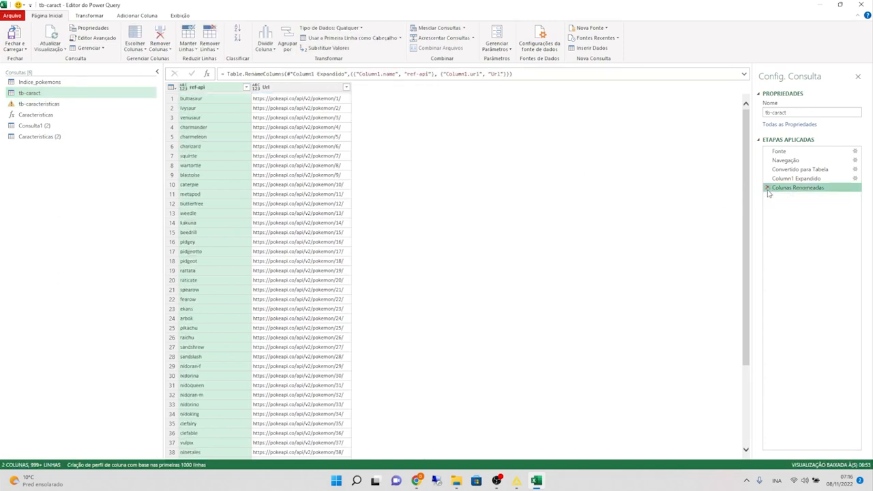
left_click(766, 188)
left_click(767, 178)
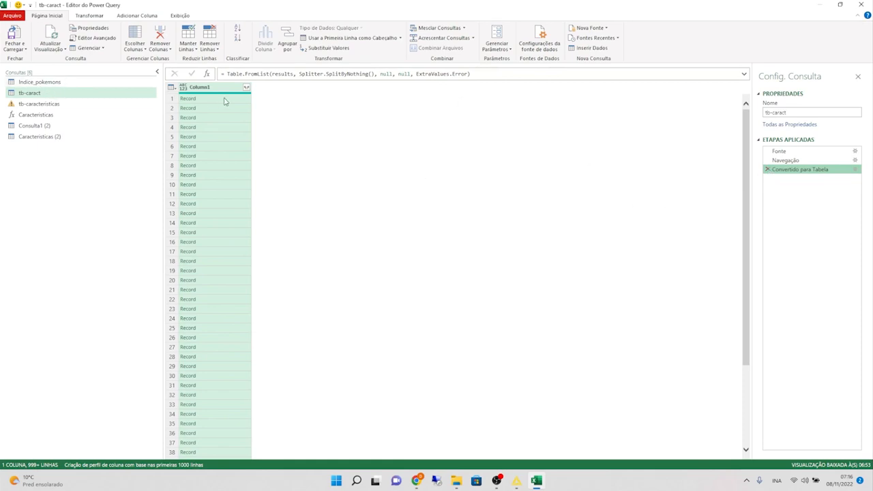
left_click(246, 87)
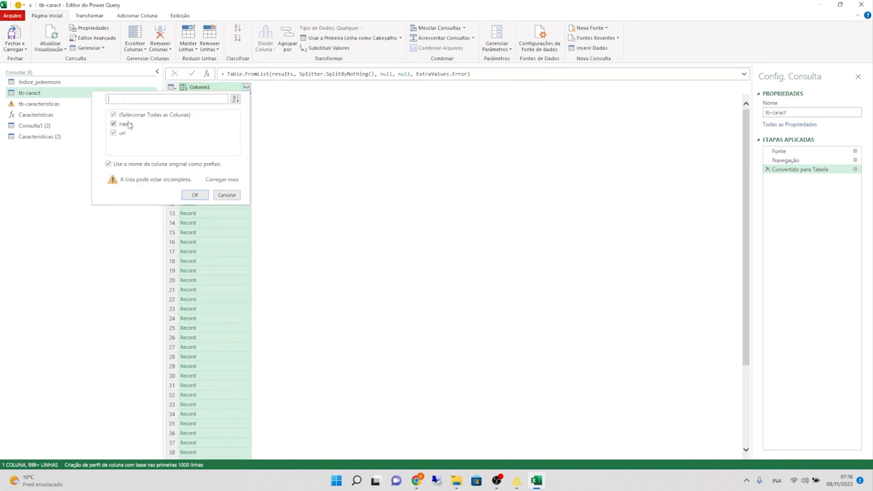
left_click(114, 117)
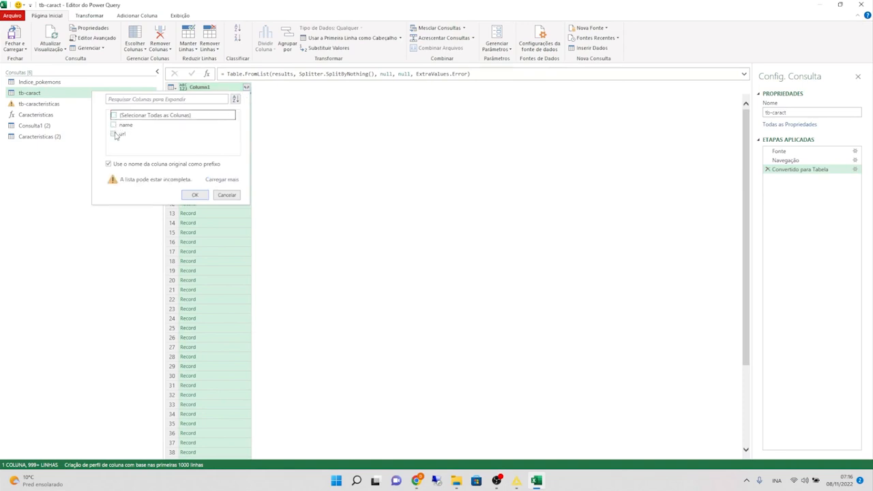
left_click(237, 198)
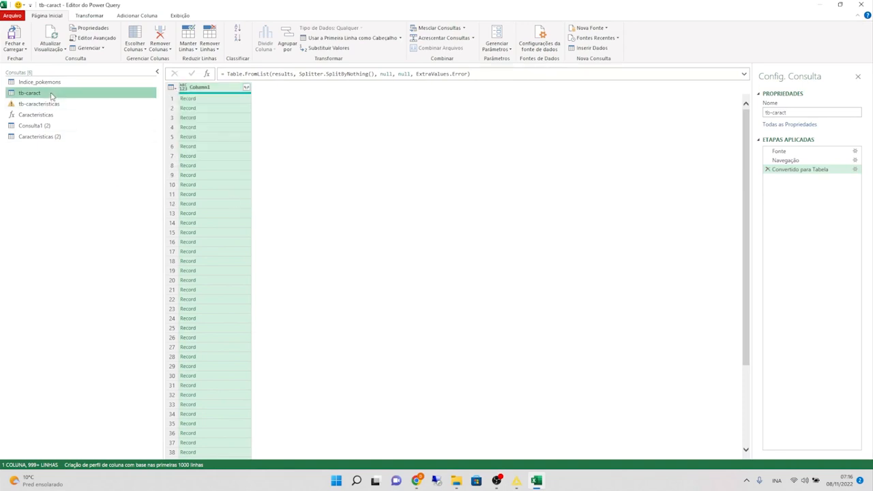
Step: Delete the tb-caract query from the workbook's queries
right_click(56, 93)
left_click(95, 127)
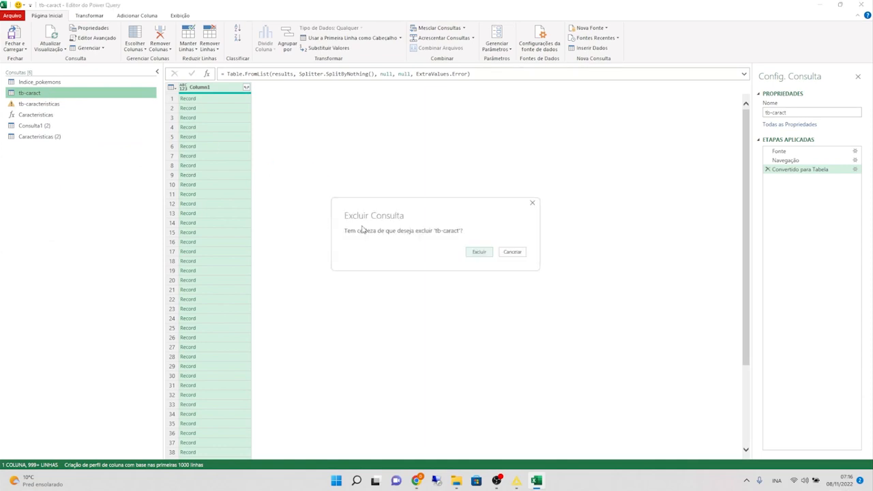
left_click(478, 252)
Step: Duplicate the Indice_pokemons query and remove every column except ID from the copy
right_click(42, 84)
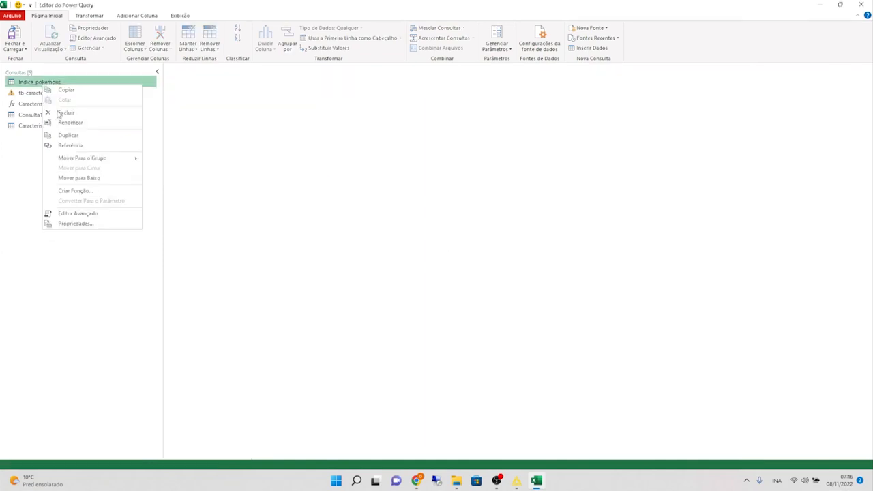
left_click(94, 136)
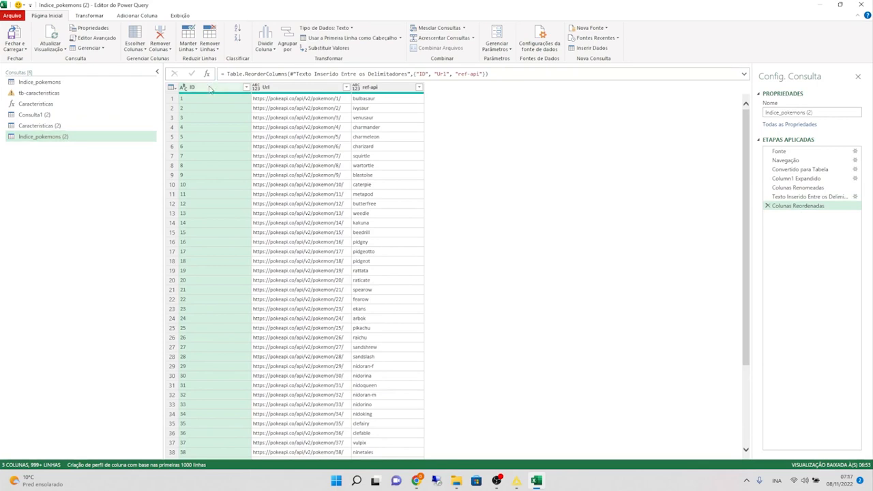
right_click(210, 89)
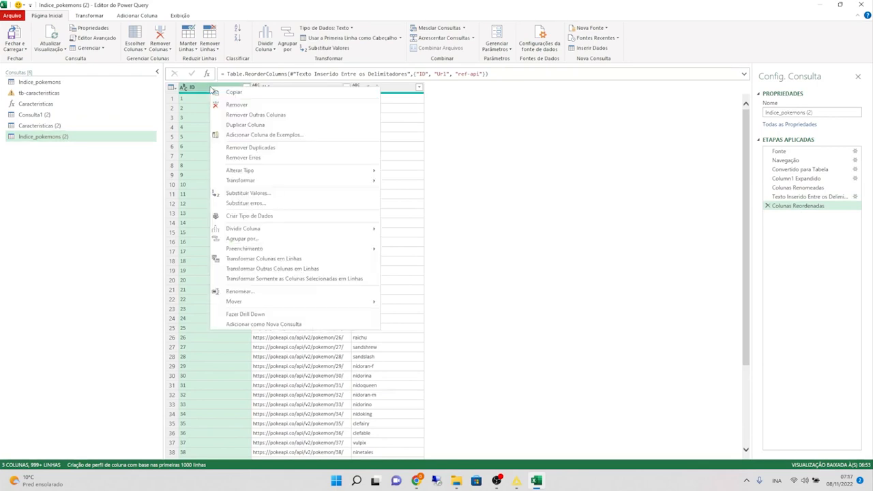
left_click(257, 117)
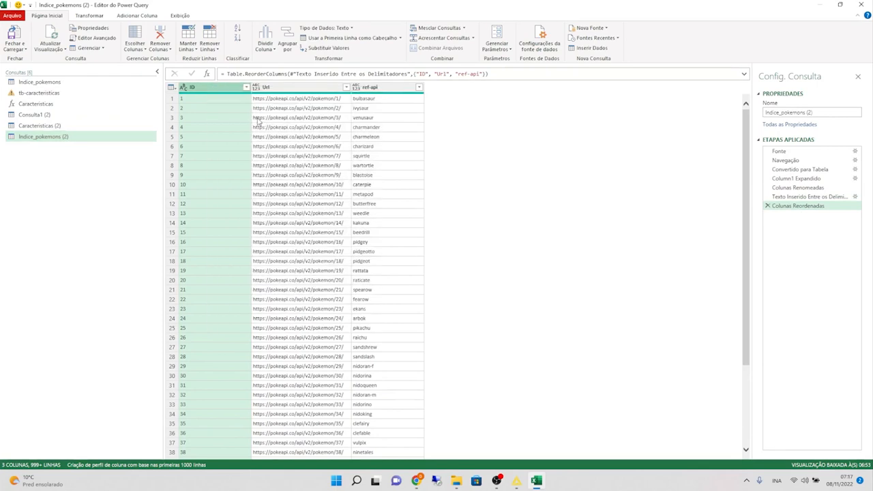
Step: Rename the duplicated query as tb_caract and place it directly below Indice_pokemons
double_click(48, 138)
left_click(47, 137)
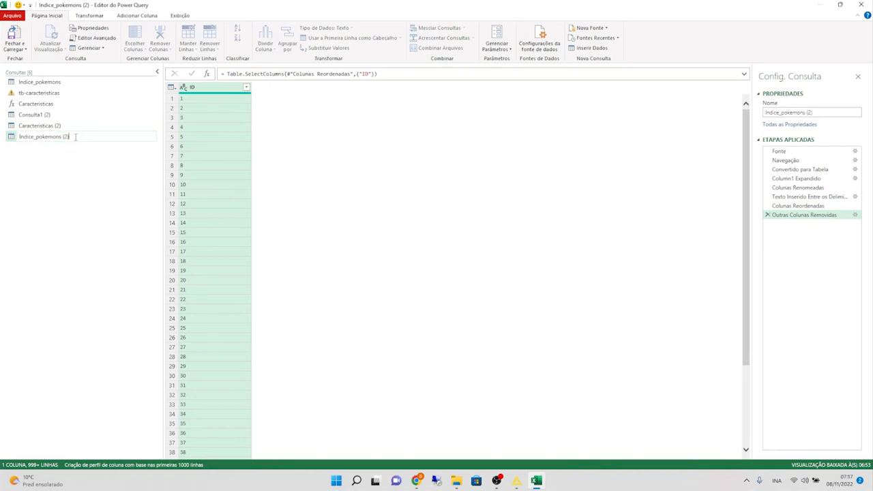
key("ctrl+a")
key("BackSpace")
key("Return")
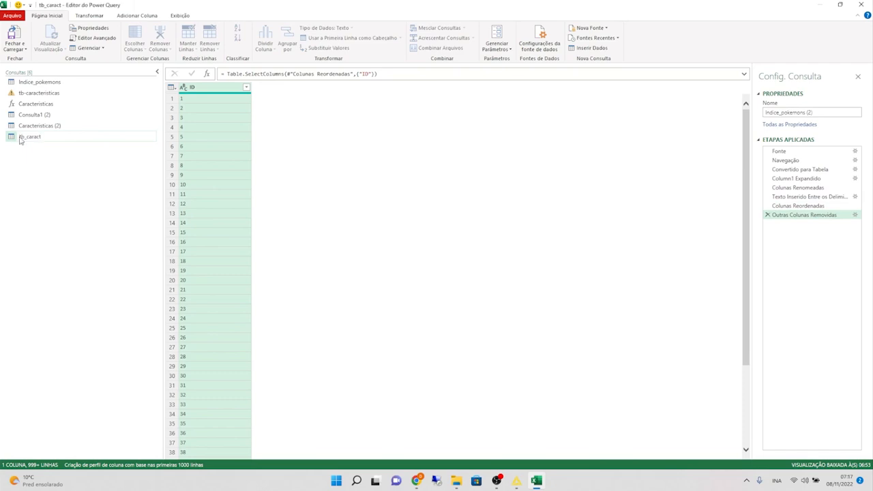
left_click_drag(19, 133, 31, 93)
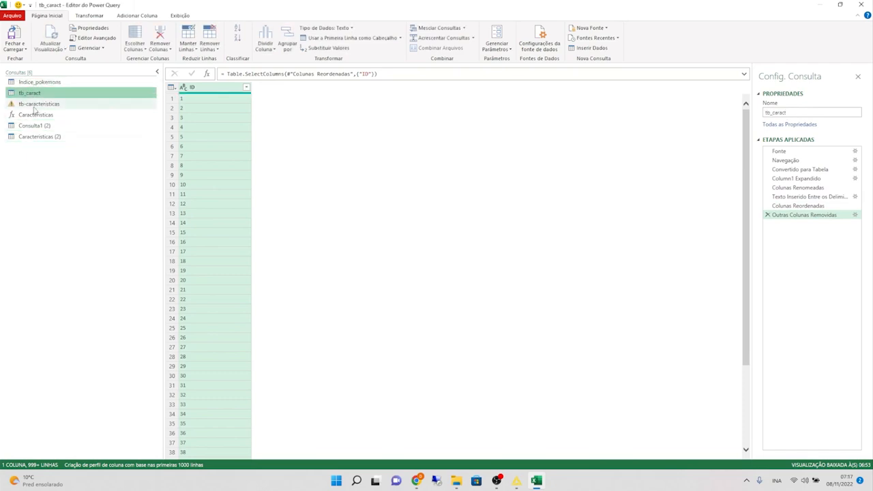
Step: Add a column to tb_caract that invokes the custom function Caracteristicas with the ID column as its argument
left_click(57, 106)
left_click(50, 96)
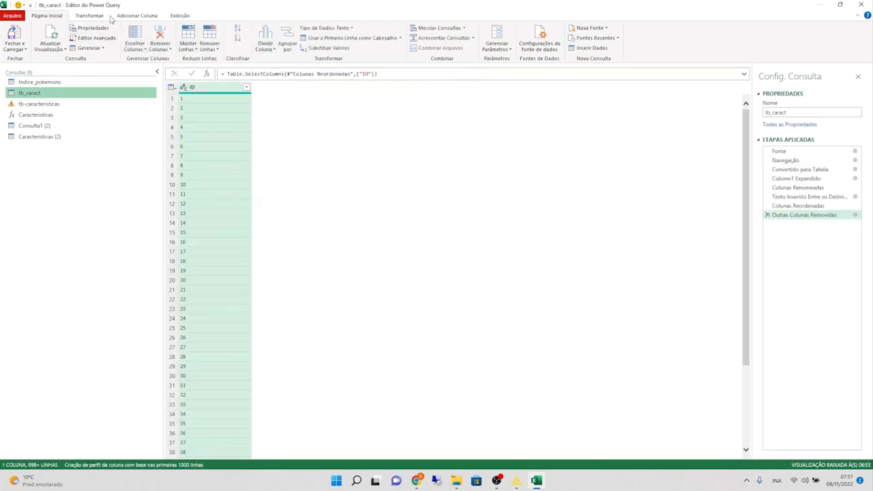
left_click(127, 18)
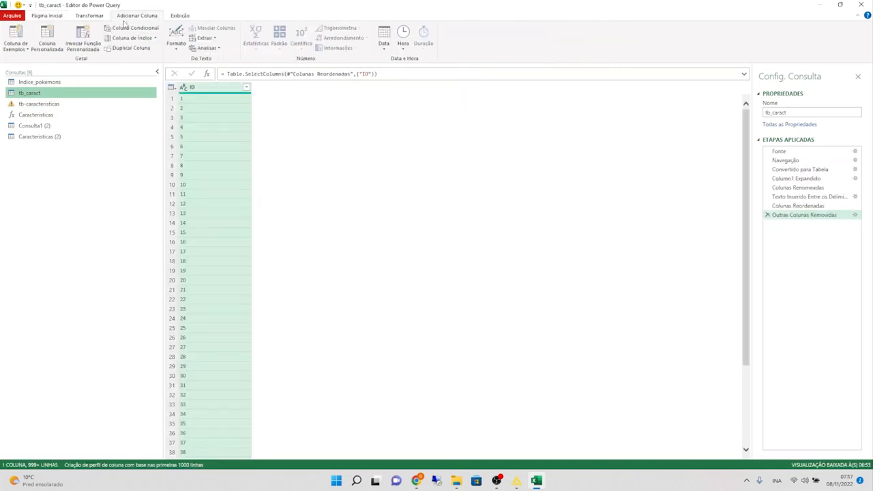
left_click(95, 53)
left_click(364, 248)
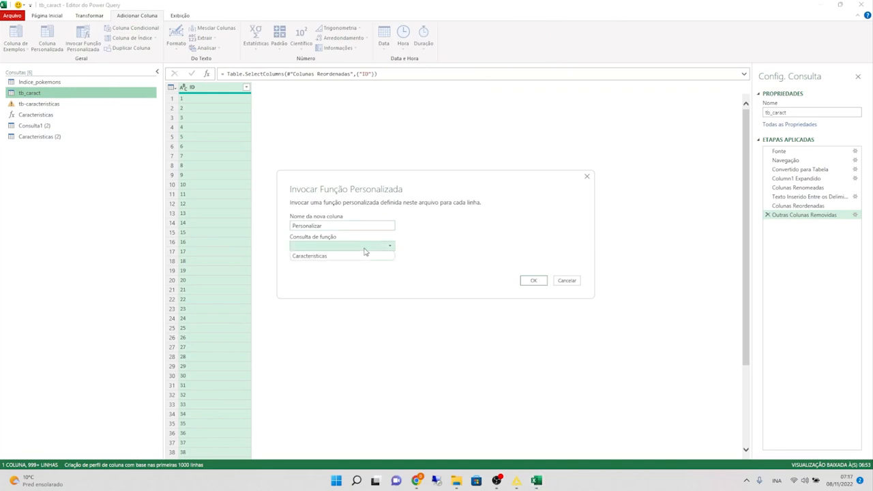
left_click(353, 257)
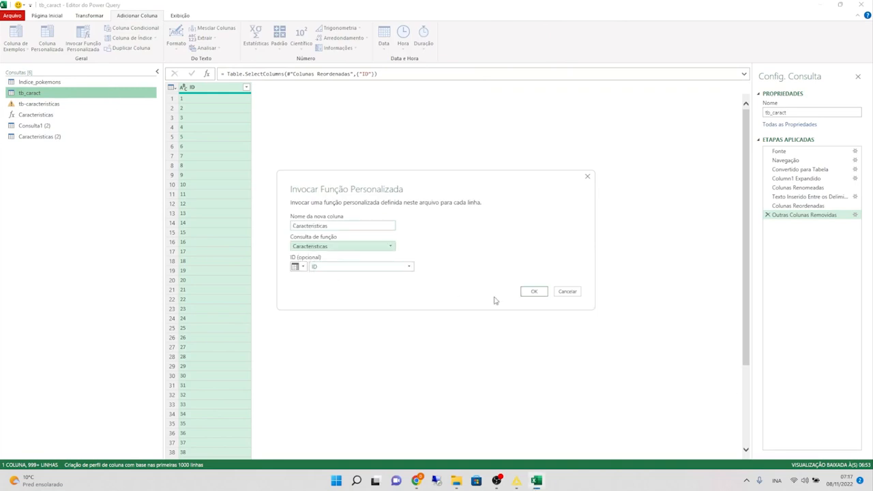
left_click(534, 291)
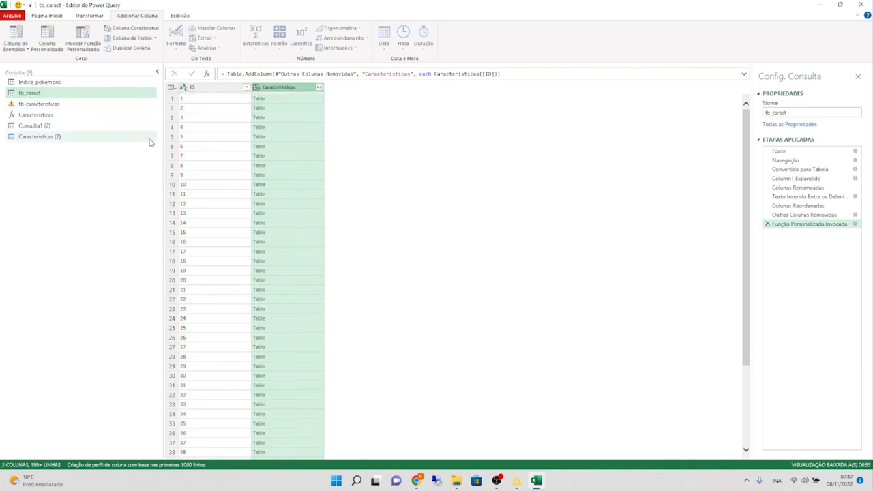
Step: Compare the source of tb-caracteristicas, the Caracteristicas function, Indice_pokemons and the applied steps of tb_caract
left_click(80, 107)
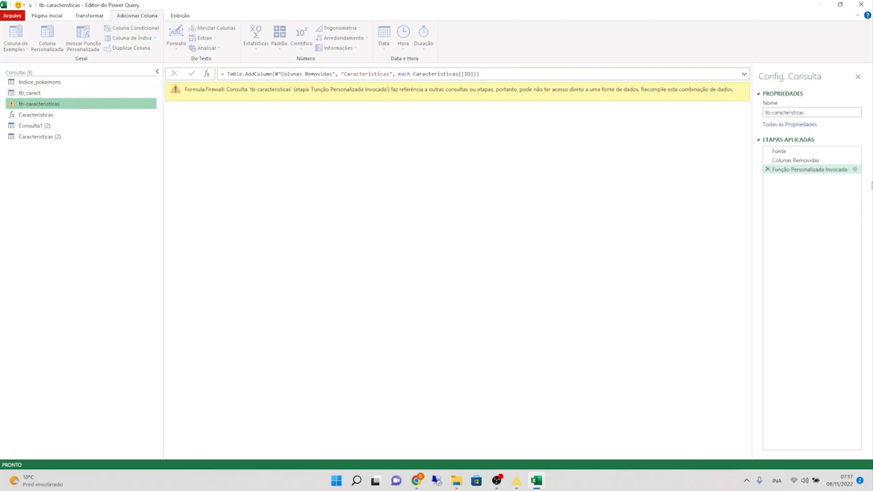
left_click(818, 152)
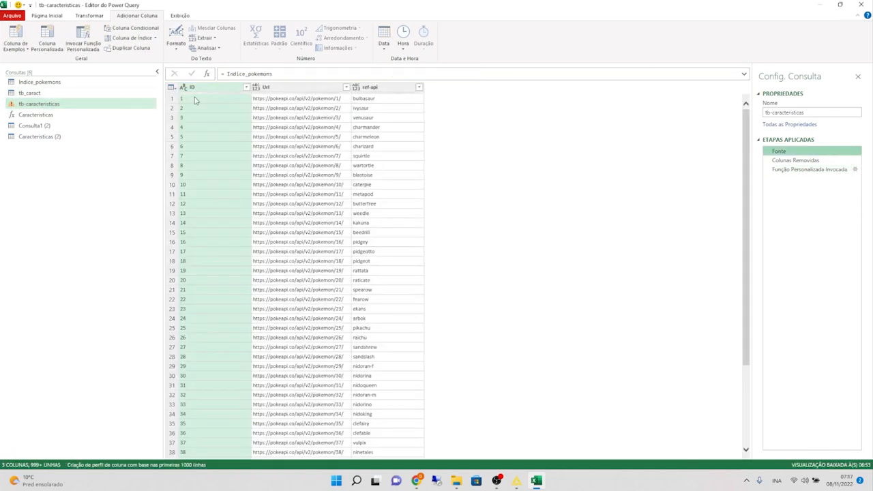
left_click(46, 114)
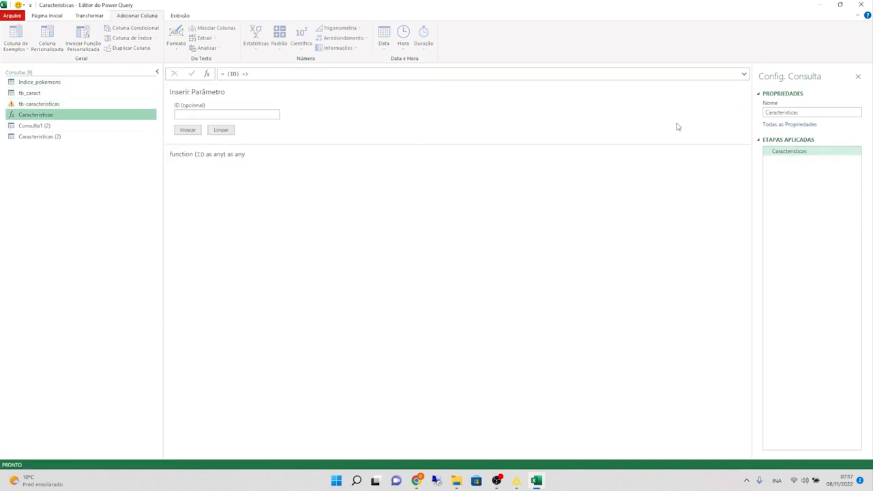
left_click(66, 21)
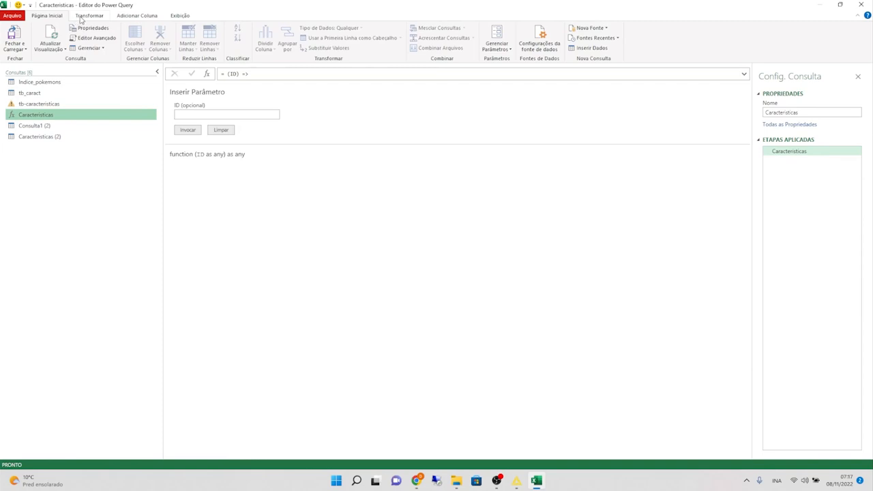
left_click(95, 37)
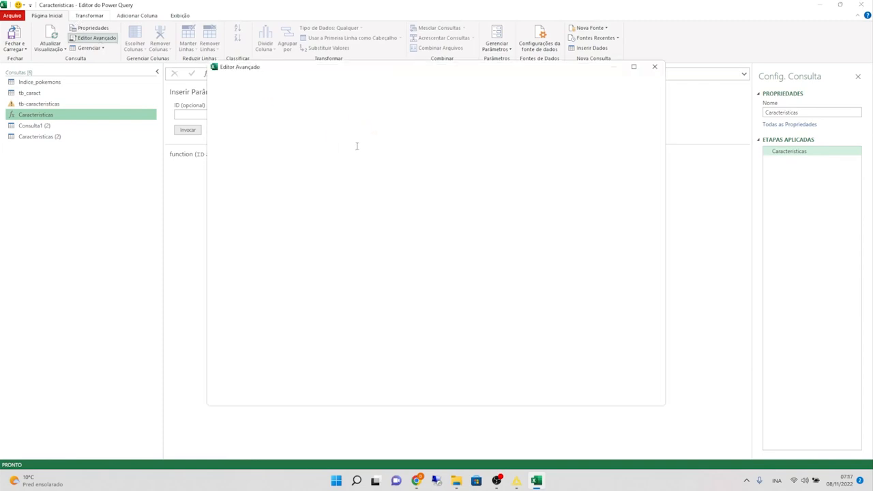
left_click(654, 66)
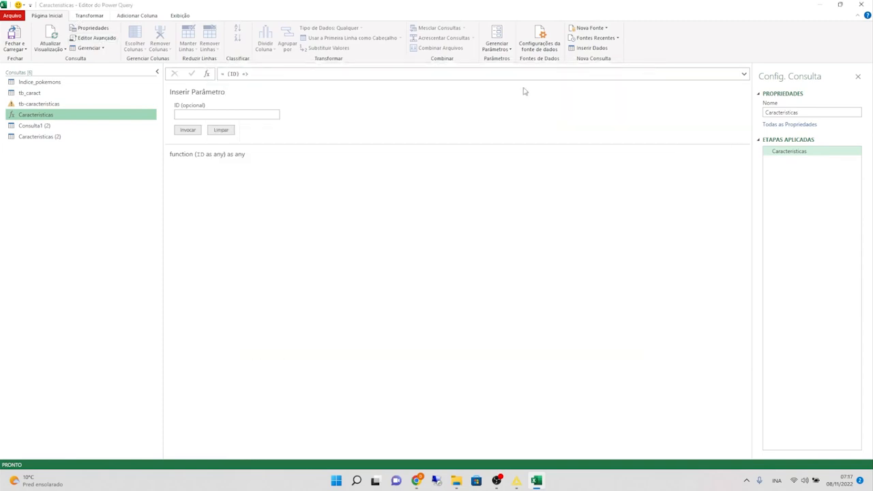
left_click(60, 104)
left_click(61, 85)
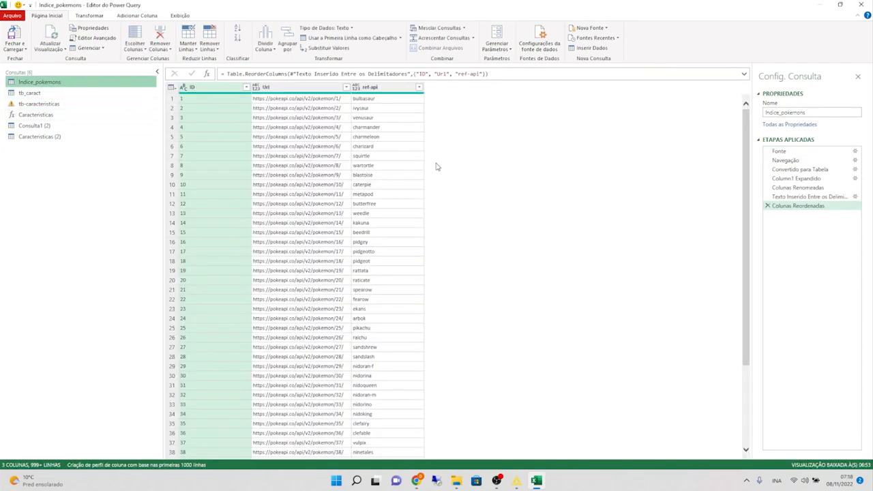
left_click(61, 91)
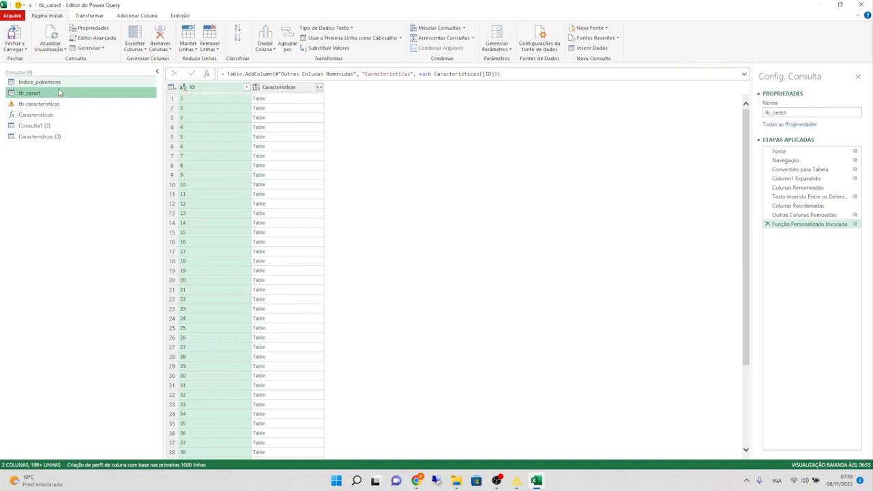
Step: Delete the tb-caracteristicas query that references Indice_pokemons
left_click(31, 103)
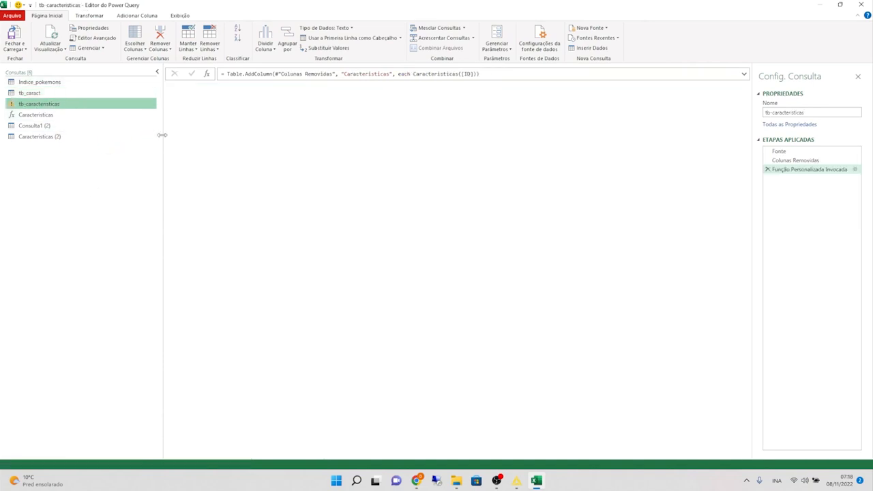
key("Delete")
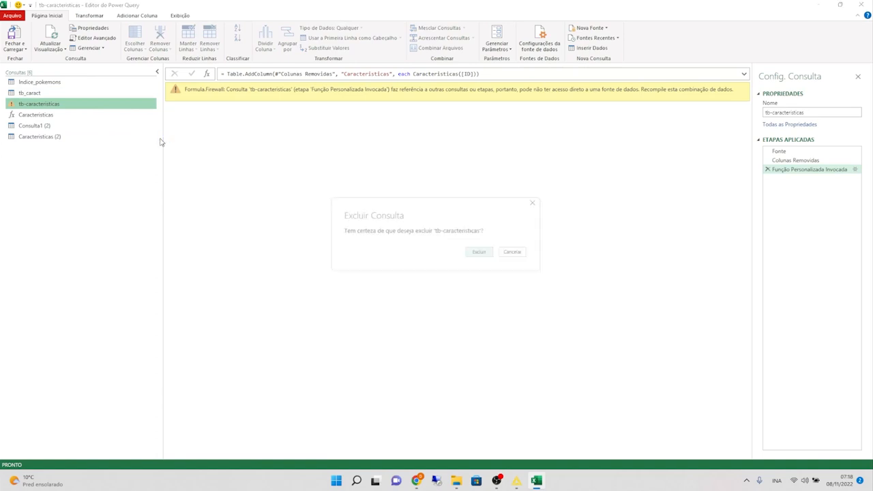
key("Return")
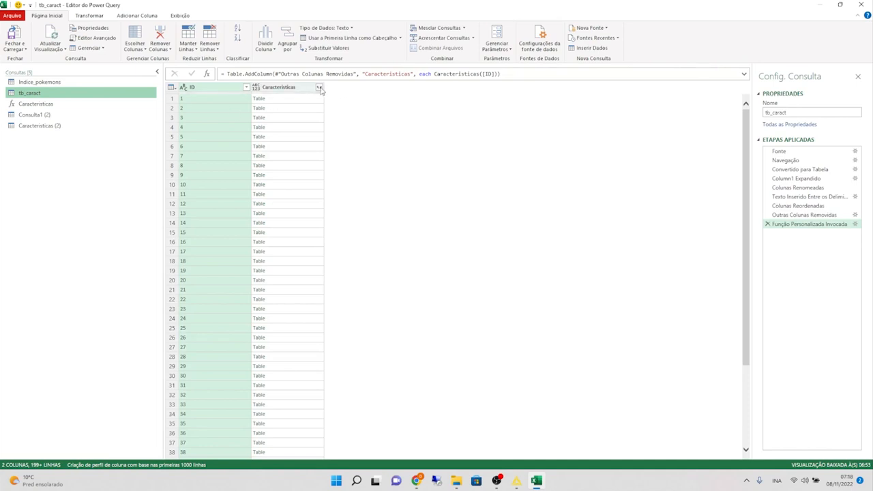
Step: Expand the Caracteristicas column of tb_caract into Name and Value, keeping the original column name as prefix
left_click(273, 108)
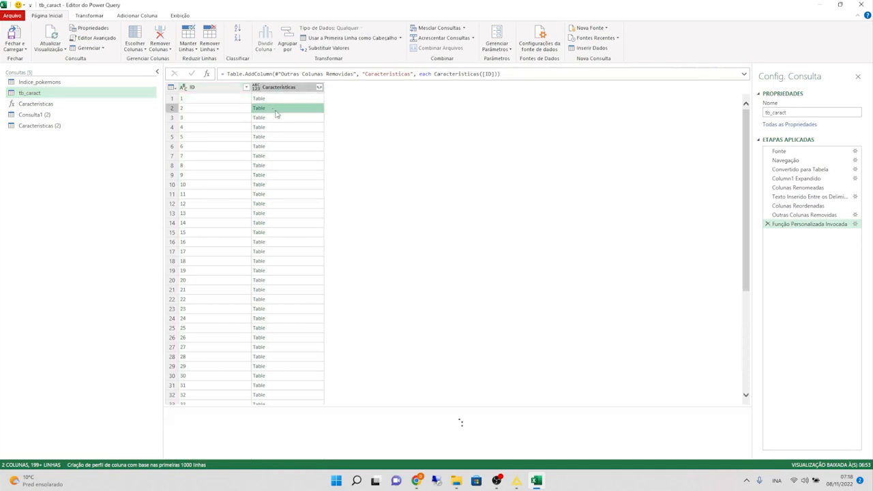
left_click(12, 117)
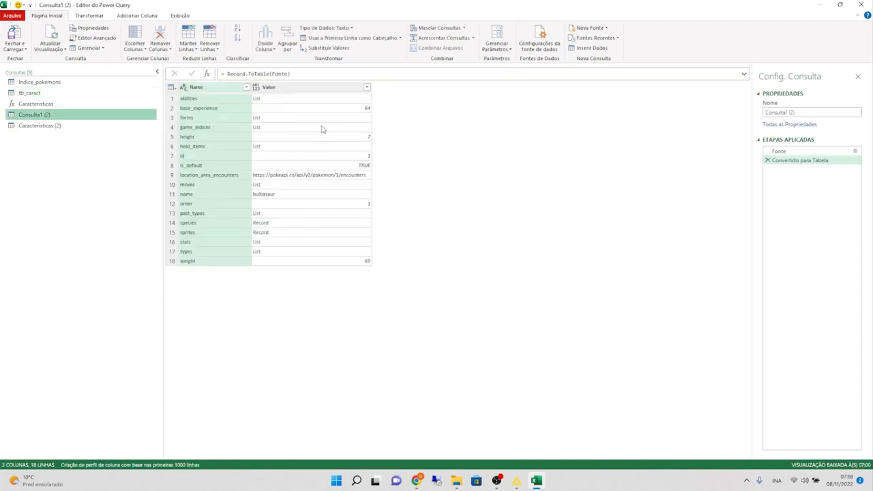
left_click(108, 127)
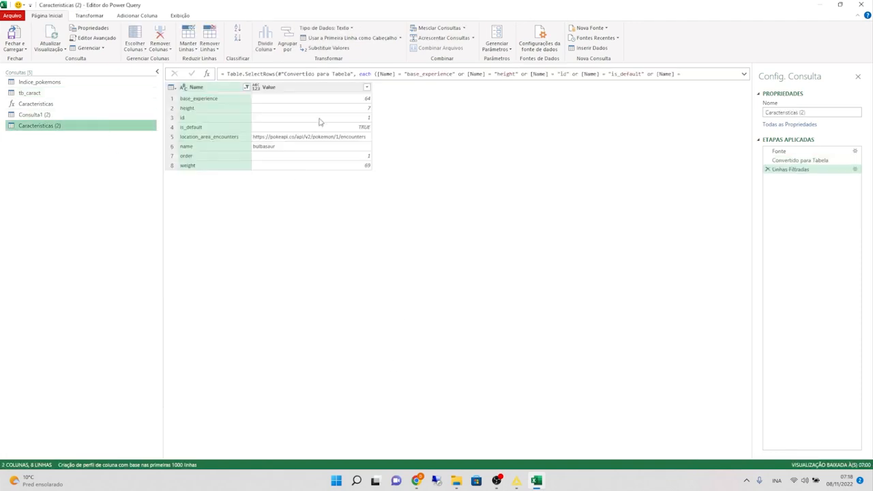
left_click(308, 99)
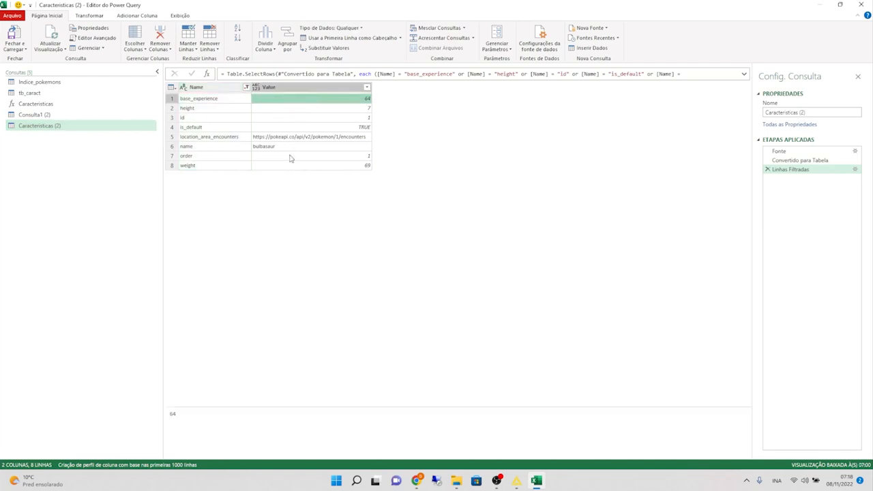
left_click(29, 92)
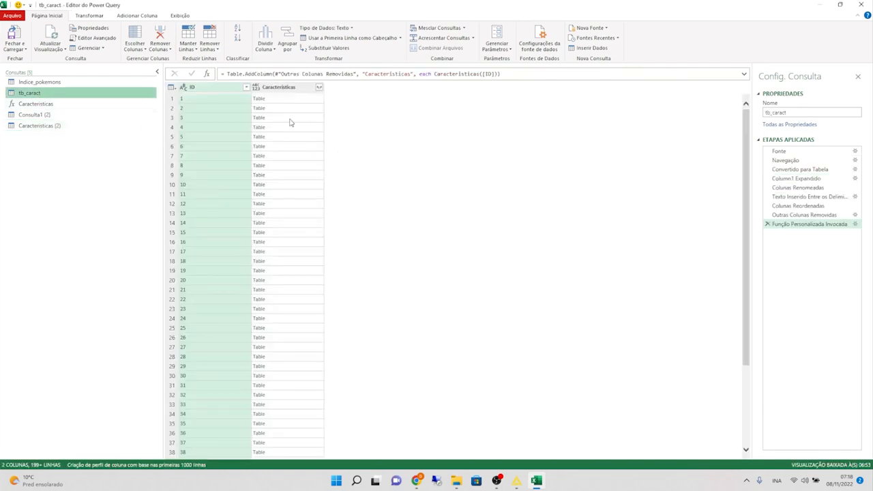
left_click(318, 87)
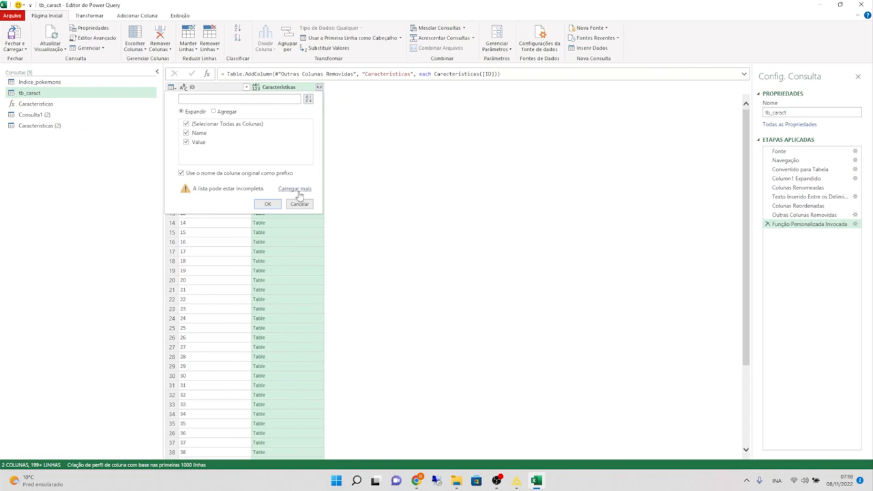
left_click(268, 204)
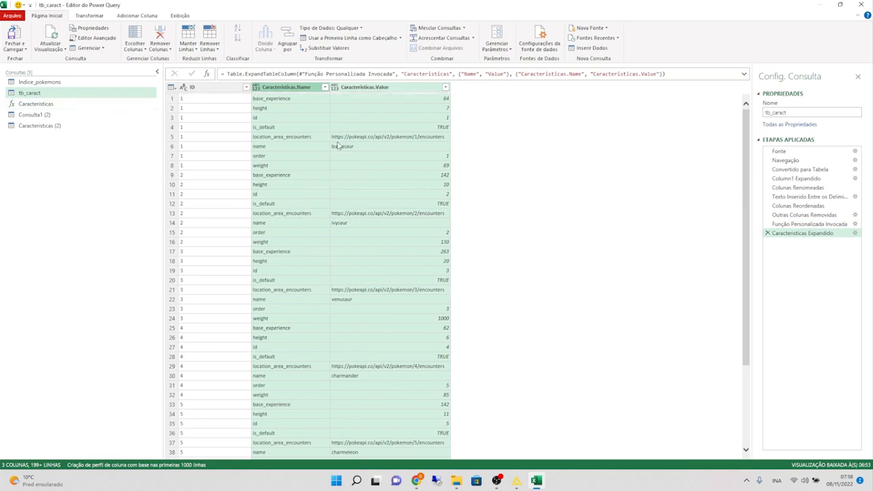
Step: Examine the expanded ID, Caracteristicas.Name and Caracteristicas.Value entries for the first Pokémon in tb_caract
left_click(221, 118)
left_click(220, 101)
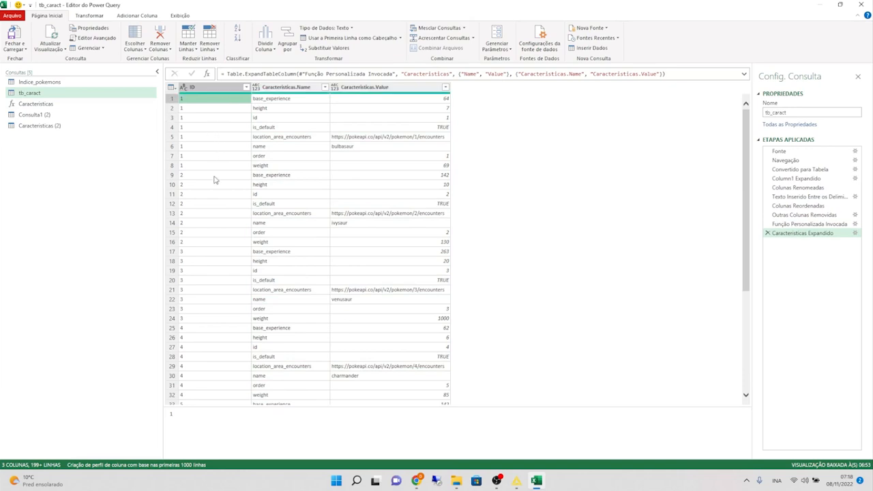
left_click(307, 137)
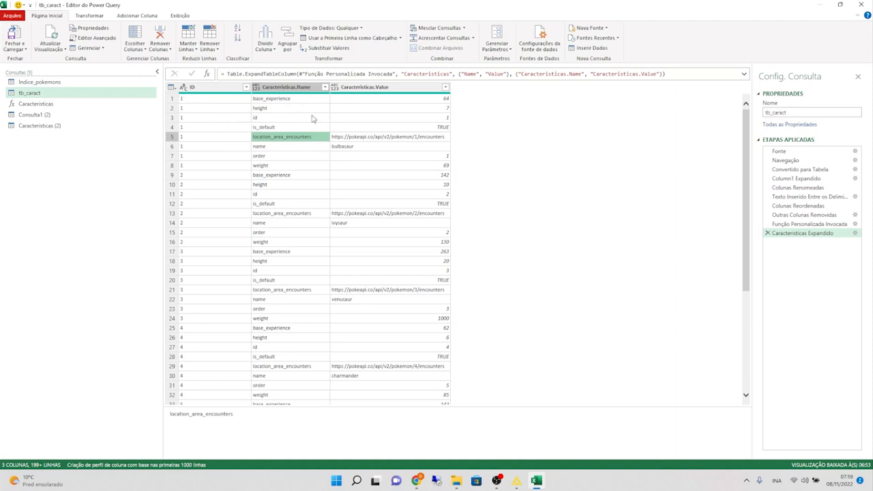
left_click(416, 137)
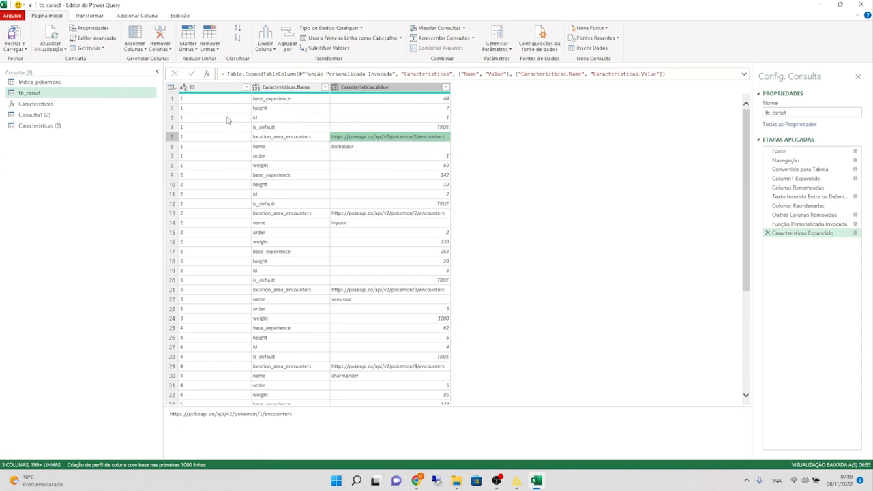
mouse_move(279, 107)
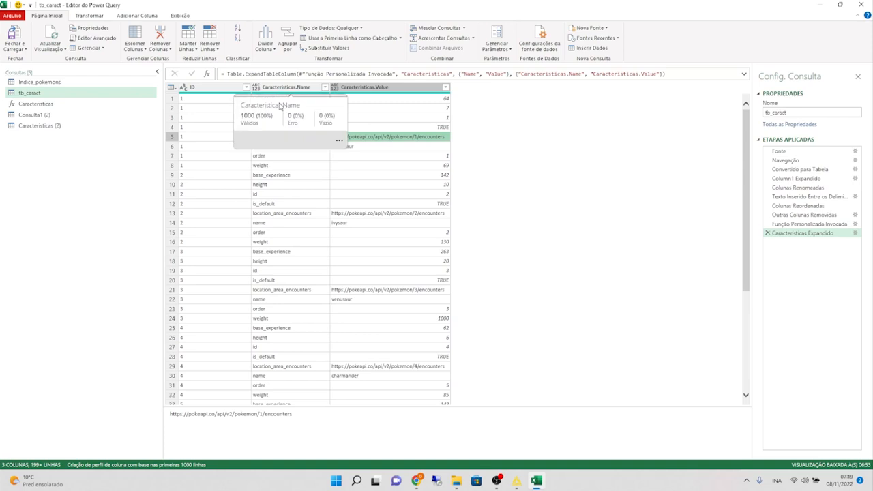
Step: Examine how each ID repeats in tb_caract across the Caracteristicas.Name attributes and their Caracteristicas.Value entries
left_click(186, 129)
left_click(209, 101)
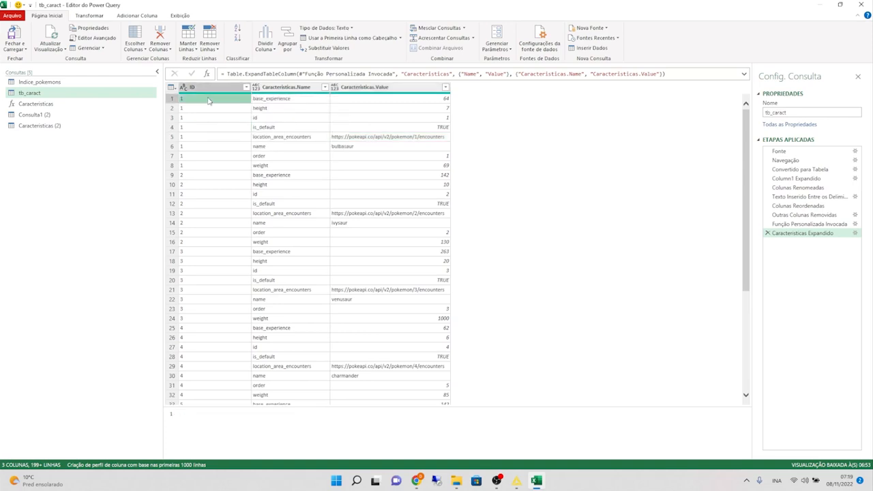
scroll(211, 175, "down", 10)
scroll(211, 175, "up", 10)
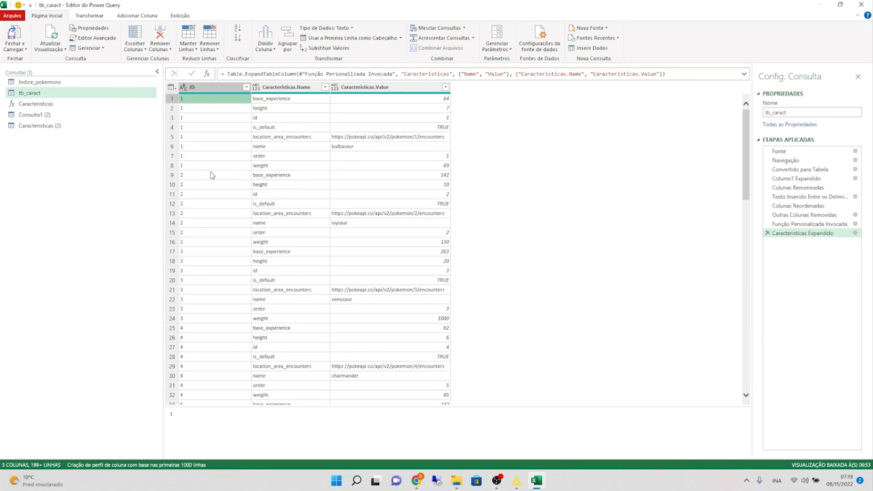
left_click(297, 138)
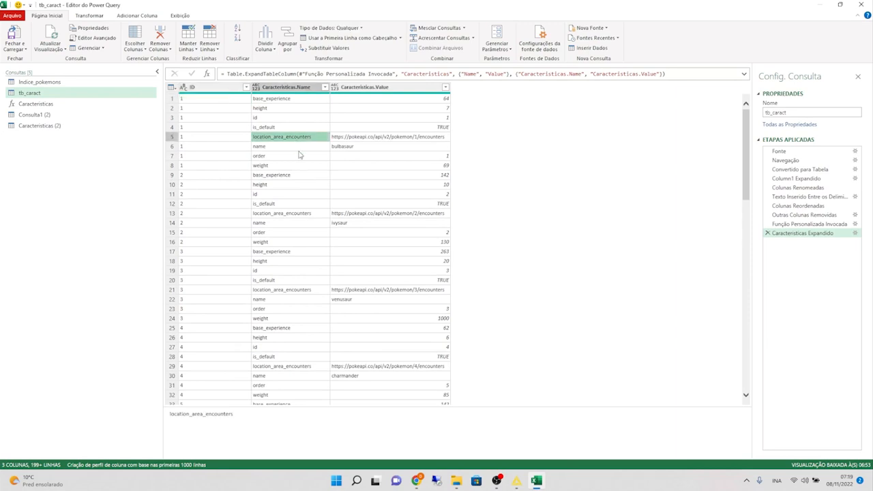
left_click(382, 88)
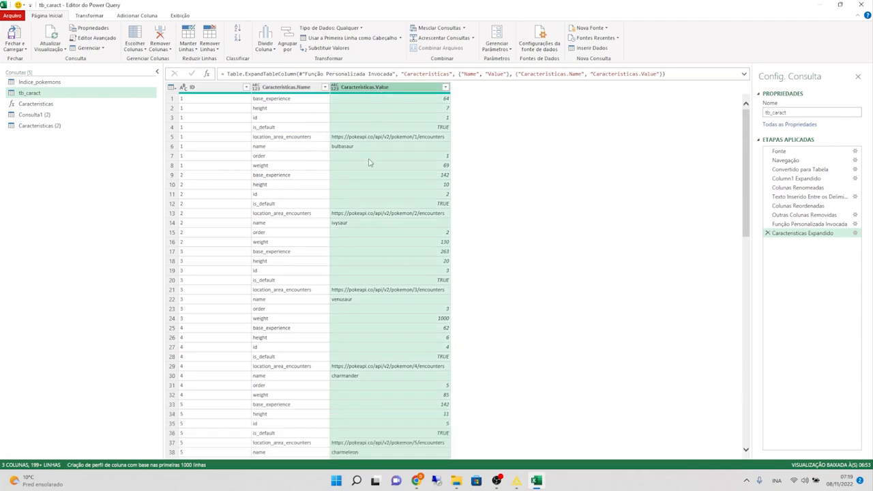
left_click(369, 159)
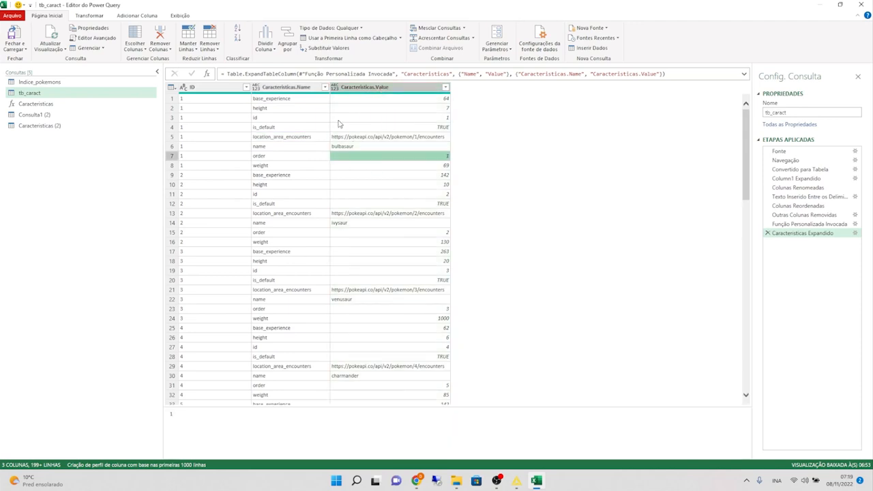
Step: Pivot the Caracteristicas.Name column of tb_caract into new columns, using Caracteristicas.Value as the values column
left_click(304, 88)
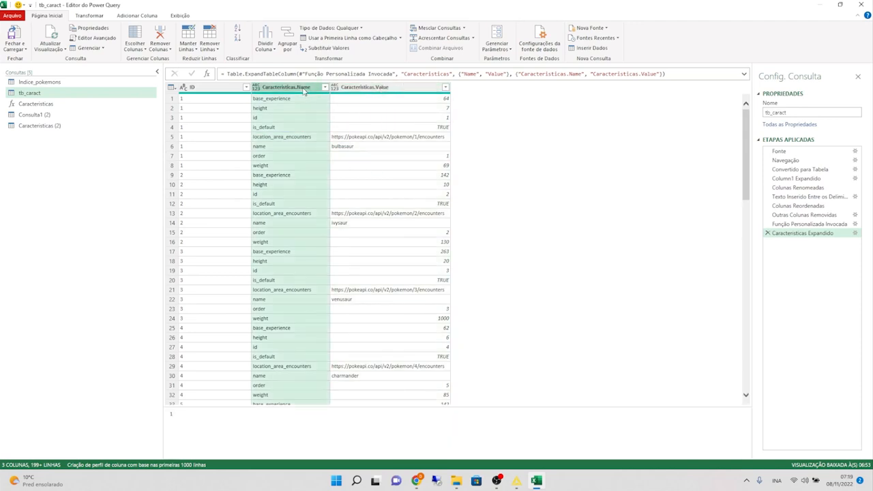
left_click(92, 17)
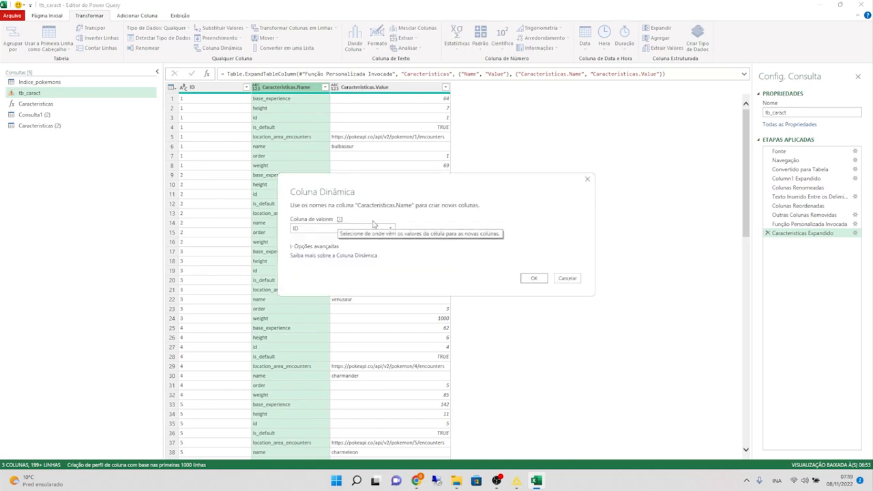
left_click(333, 229)
left_click(332, 247)
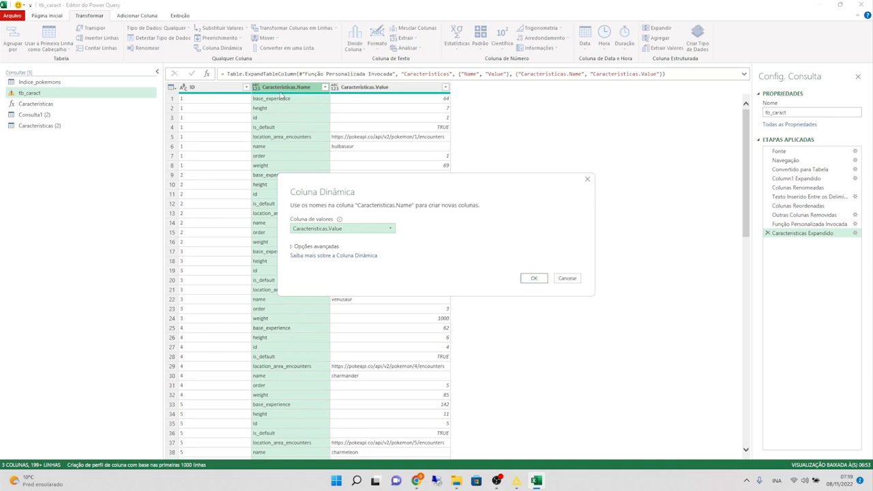
left_click_drag(315, 188, 386, 186)
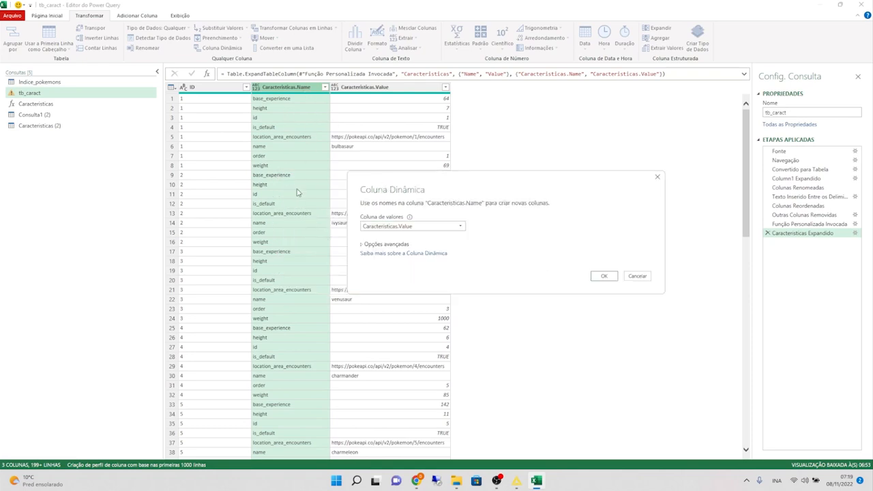
left_click_drag(505, 186, 412, 169)
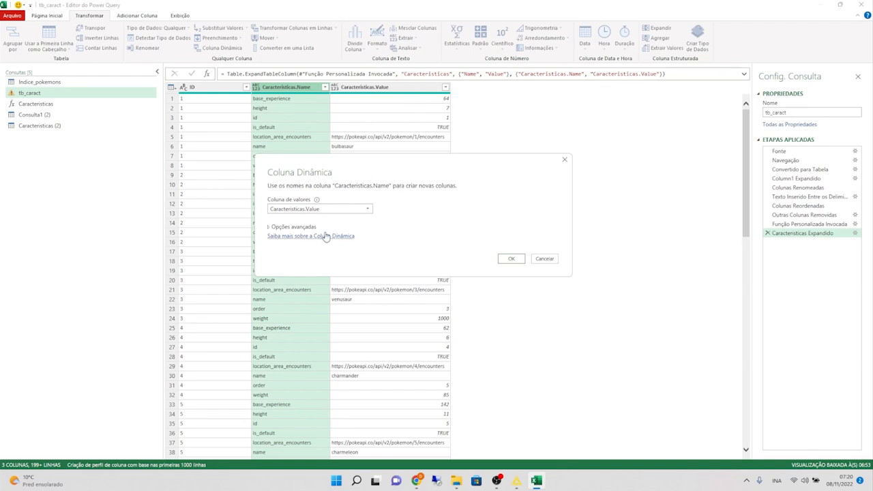
left_click(321, 209)
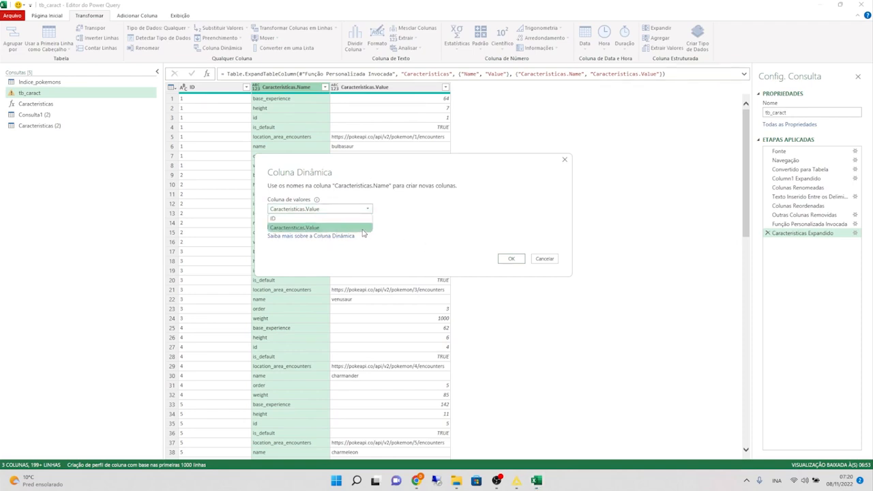
left_click(365, 231)
left_click(512, 259)
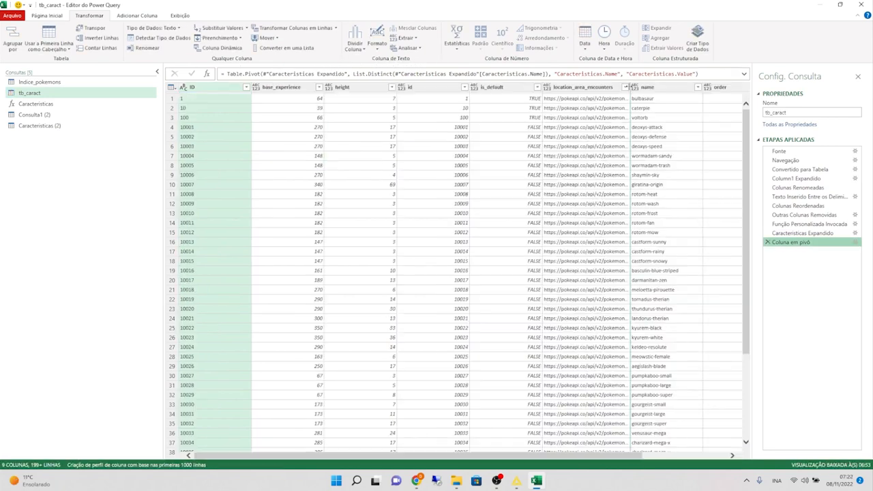
Step: Examine the pivoted tb_caract rows and all attribute columns from ID and base_experience through weight
left_click_drag(630, 90, 651, 89)
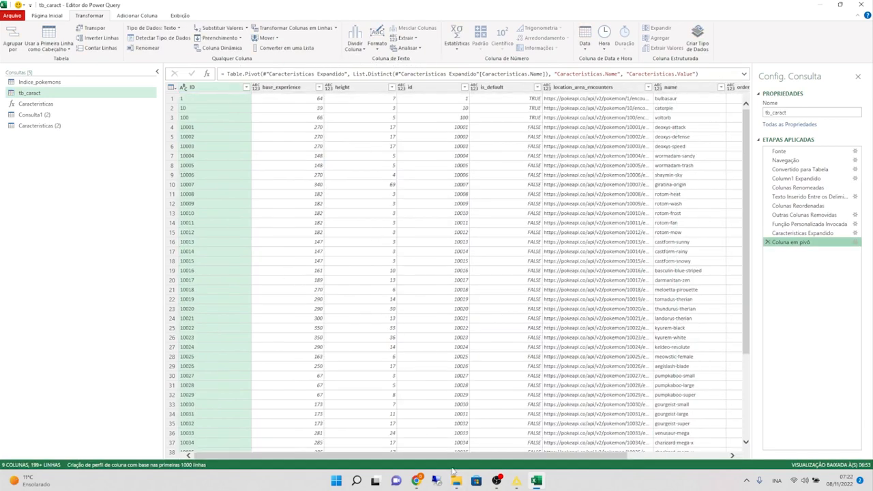
left_click_drag(434, 461, 631, 464)
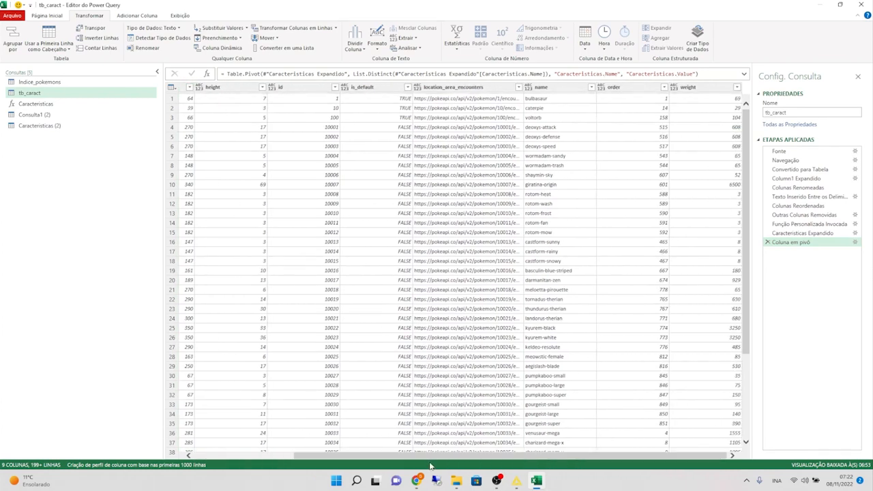
left_click_drag(435, 458, 325, 455)
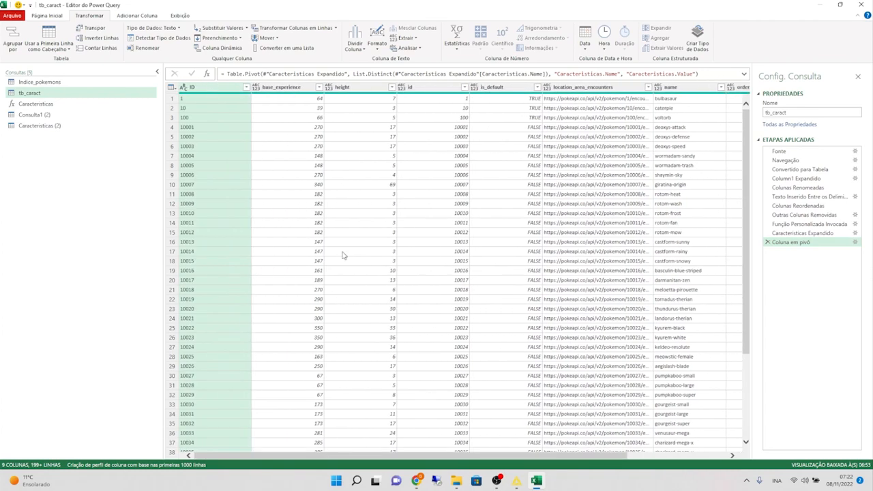
left_click(247, 138)
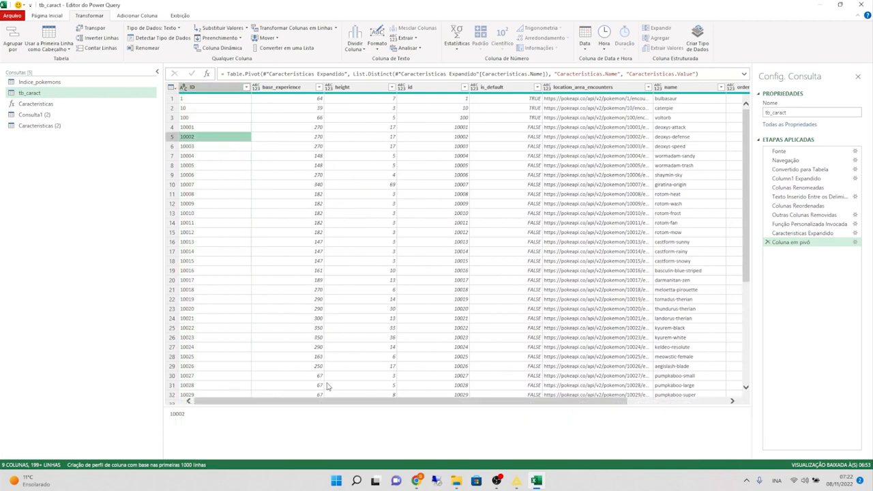
left_click_drag(325, 401, 271, 414)
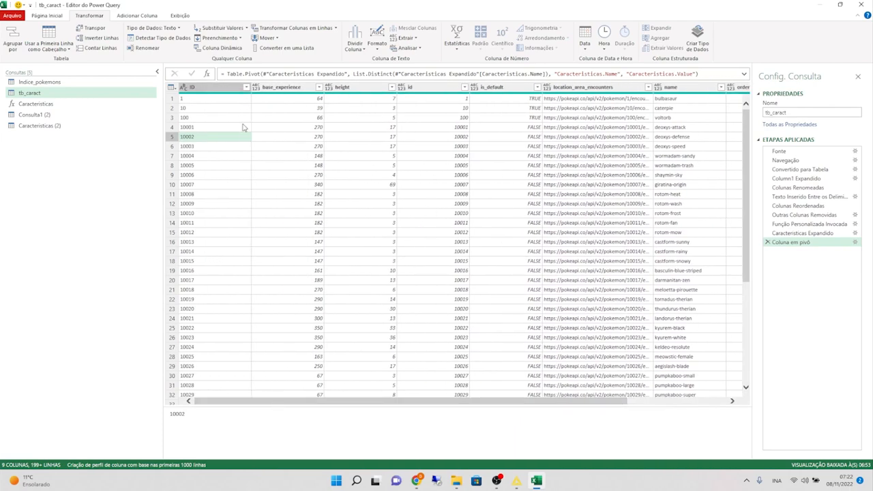
scroll(255, 177, "down", 15)
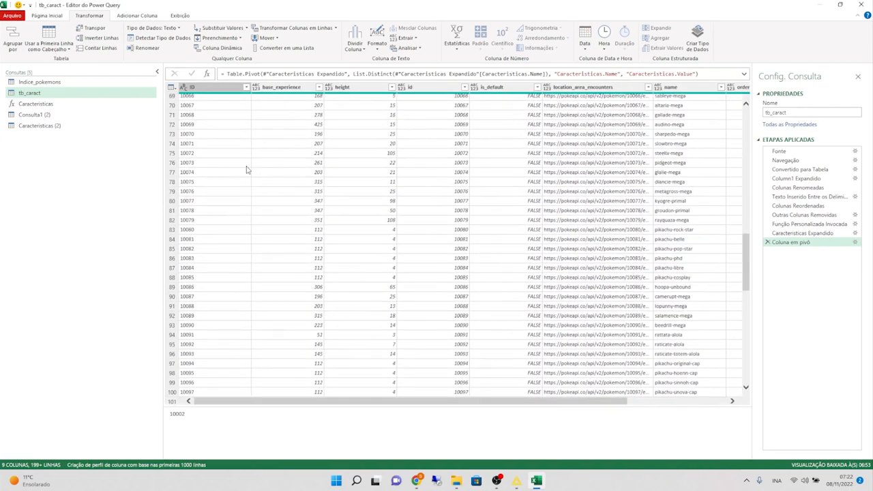
scroll(235, 162, "up", 7)
left_click(213, 121)
scroll(223, 165, "up", 7)
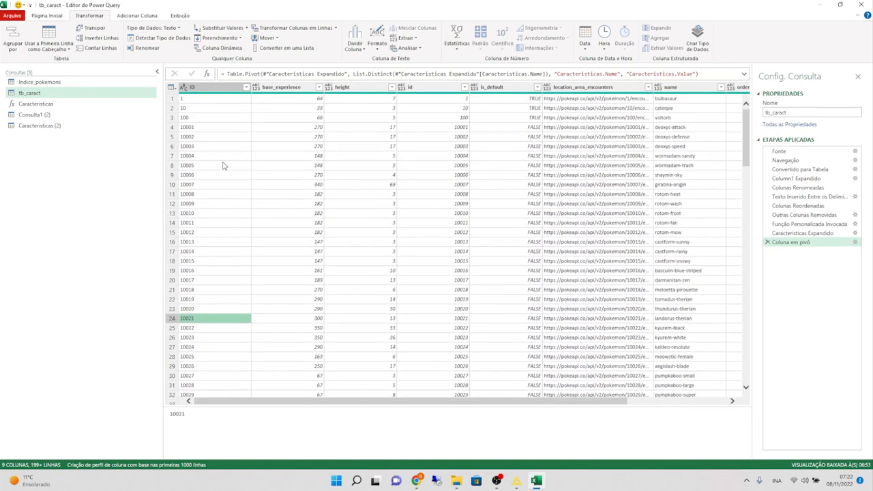
left_click(209, 108)
left_click(310, 121)
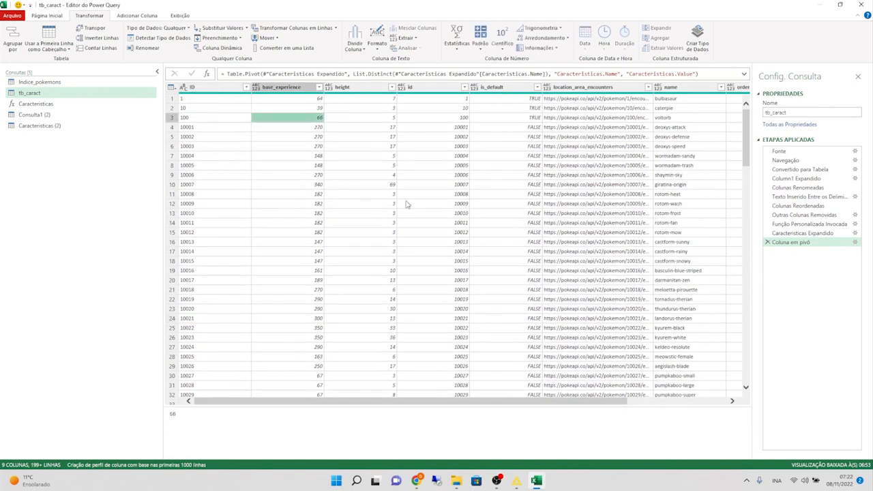
mouse_move(431, 404)
left_mouse_down()
mouse_move(568, 415)
mouse_move(430, 406)
left_mouse_up()
left_click(347, 128)
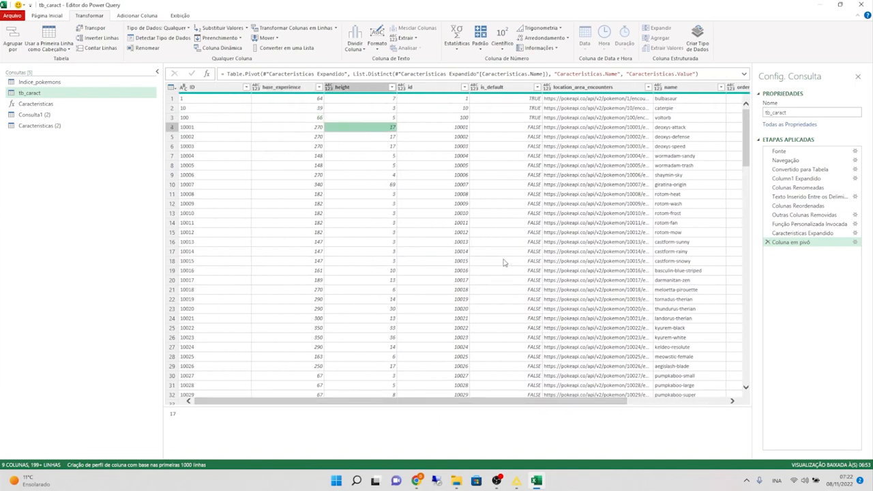
left_click_drag(529, 407, 611, 405)
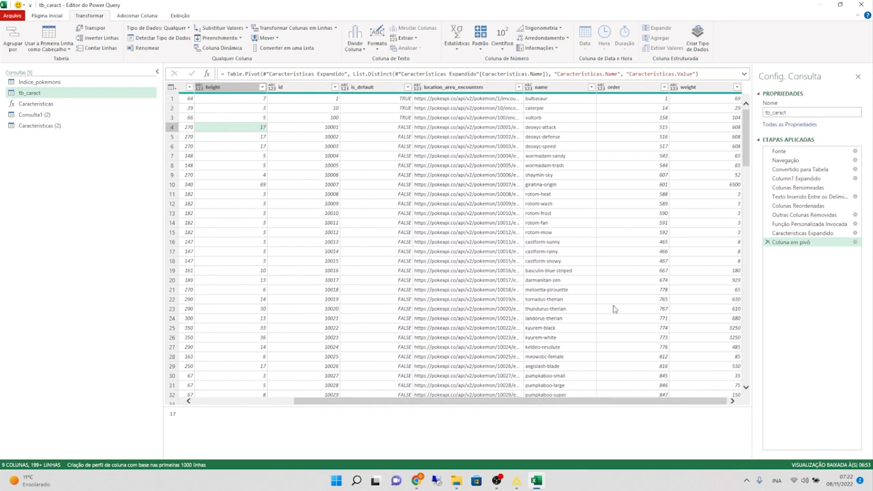
Step: Widen the location_area_encounters column to fit its full URLs and move it before ID as the first column
left_click(442, 127)
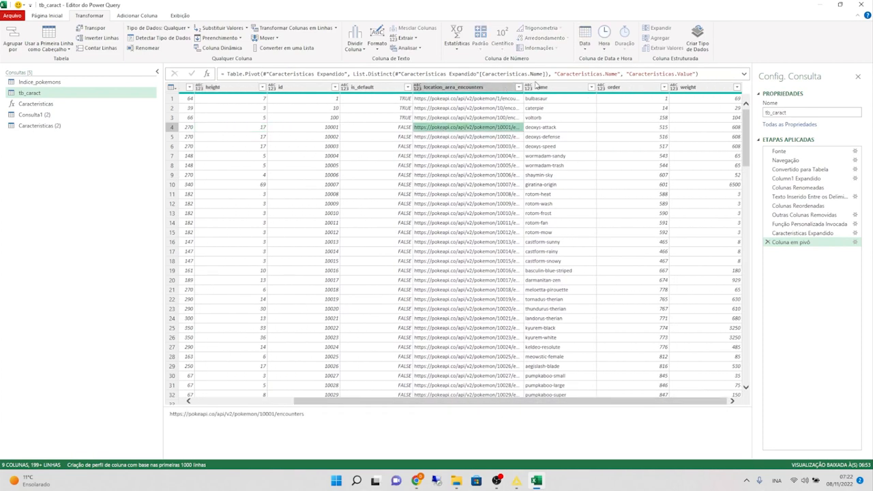
left_click_drag(519, 86, 575, 86)
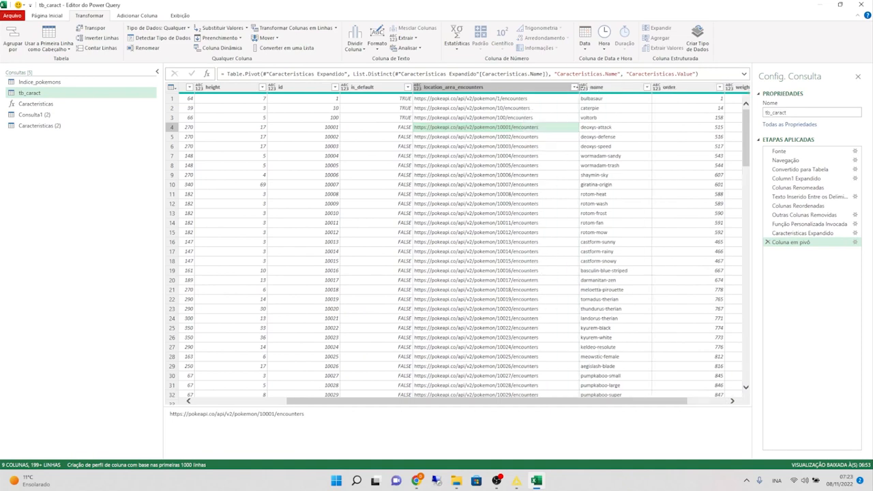
left_click(488, 337)
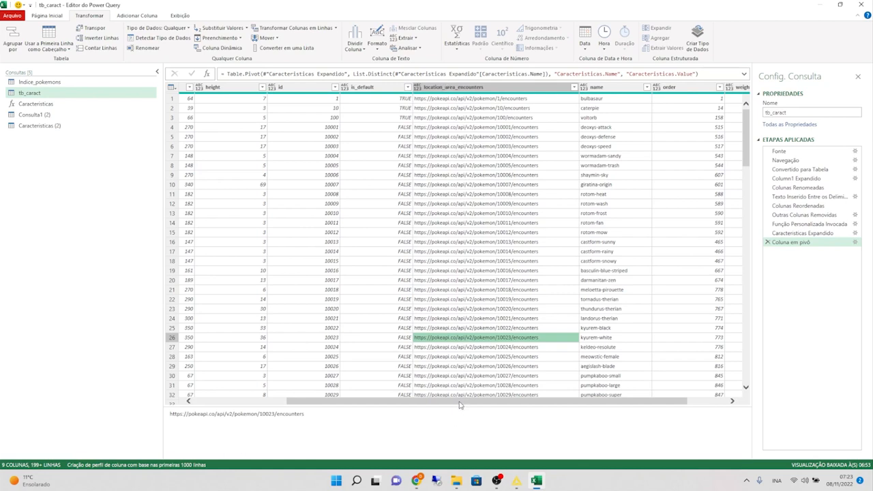
left_click_drag(459, 405, 329, 400)
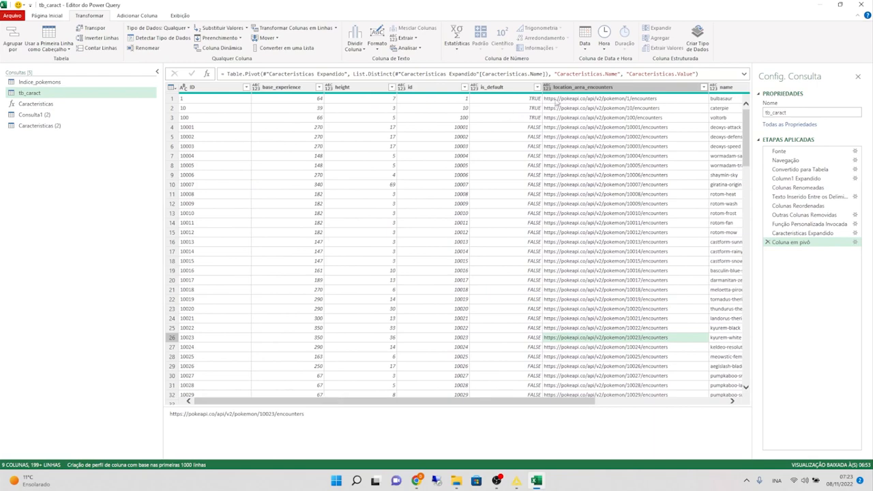
left_click_drag(576, 87, 169, 87)
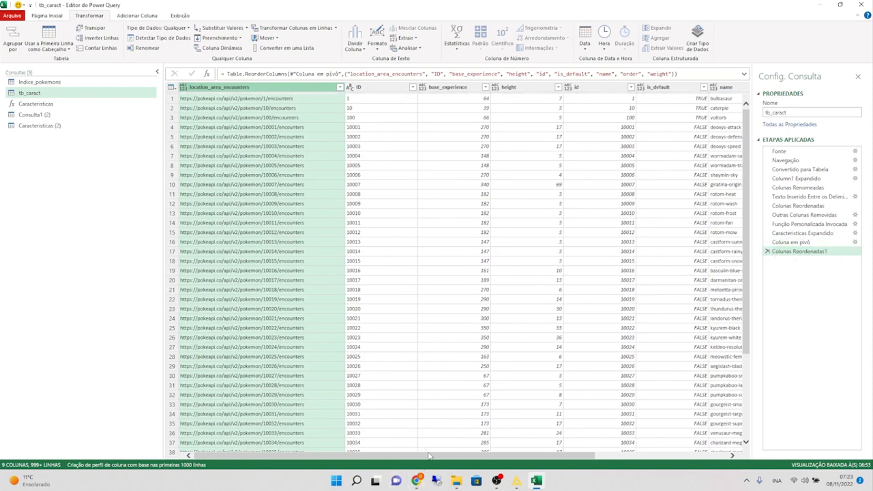
Step: Review the reordered tb_caract columns, including base_experience, height and id, and look briefly at the Caracteristicas function
left_click_drag(428, 455, 601, 458)
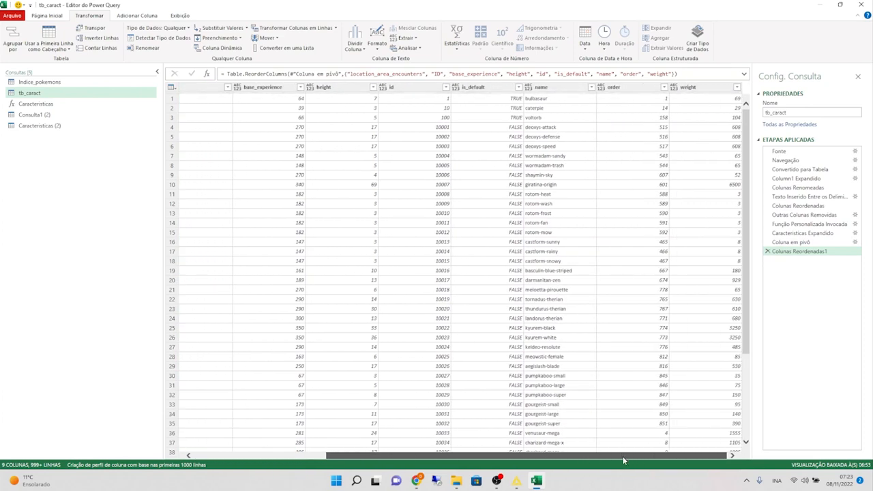
left_click_drag(575, 456, 370, 455)
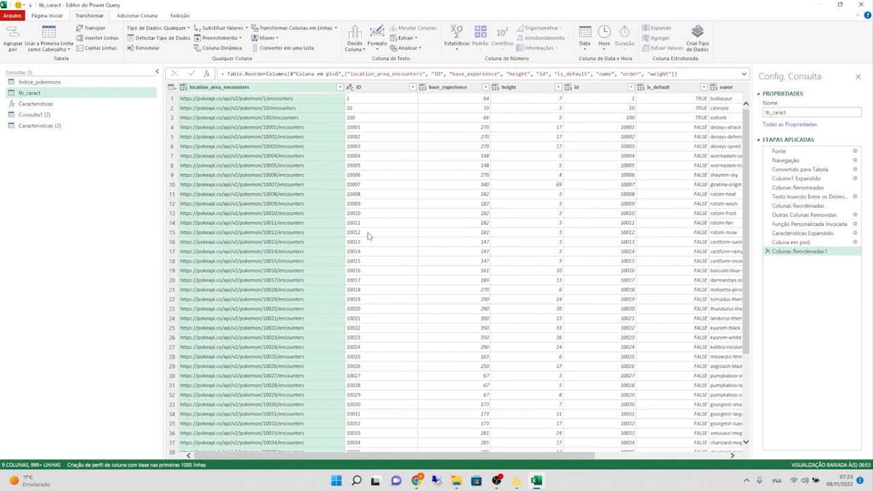
left_click(377, 172)
left_click(455, 110)
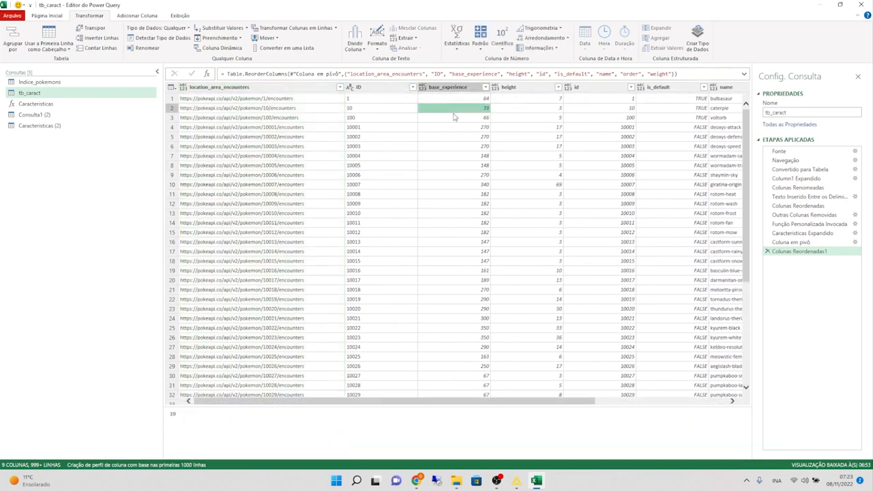
left_click(536, 119)
left_click(619, 139)
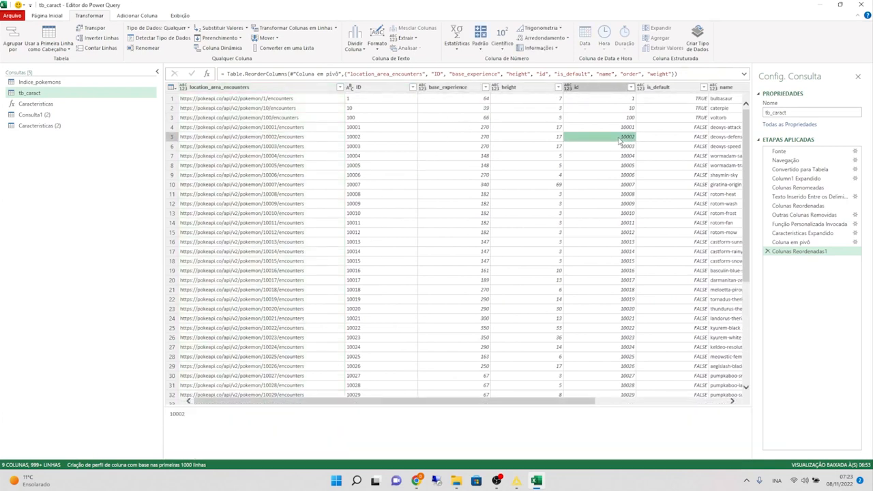
left_click_drag(551, 402, 595, 406)
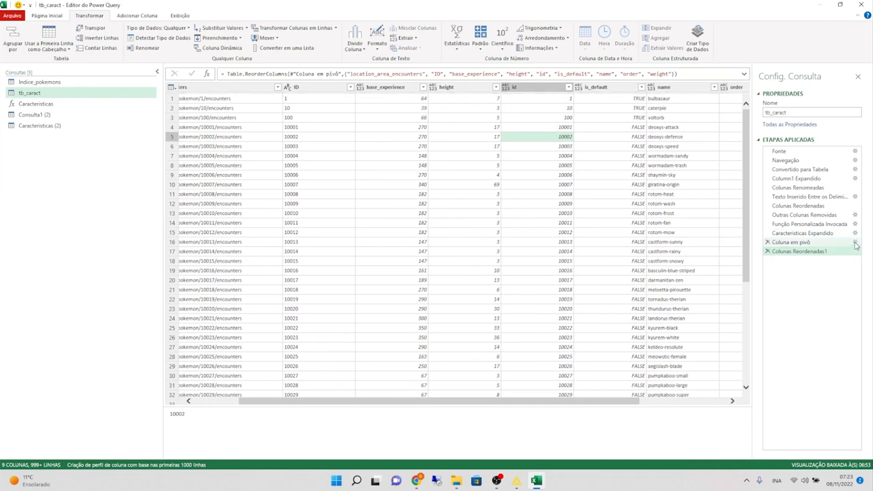
left_click(35, 103)
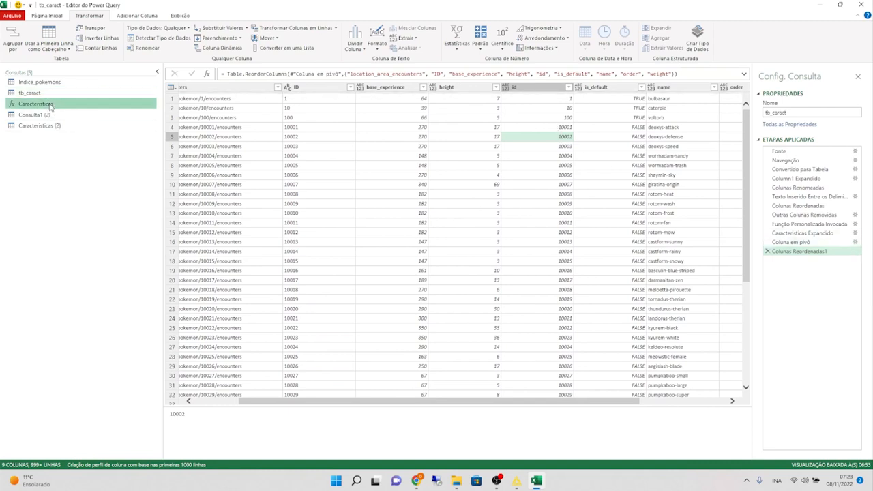
left_click(63, 94)
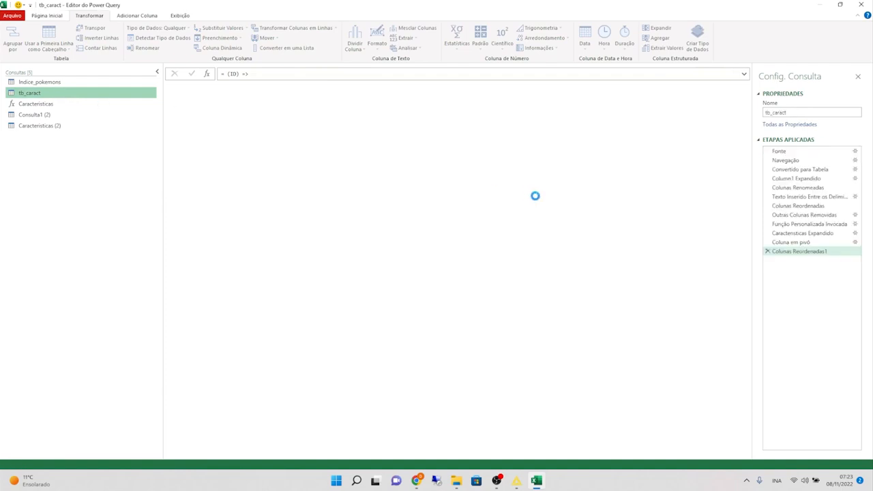
left_click(578, 120)
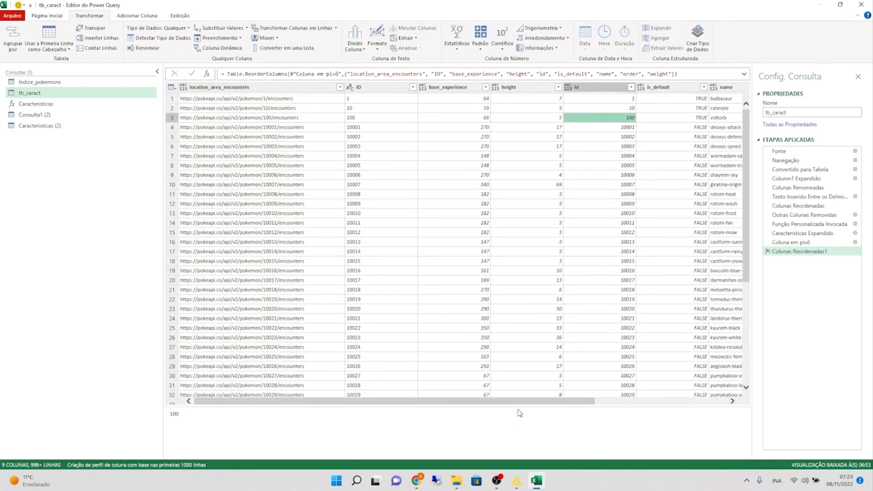
Step: Examine the is_default, name and order columns of tb_caract across its first rows
left_click_drag(524, 402, 674, 401)
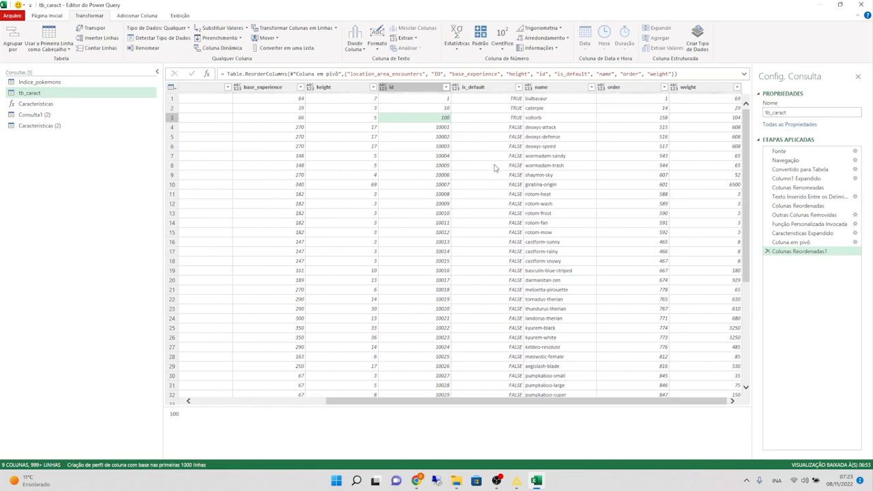
left_click(478, 88)
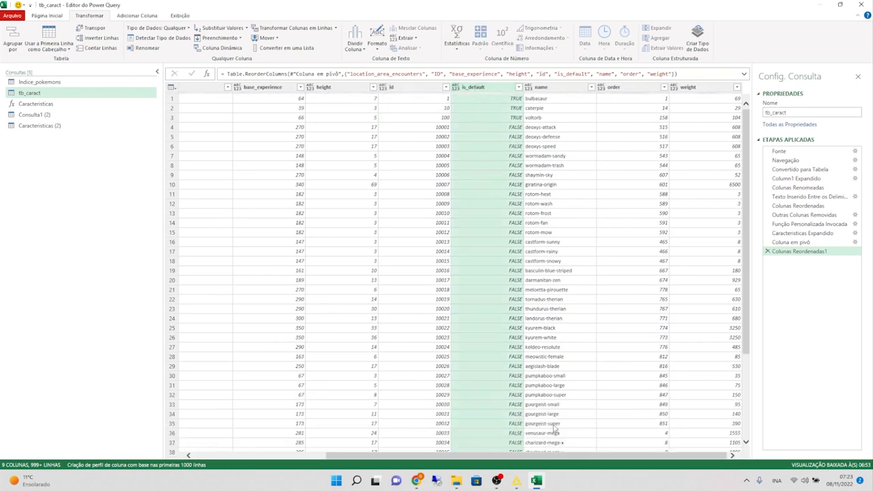
scroll(549, 409, "down", 5)
scroll(536, 357, "up", 5)
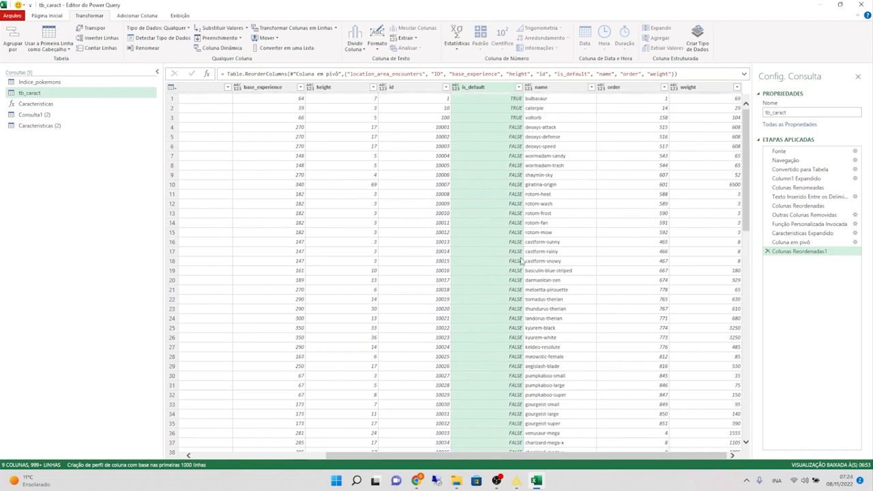
scroll(522, 261, "down", 2)
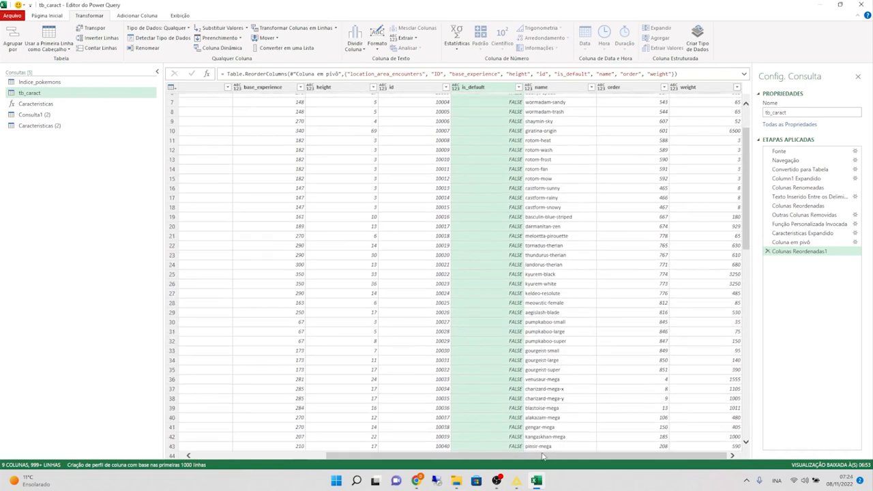
left_click_drag(543, 456, 523, 436)
left_click(665, 411)
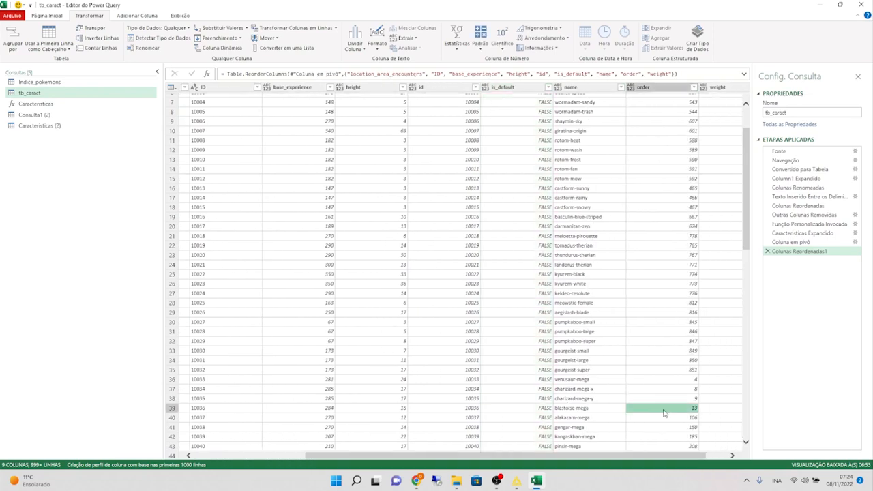
Step: Examine the values in the order and weight columns of tb_caract, returning to the first rows
key("Right")
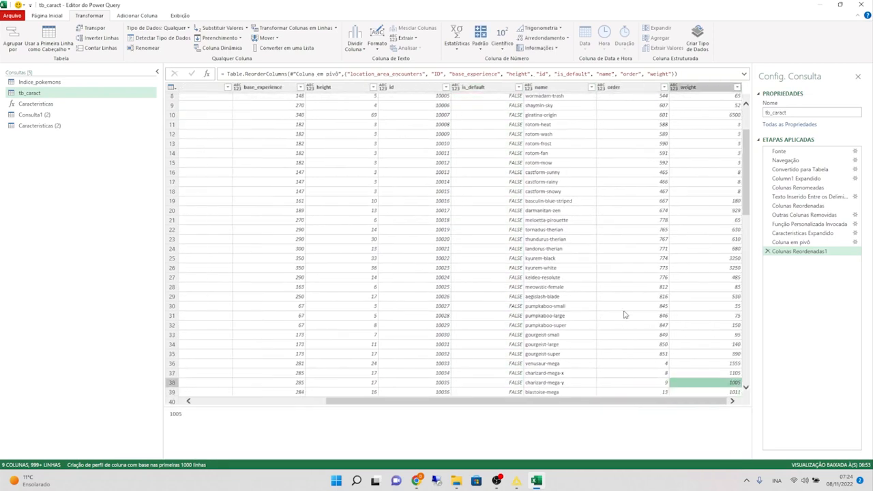
key("Up")
key("Up")
key("Up")
key("Up")
key("Up")
key("Up")
key("Up")
key("Up")
key("Up")
key("Up")
key("Up")
key("Up")
key("Up")
key("Up")
key("Up")
key("Up")
key("Up")
key("Up")
key("Up")
key("Up")
key("Up")
key("Up")
key("Up")
key("Up")
key("Up")
key("Up")
key("Up")
key("Up")
key("Up")
key("Up")
key("Up")
key("Up")
key("Up")
key("Up")
key("Up")
key("Up")
key("Up")
key("Up")
key("ctrl+space")
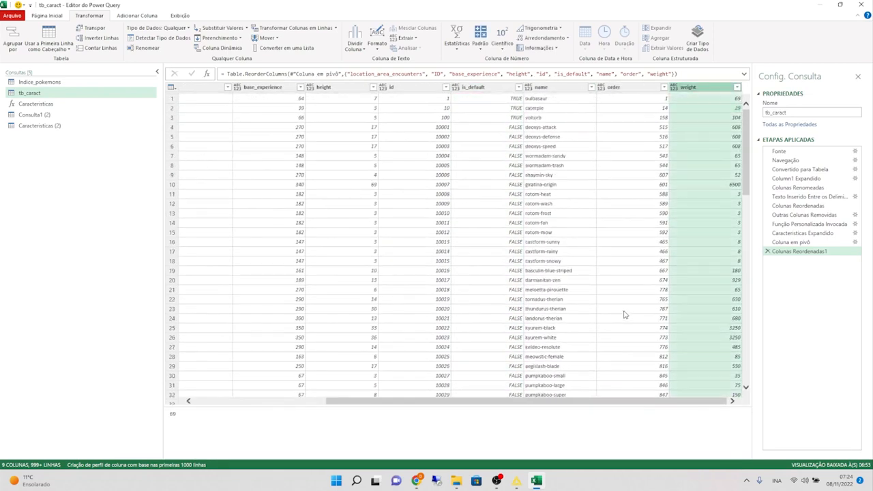
key("Left")
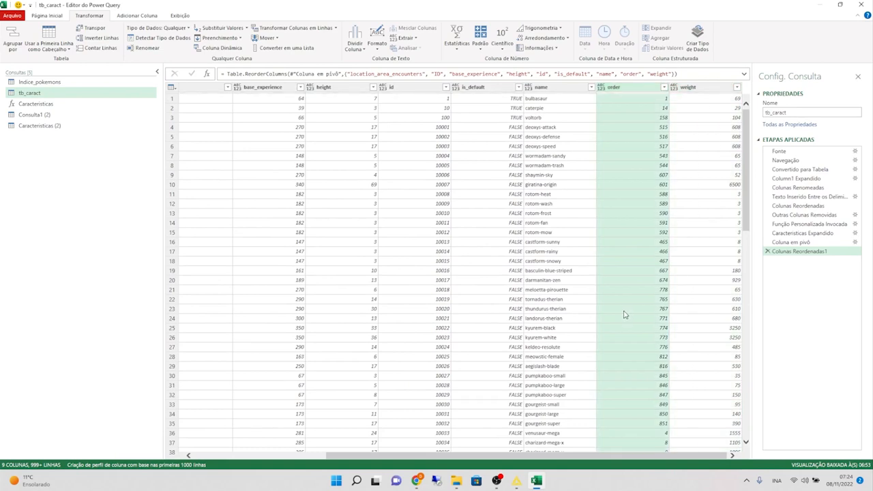
key("Down")
key("Down")
key("Down")
key("Down")
key("Down")
key("Down")
key("Up")
key("Up")
key("Up")
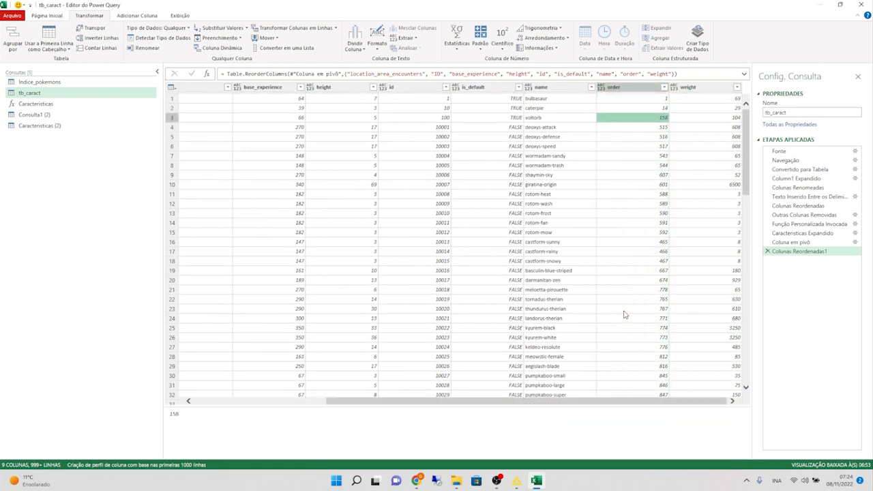
key("Up")
key("Up")
key("Right")
key("Down")
key("Down")
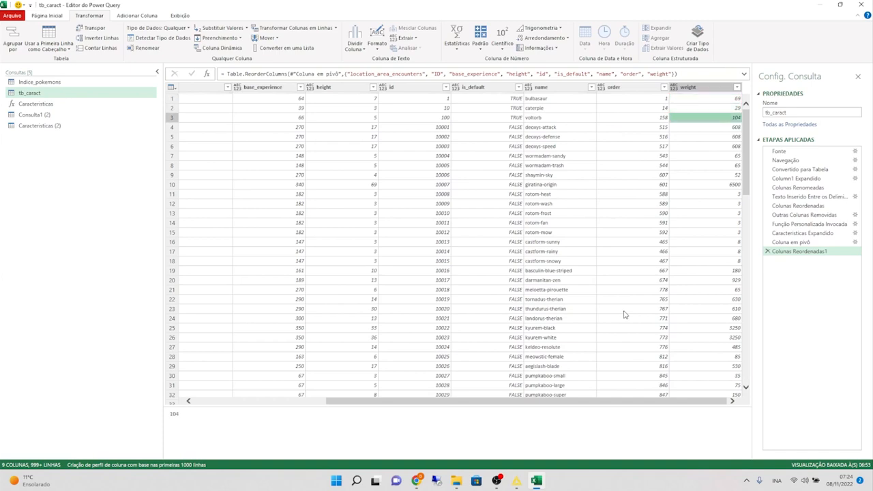
key("Up")
key("Up")
key("ctrl+space")
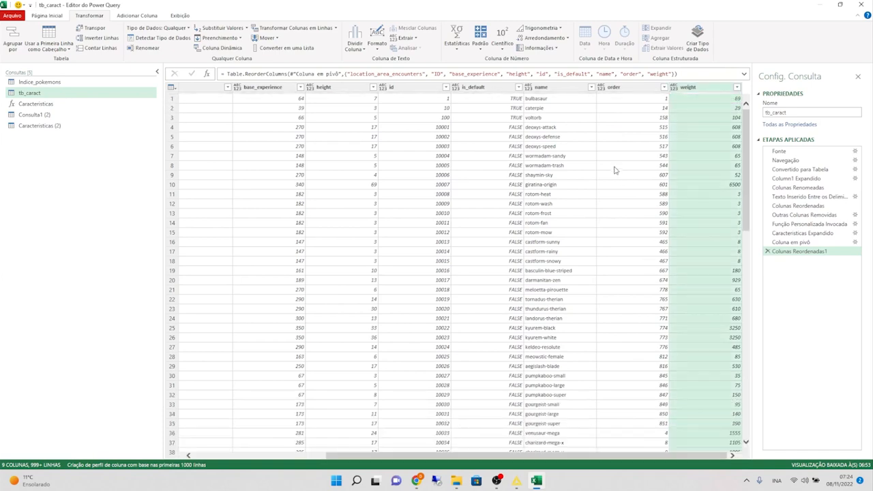
left_click(663, 119)
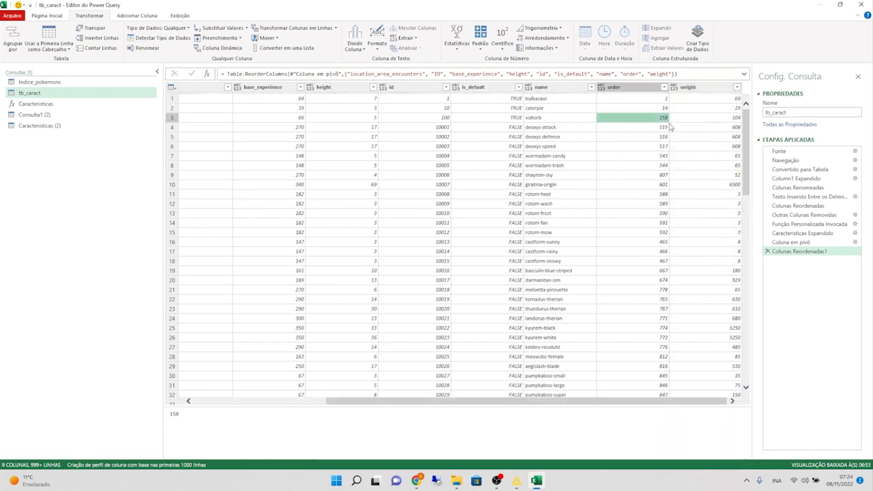
left_click(689, 87)
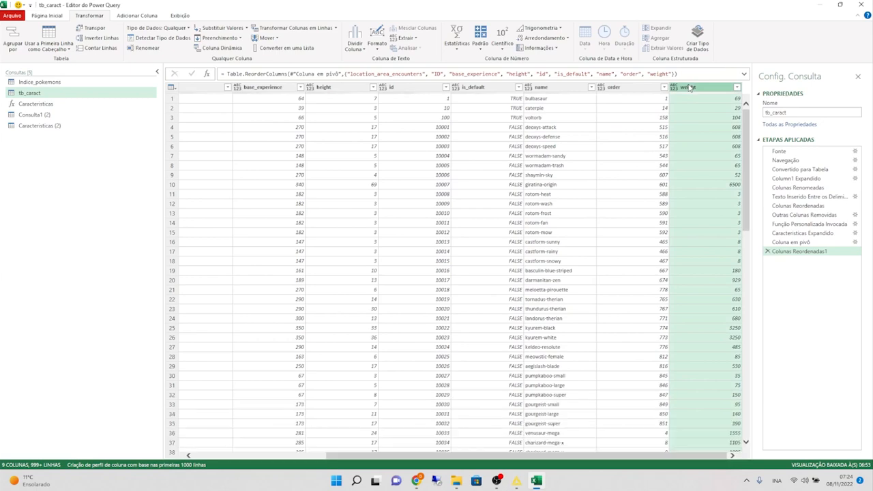
Step: Compare the height and weight columns of tb_caract, starting from the first row
left_click(338, 88)
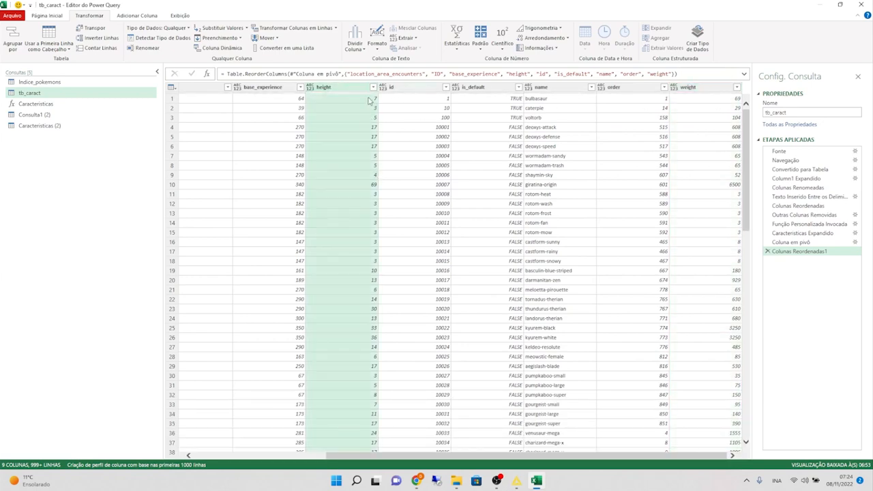
left_click(368, 101)
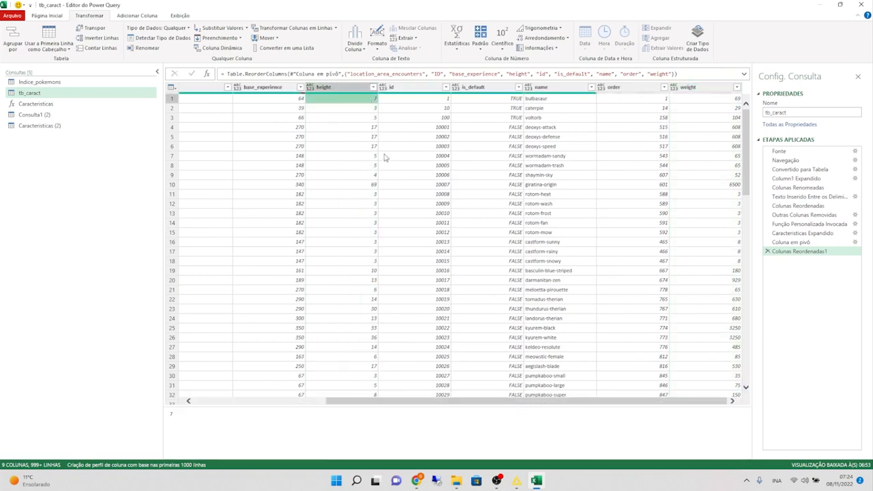
left_click(656, 101)
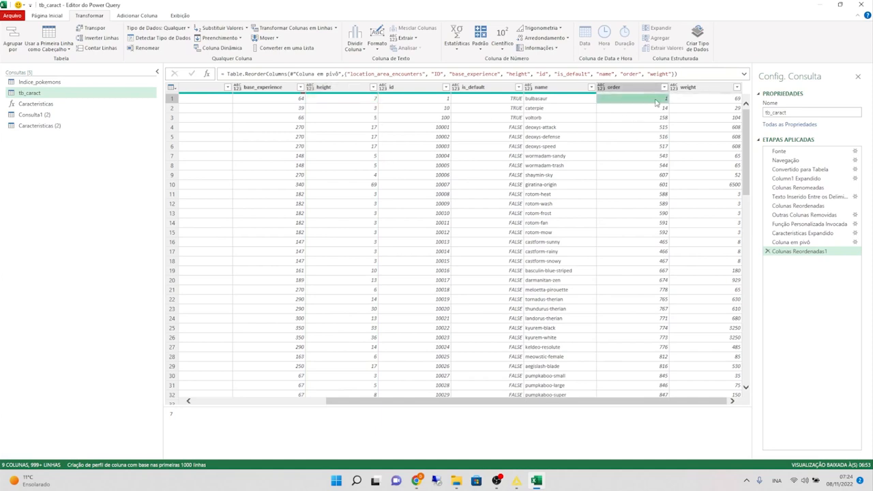
left_click(688, 89)
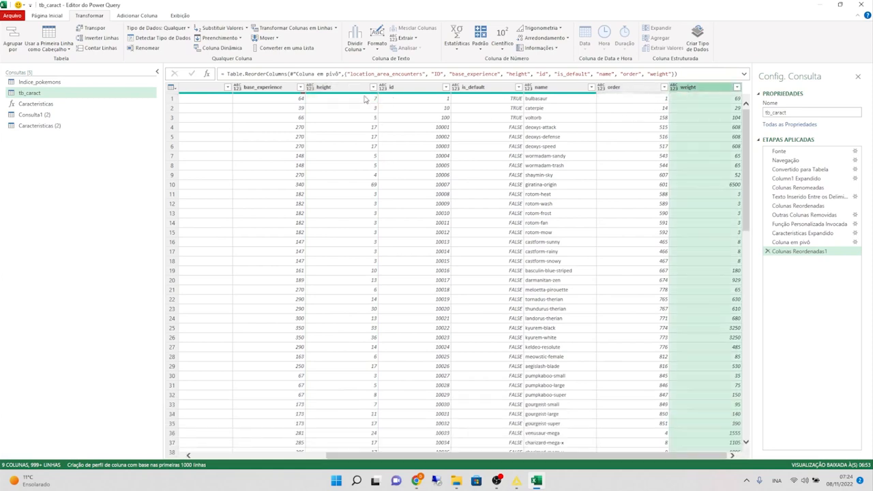
left_click(341, 91)
Step: Switch to Chrome, open the PokéAPI v2 documentation and find the "weight" entry of the Pokemon type
key("super+Tab")
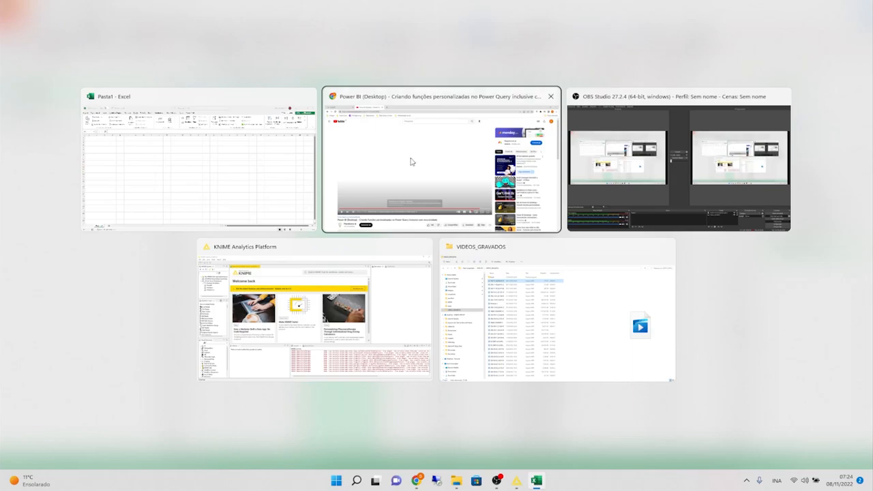
left_click(390, 109)
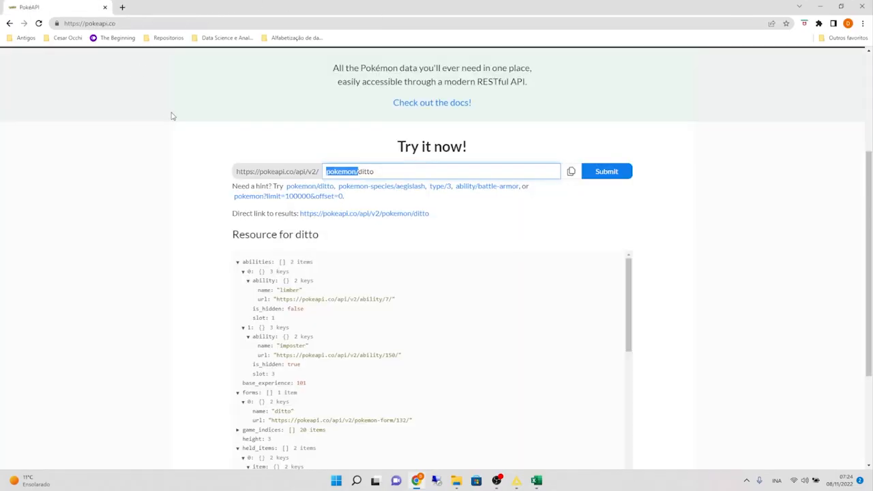
scroll(417, 221, "up", 2)
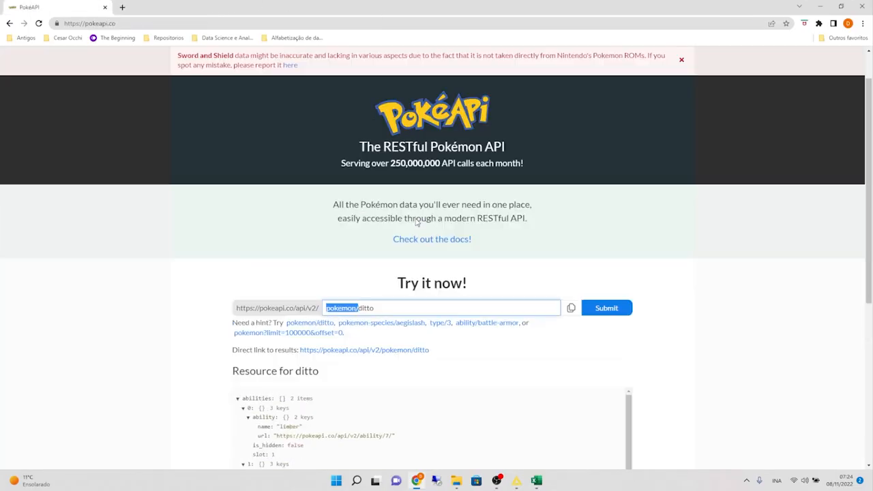
scroll(459, 175, "up", 1)
left_click(607, 59)
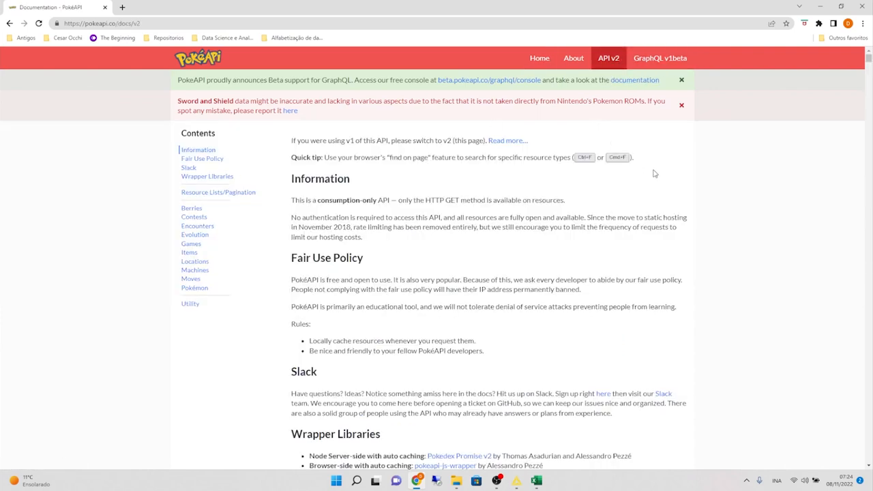
key("ctrl+f")
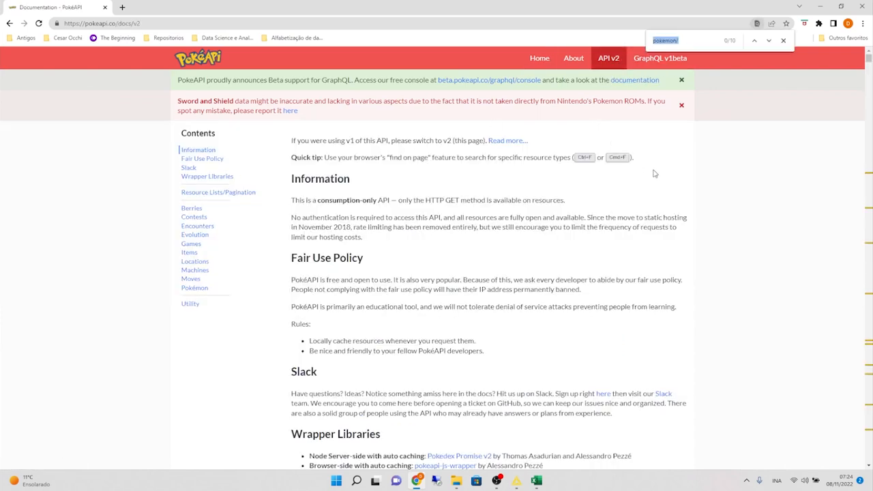
type("wi")
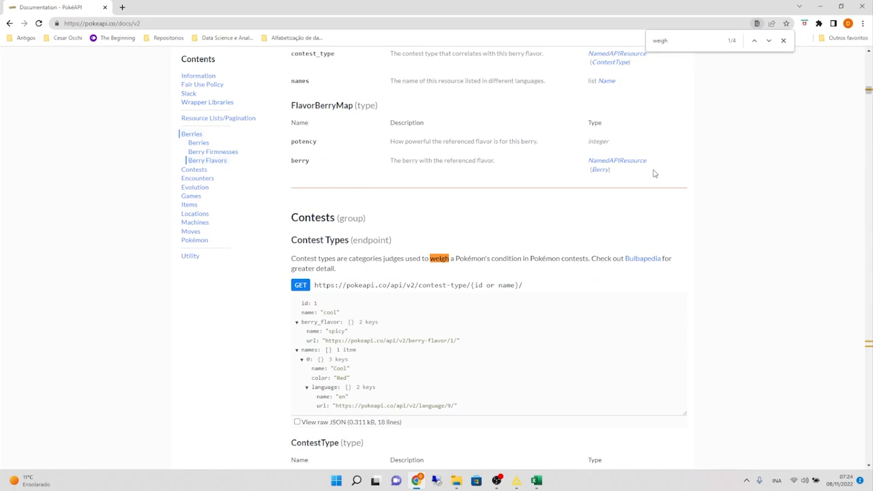
type("ight")
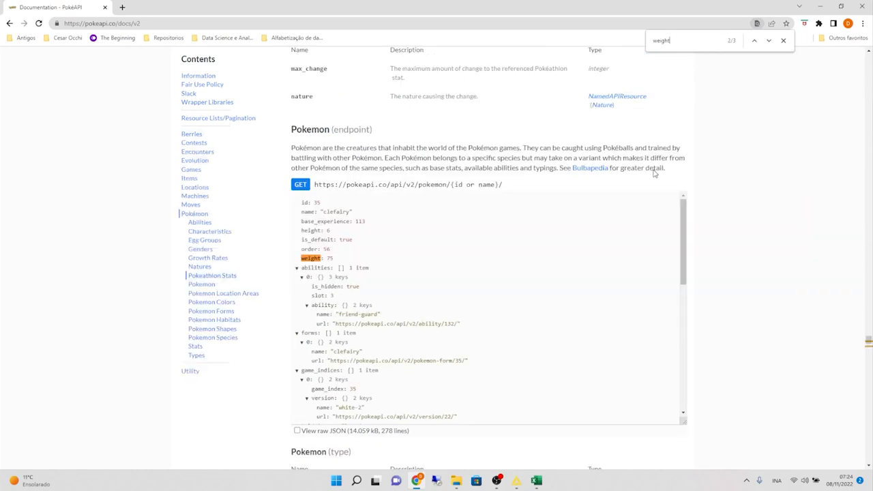
key("Return")
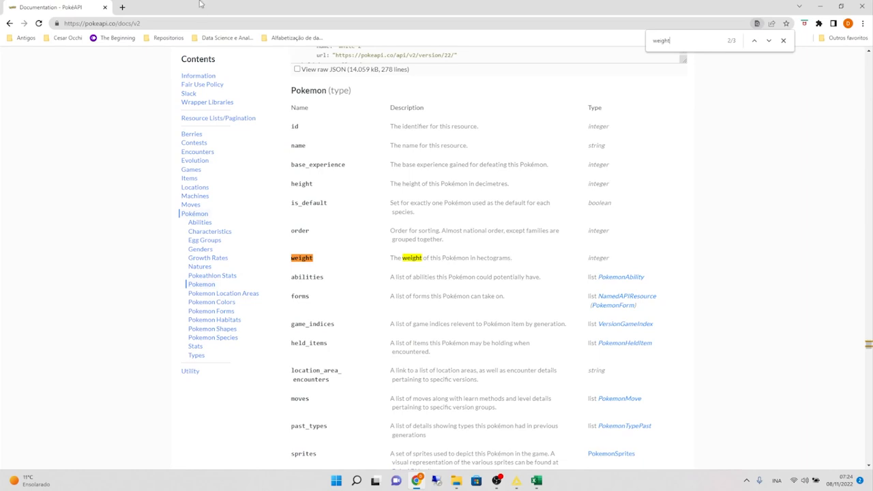
Step: Search Google for "hectograma para kg" in a new browser tab
left_click(122, 7)
type("h")
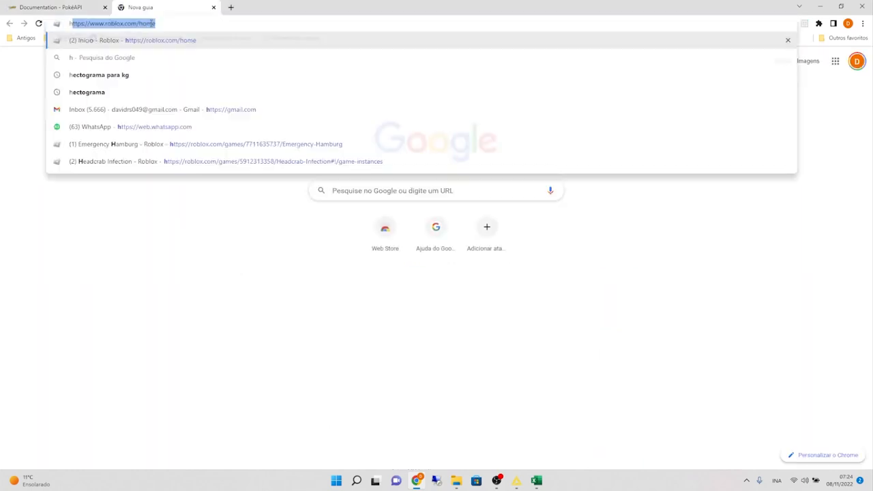
type("ectograma")
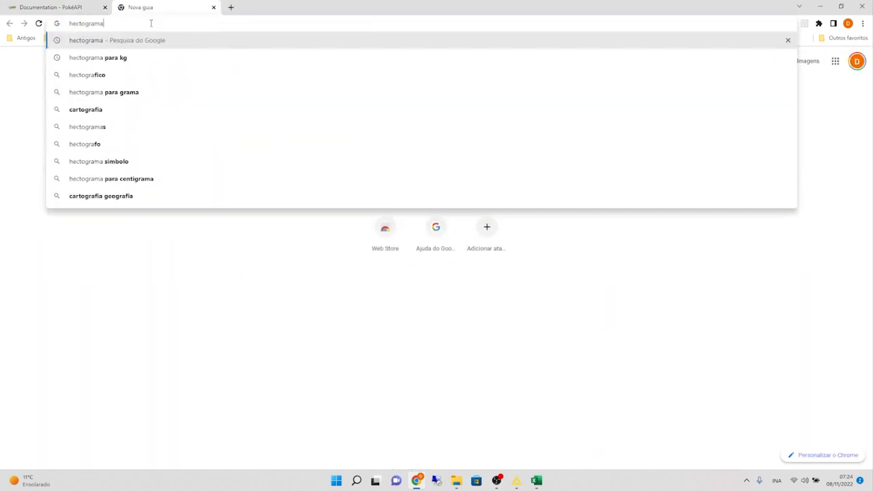
key("Down")
key("Return")
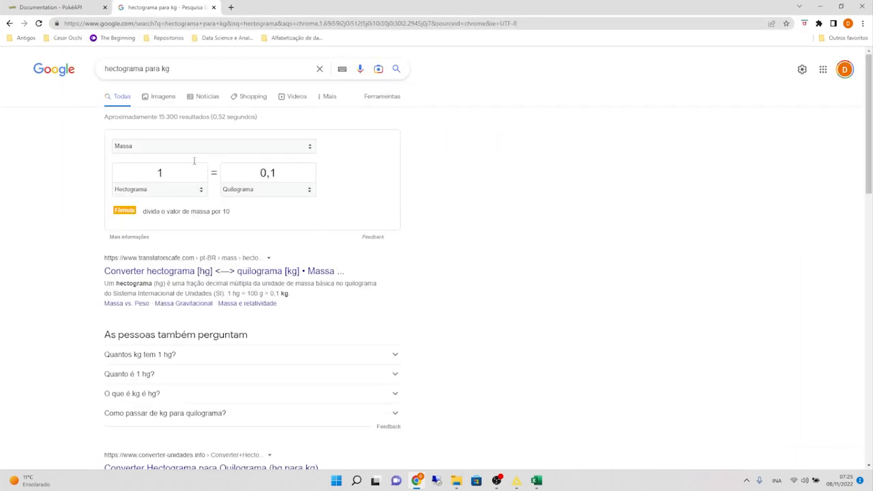
Step: Read the height description in the PokéAPI documentation, then return to the hectogram-to-kilogram conversion
left_click(85, 7)
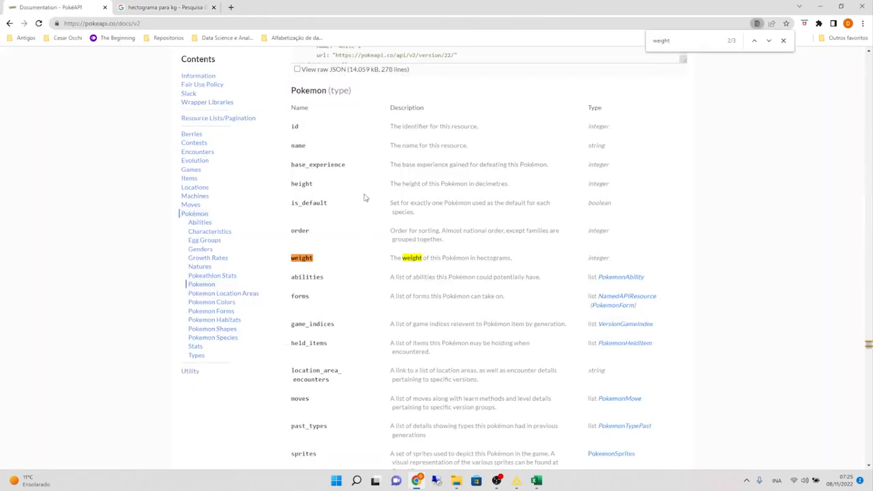
left_click_drag(298, 183, 493, 186)
left_click(503, 185)
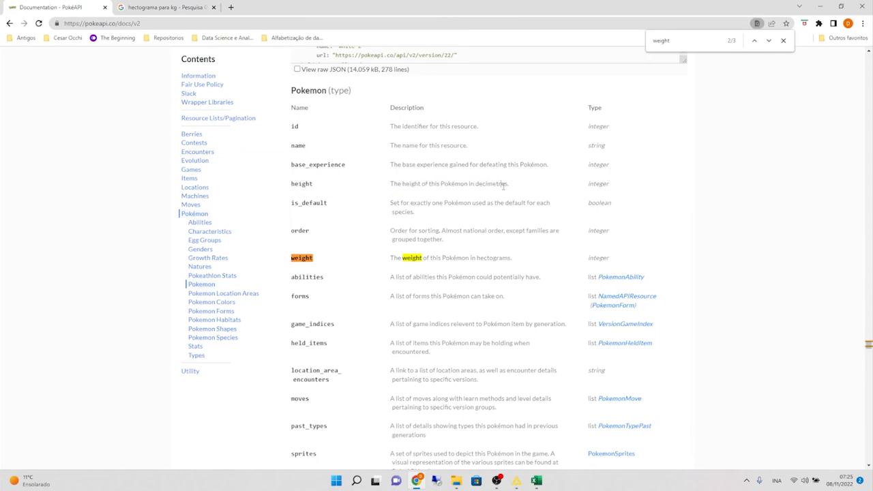
left_click(185, 11)
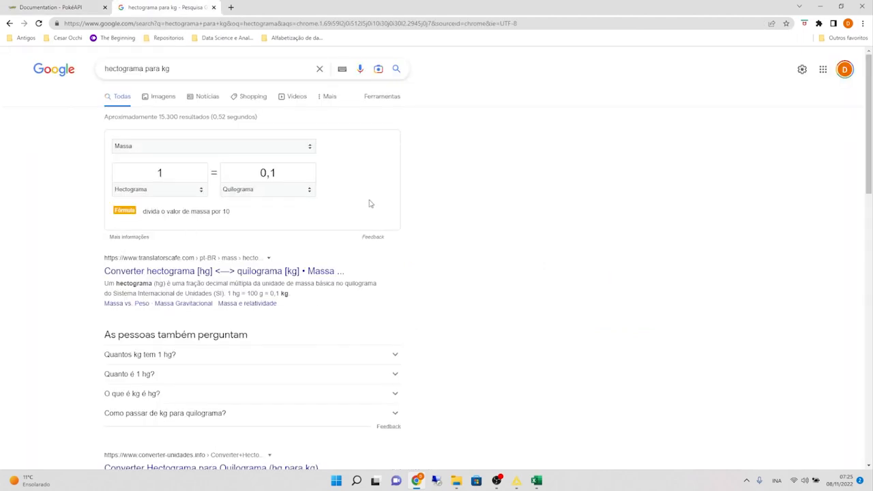
Step: Switch back to Power Query and change the height column's data type to Número Inteiro
key("alt+Tab")
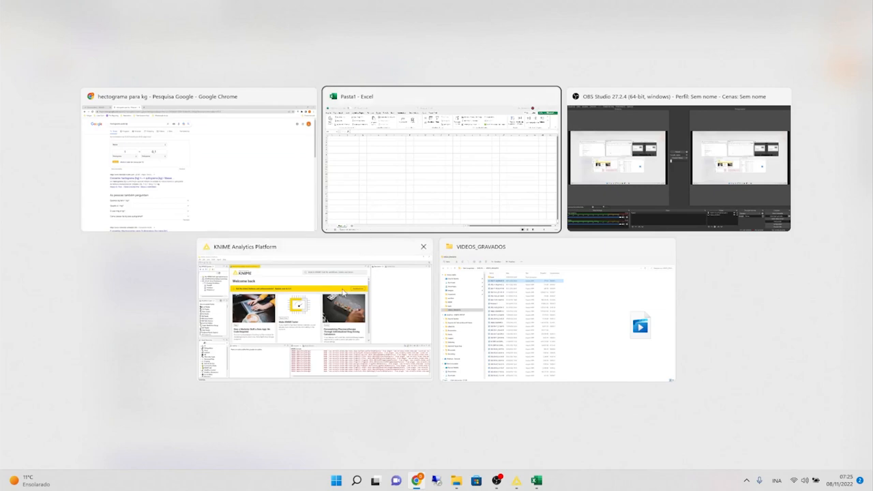
left_click(361, 229)
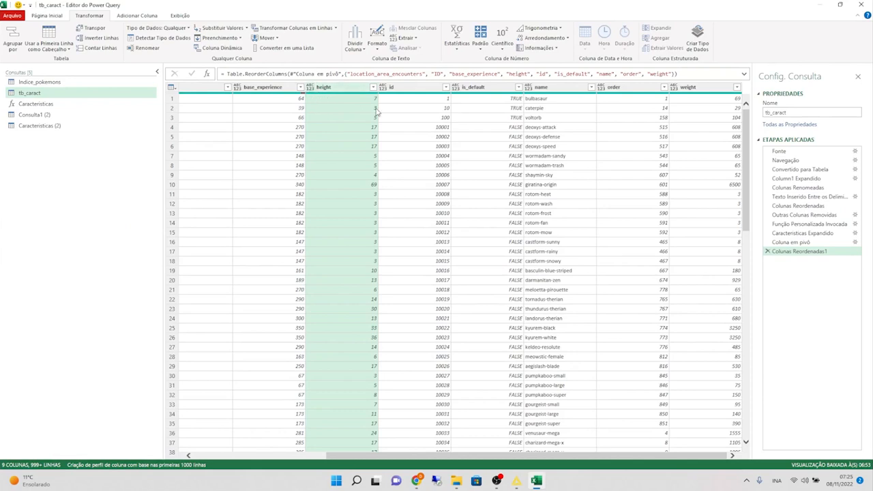
left_click(310, 89)
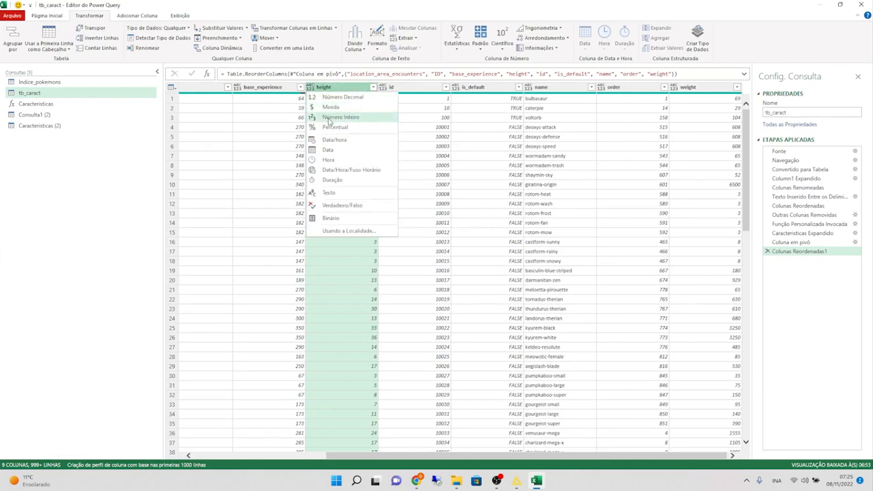
left_click(331, 117)
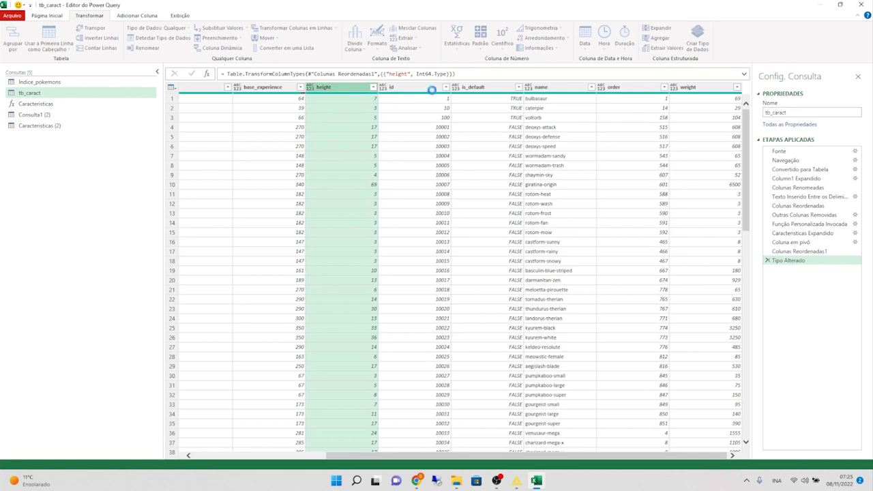
Step: Change the weight column's data type to Número Inteiro
scroll(525, 461, "left", 1)
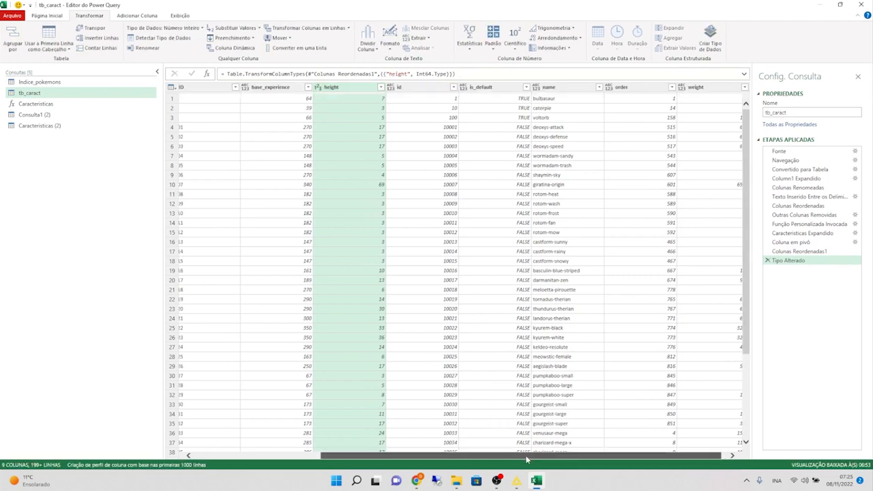
left_click(673, 90)
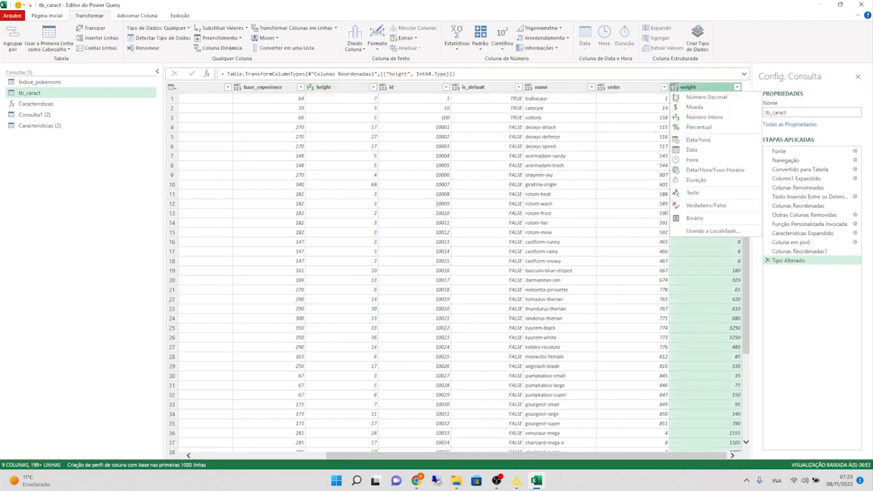
left_click(702, 116)
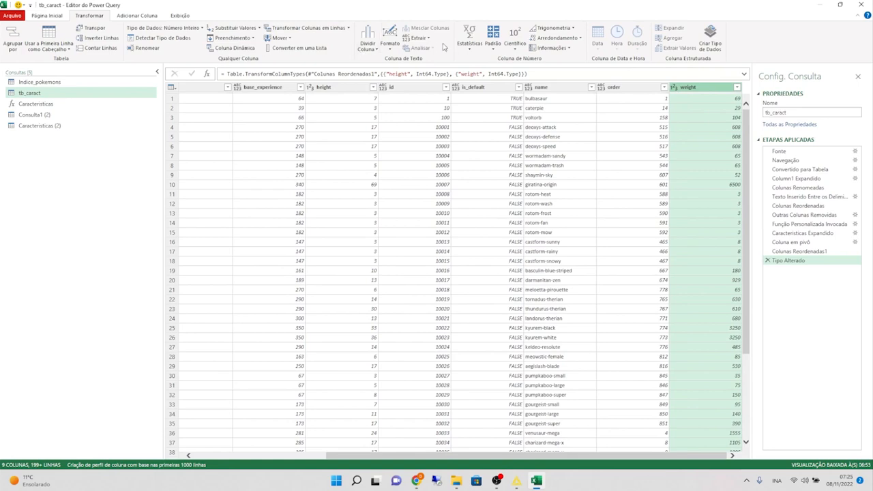
Step: Apply a Multiplicar transformation to the weight column, entering 0.1 as the multiplier
left_click(493, 47)
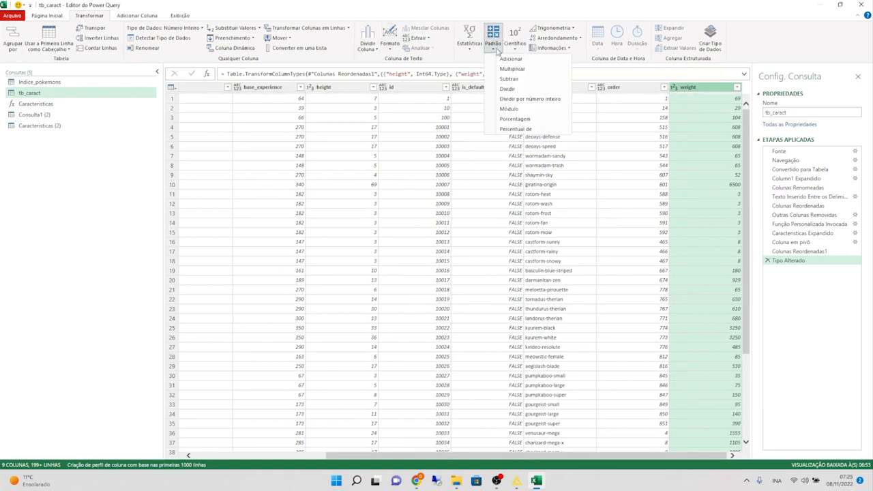
left_click(511, 69)
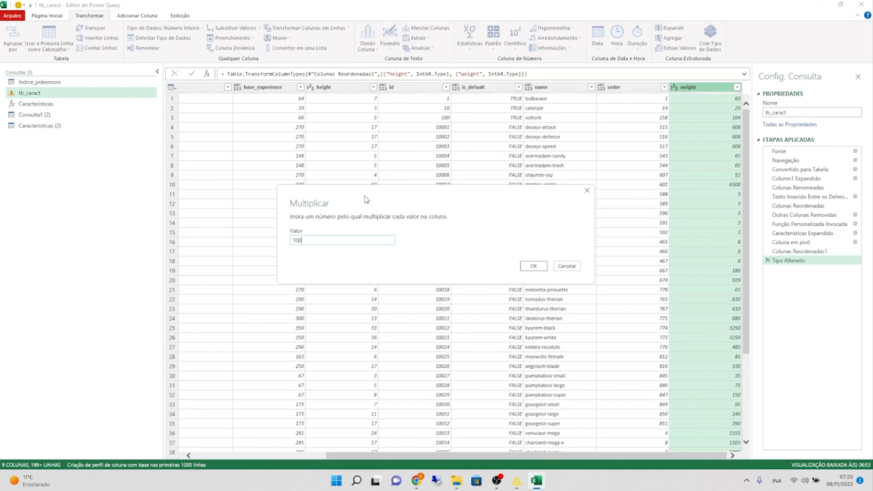
type("0.1")
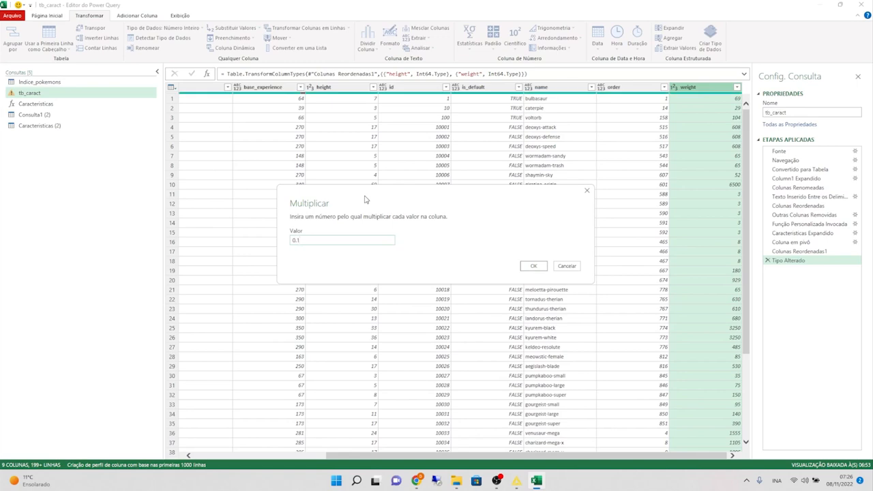
key("Return")
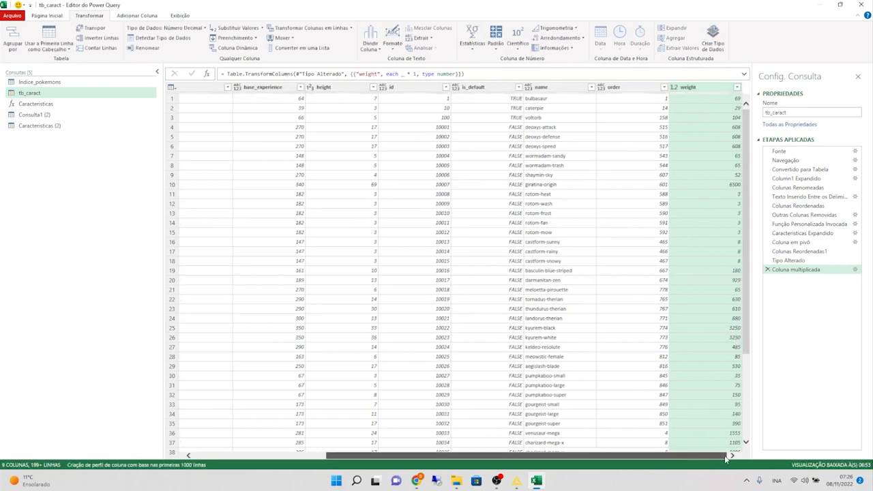
Step: Compare the weight values between the Tipo Alterado and Coluna multiplicada applied steps
left_click(727, 108)
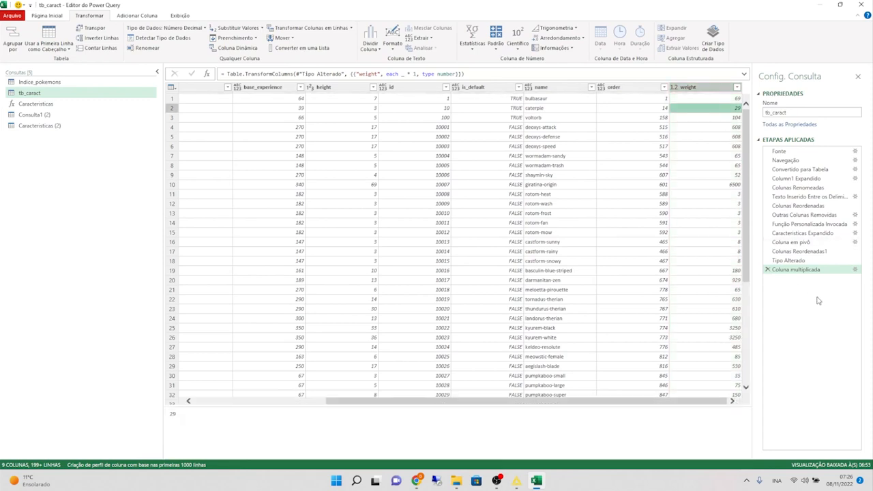
left_click(717, 101)
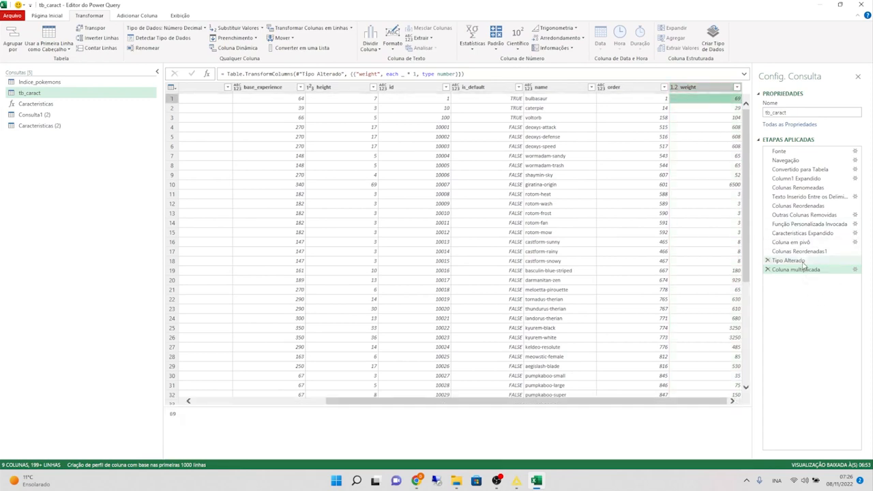
left_click(801, 260)
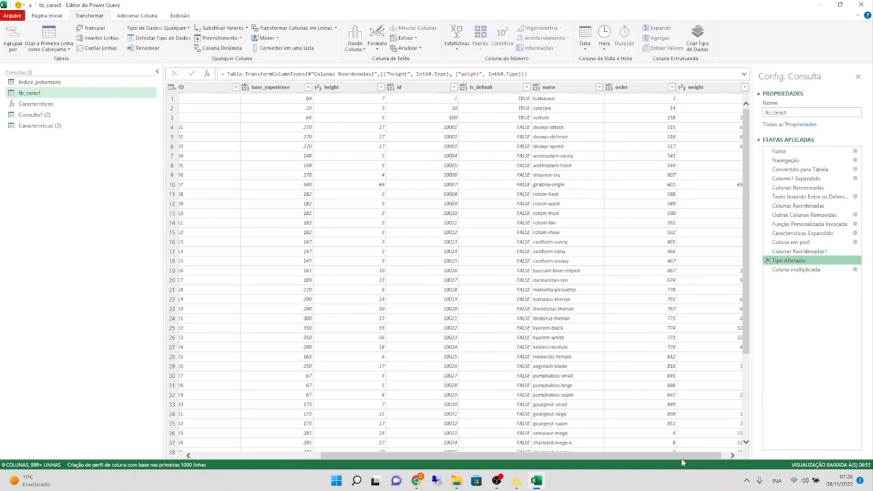
left_click_drag(680, 456, 717, 455)
left_click(795, 270)
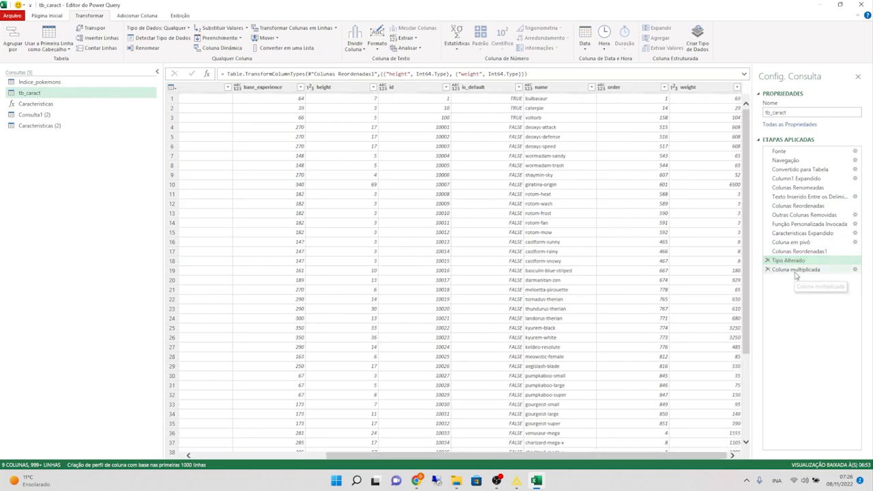
left_click_drag(684, 457, 691, 457)
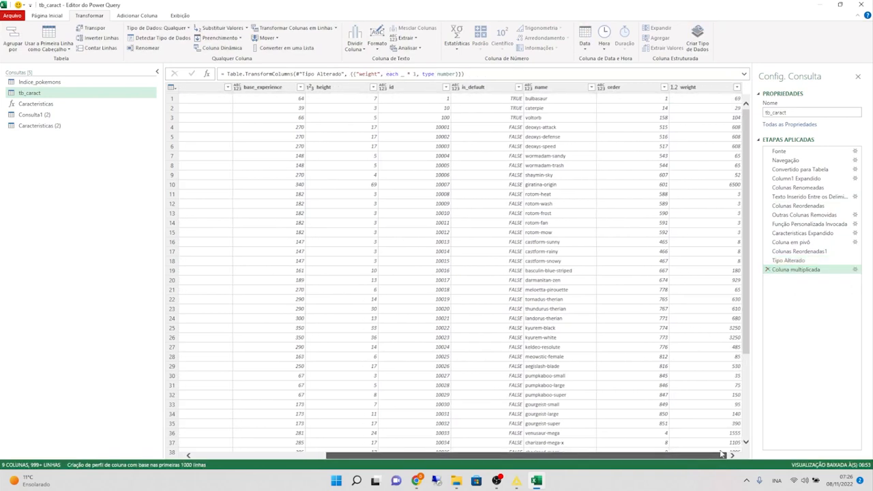
Step: Edit the Coluna multiplicada step so that weight is multiplied by 0.1, and check the first rows' weights
left_click(855, 269)
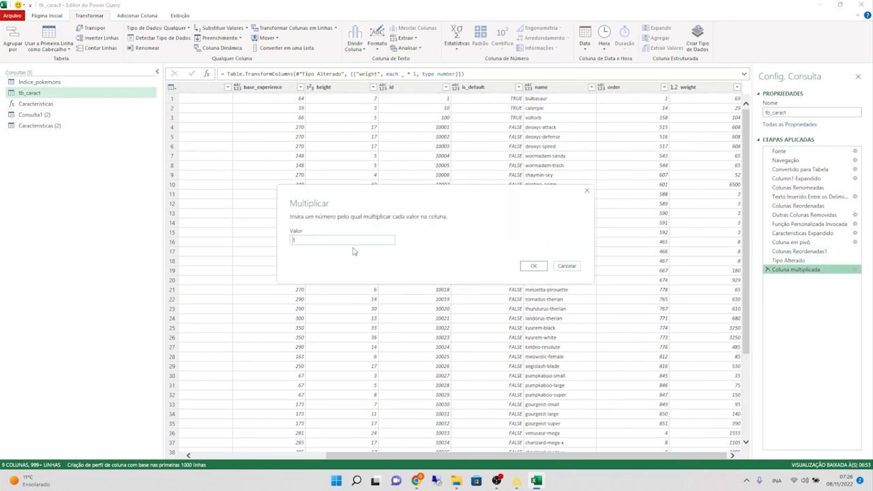
left_click_drag(334, 240, 269, 243)
key("Return")
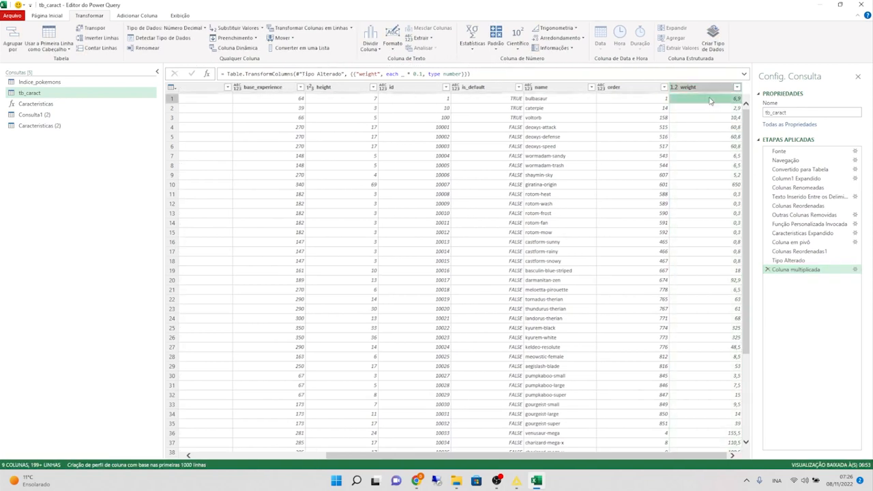
left_click(709, 99)
left_click(704, 121)
left_click(711, 98)
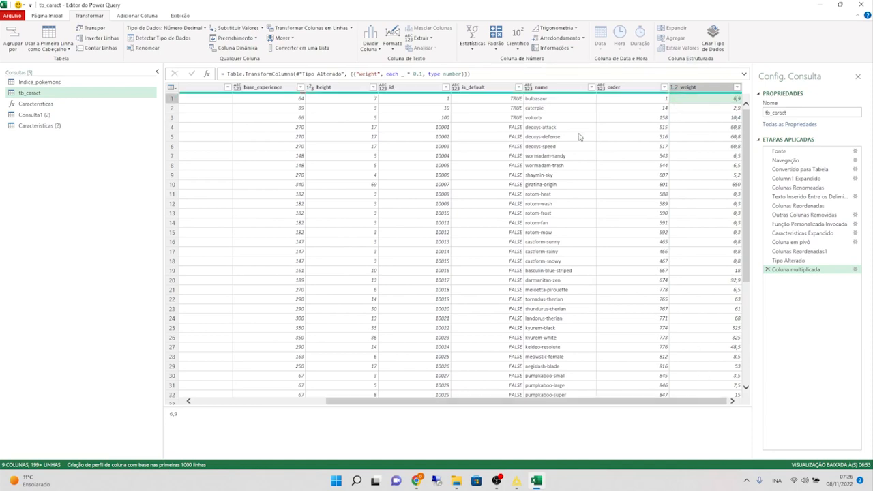
left_click(563, 101)
left_click(717, 101)
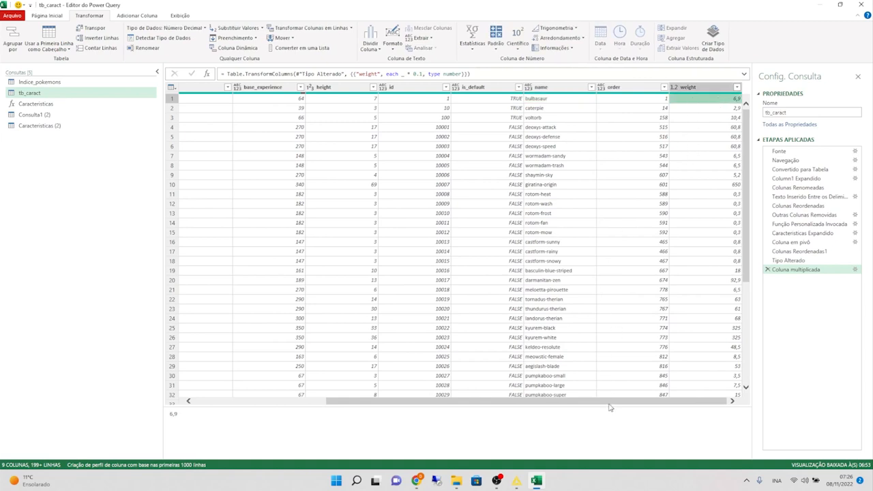
Step: Multiply the height column's values by 10
left_click_drag(609, 405, 552, 403)
left_click(432, 89)
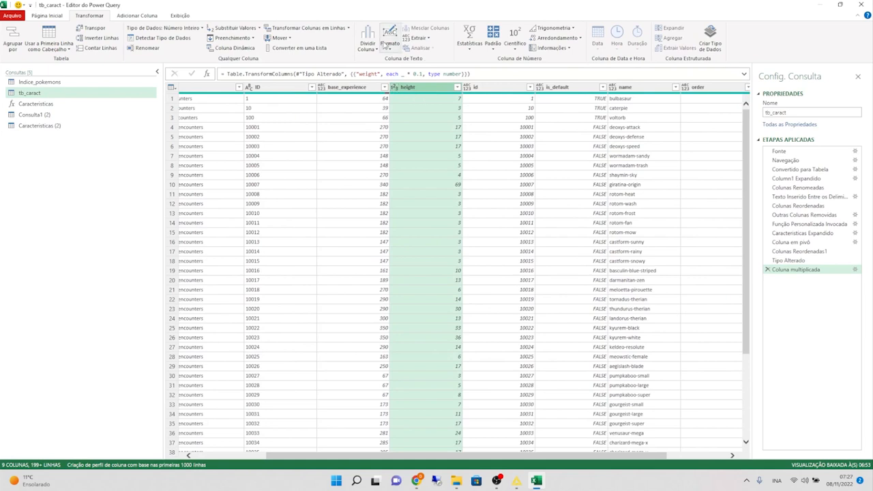
left_click(494, 47)
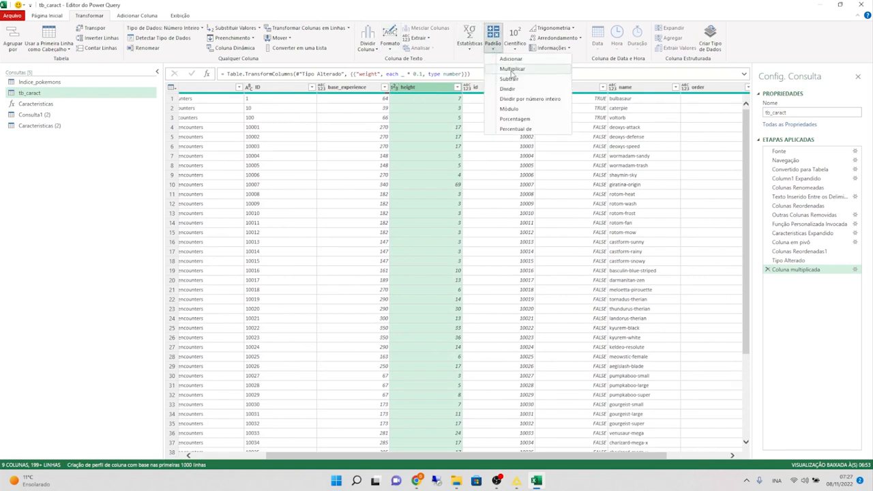
left_click(512, 69)
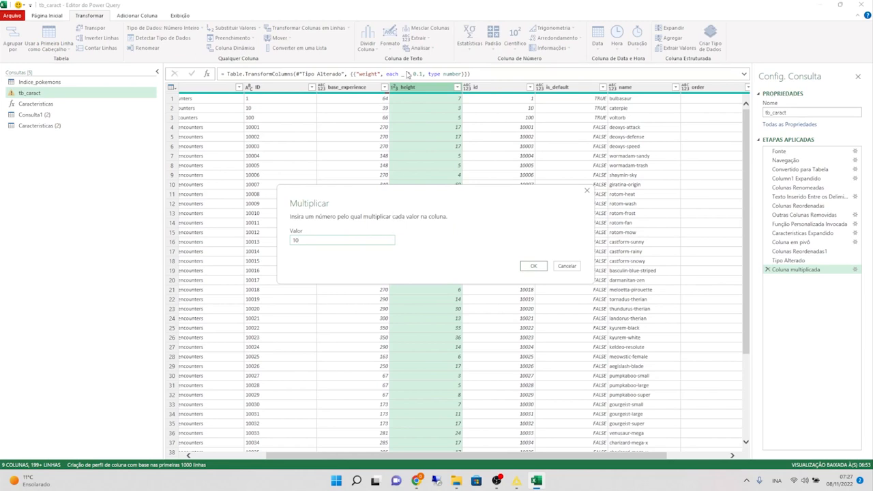
left_click(532, 266)
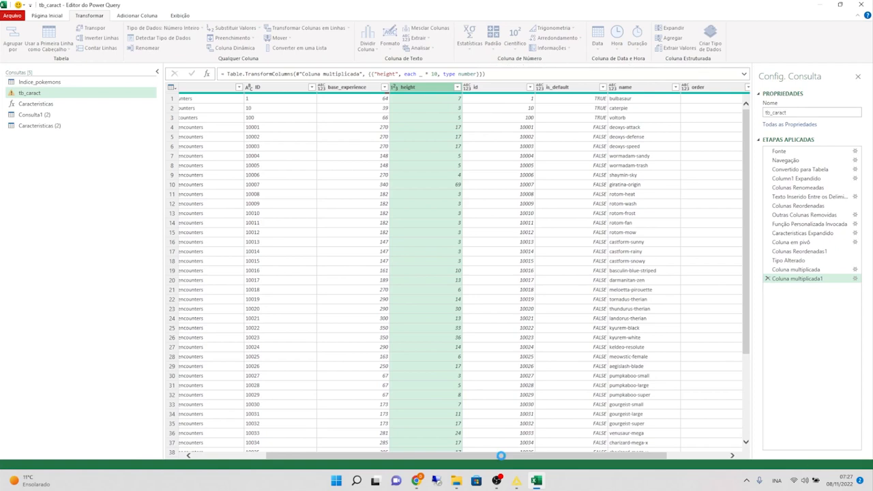
left_click_drag(502, 458, 620, 456)
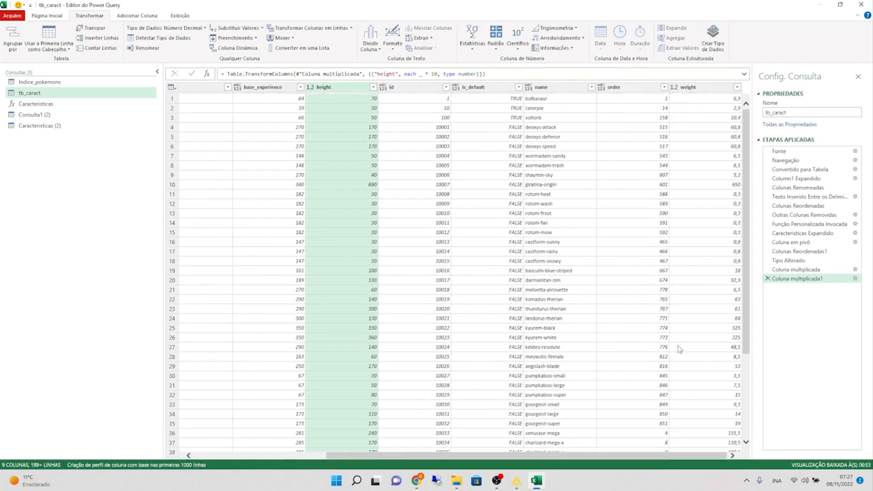
Step: Rename the weight column as "weight (kg)" and the height column as "height (cm)"
double_click(708, 87)
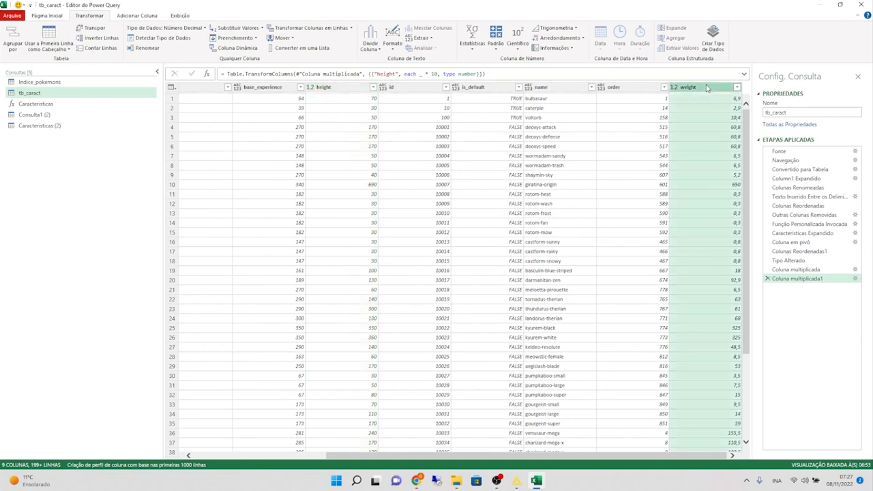
left_click(711, 87)
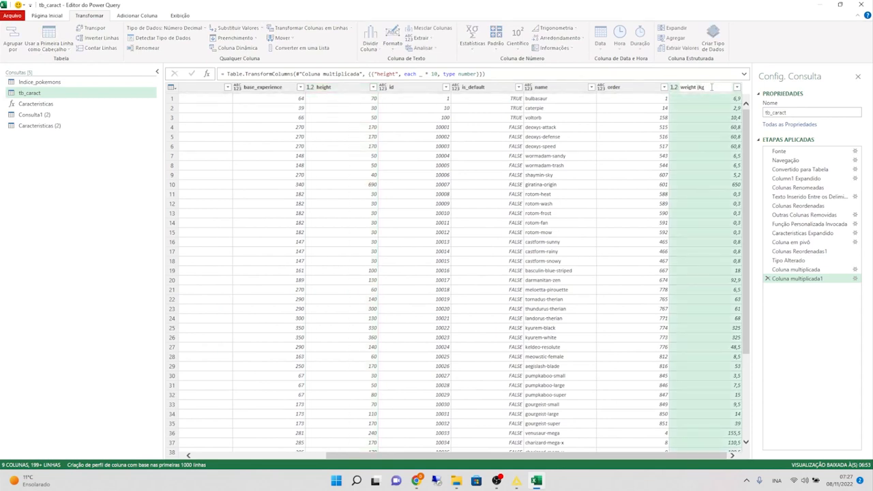
type("(kg)")
key("Return")
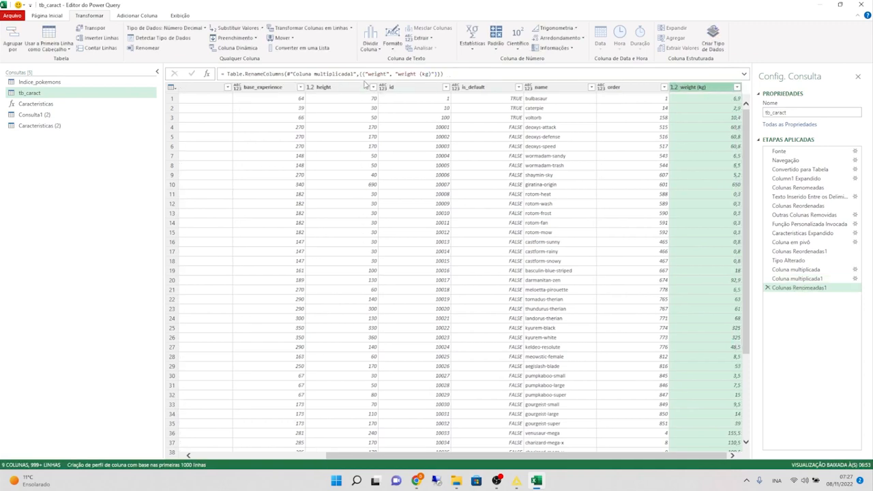
left_click(345, 86)
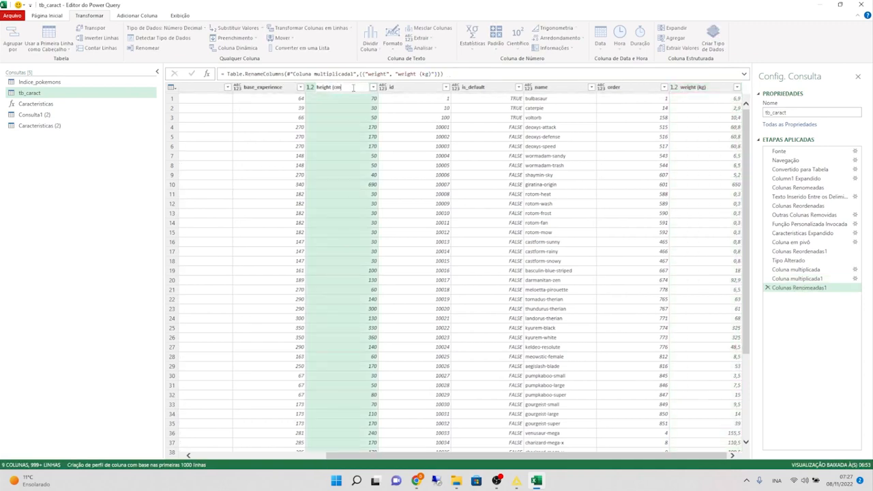
type("(cm)")
key("Return")
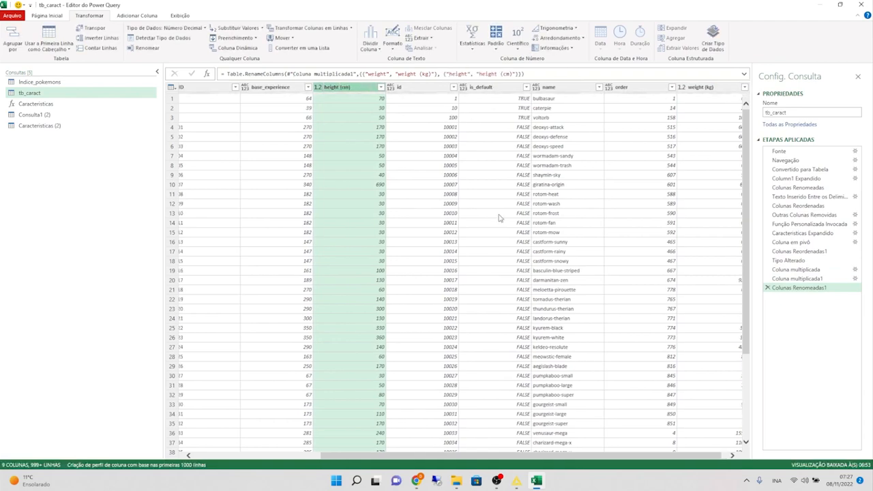
left_click_drag(592, 456, 597, 436)
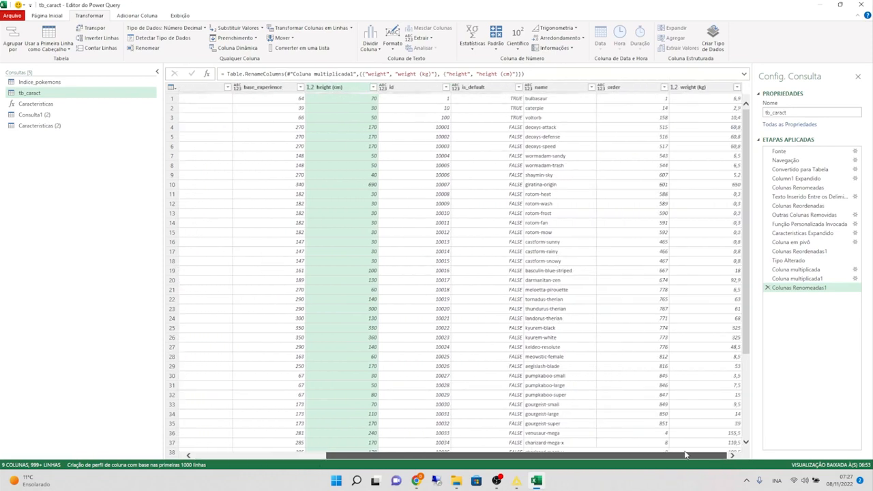
Step: Look over the tb_caract columns, then review the applied steps of the Indice_pokemons query from Fonte to Colunas Reordenadas
left_click(250, 159)
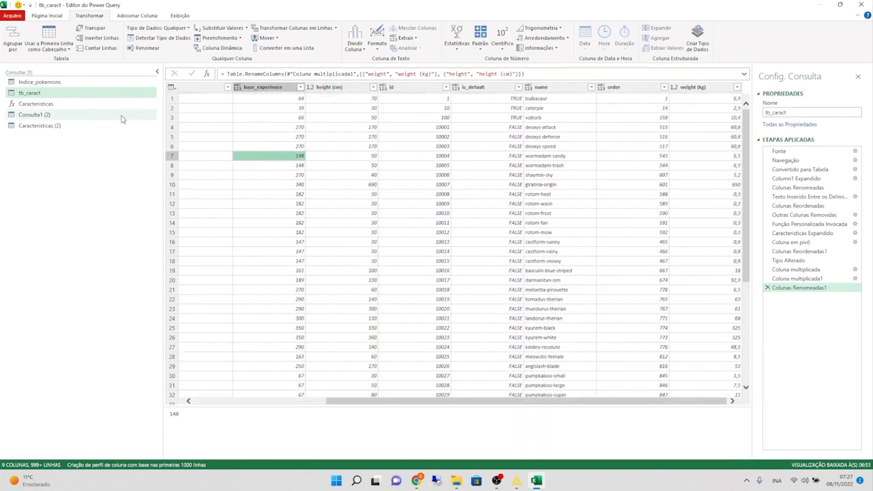
left_click_drag(496, 406, 431, 377)
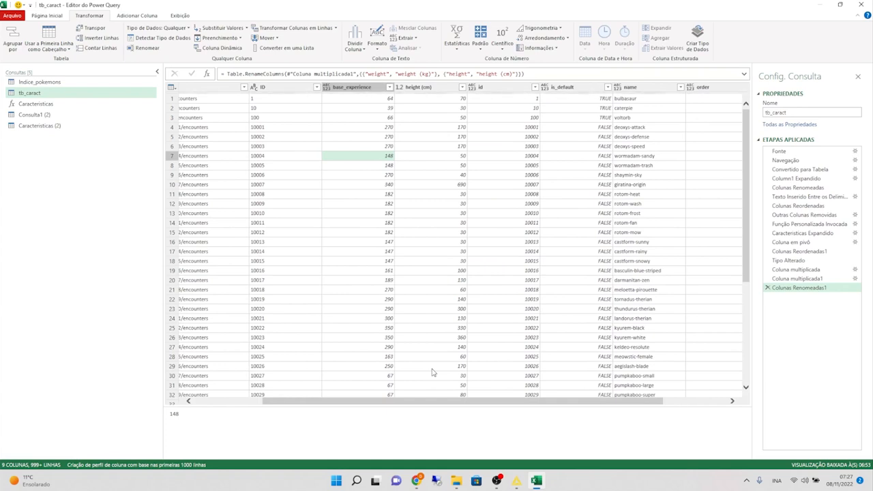
left_click(78, 84)
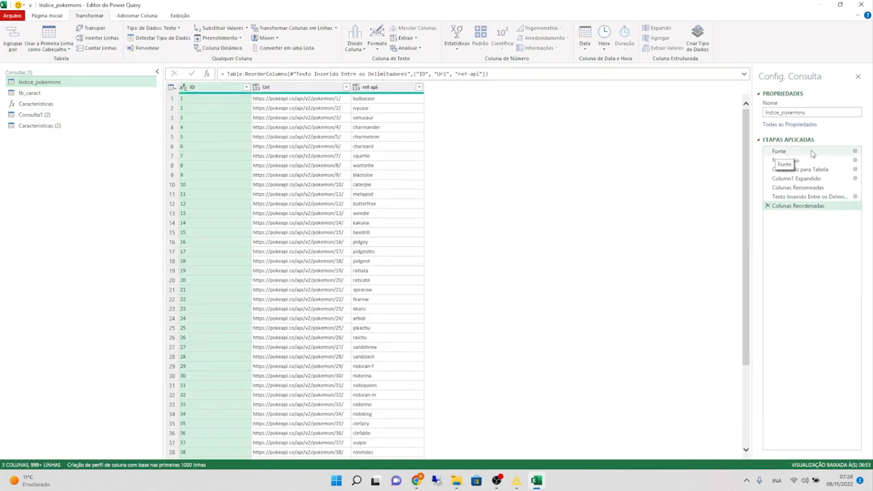
left_click(778, 151)
left_click(790, 161)
left_click(798, 169)
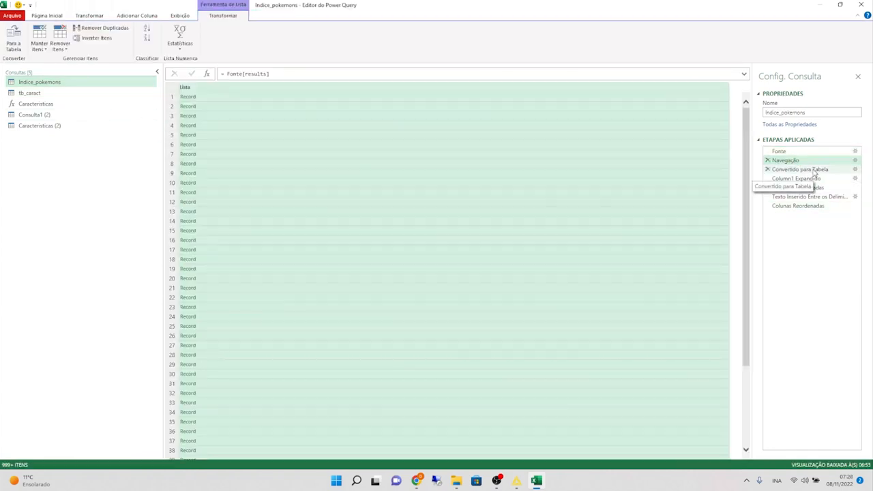
left_click(804, 187)
left_click(811, 206)
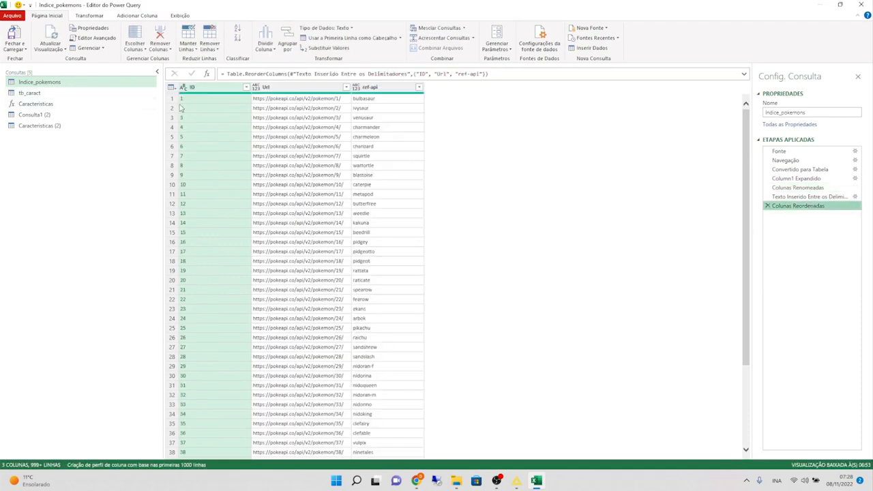
Step: Revisit the tb_caract query, then display the Fonte step of the Caracteristicas (2) query
left_click(59, 95)
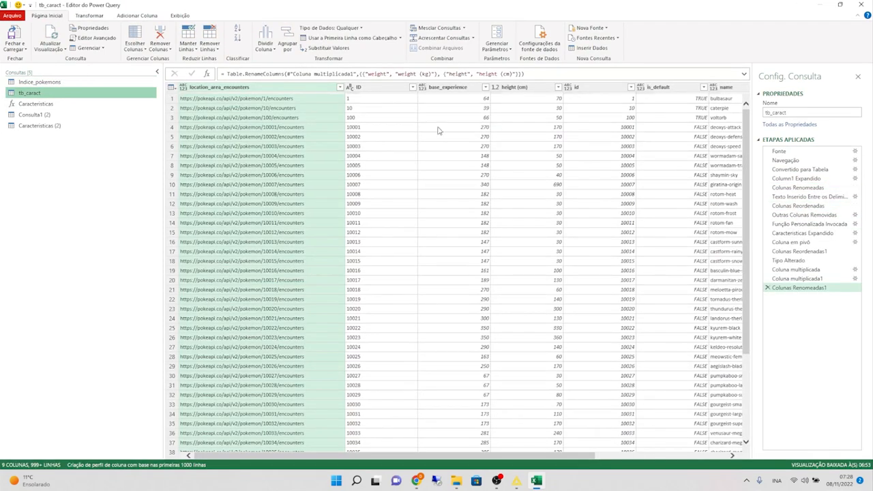
left_click(71, 125)
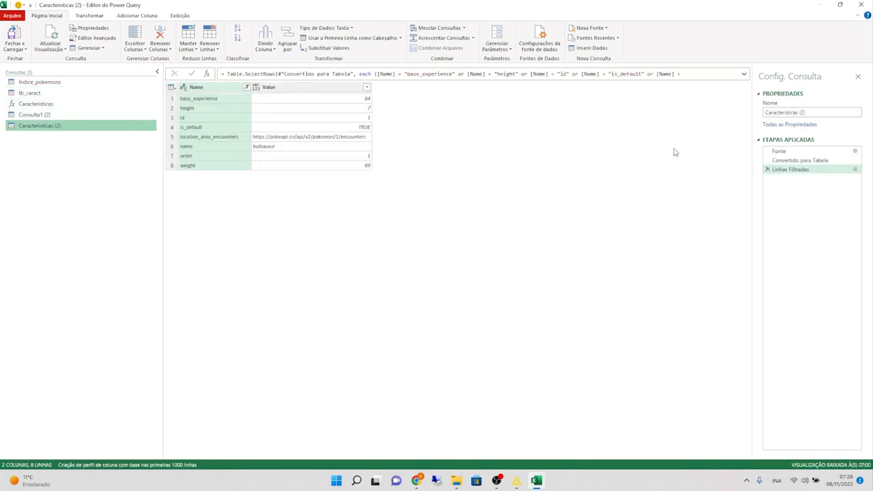
left_click(783, 151)
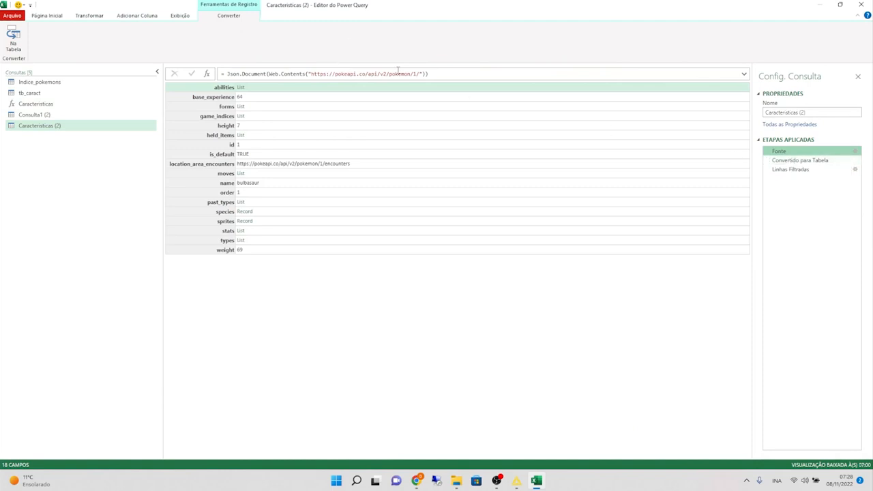
Step: Review the Convertido para Tabela and Linhas Filtradas steps of Caracteristicas (2), then examine the Caracteristicas function's M code and its ID parameter
left_click(780, 161)
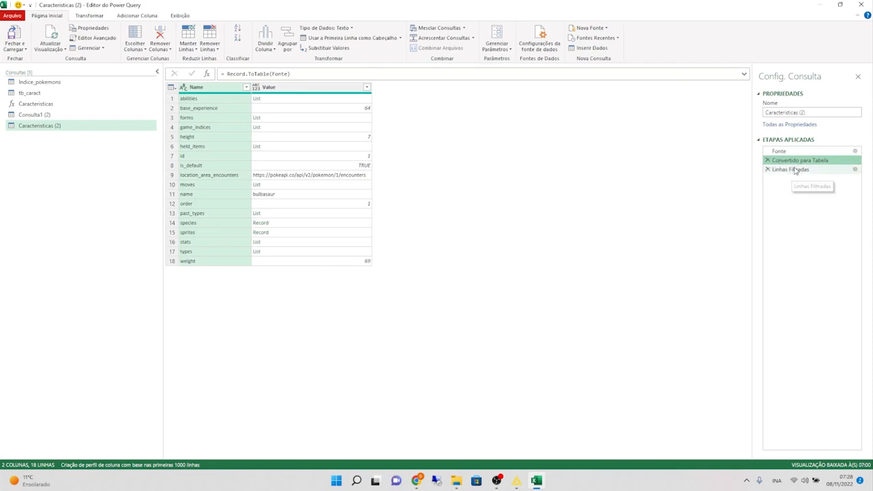
left_click(793, 170)
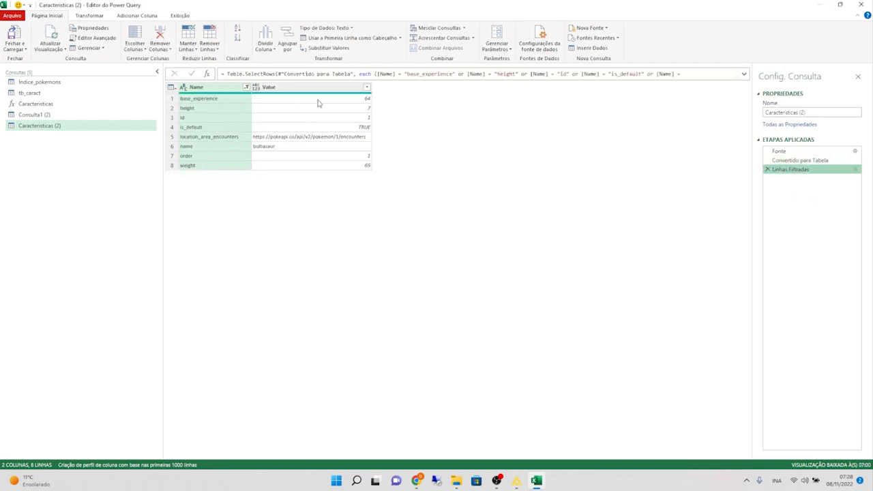
left_click(43, 107)
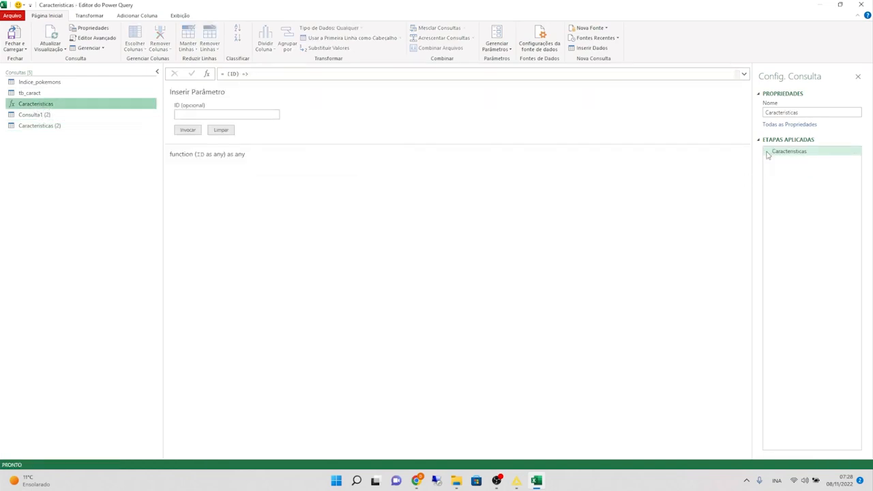
left_click(96, 37)
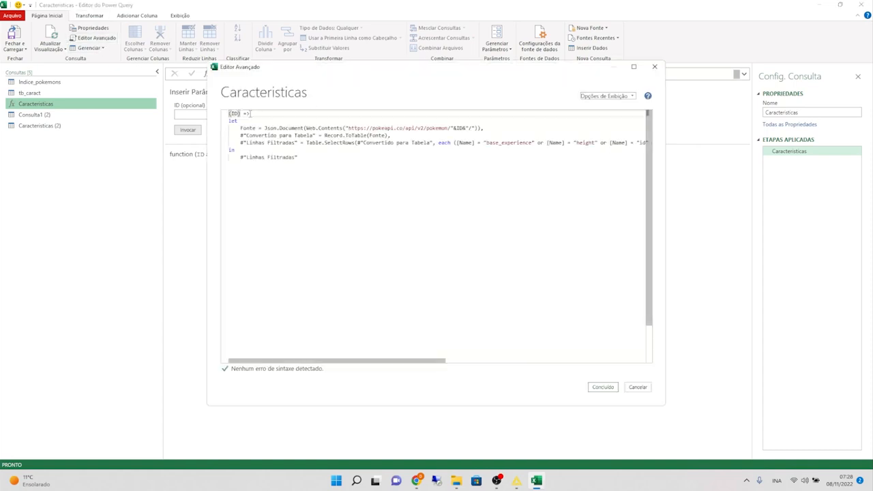
left_click_drag(250, 113, 228, 114)
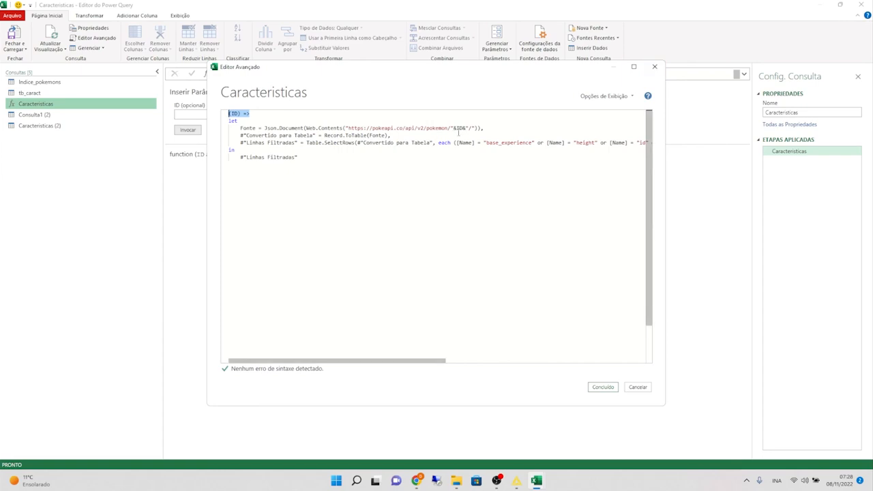
left_click(458, 128)
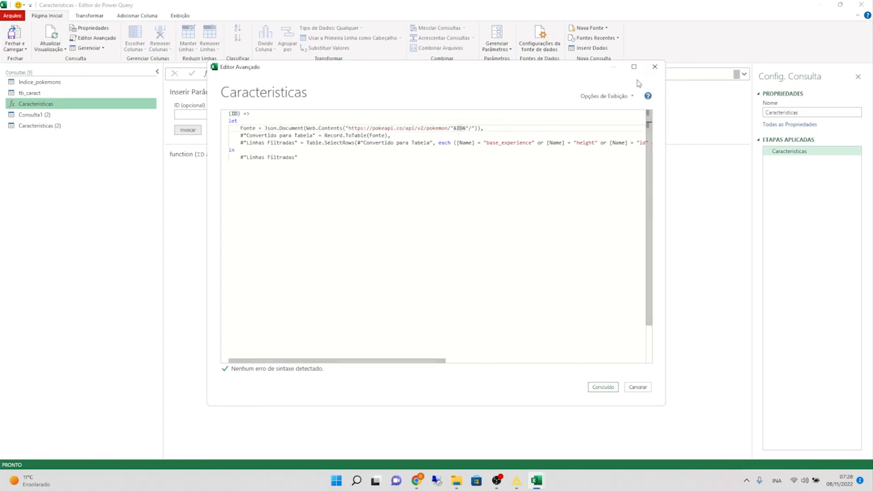
left_click(655, 66)
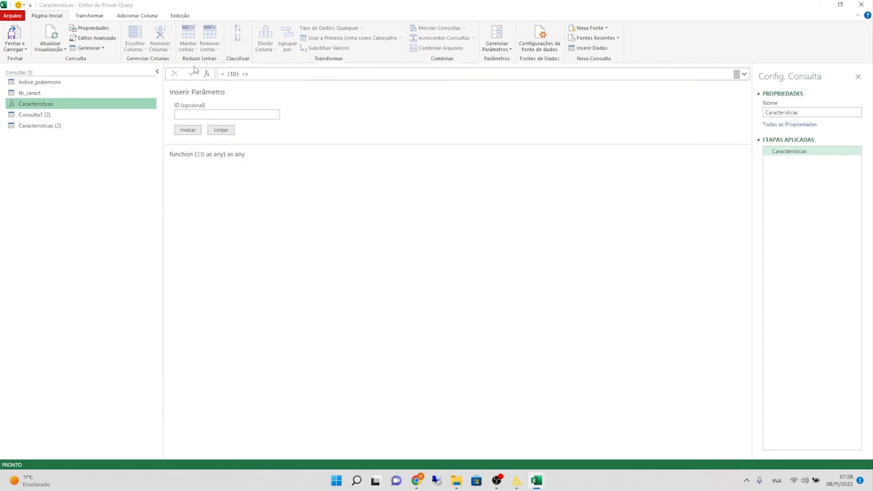
Step: Look over the columns of the tb_caract query from location_area_encounters to weight (kg)
left_click(28, 93)
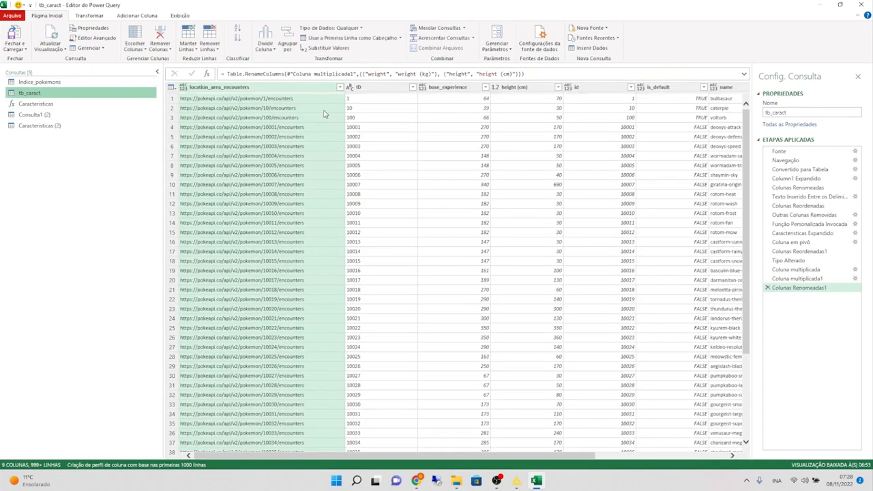
left_click_drag(411, 456, 414, 267)
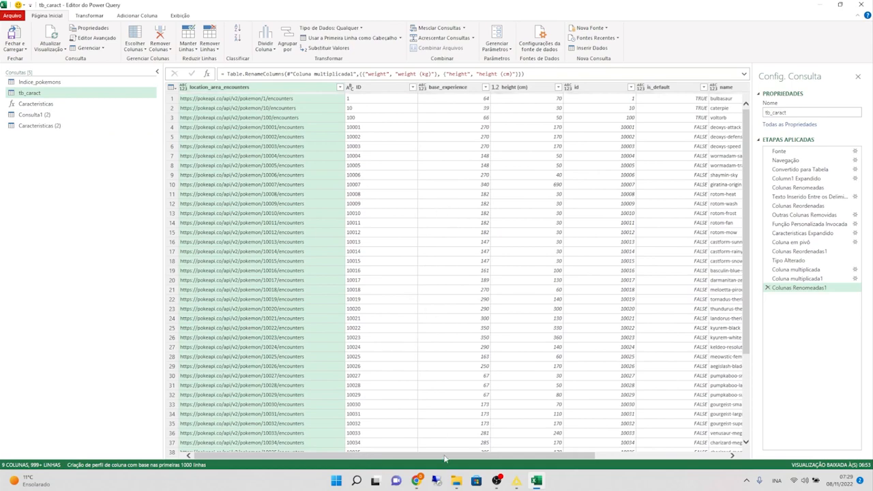
left_click_drag(445, 455, 570, 455)
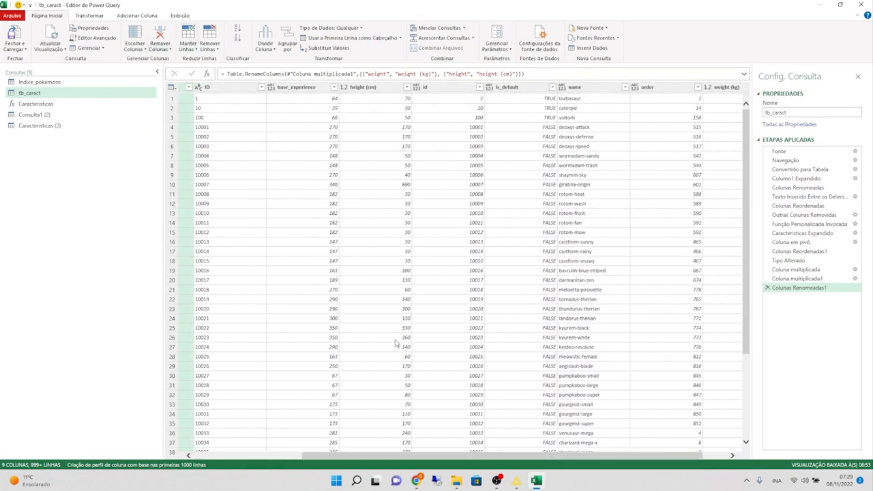
left_click_drag(527, 460, 427, 460)
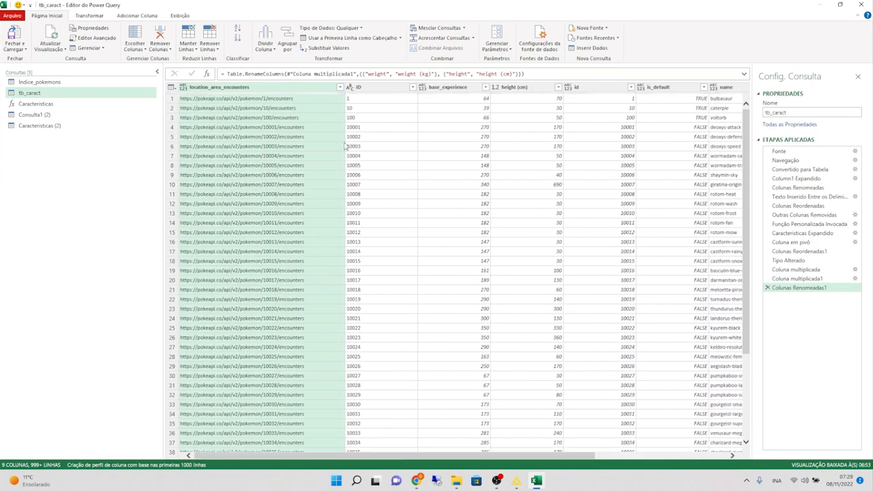
Step: Review the applied steps of tb_caract from Navegação to Coluna em pivô
left_click(797, 160)
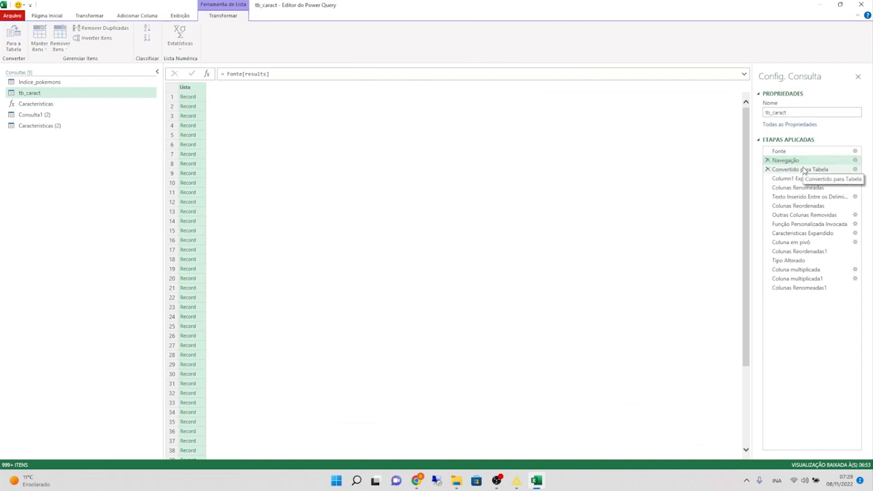
left_click(799, 169)
left_click(796, 178)
left_click(804, 196)
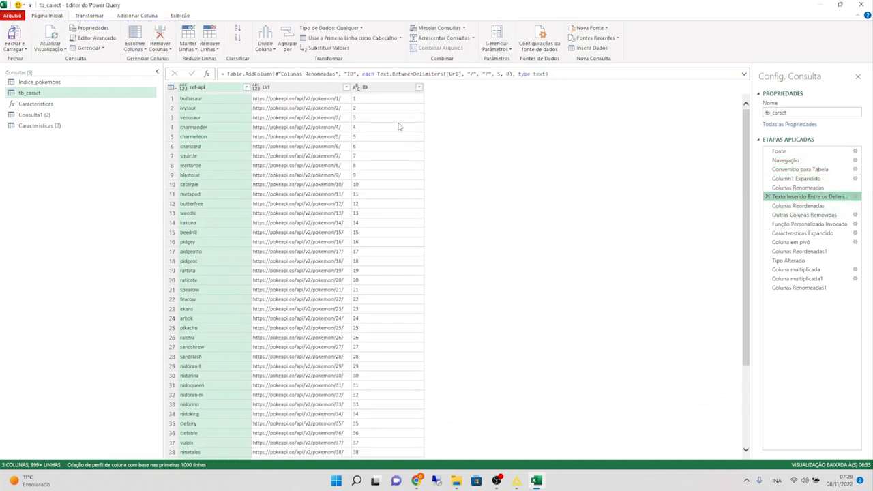
left_click(798, 205)
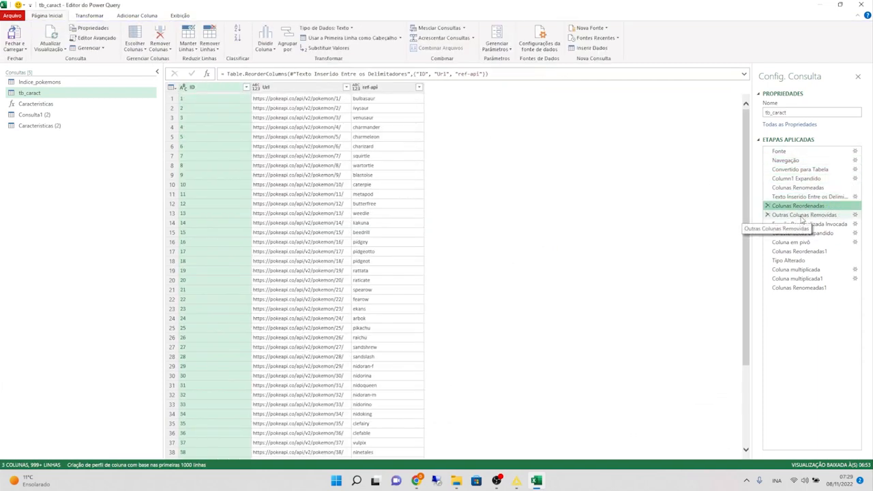
left_click(802, 215)
left_click(803, 223)
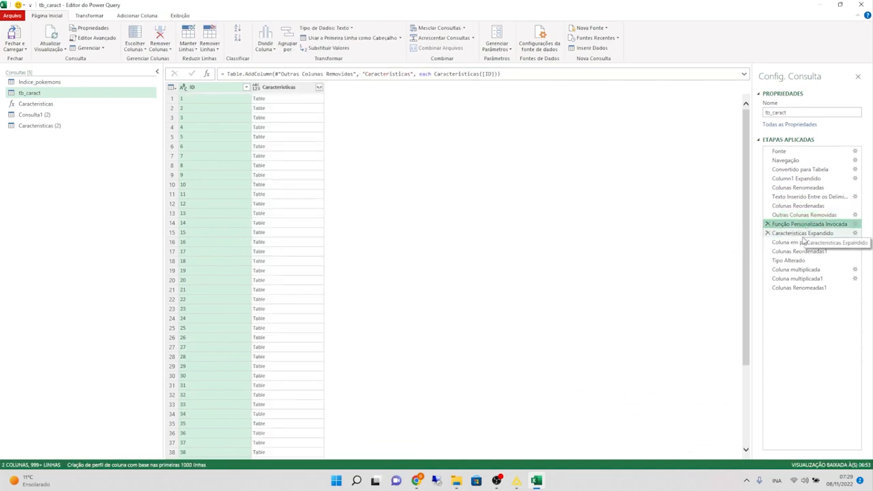
left_click(802, 235)
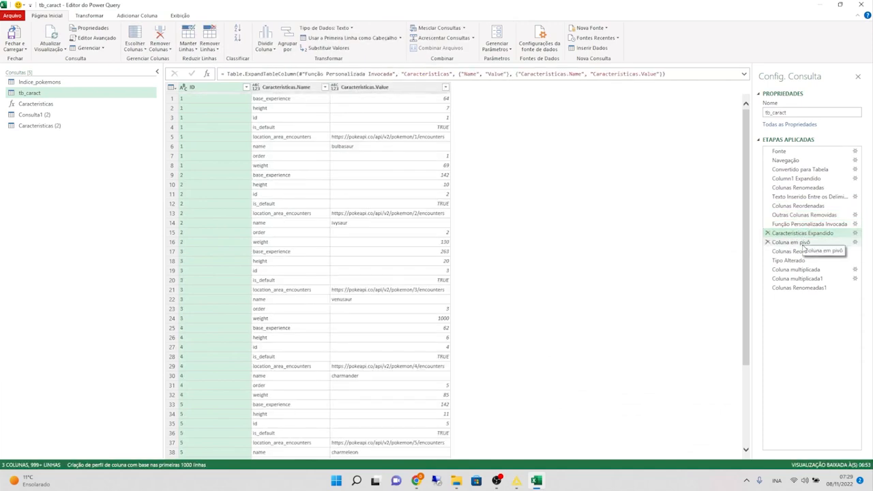
left_click(801, 243)
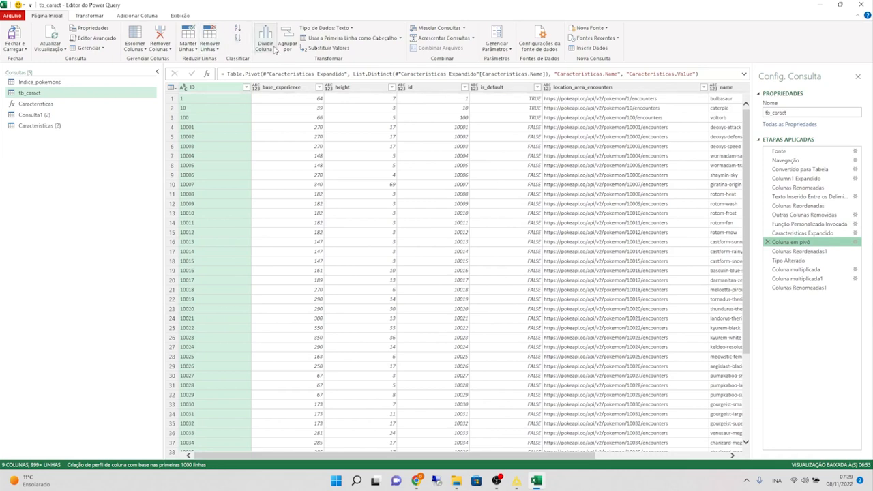
Step: Inspect the Coluna em pivô step's values column and aggregation options without changing them, then look over the pivoted columns
left_click(98, 15)
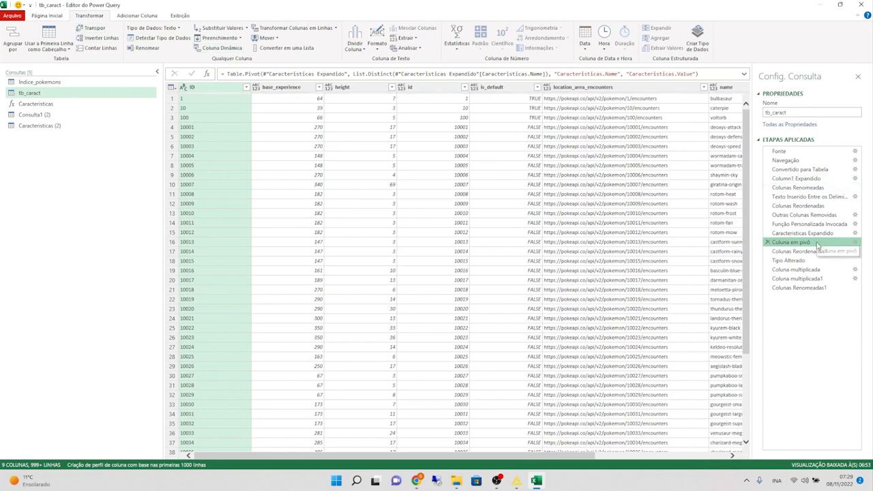
left_click(855, 243)
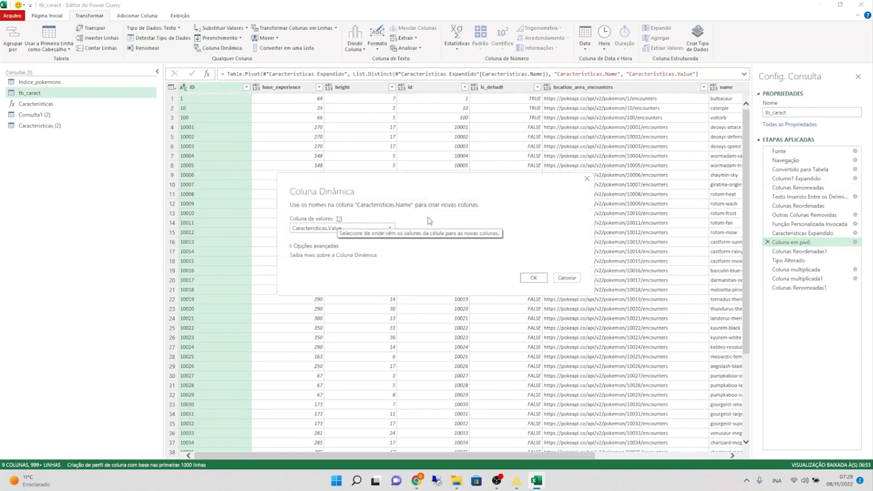
left_click(291, 247)
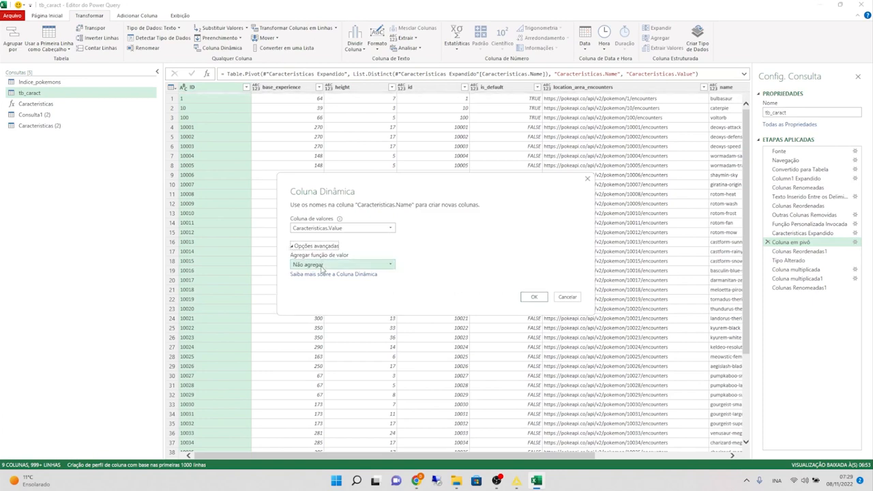
left_click(332, 265)
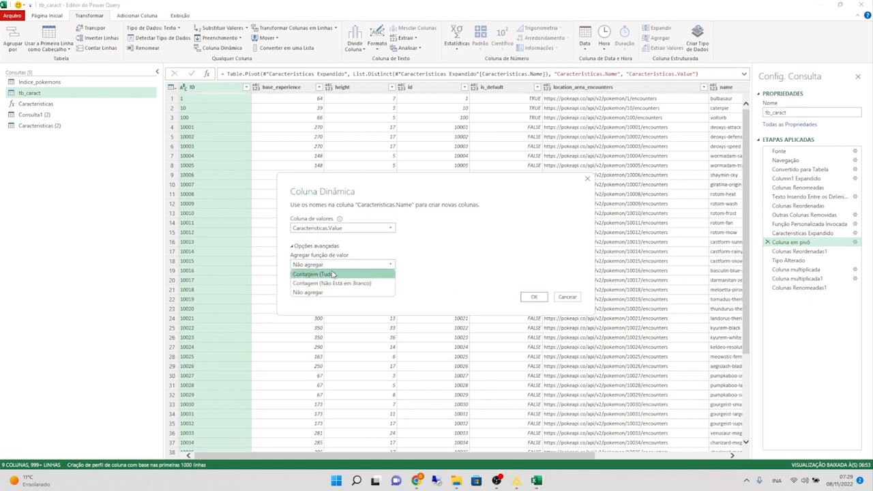
left_click(526, 276)
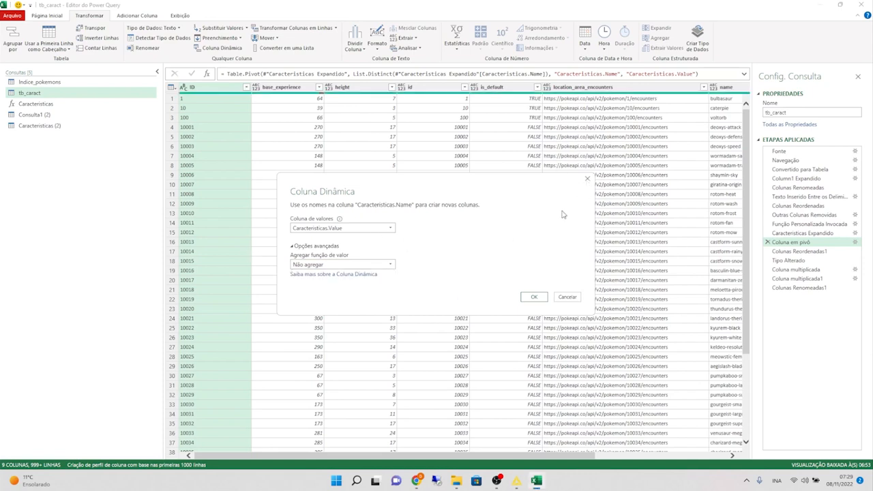
left_click(587, 180)
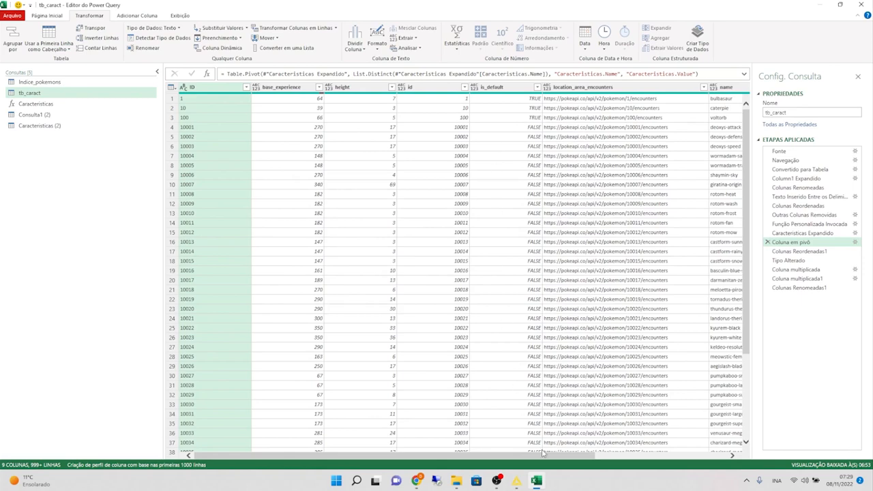
scroll(543, 453, "right", 5)
scroll(543, 453, "left", 3)
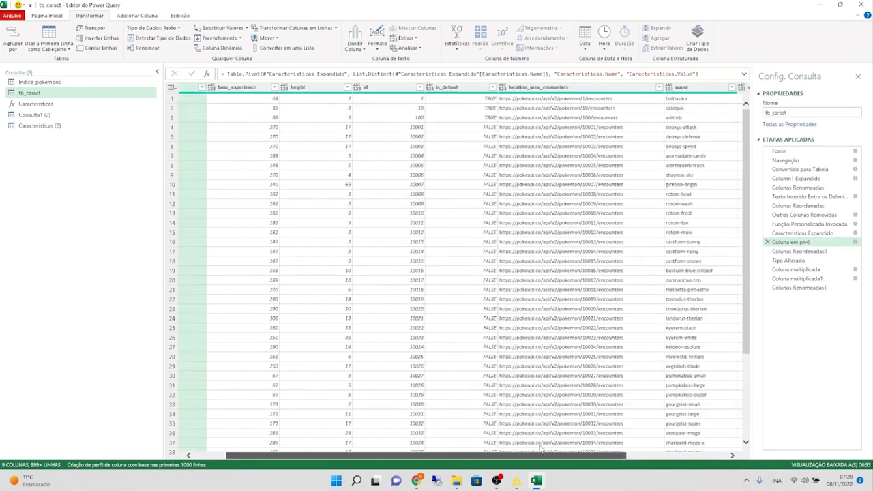
scroll(542, 447, "left", 3)
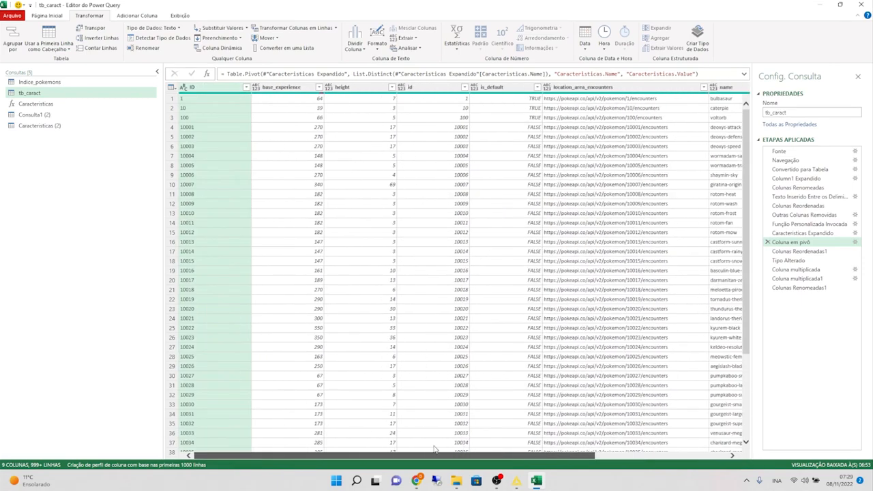
Step: Review the steps from Colunas Reordenadas1 to Coluna multiplicada1, examining the weight and height columns
left_click(801, 251)
left_click(807, 263)
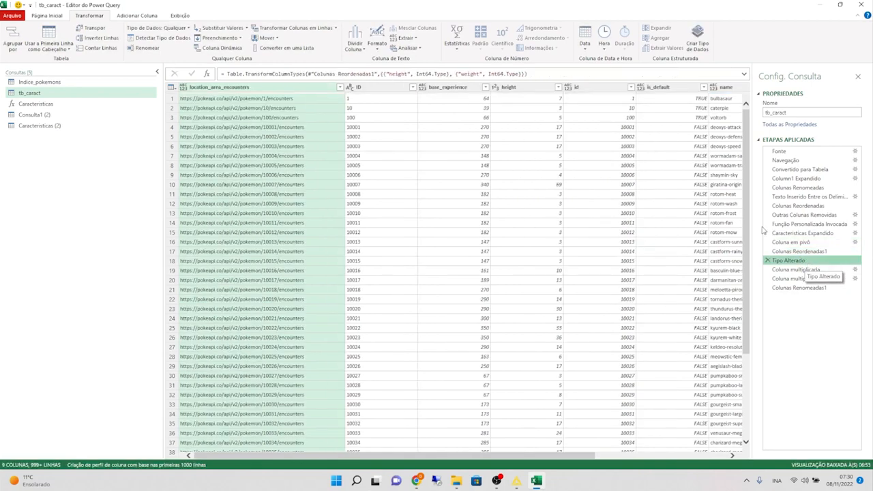
left_click(809, 270)
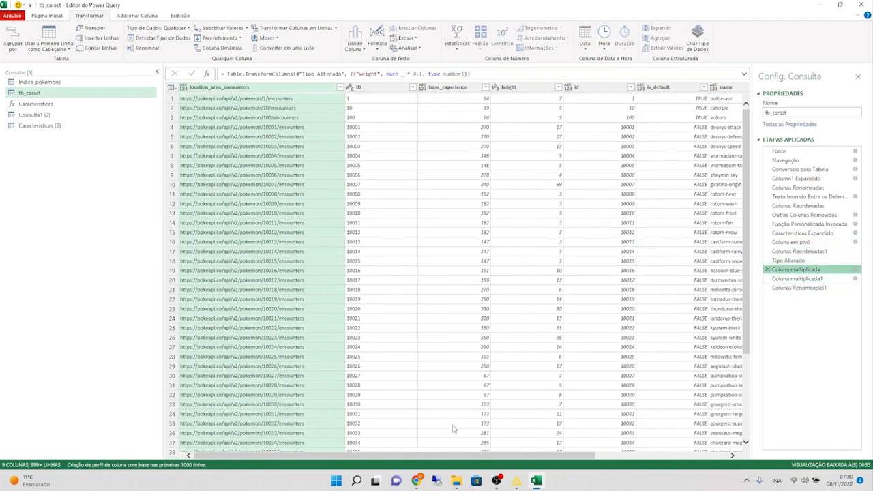
left_click_drag(472, 455, 735, 461)
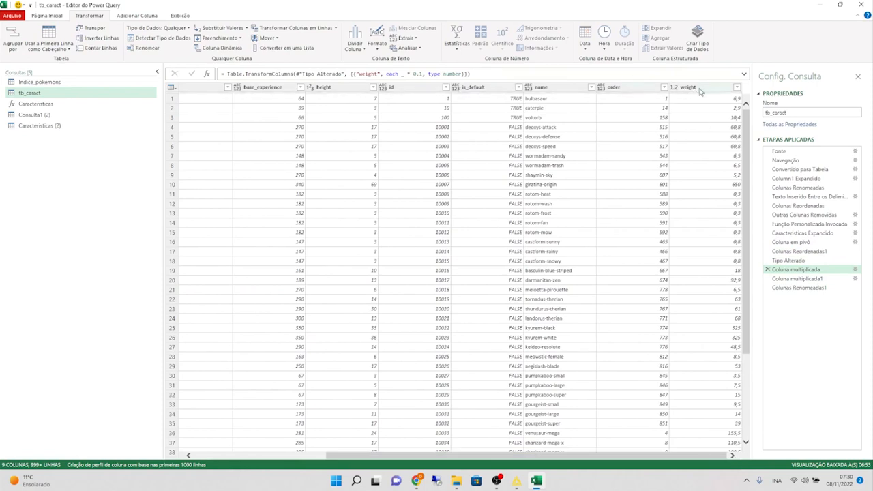
left_click(695, 117)
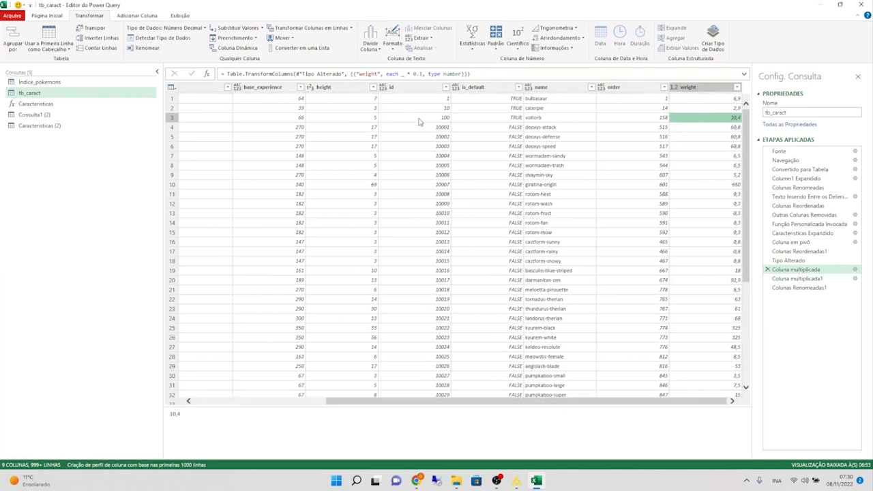
left_click(335, 100)
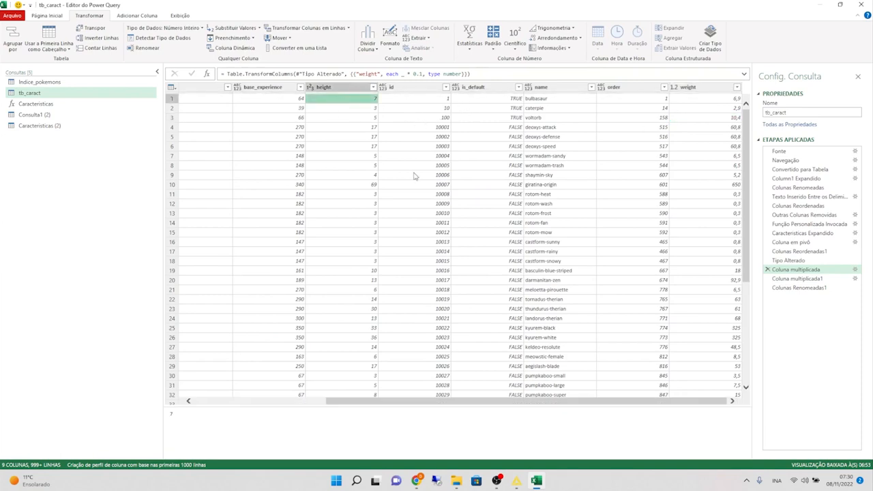
left_click(798, 278)
left_click(373, 121)
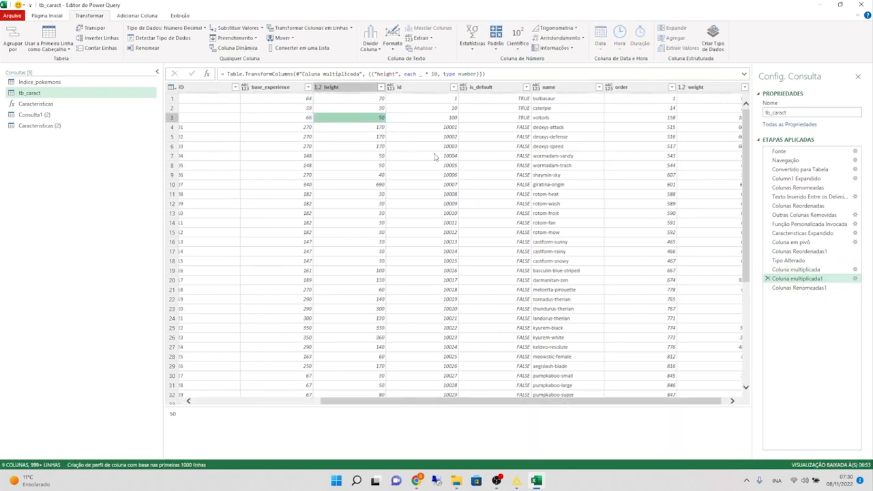
Step: Display the final Colunas Renomeadas1 step of tb_caract and look over all its columns
left_click(842, 289)
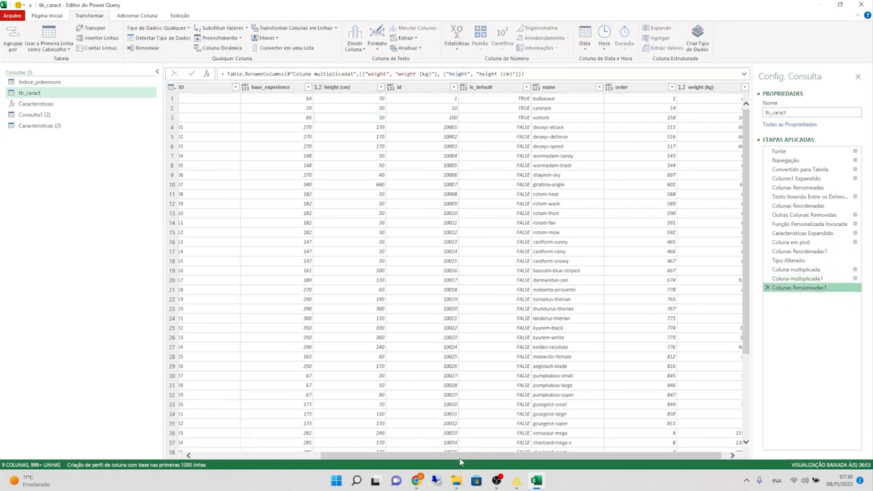
left_click_drag(460, 457, 382, 456)
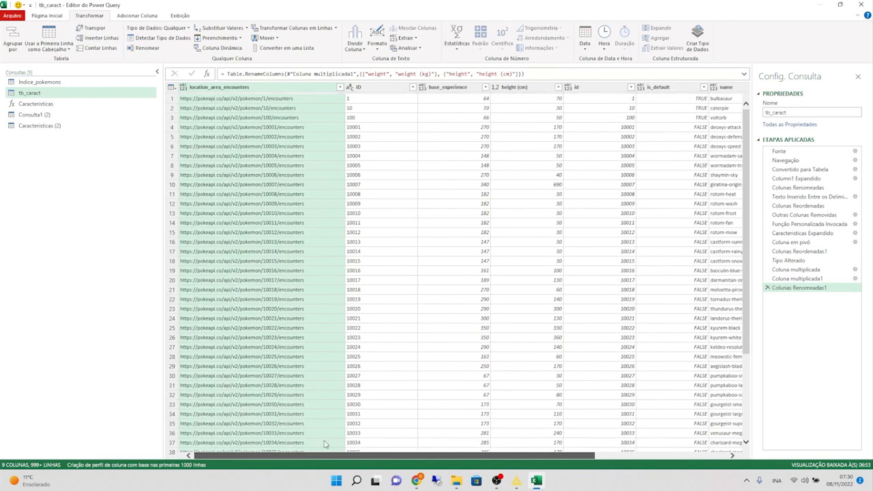
left_click_drag(325, 441, 561, 453)
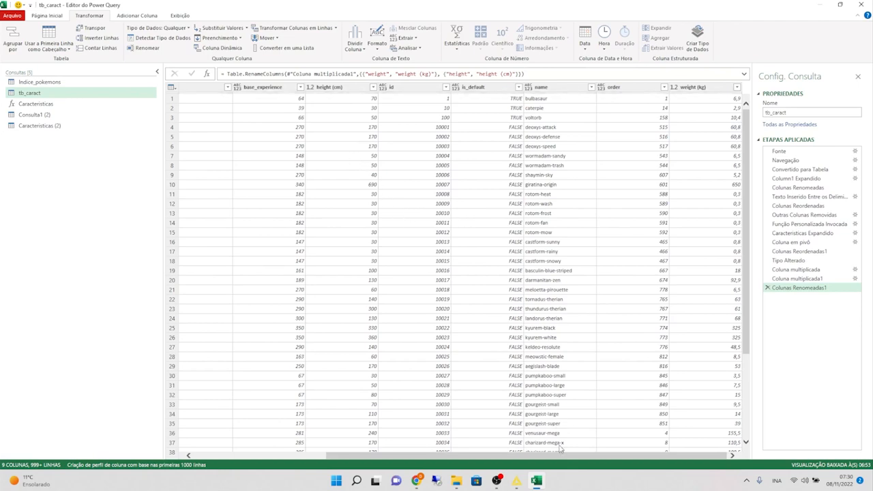
left_click_drag(559, 455, 357, 449)
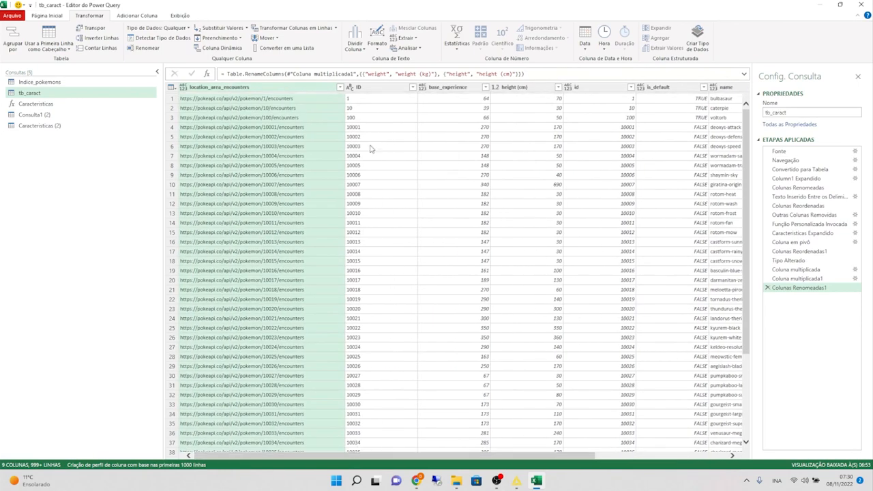
Step: Duplicate the tb_caract query and return to the original tb_caract, keeping it in the query list
right_click(247, 89)
left_click(75, 94)
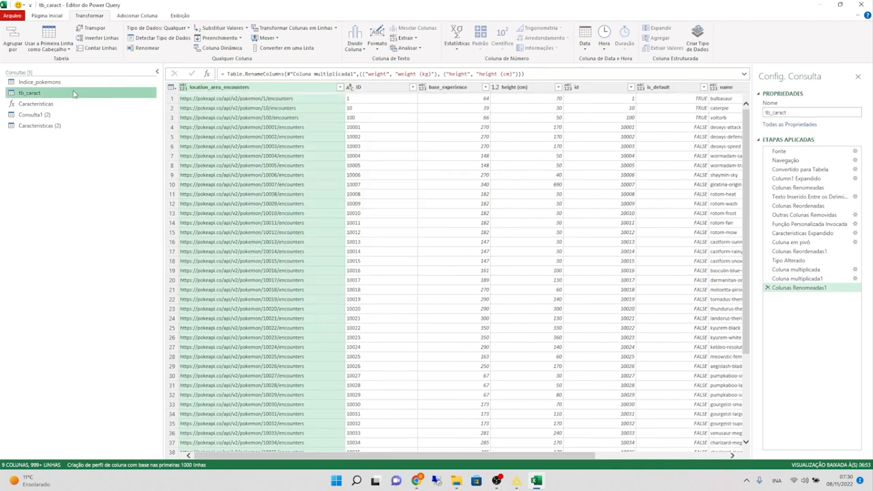
right_click(75, 94)
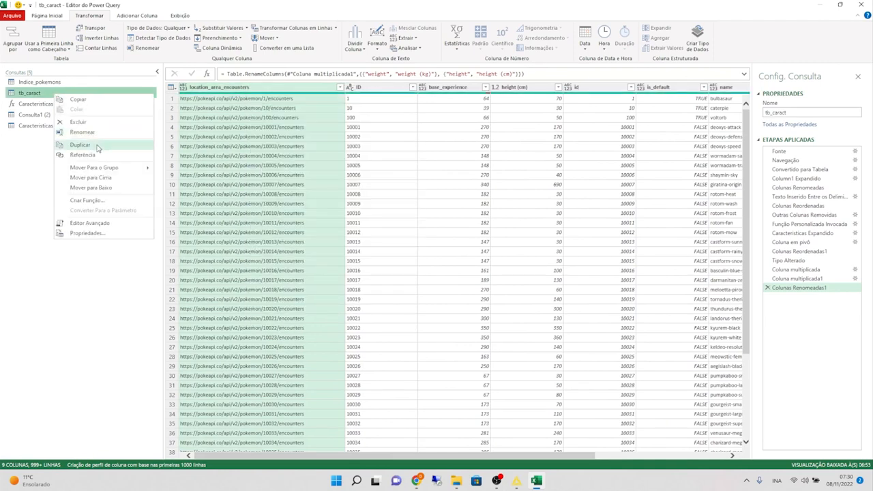
left_click(98, 145)
left_click(35, 93)
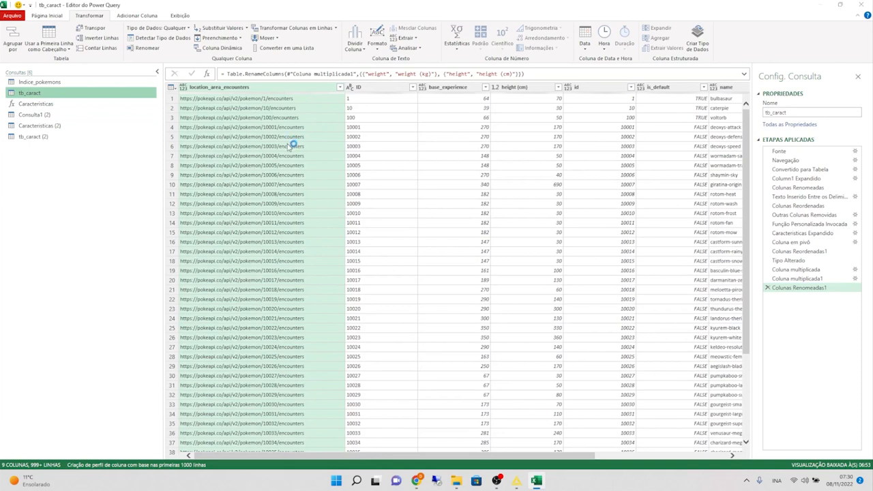
key("Delete")
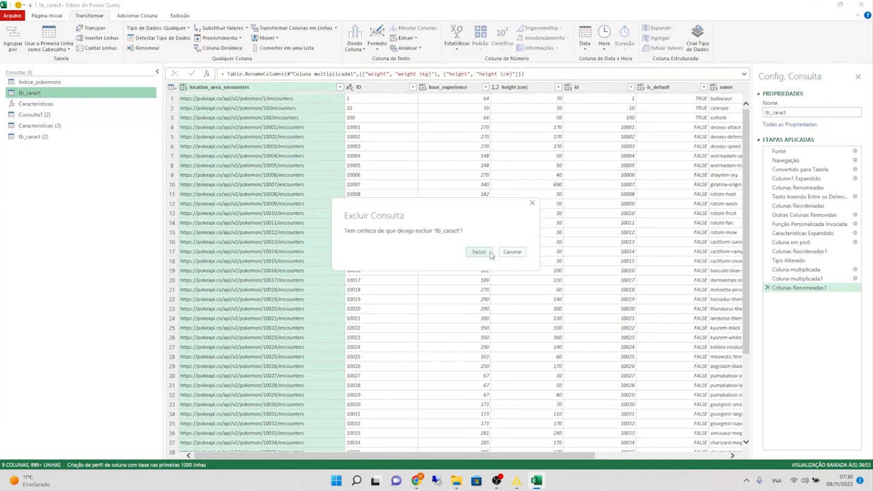
left_click(505, 254)
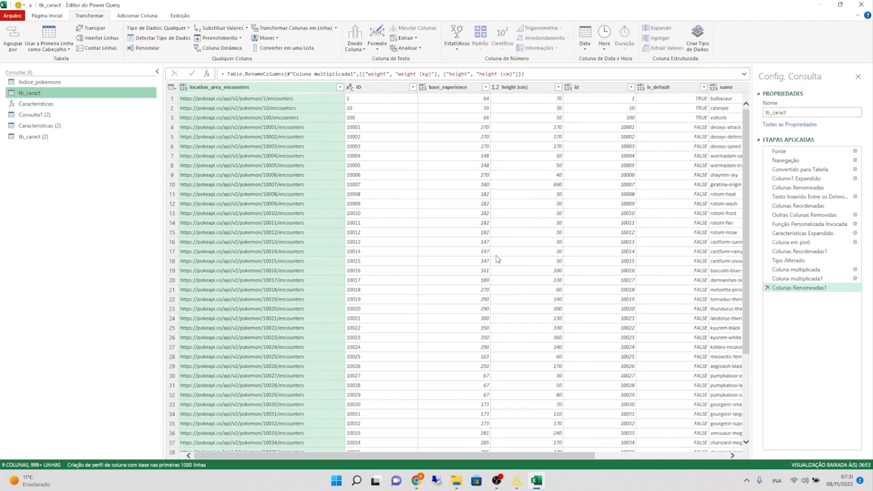
Step: Set the data type of base_experience to whole number (Número Inteiro) and that of is_default to Verdadeiro/Falso
left_click(423, 87)
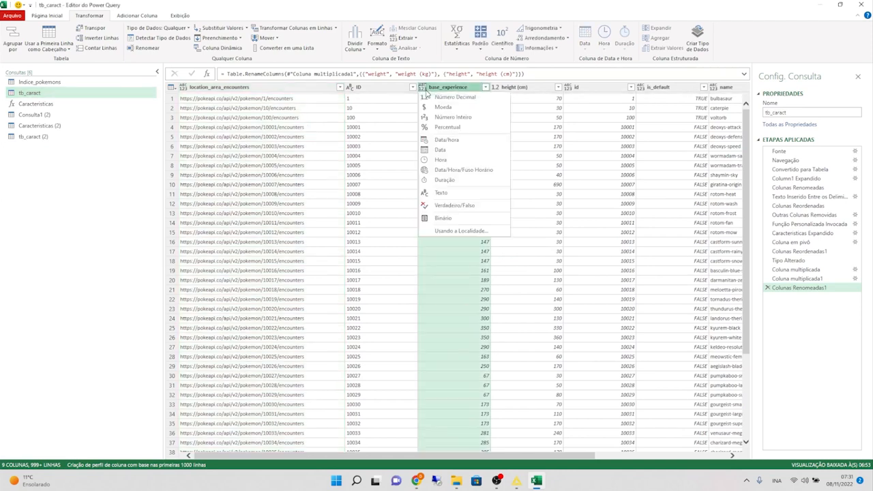
left_click(454, 120)
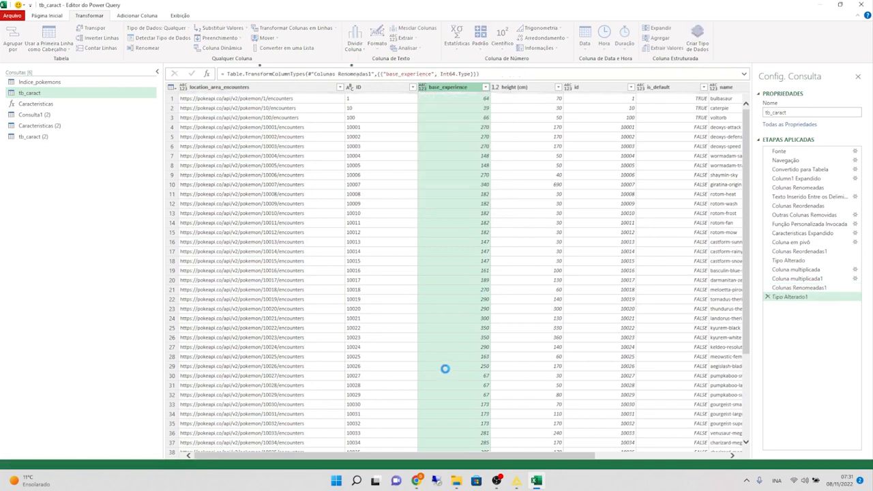
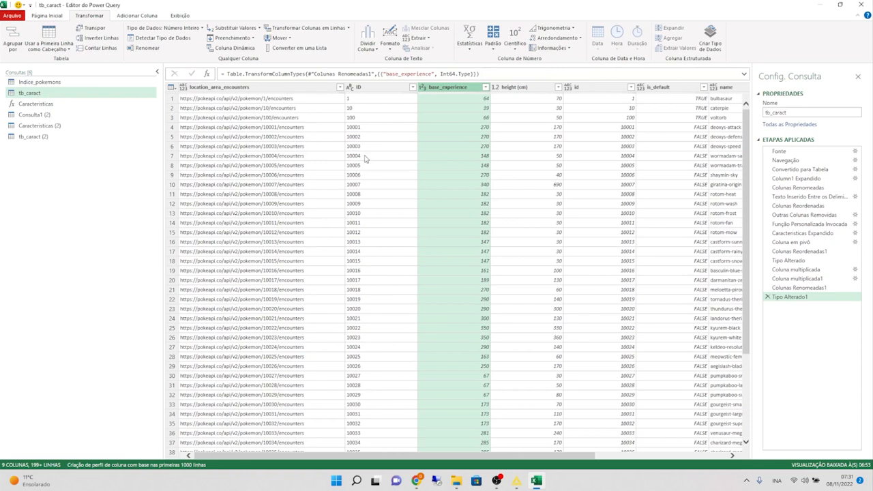
left_click_drag(424, 455, 506, 454)
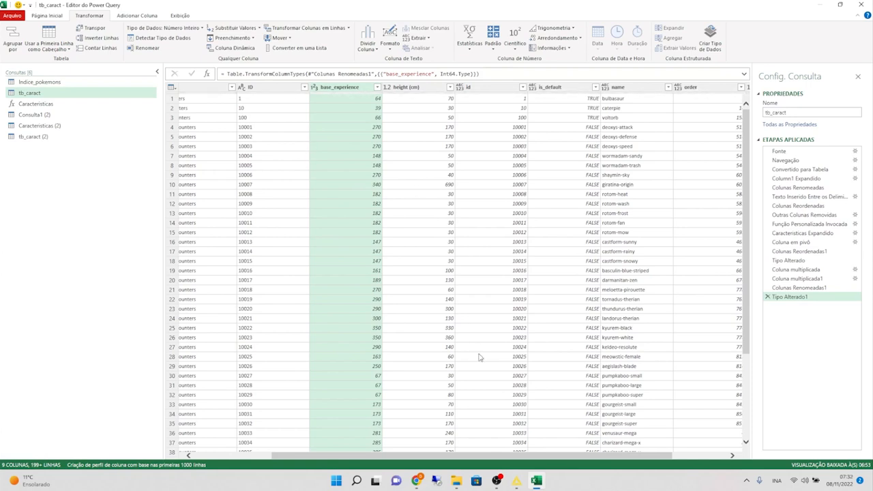
left_click_drag(488, 455, 561, 456)
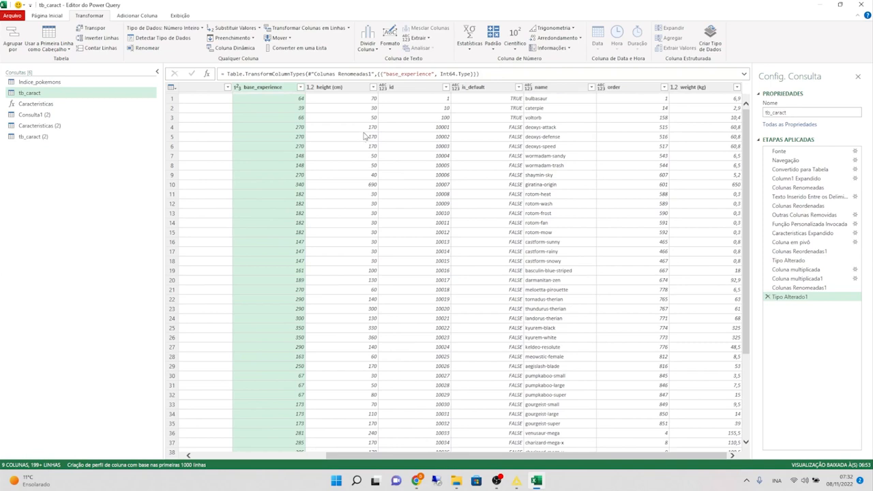
left_click(532, 127)
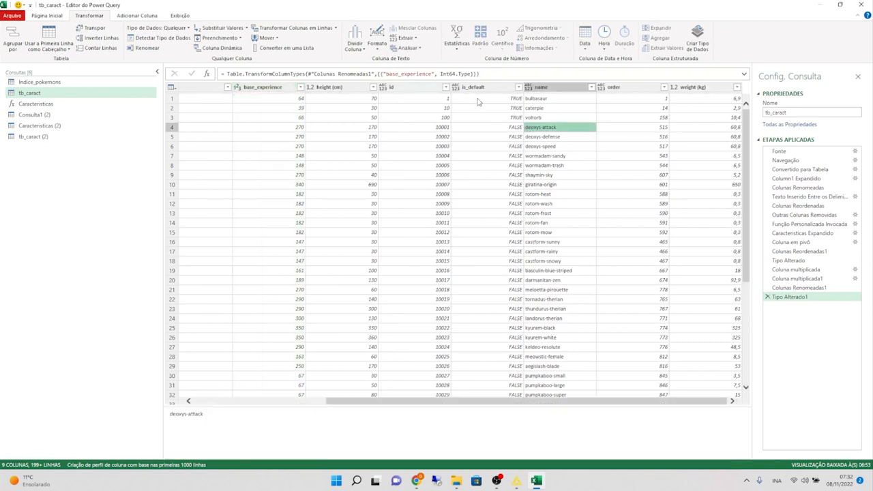
left_click(465, 90)
left_click(455, 88)
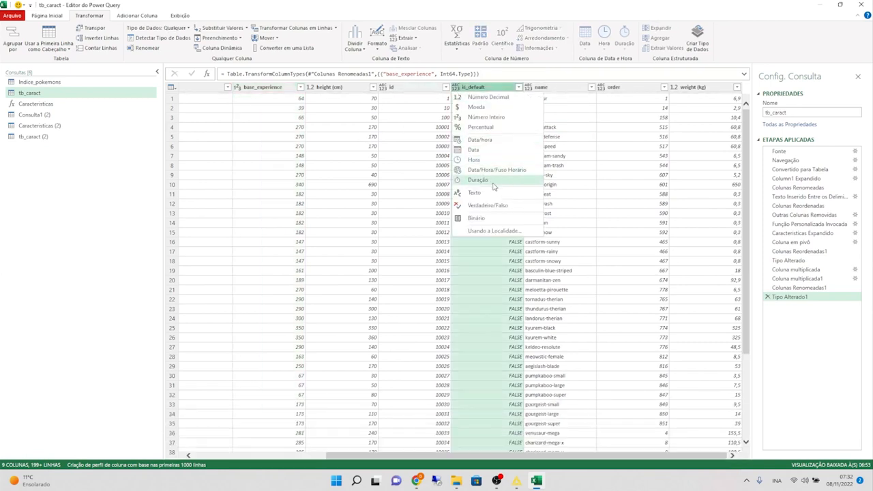
left_click(503, 209)
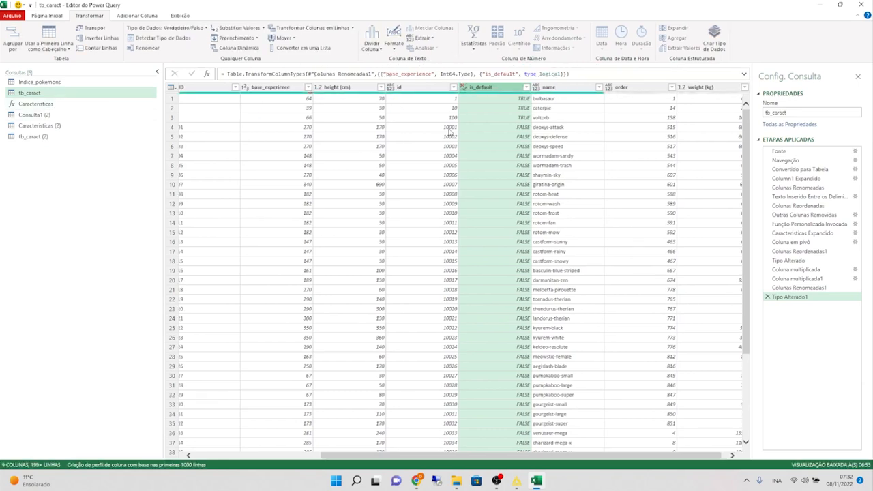
left_click(512, 118)
Step: Start a column from examples based only on the name column and title the new column Name
left_click(553, 87)
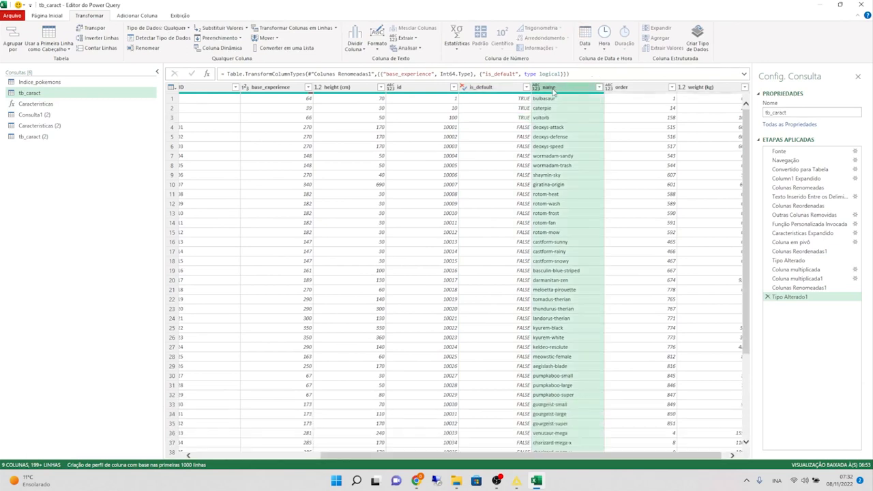
left_click(135, 17)
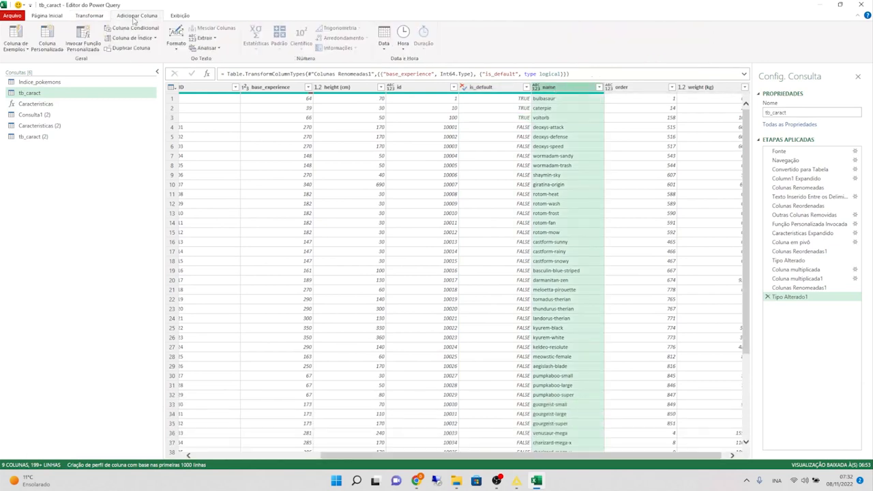
left_click(24, 45)
left_click(25, 71)
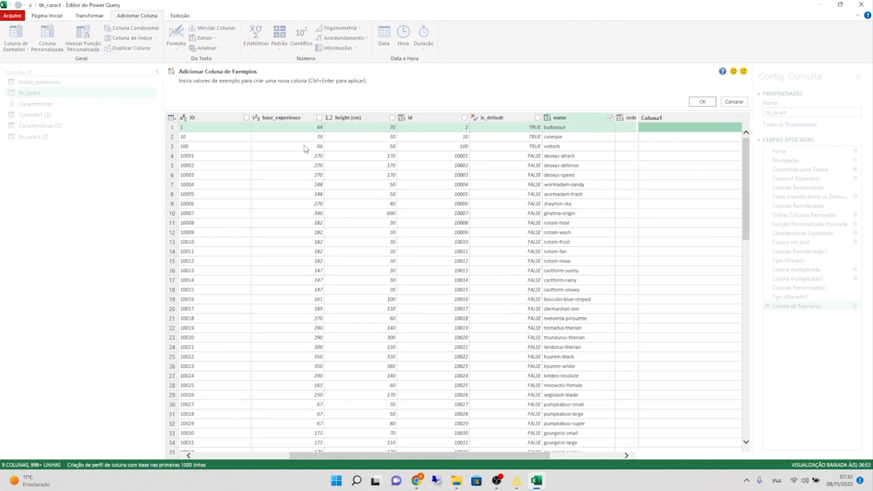
left_click_drag(495, 460, 655, 462)
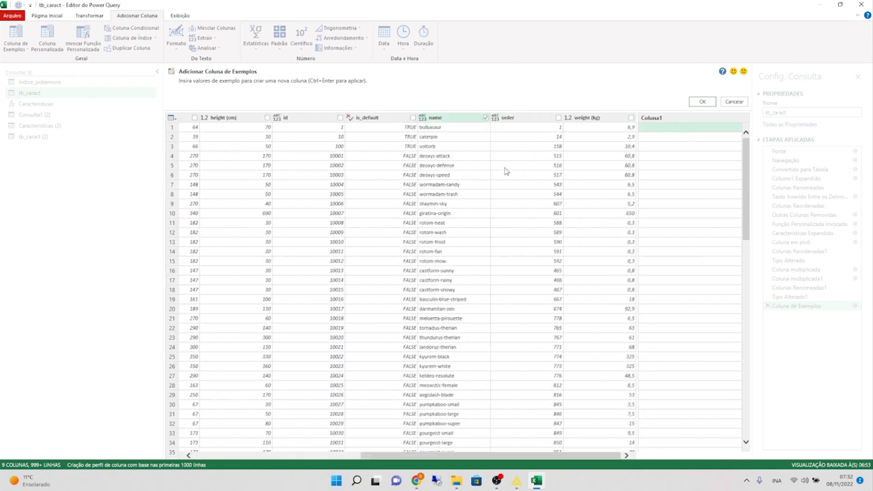
left_click(662, 129)
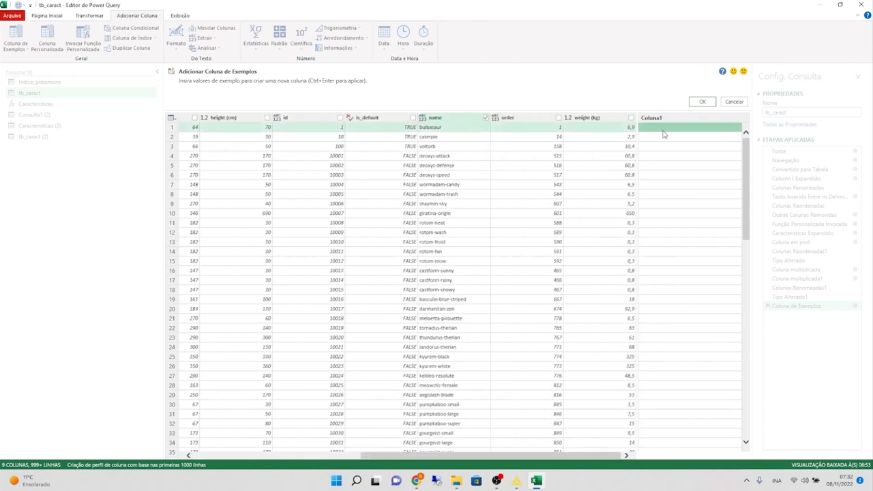
double_click(651, 118)
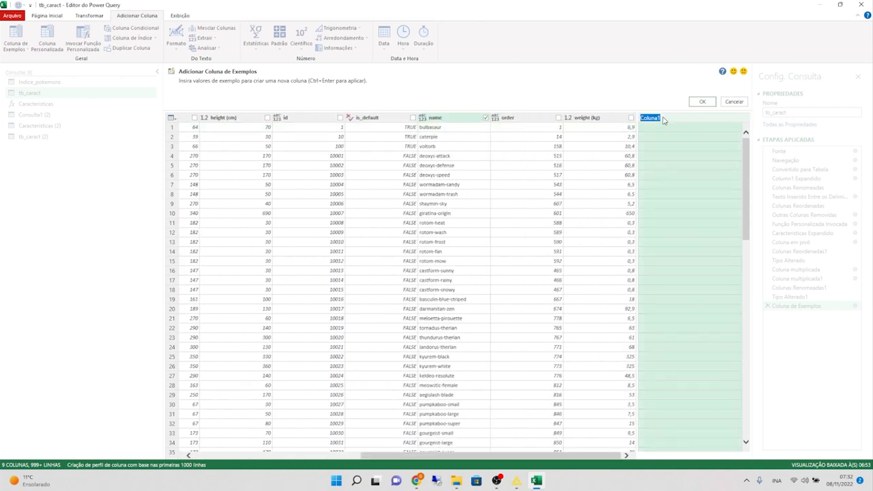
type("Name")
key("Return")
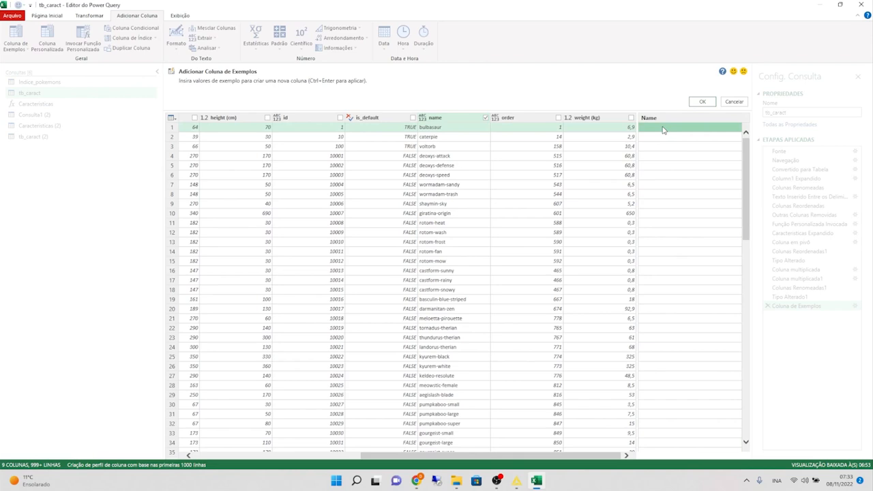
Step: Enter Bulbasaur as the first row's example in the new Name column
left_click(663, 127)
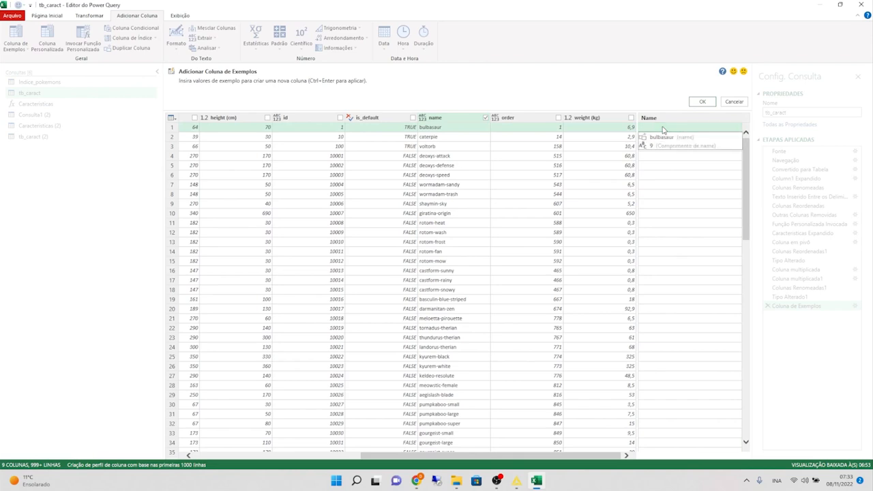
type("Bul")
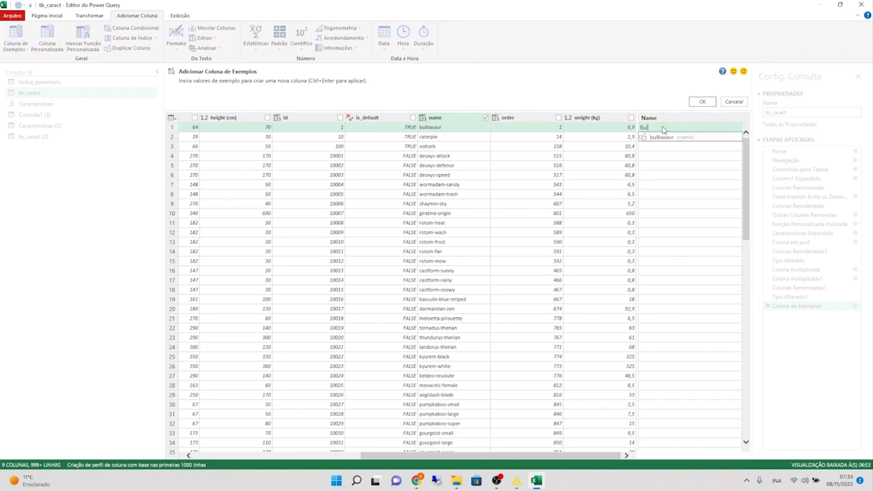
type("basaur")
key("Return")
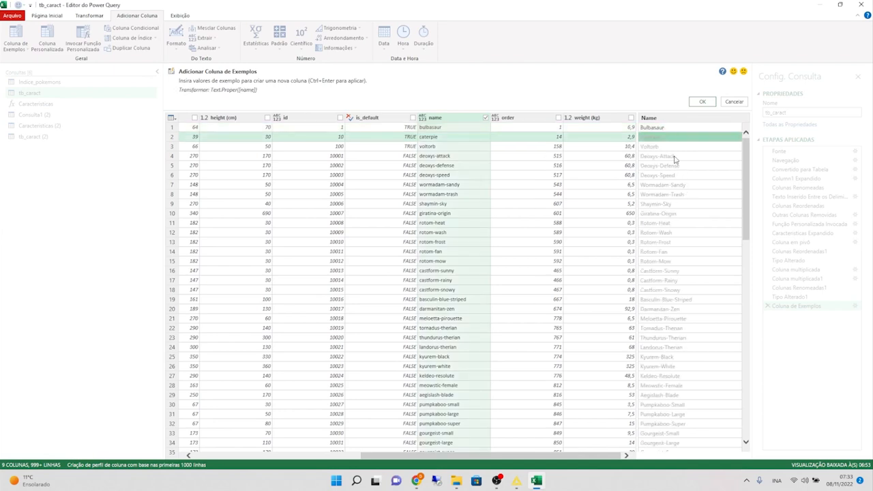
Step: Correct the deoxys-attack row's example to Deoxys Attack, with a space instead of the hyphen
left_click(676, 158)
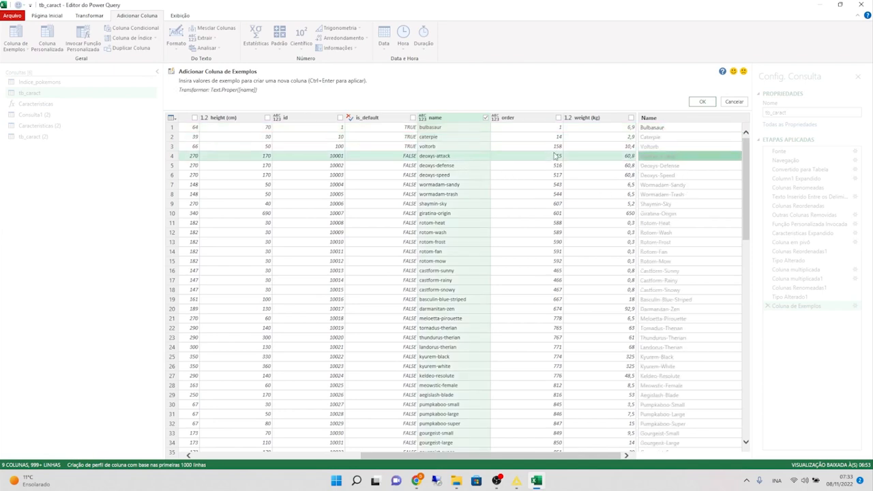
left_click(672, 158)
left_click(659, 156)
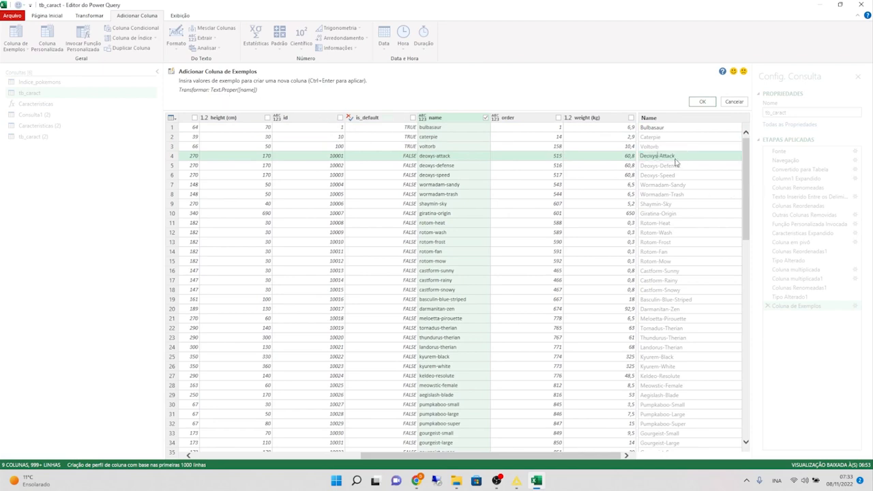
key("BackSpace")
key("Return")
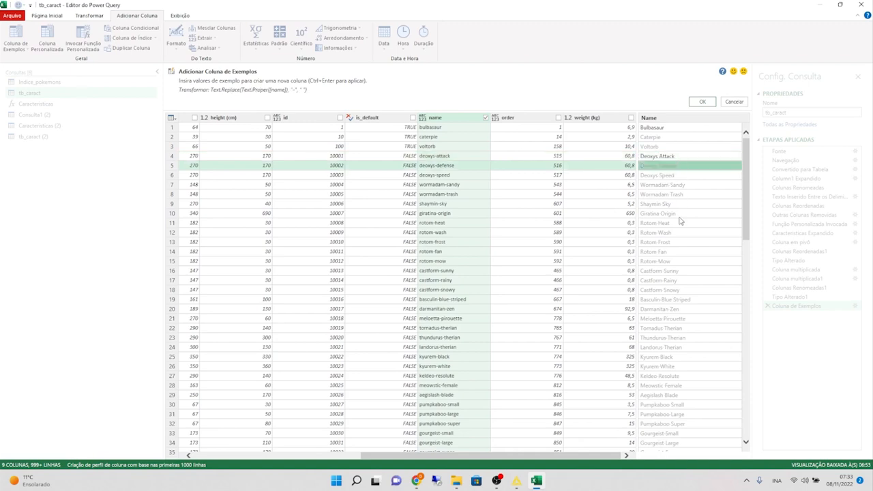
Step: Try Mega Charizard X as the example for the charizard-mega-x row and remove that example again
scroll(680, 220, "down", 5)
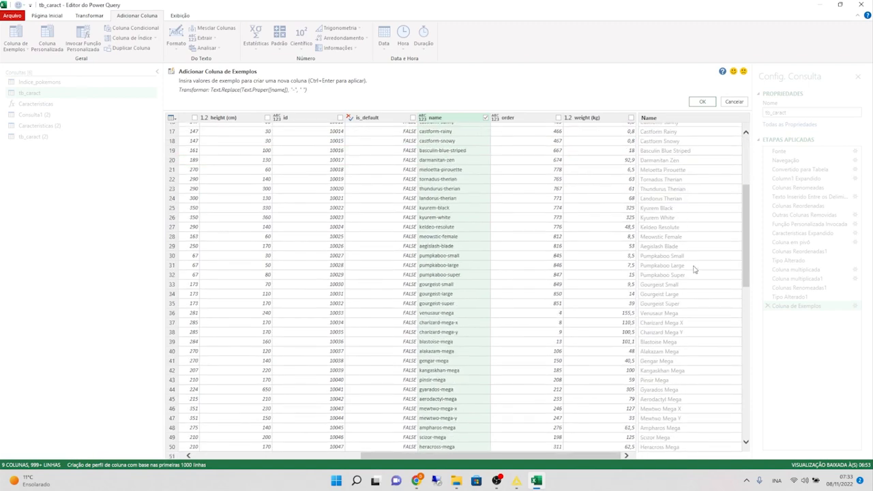
scroll(694, 270, "down", 2)
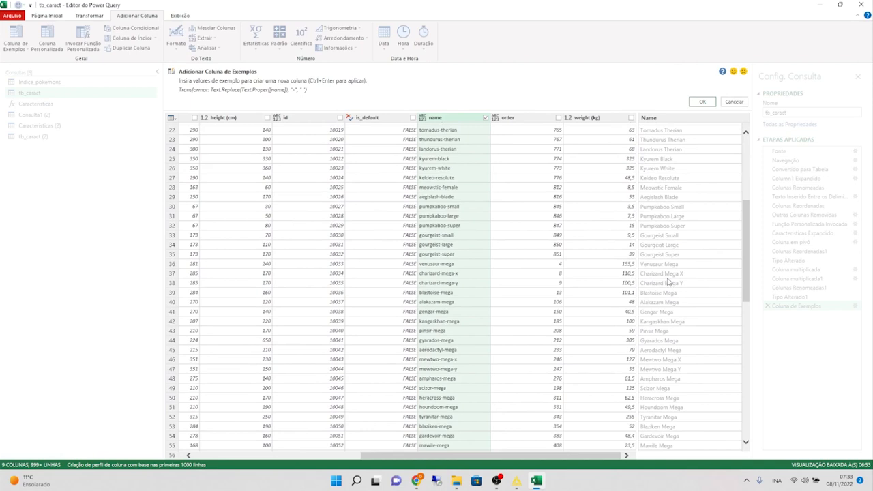
left_click(668, 274)
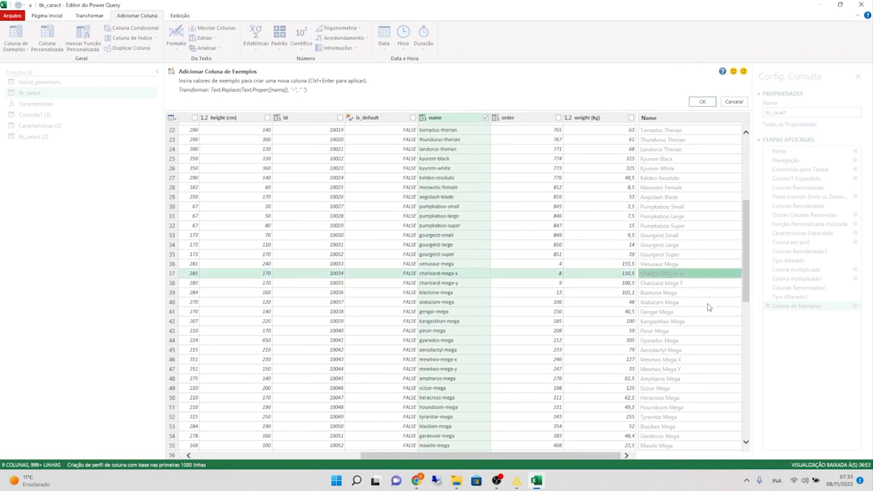
type("Mega Charizard")
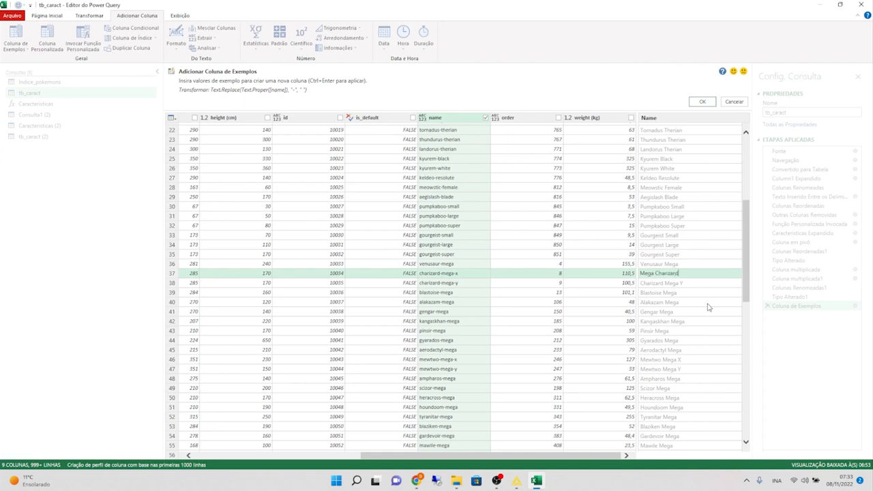
type("X")
key("Return")
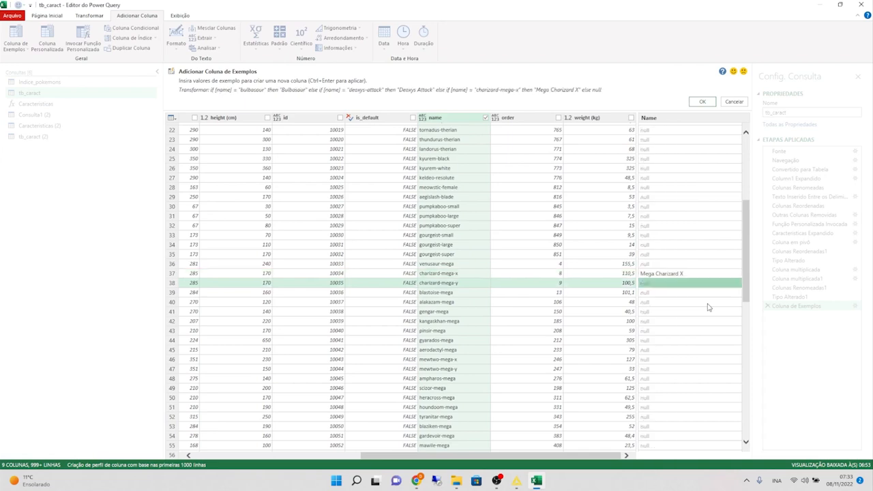
left_click(690, 273)
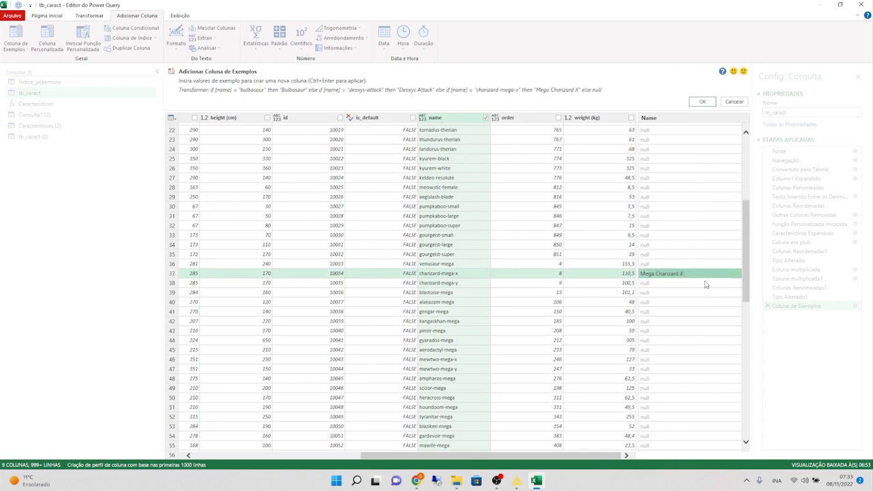
key("Delete")
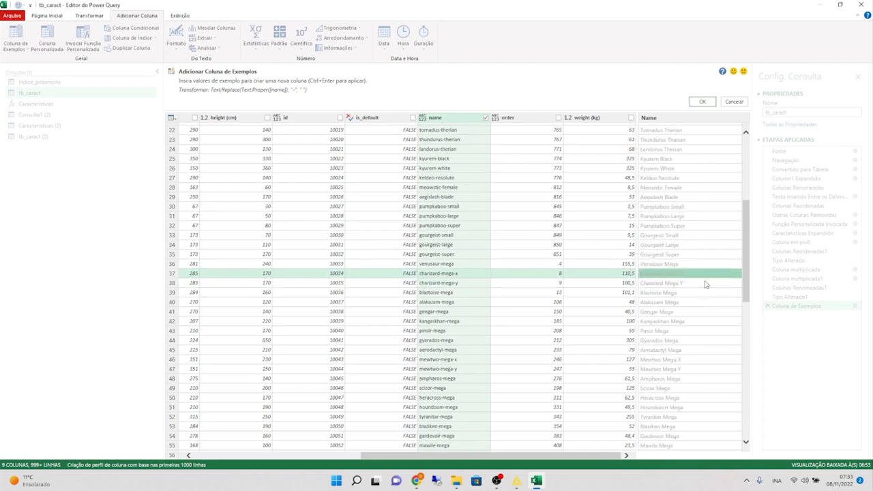
Step: Check the suggested names down the whole preview and create the Name column from the given examples
scroll(682, 279, "down", 12)
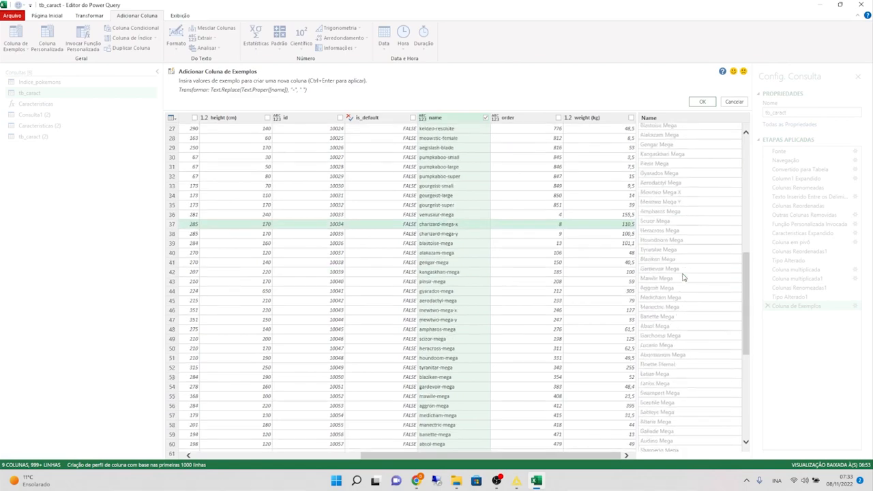
scroll(683, 277, "down", 1)
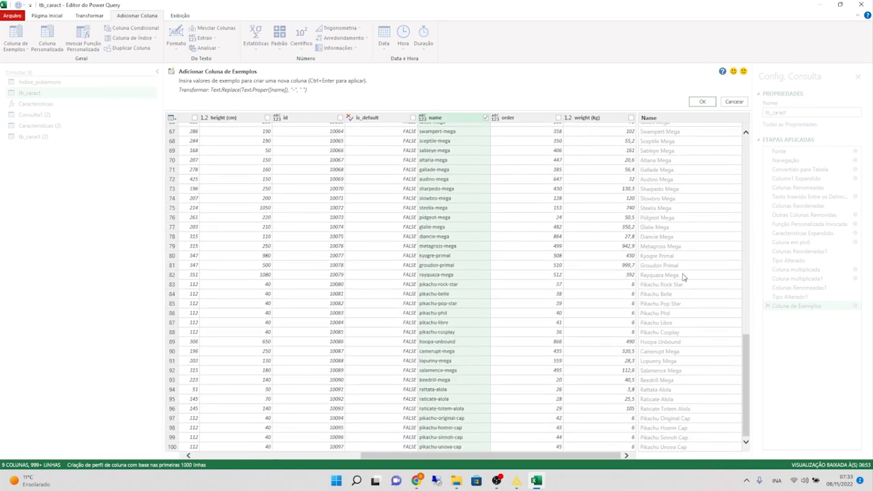
scroll(683, 276, "up", 12)
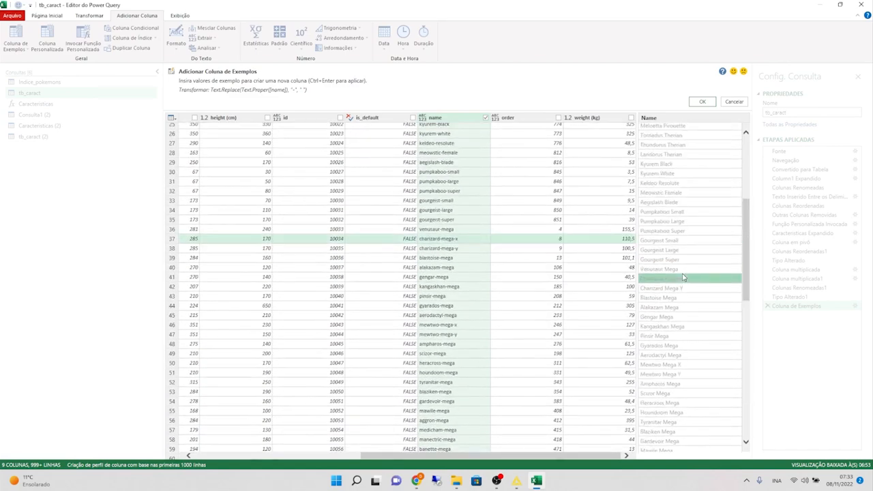
scroll(683, 277, "up", 8)
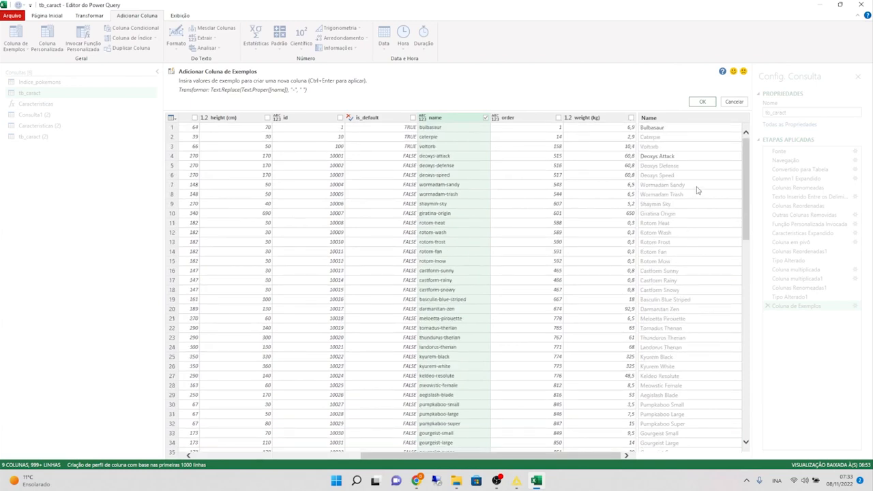
left_click(702, 102)
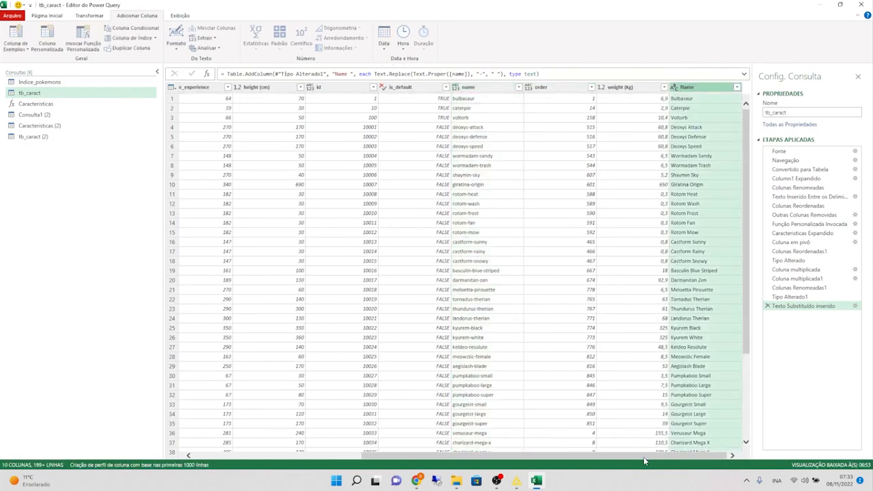
Step: Check the new Name column's values and remove the original lowercase, hyphenated name column from the tb_caract query
scroll(682, 300, "down", 5)
scroll(682, 300, "down", 20)
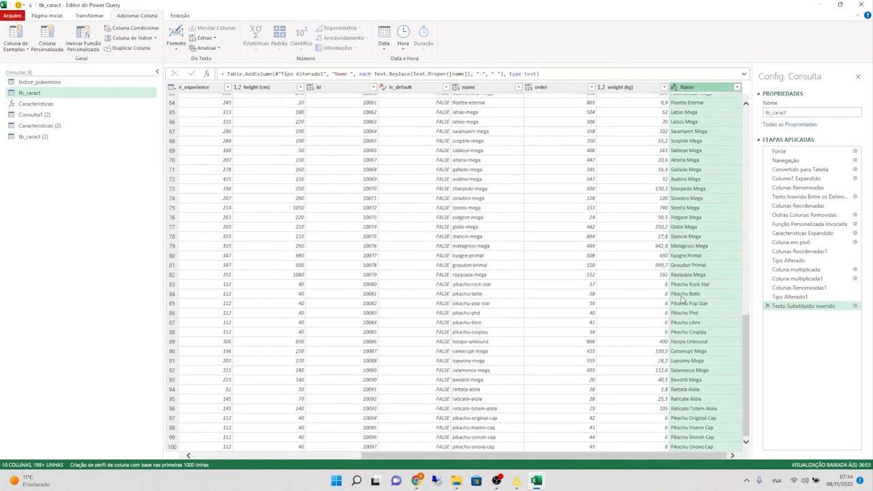
left_click(486, 90)
key("Delete")
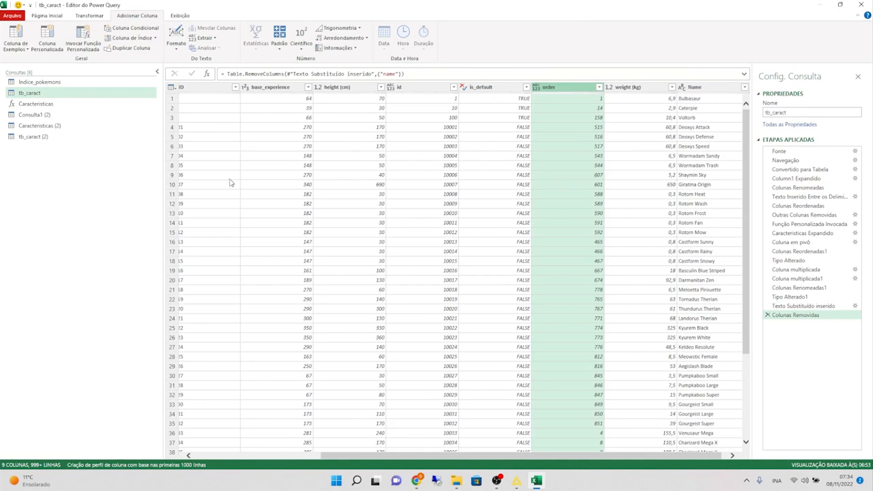
left_click_drag(437, 456, 232, 444)
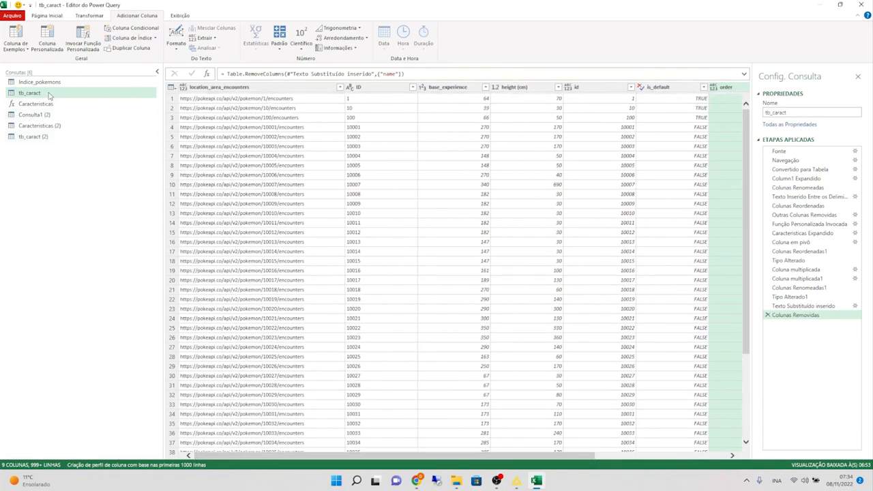